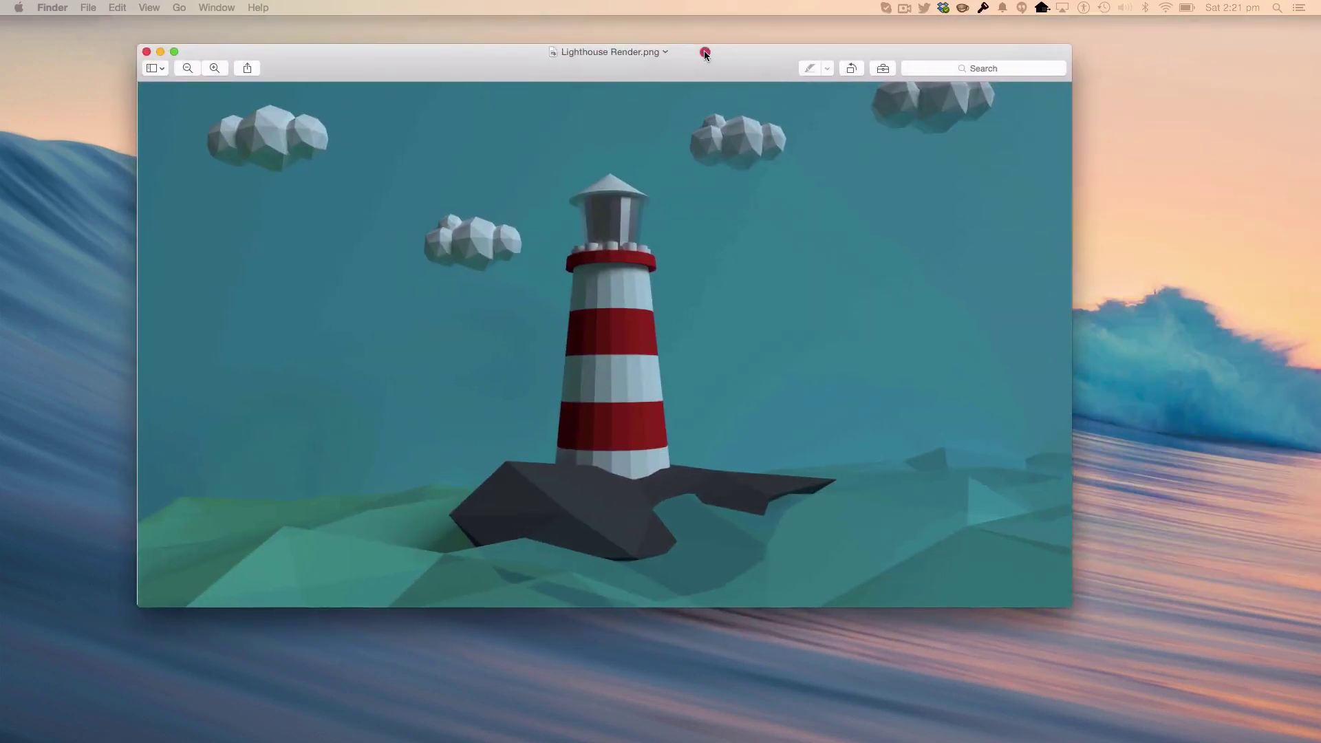
Step: Close the Lighthouse Render.png and Lighthouse Final.png reference images
left_click_drag(704, 50, 608, 22)
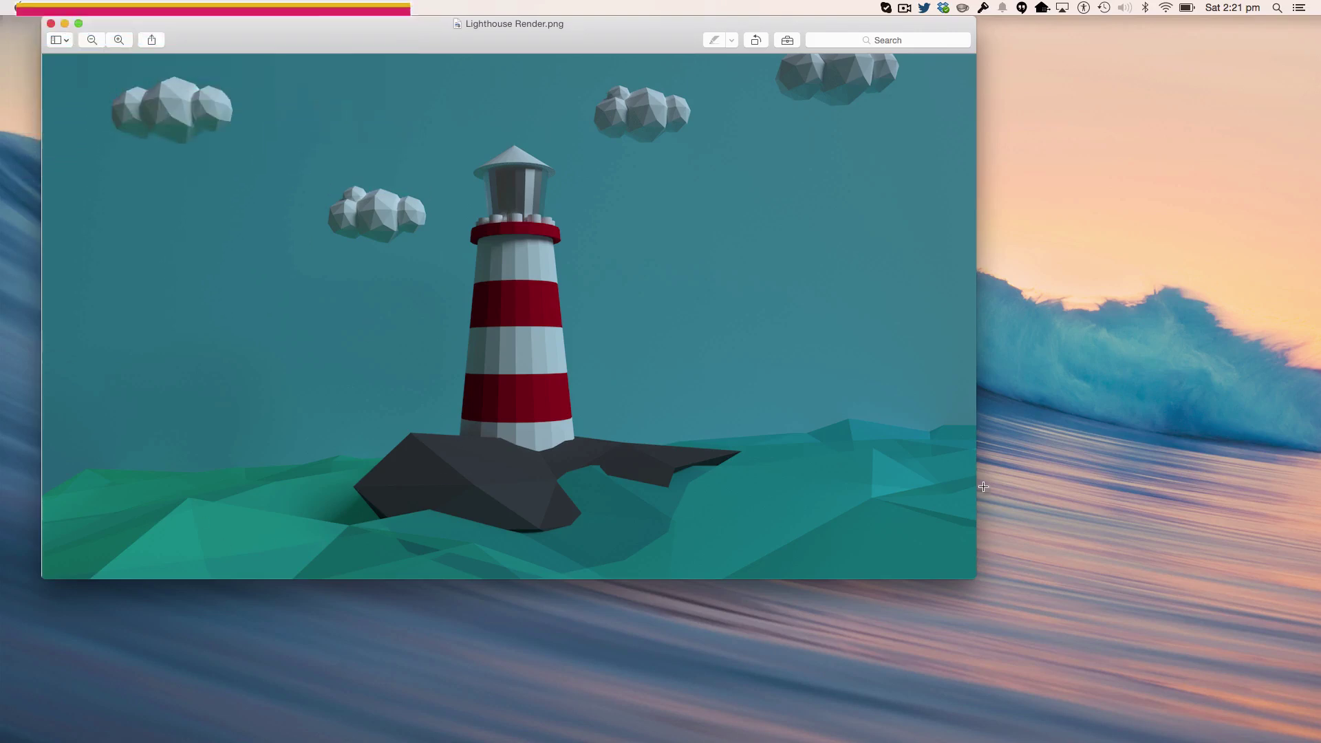
left_click(50, 24)
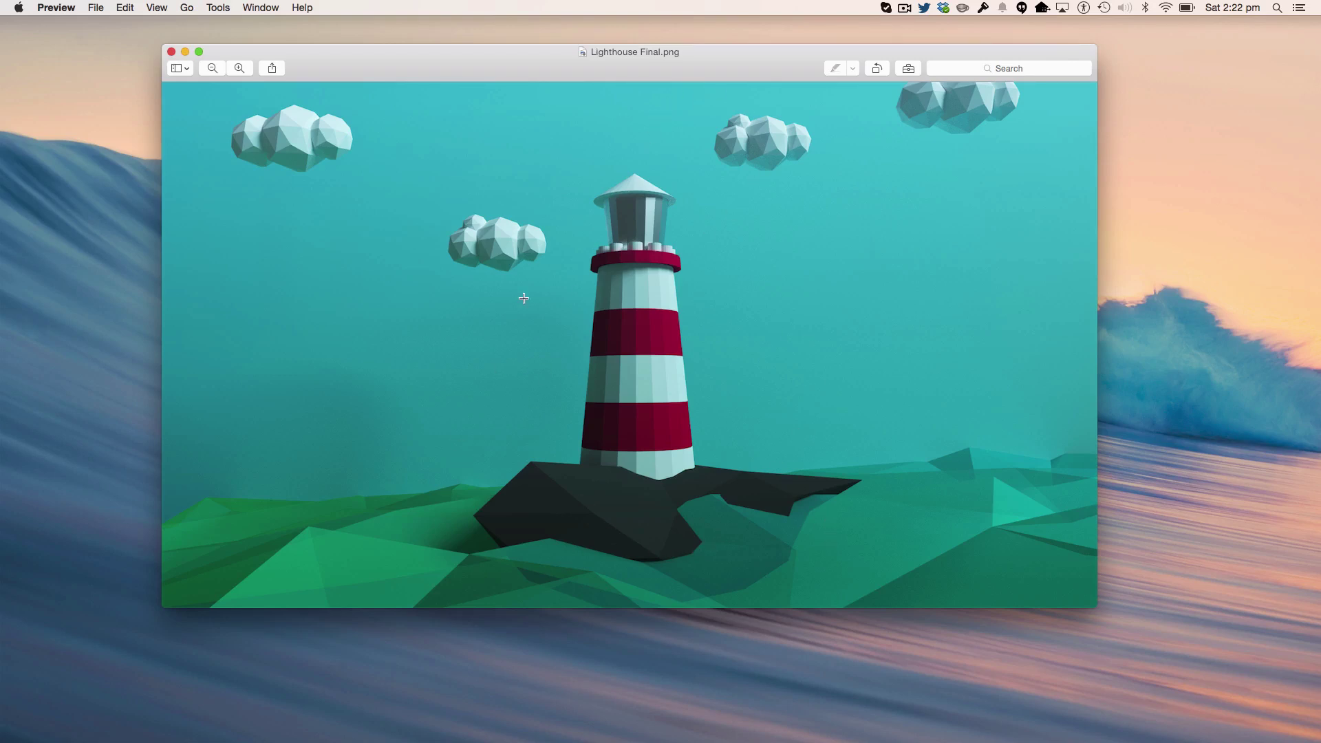
left_click(171, 52)
left_click(827, 211)
left_click_drag(1008, 472, 518, 304)
left_click_drag(929, 361, 1221, 446)
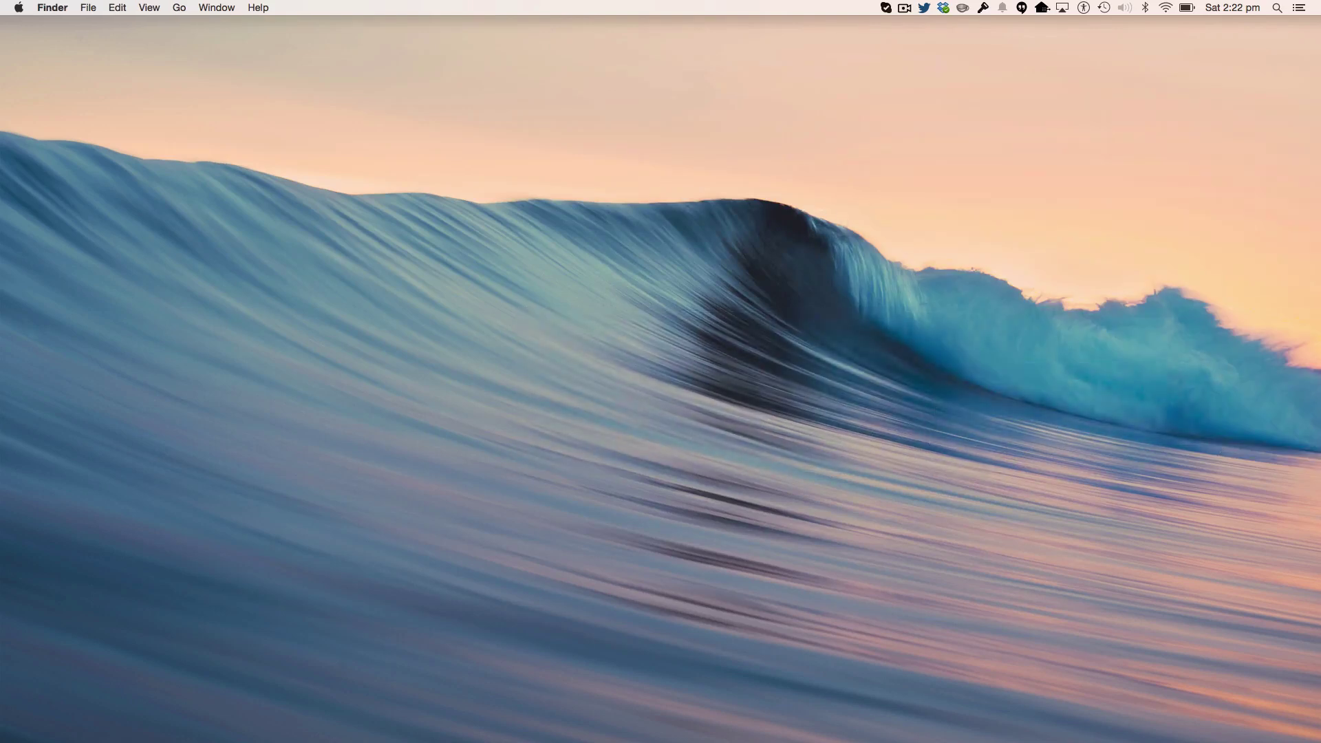
left_click_drag(948, 281, 853, 394)
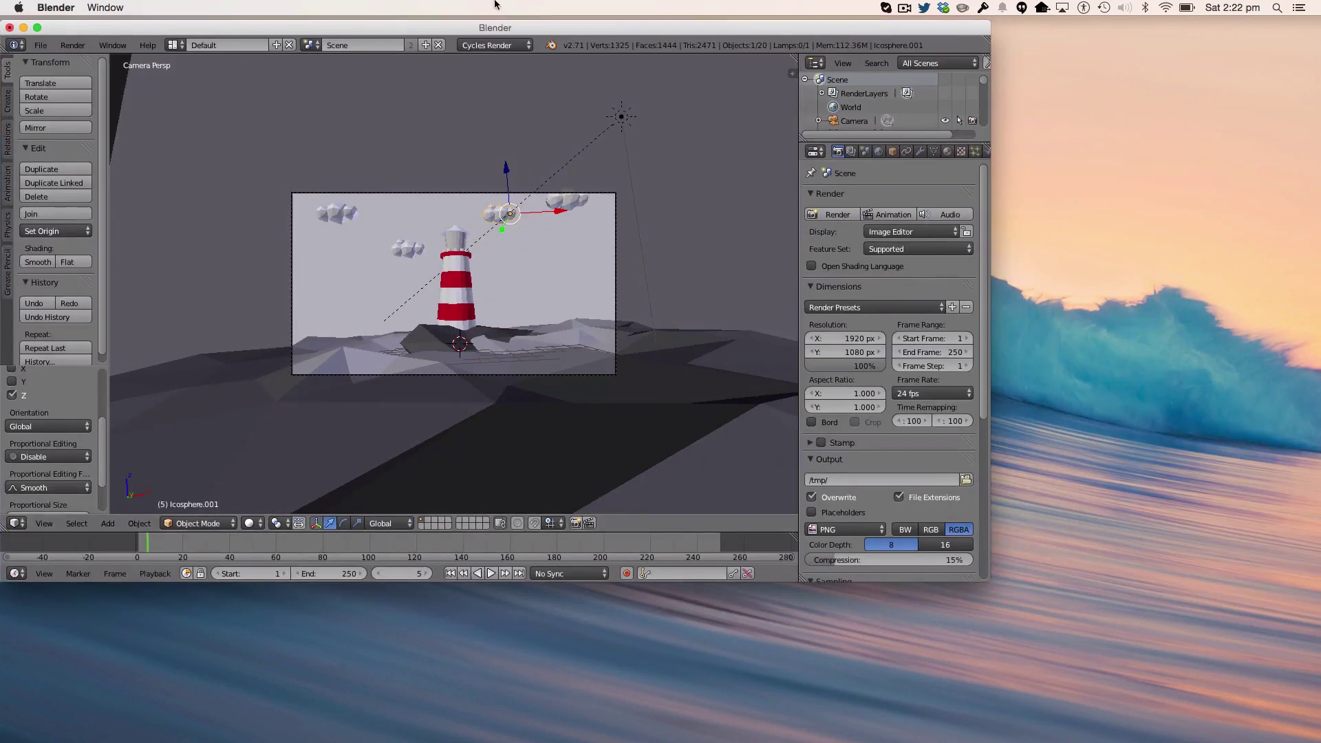
Step: Switch to Blender and enlarge its window to fill the whole screen
left_click_drag(487, 23, 619, 18)
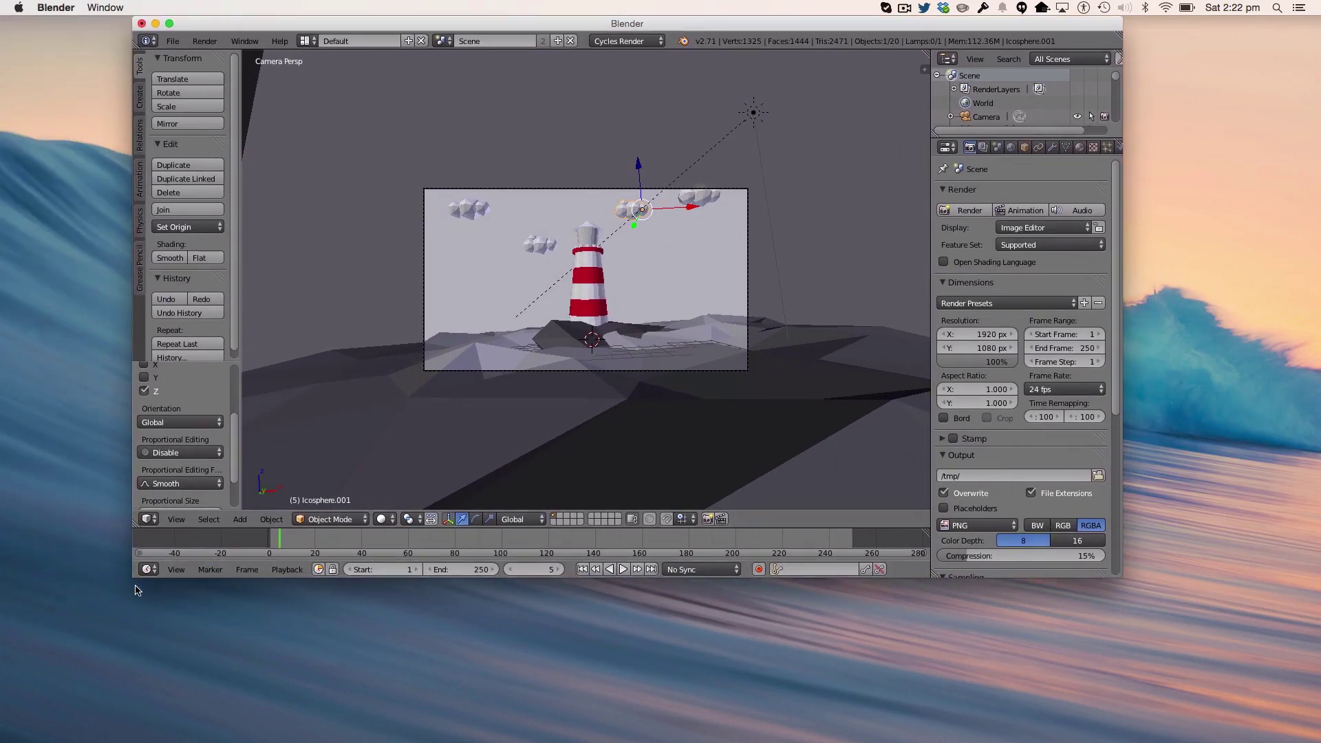
left_click_drag(131, 578, 1, 742)
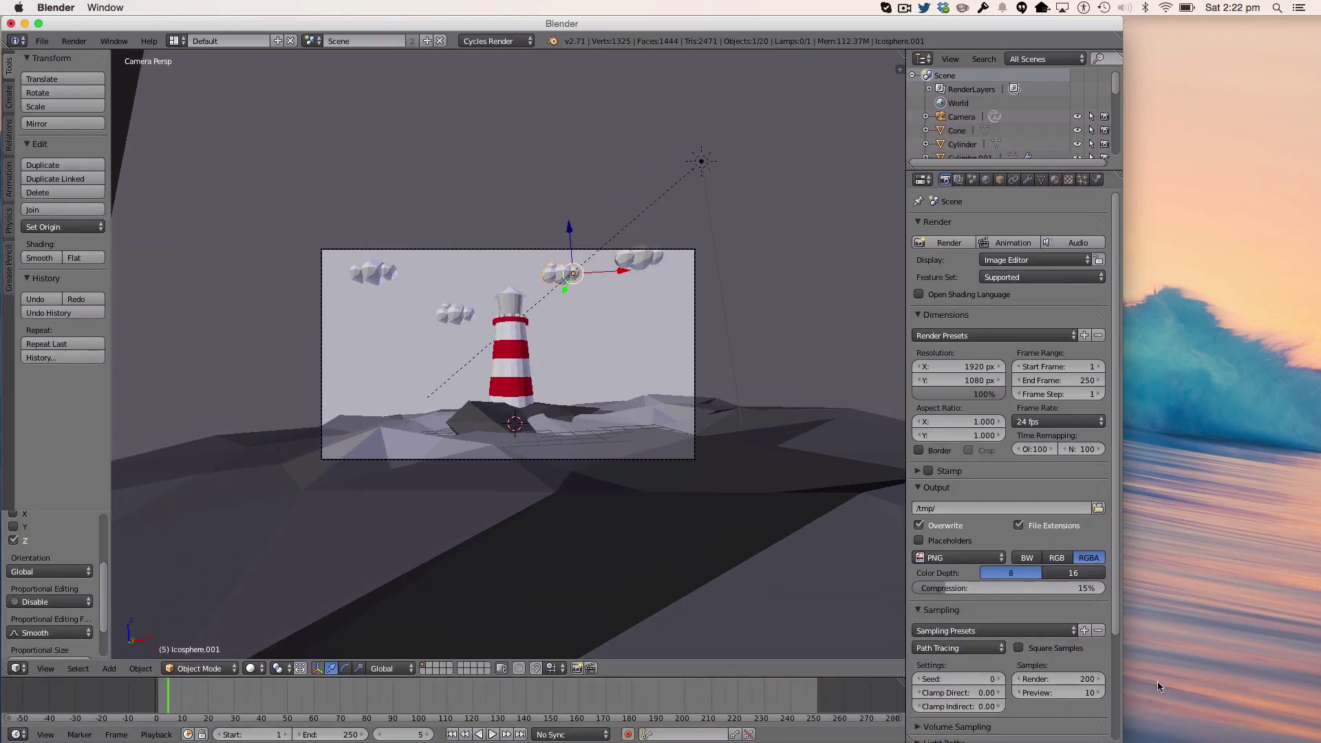
left_click_drag(1123, 674, 1320, 674)
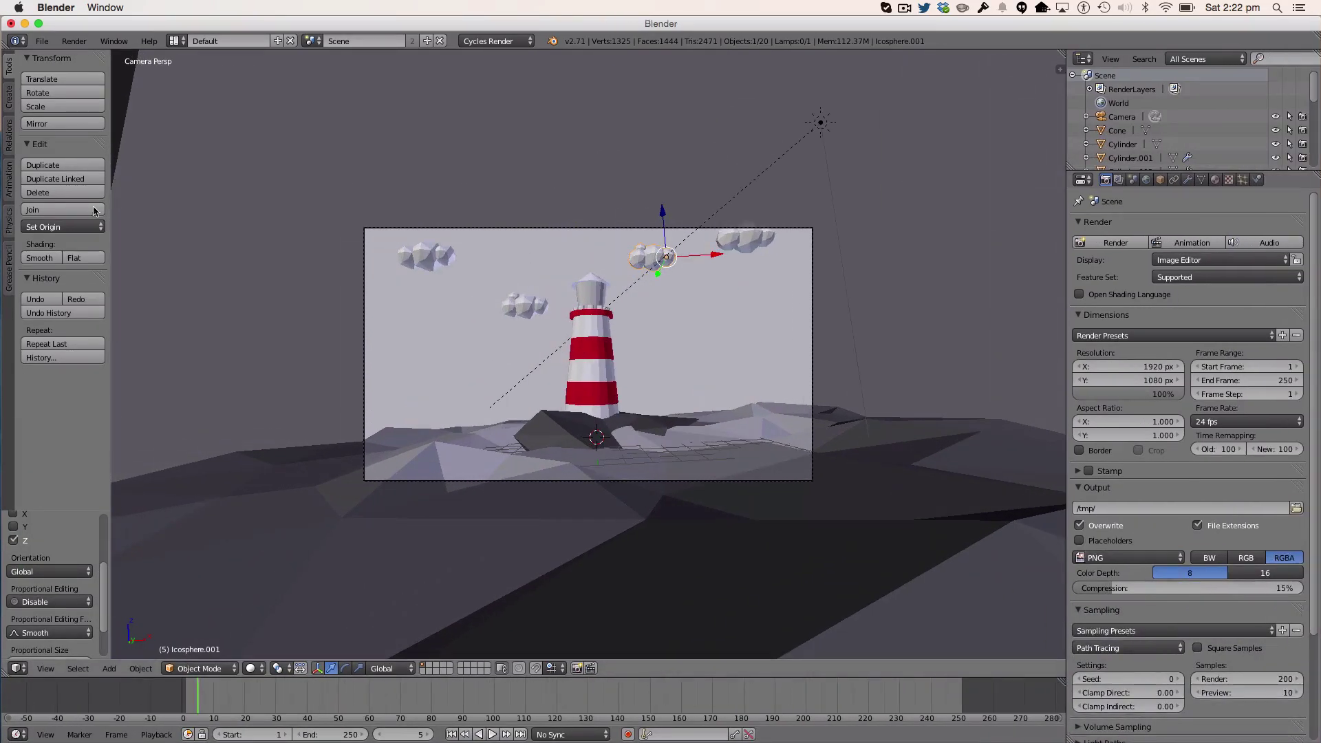
Step: Select the camera in front of the lighthouse scene and show its transform properties
middle_click_drag(832, 326, 790, 366)
scroll(776, 368, "down", 10)
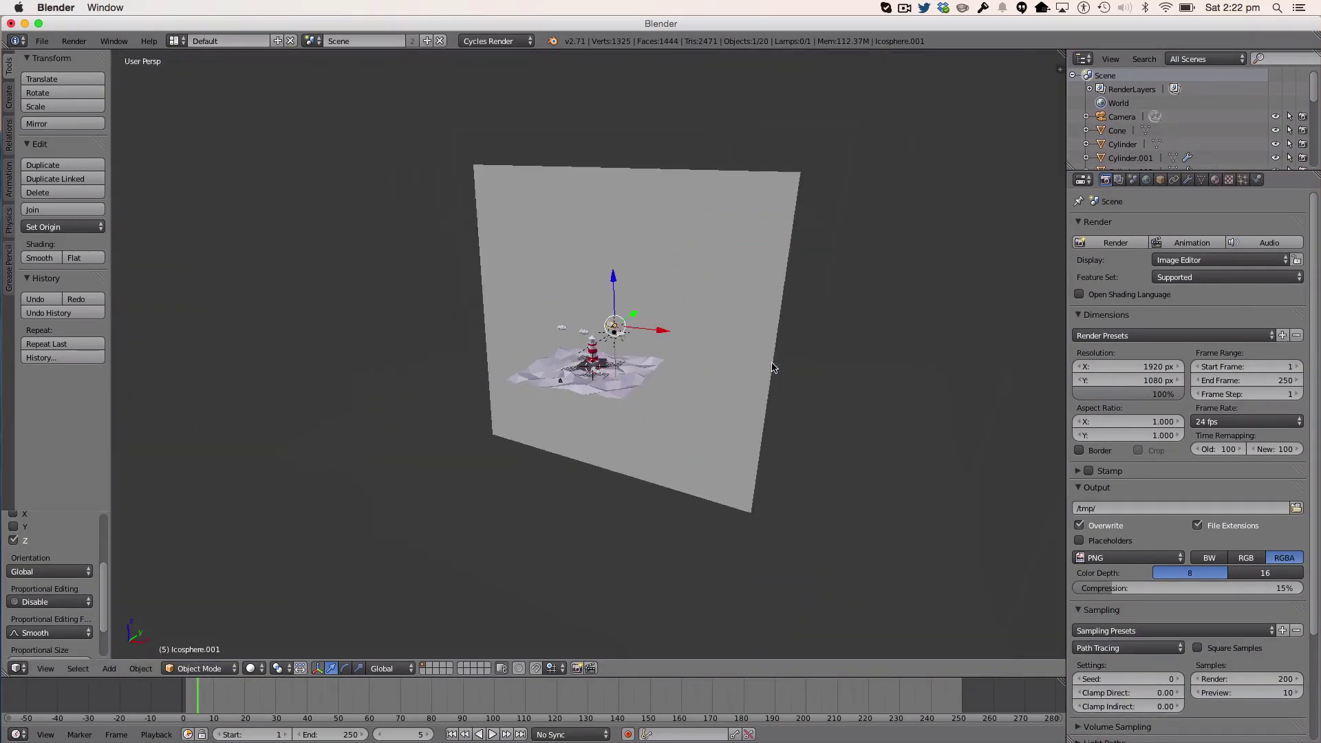
scroll(775, 365, "up", 6)
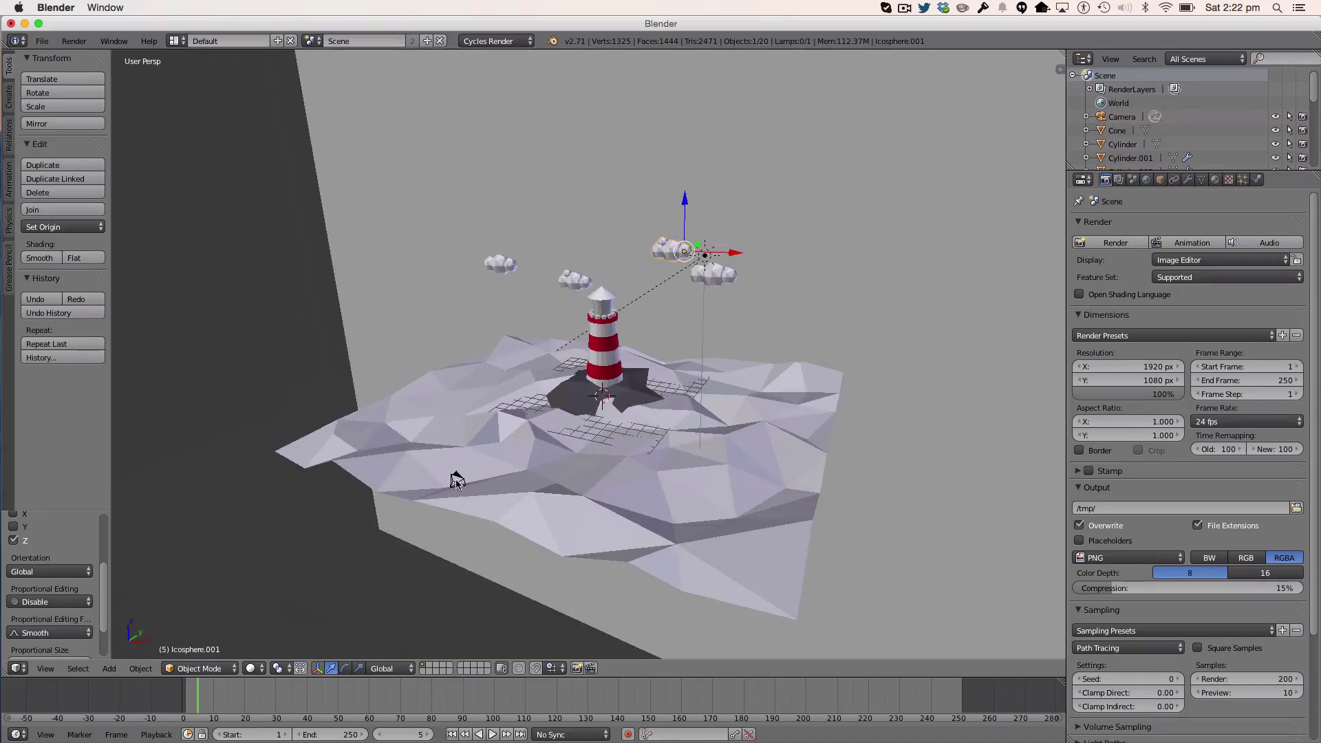
left_click(457, 481)
key("n")
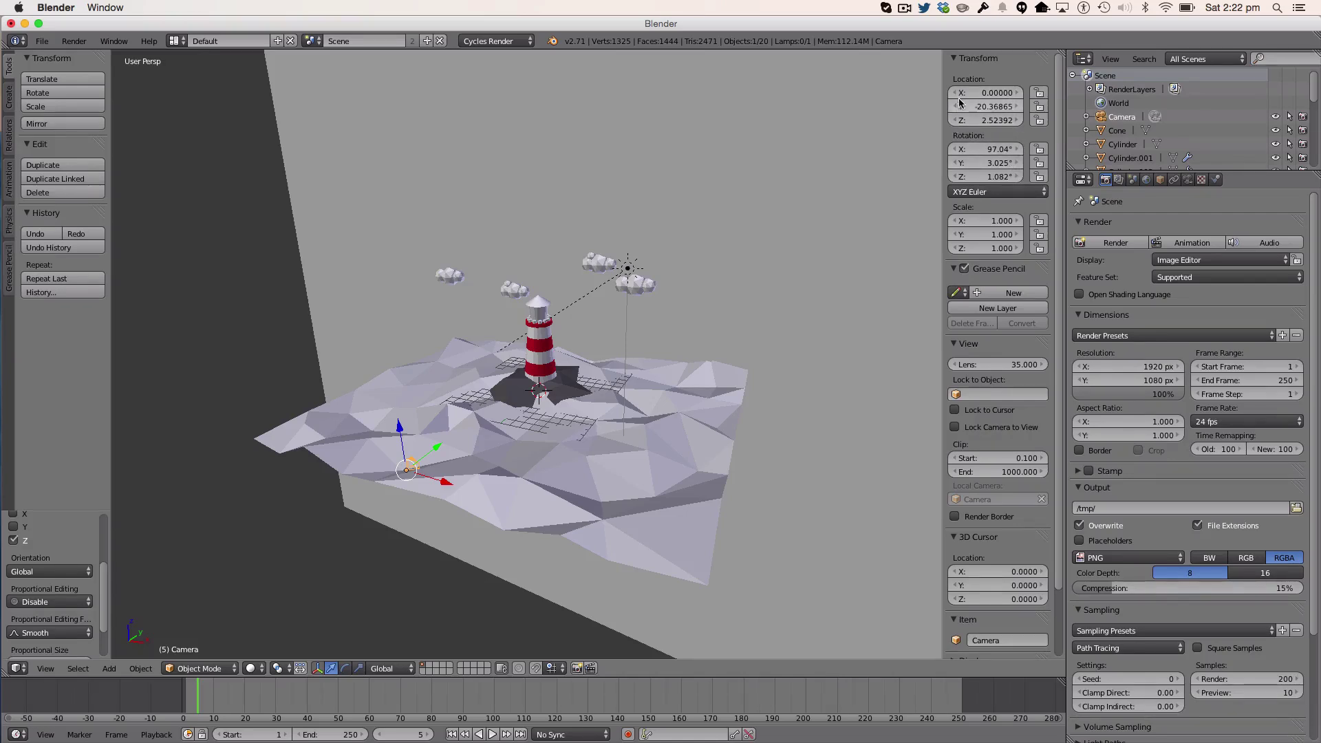
Step: Capture a screenshot of the area showing the camera's location and rotation values
key("alt+shift+4")
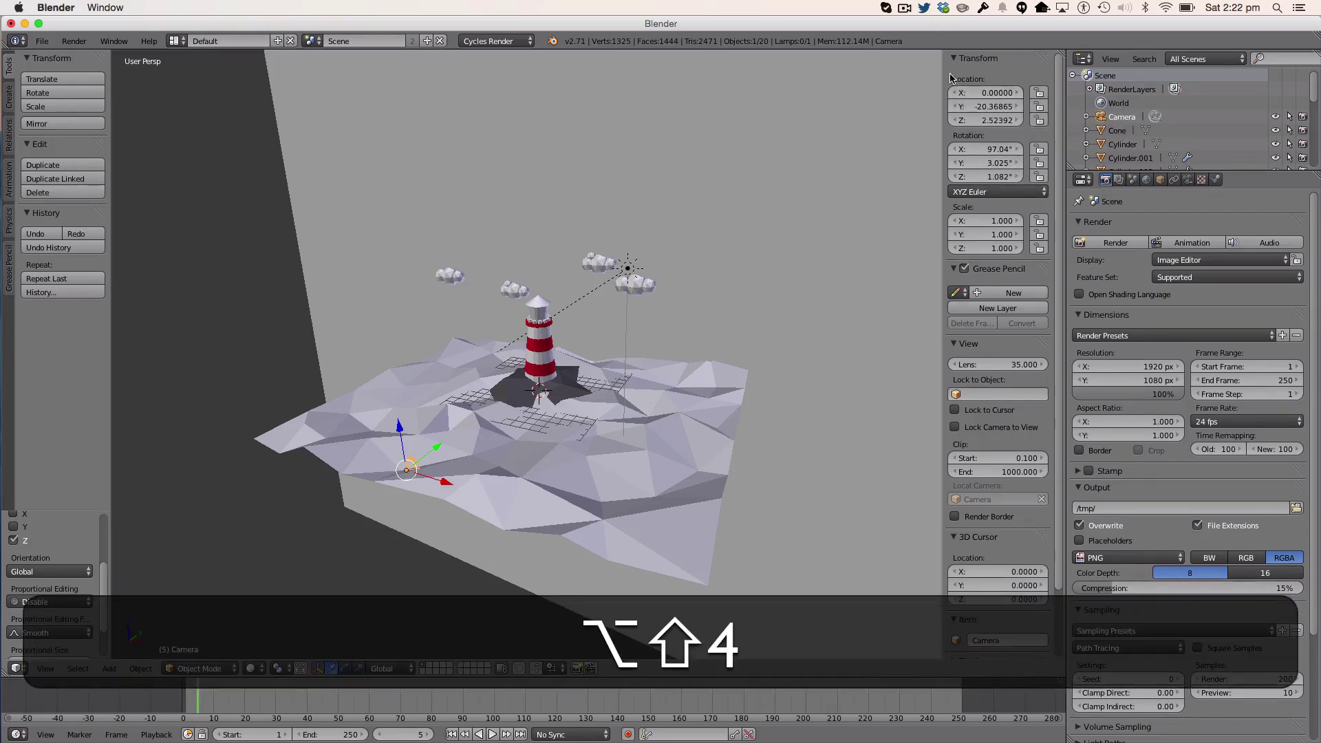
key("shift+super+4")
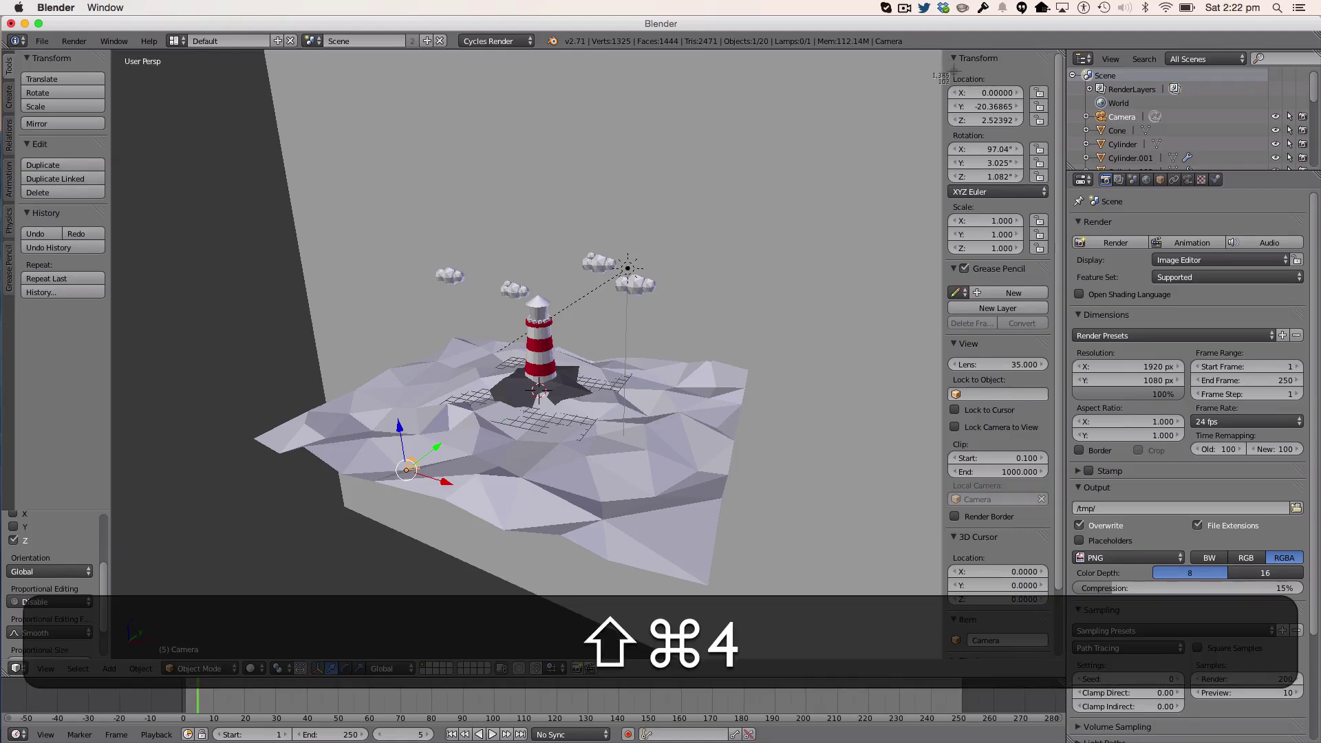
left_click_drag(948, 51, 1059, 197)
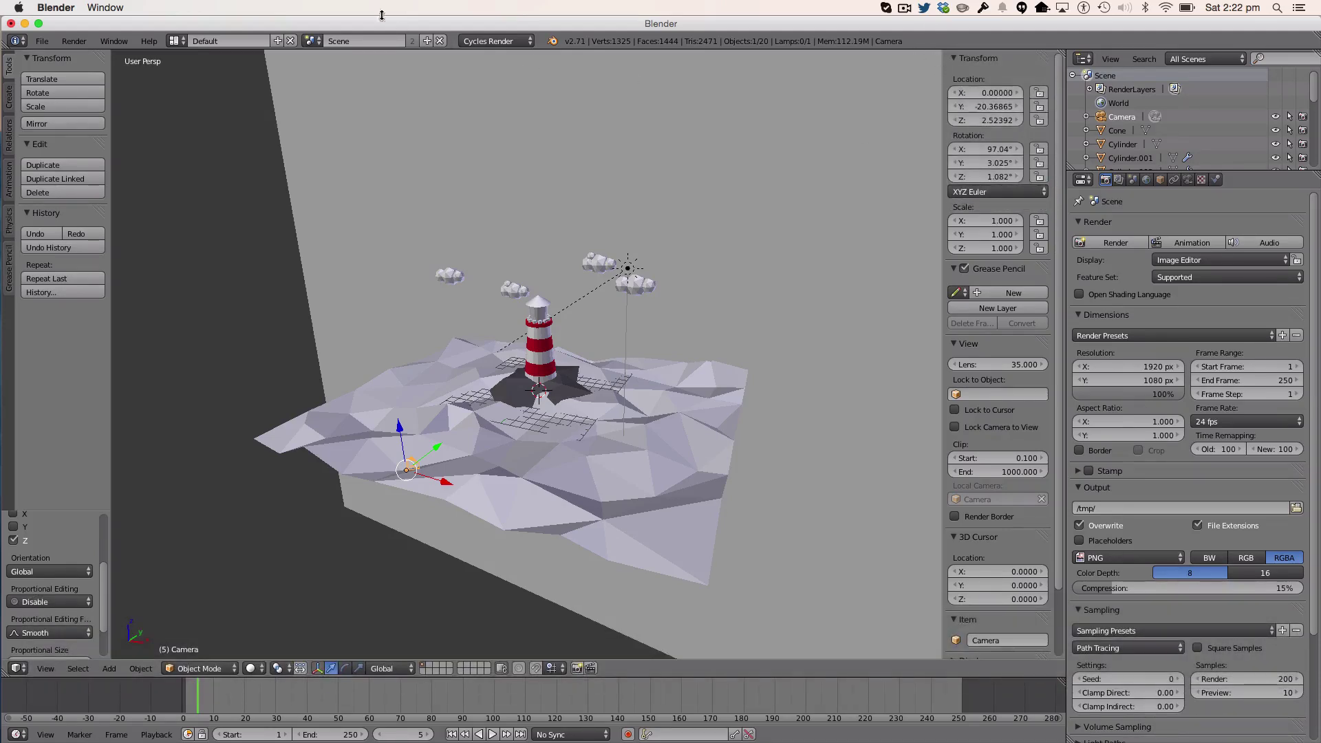
Step: Start a new scene by reloading the start-up file
left_click(43, 41)
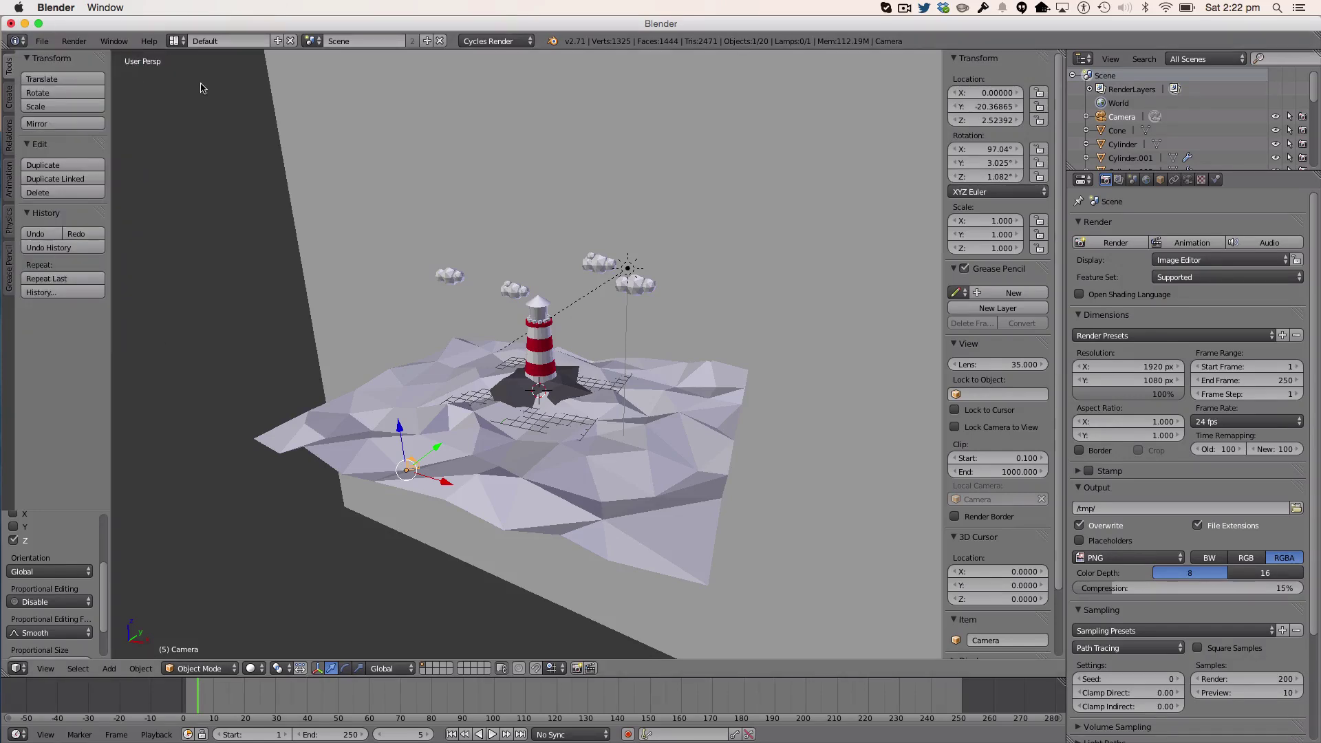
left_click(45, 42)
left_click(52, 59)
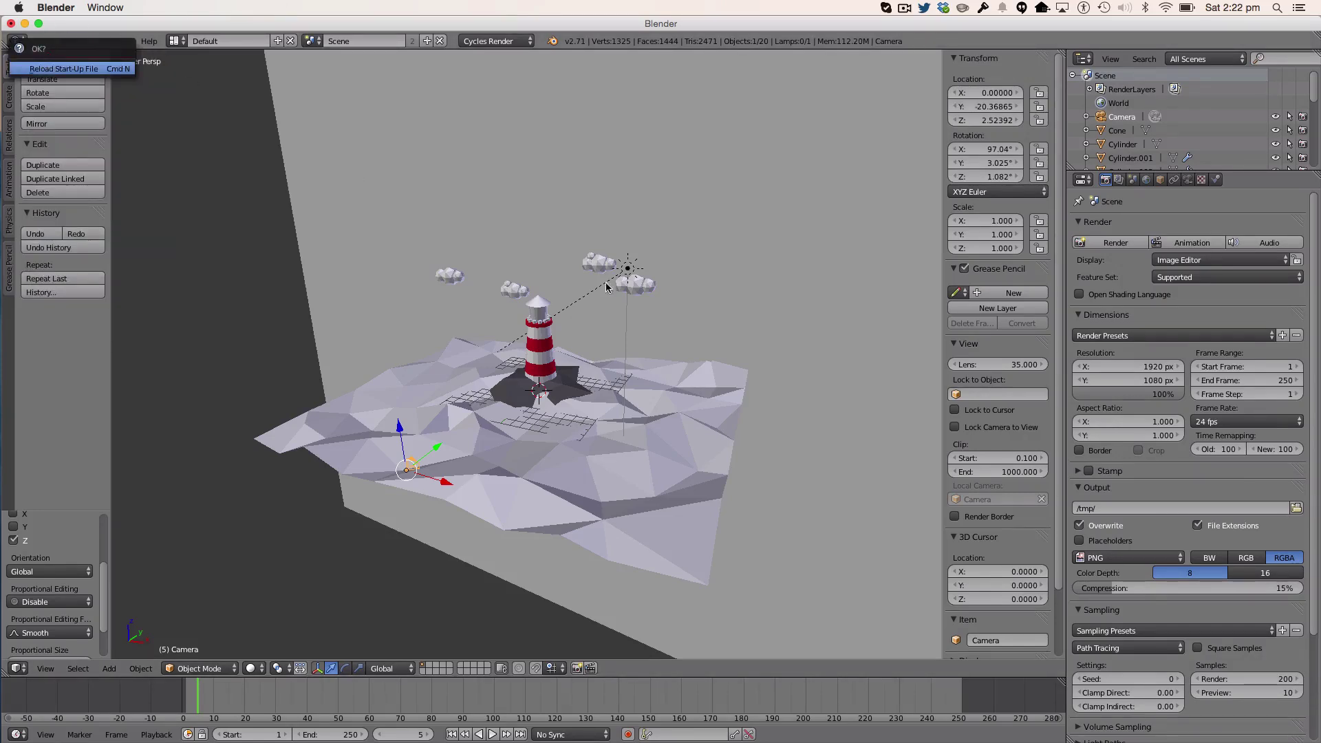
left_click(51, 68)
Step: Select the default cube, camera and lamp together and delete them all
scroll(808, 390, "down", 6)
scroll(808, 390, "up", 7)
scroll(808, 390, "down", 4)
scroll(757, 387, "up", 3)
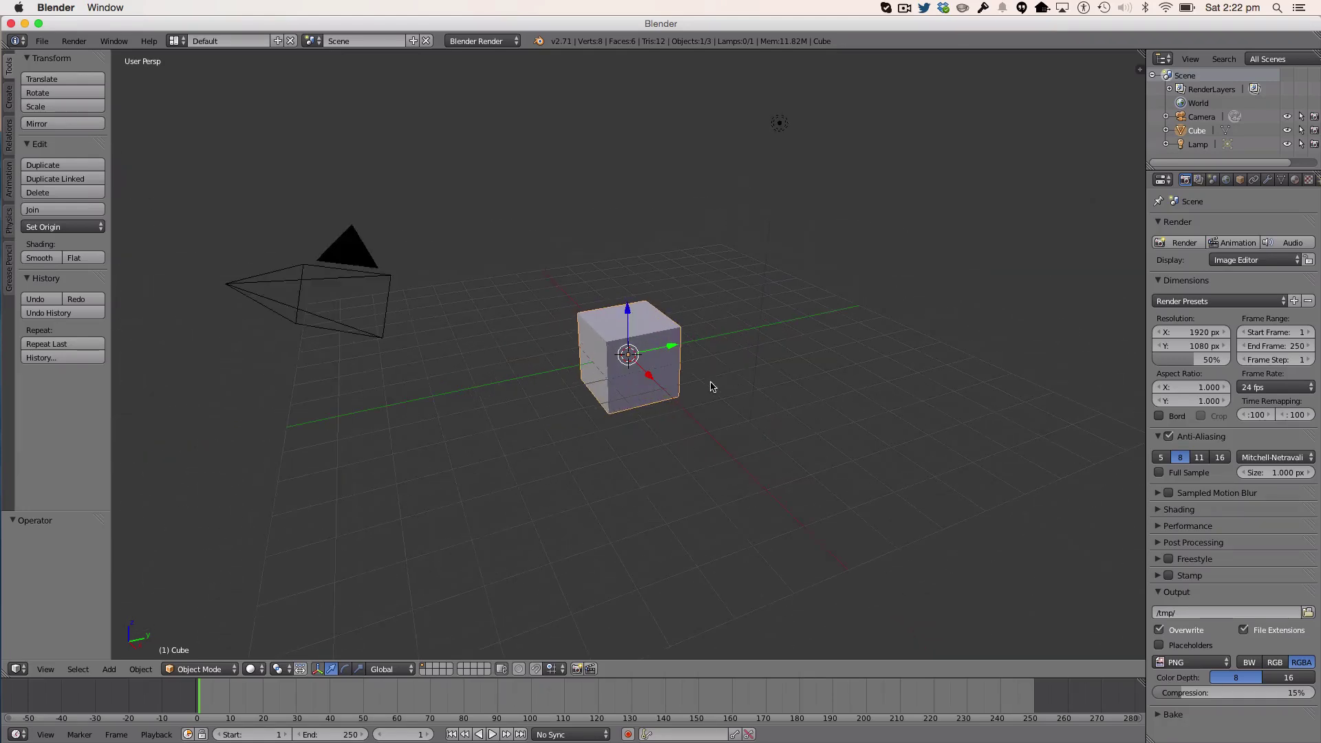
scroll(709, 384, "down", 1)
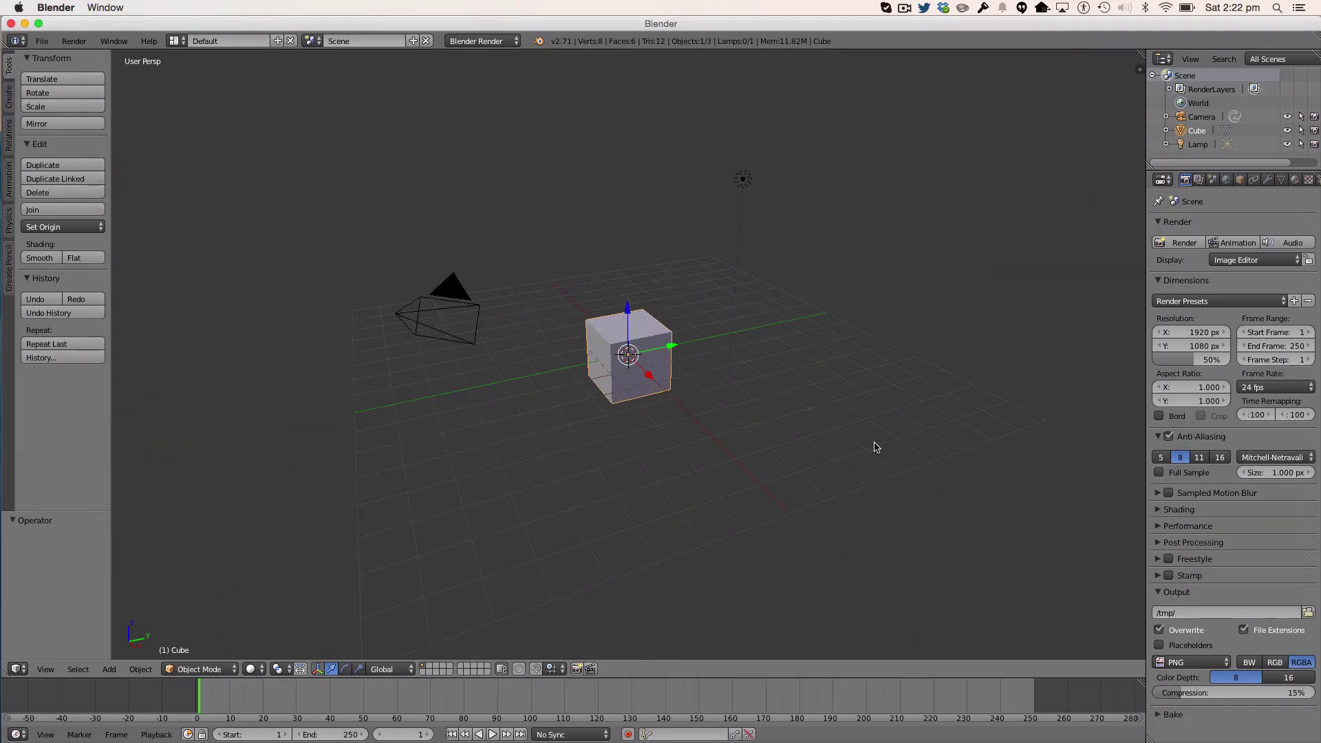
key("b")
left_click_drag(875, 444, 248, 161)
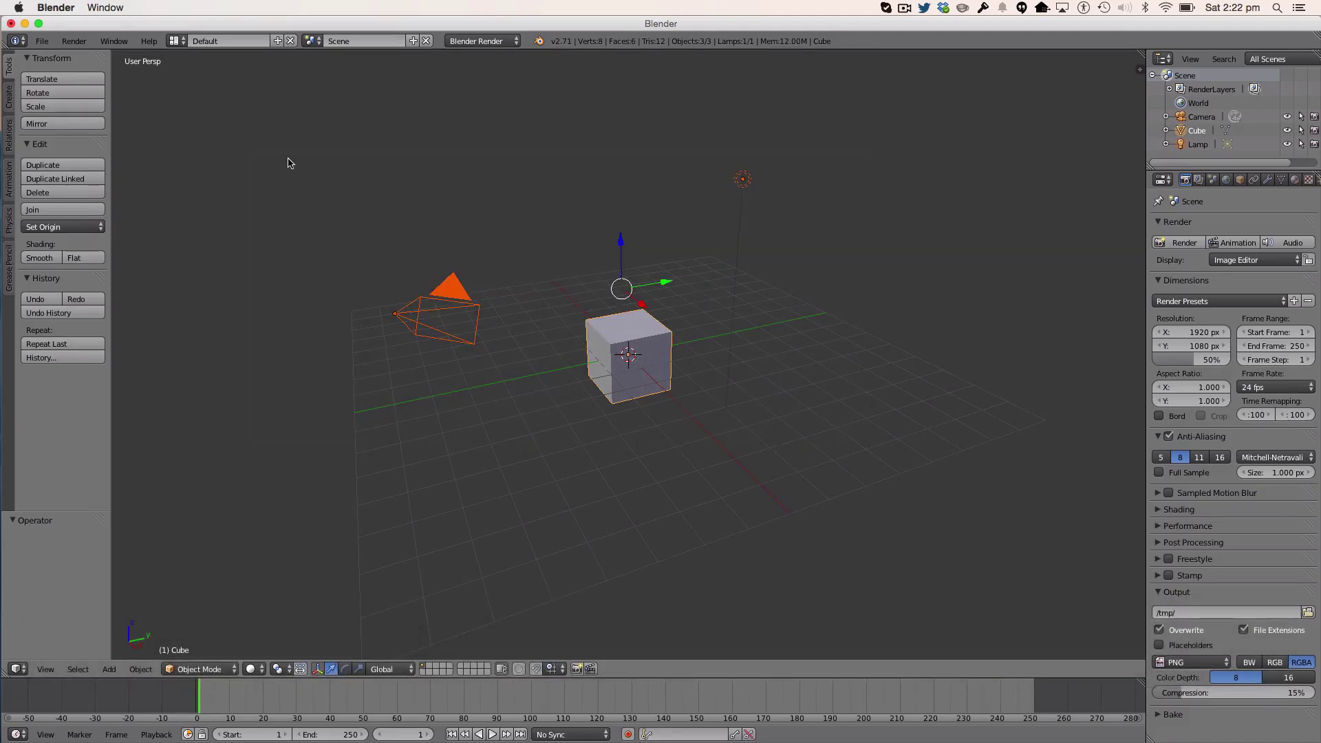
key("x")
left_click(287, 164)
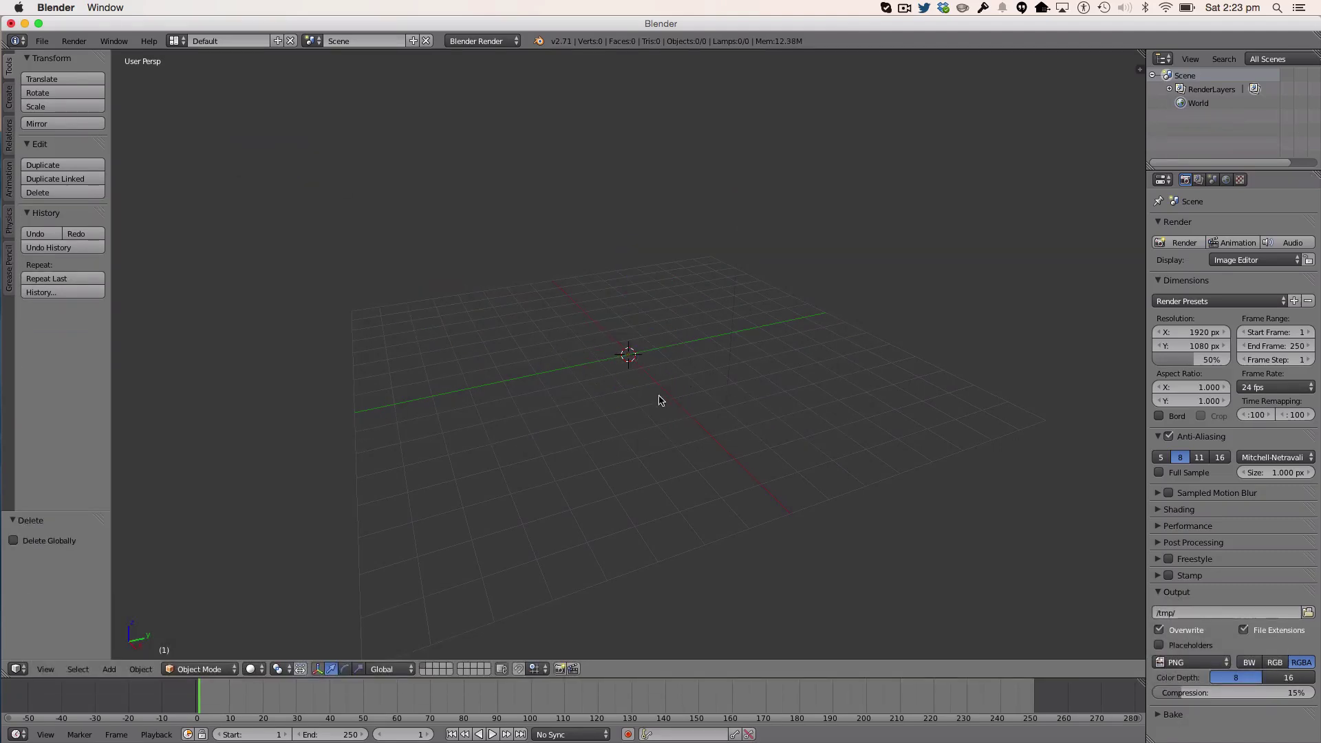
Step: Add a plane mesh at the origin and scale it up to extend well beyond the floor grid
middle_click_drag(593, 369, 628, 398)
key("shift+a")
mouse_move(627, 395)
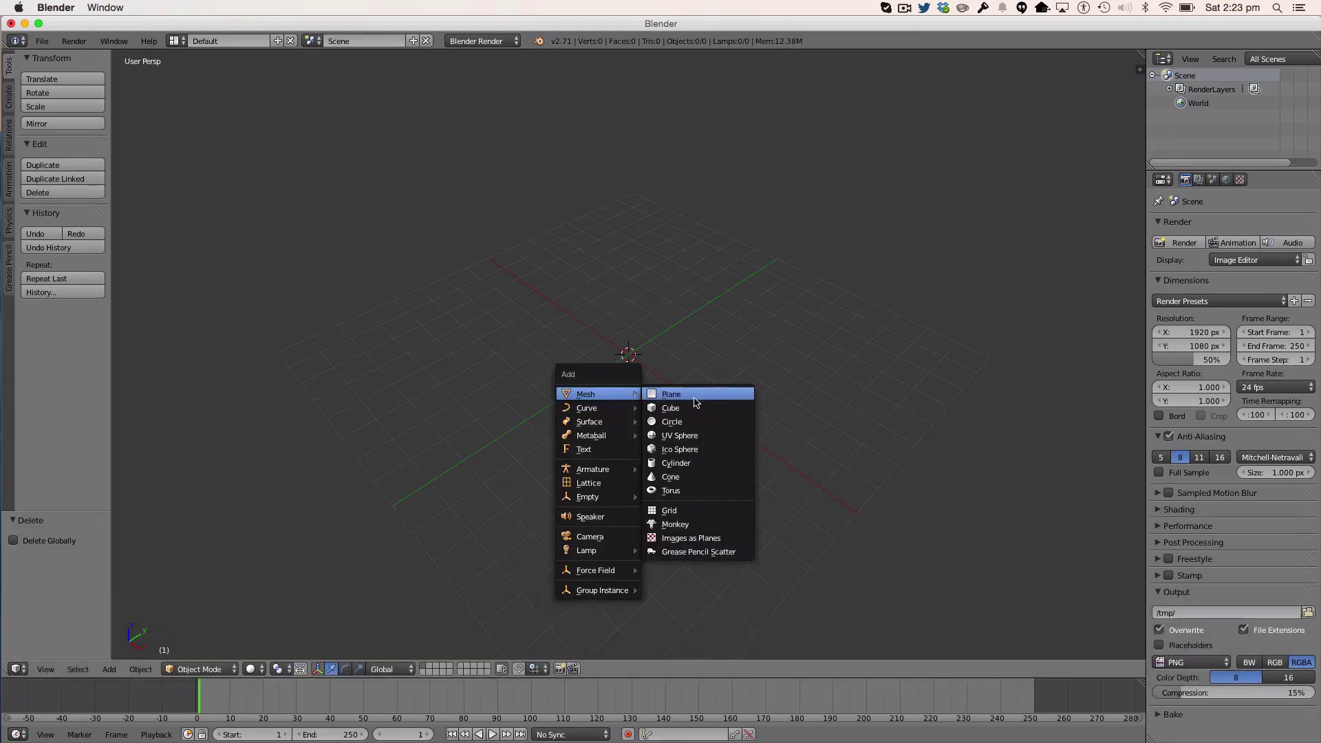
left_click(693, 394)
key("s")
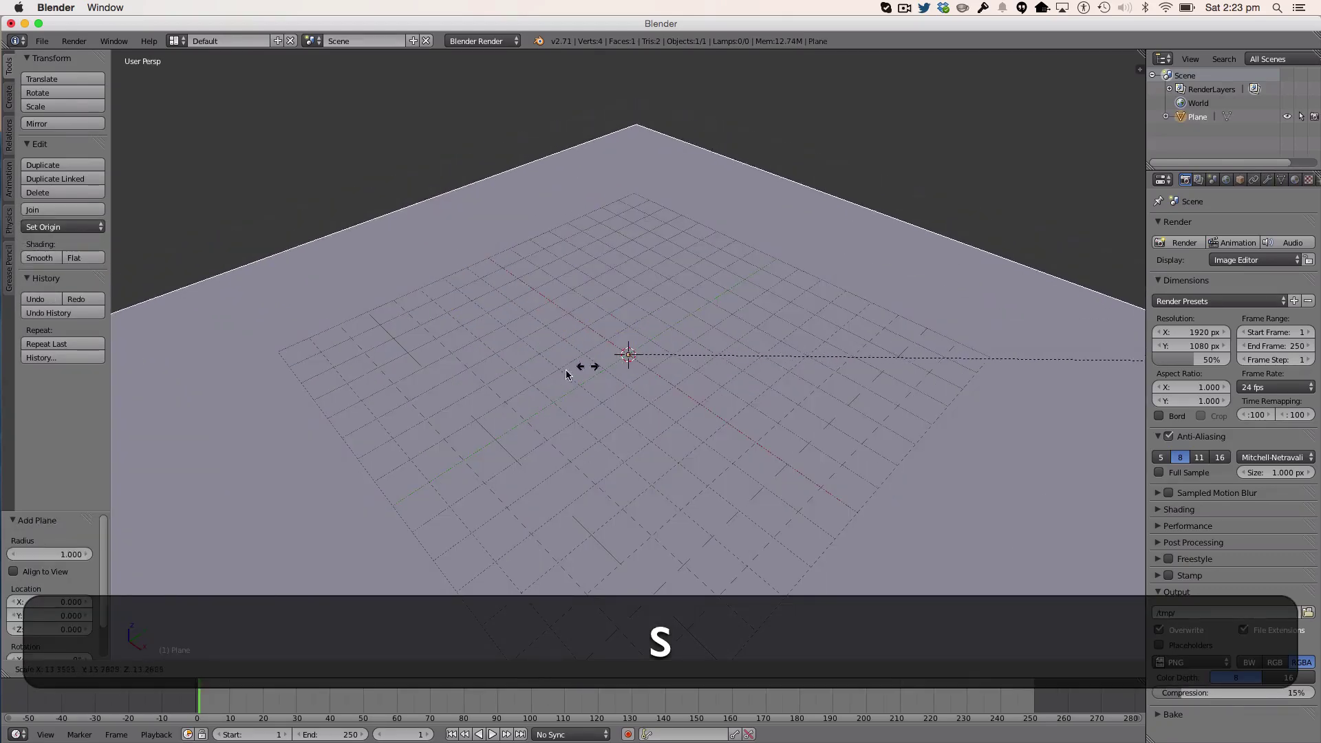
left_click(726, 384)
Step: Subdivide the plane's mesh with about ten cuts, and subdivide it once more with a single cut
key("Tab")
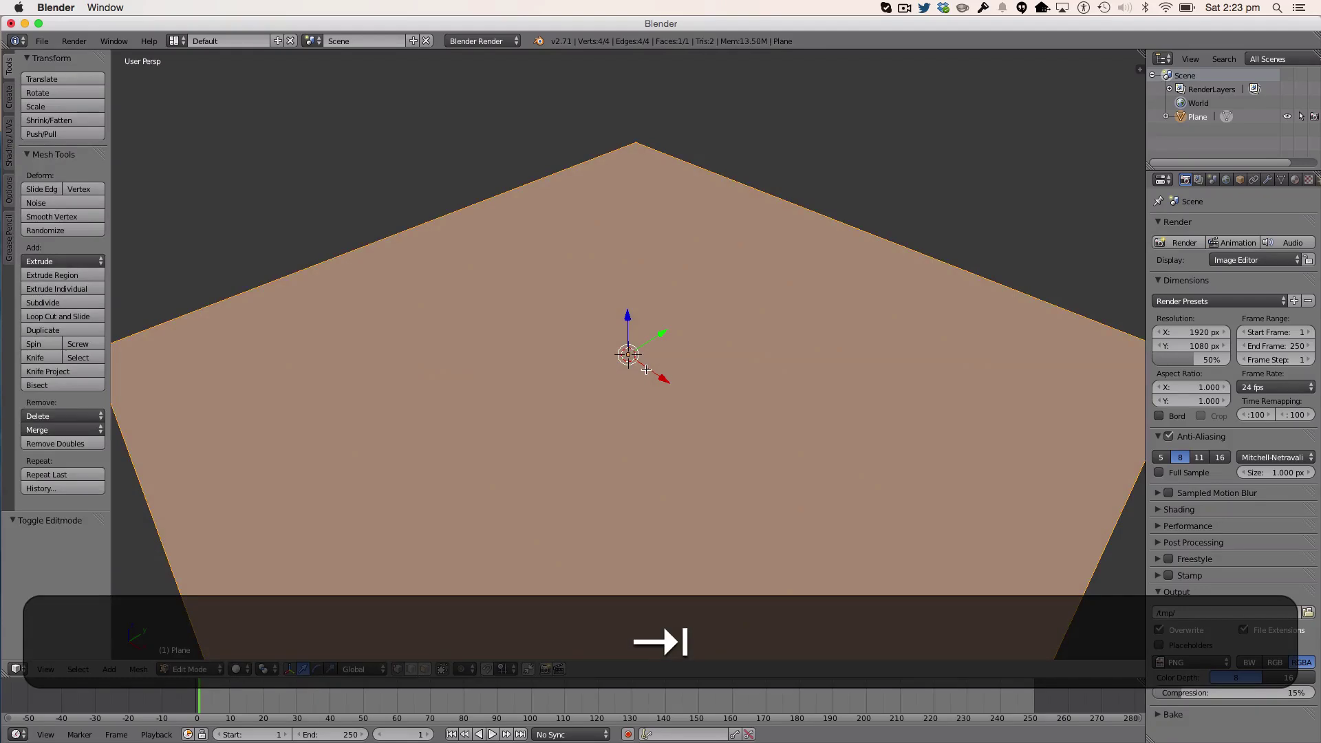
key("w")
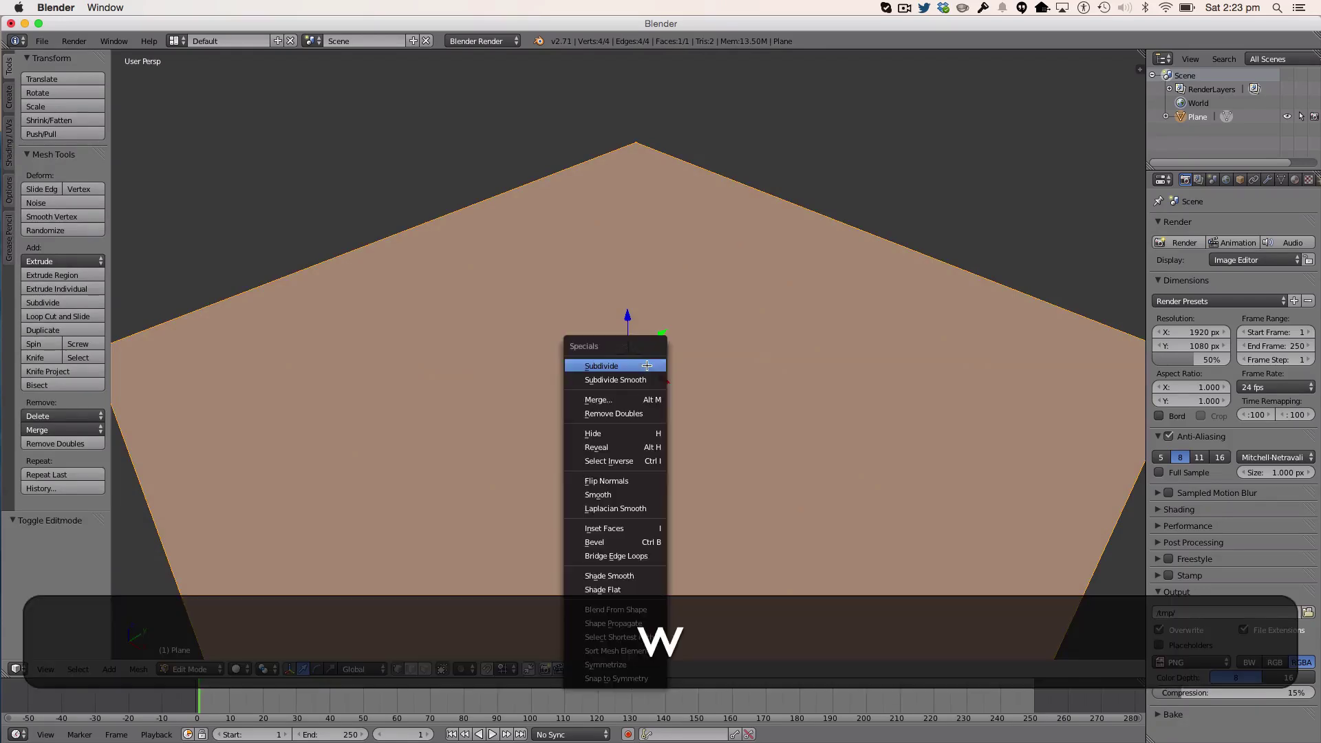
left_click(644, 363)
left_click_drag(71, 555, 128, 555)
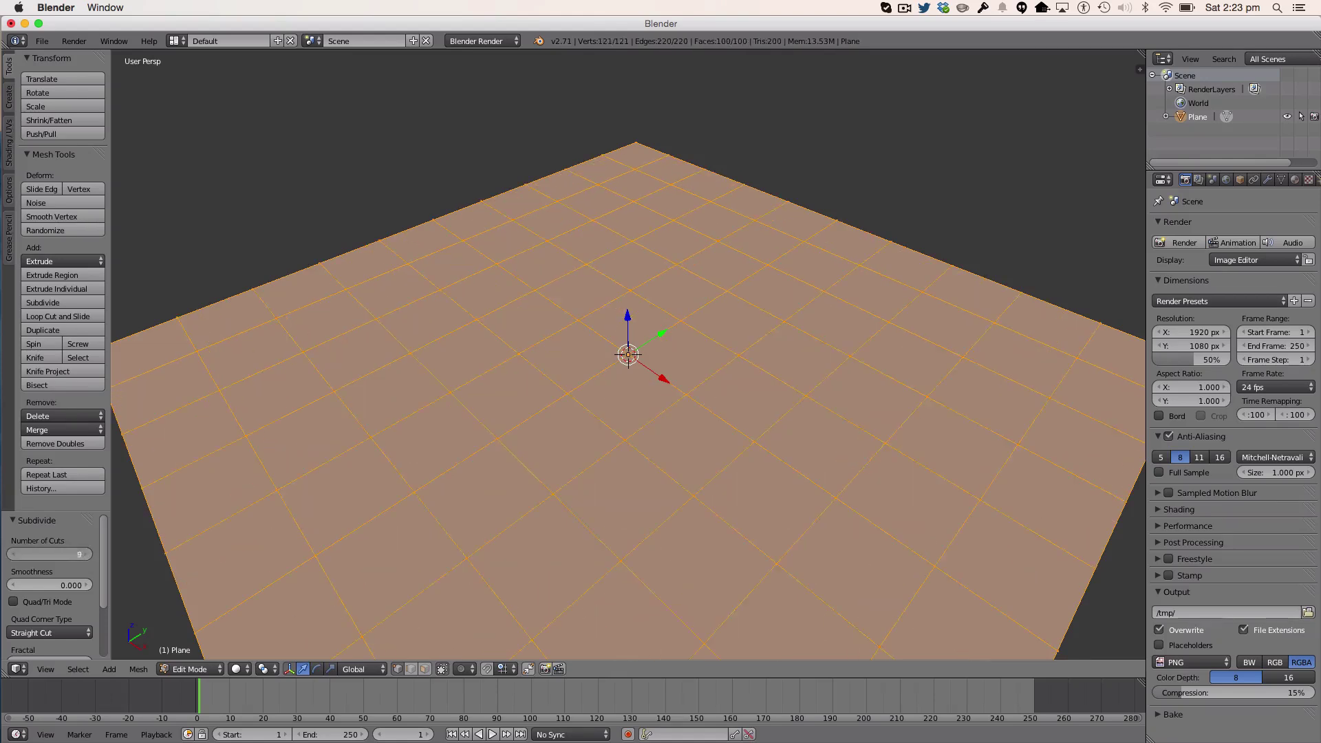
key("w")
left_click(488, 406)
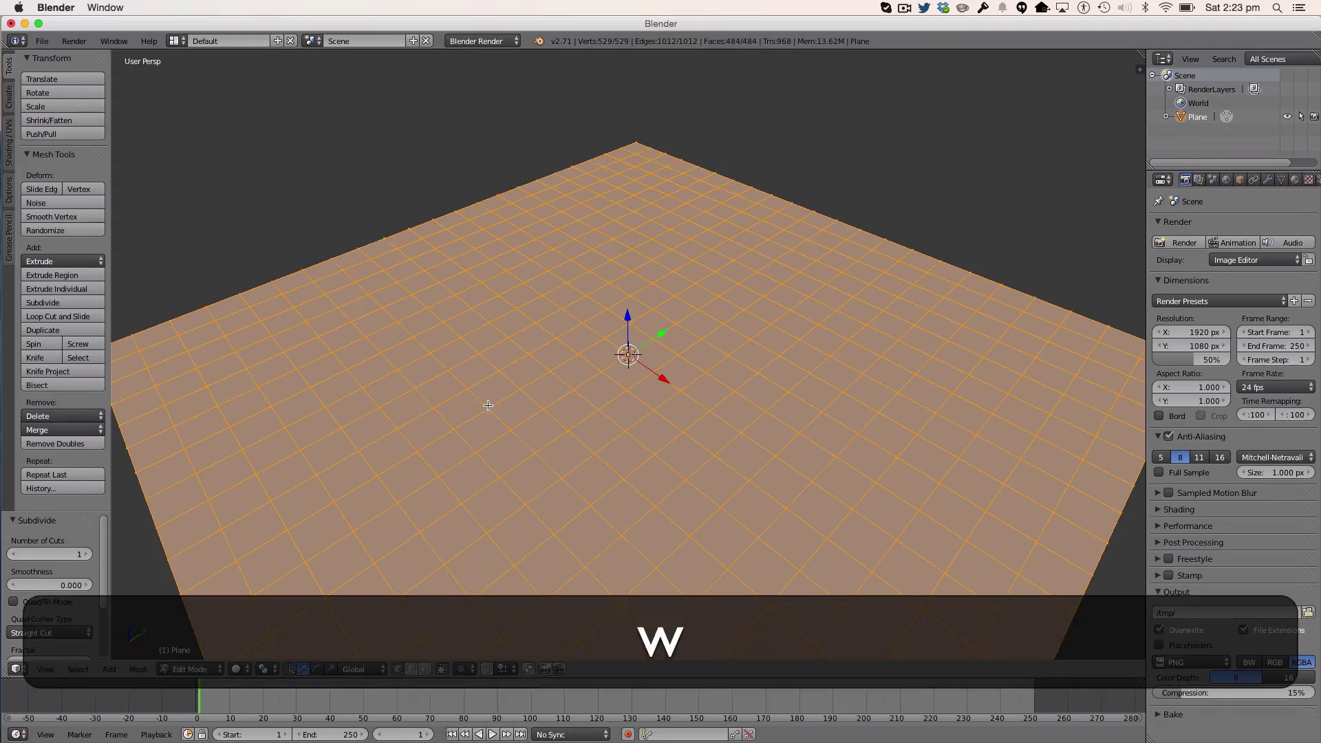
key("w")
left_click(488, 406)
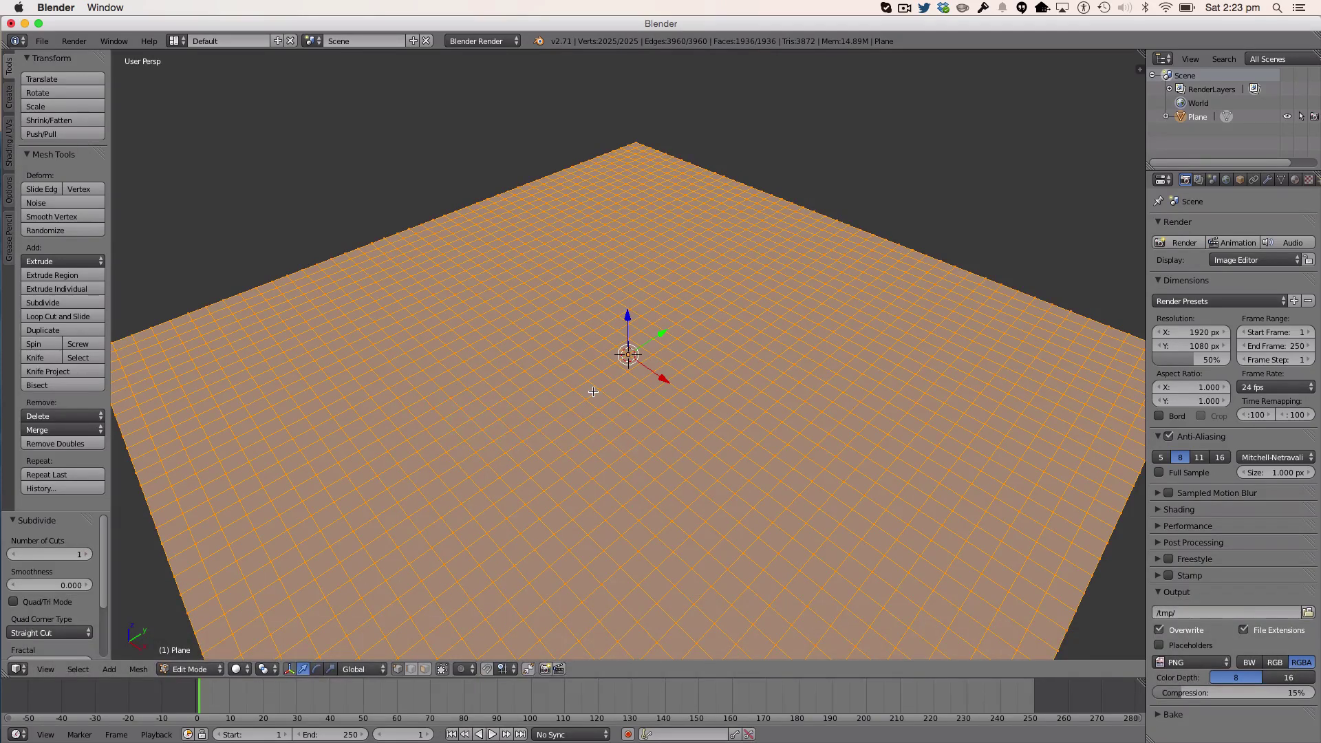
key("super+z")
Step: Return to Object Mode and add a Displace modifier with a new texture and a strength of -0.200 to the plane
key("Tab")
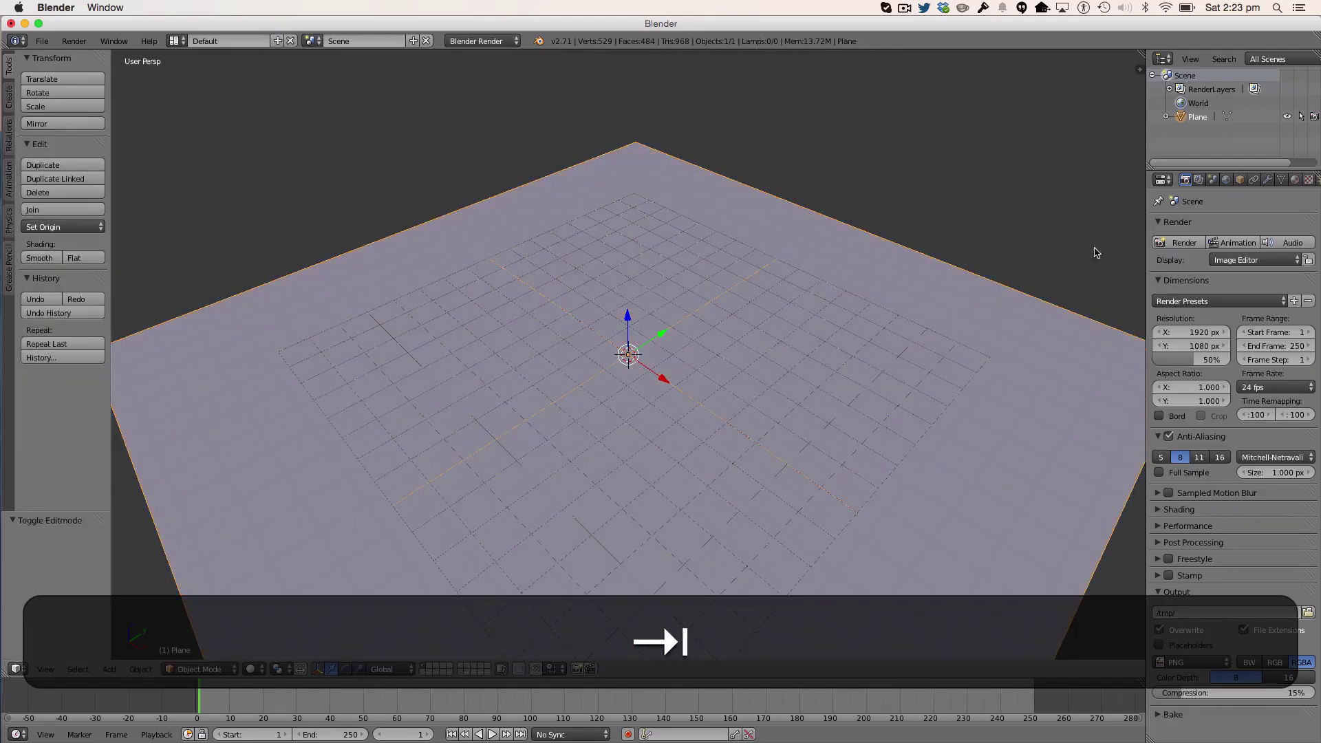
left_click(1268, 179)
left_click(1238, 225)
left_click(1238, 225)
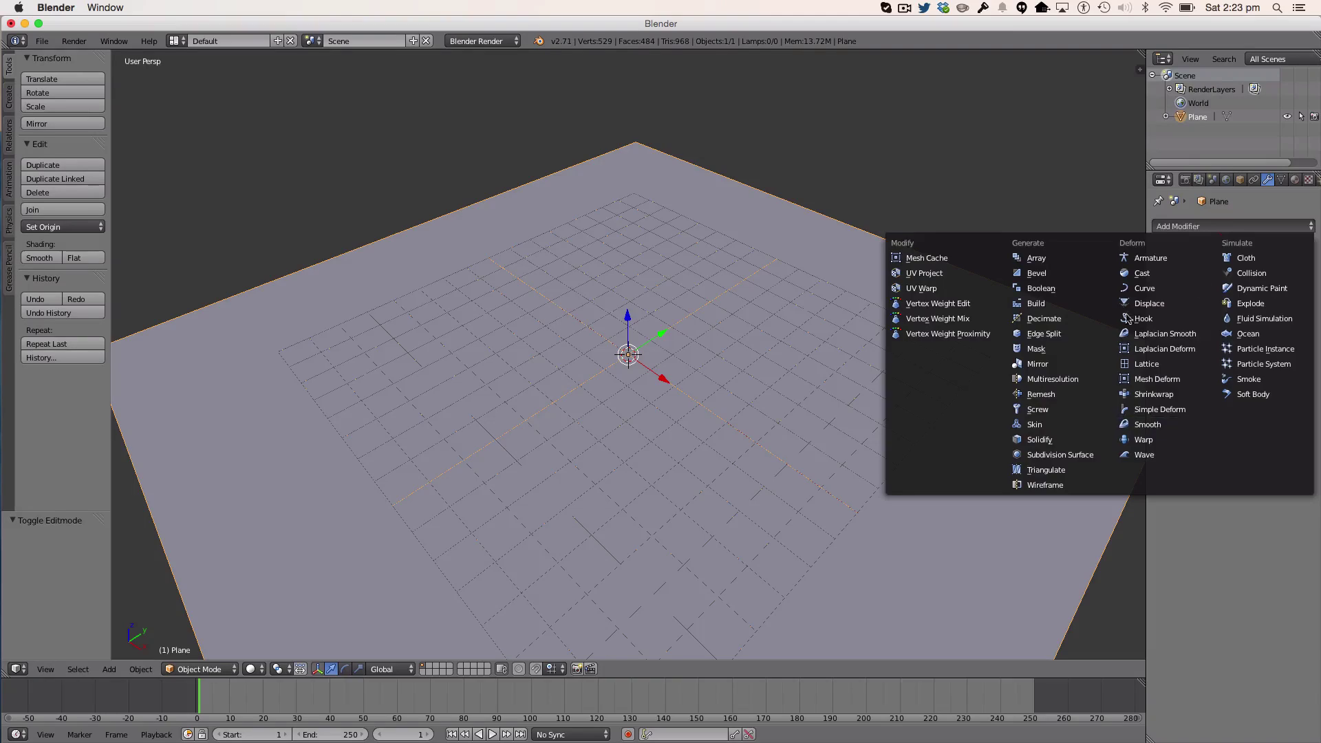
left_click(1094, 318)
left_click(1243, 305)
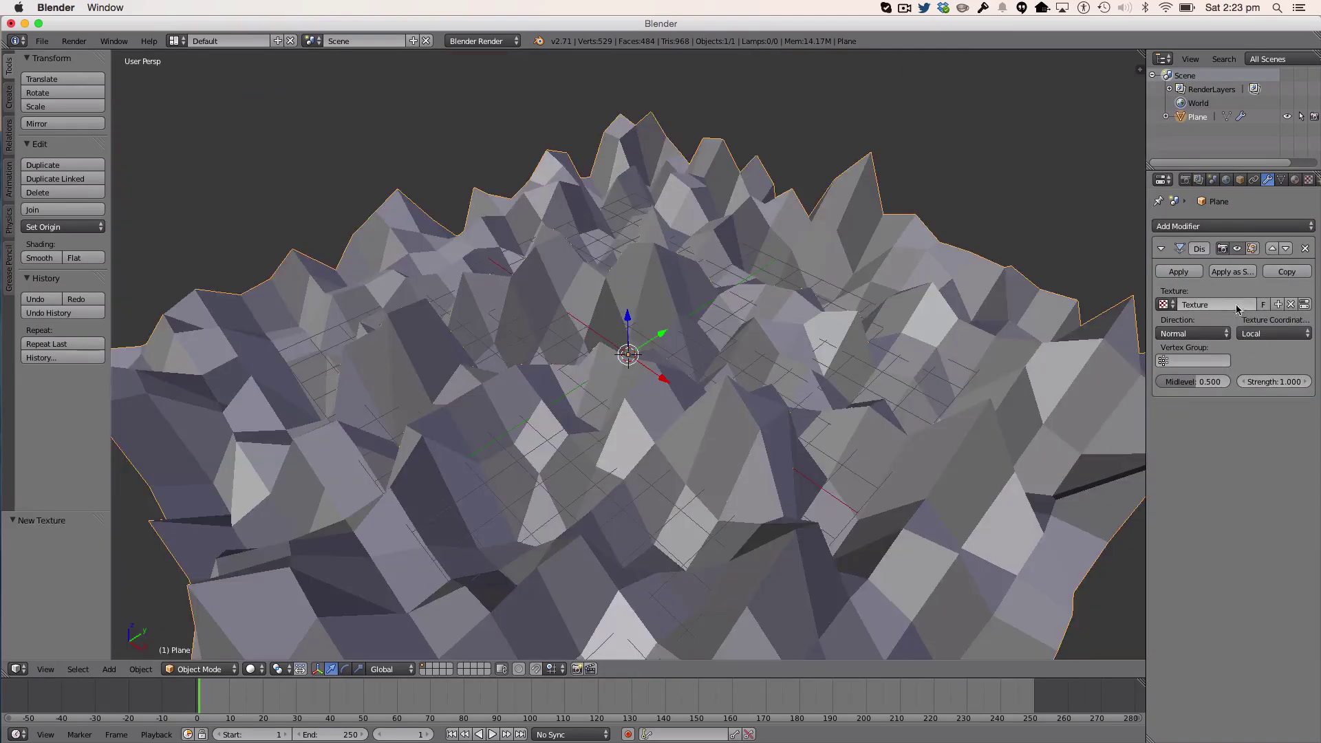
left_click_drag(1270, 381, 1181, 383)
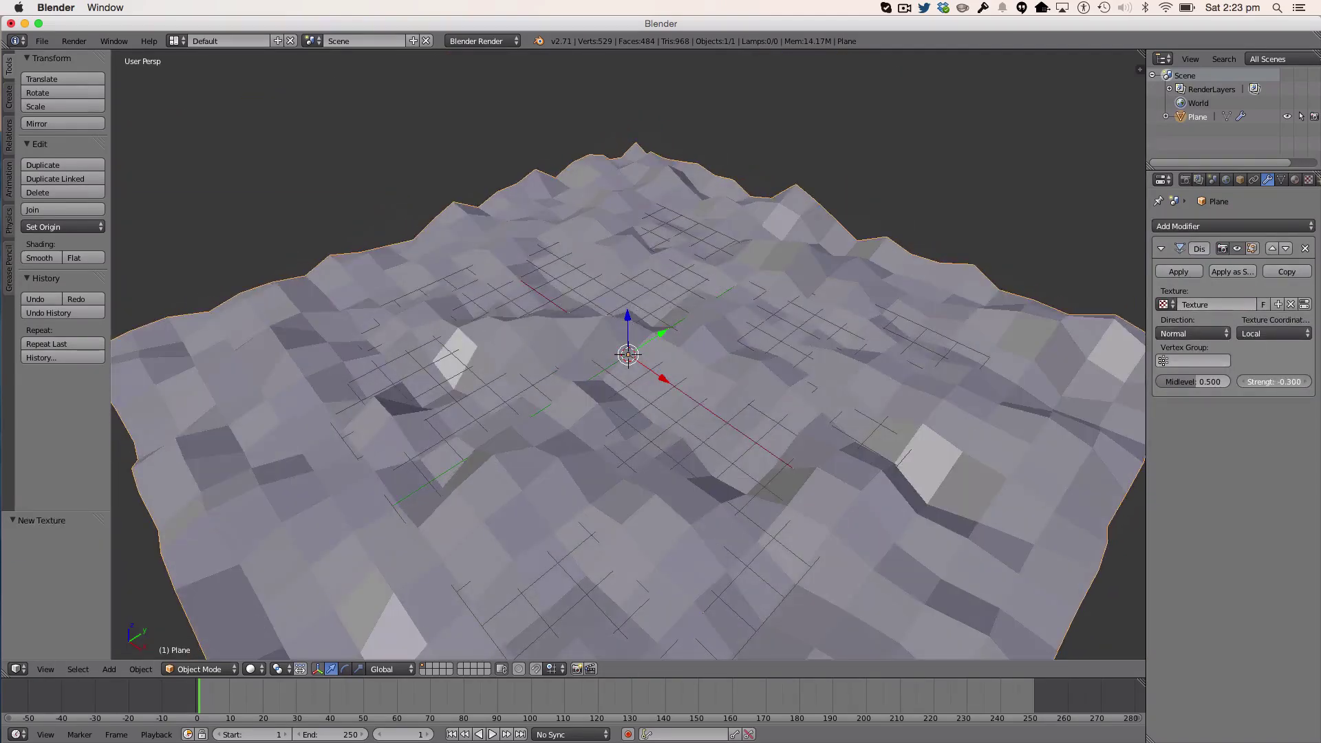
left_click(1305, 381)
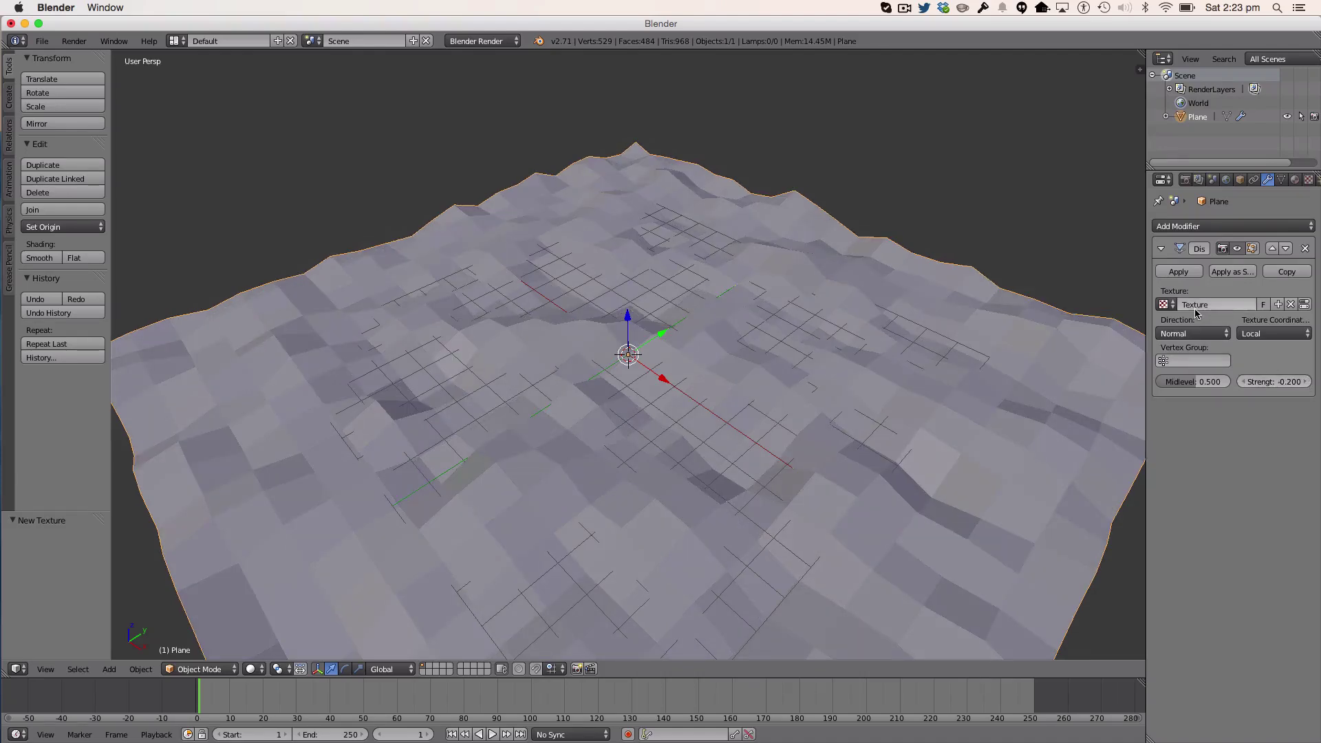
Step: Add a Decimate modifier to the displaced plane and lower its collapse ratio to 0.3165
left_click(1190, 226)
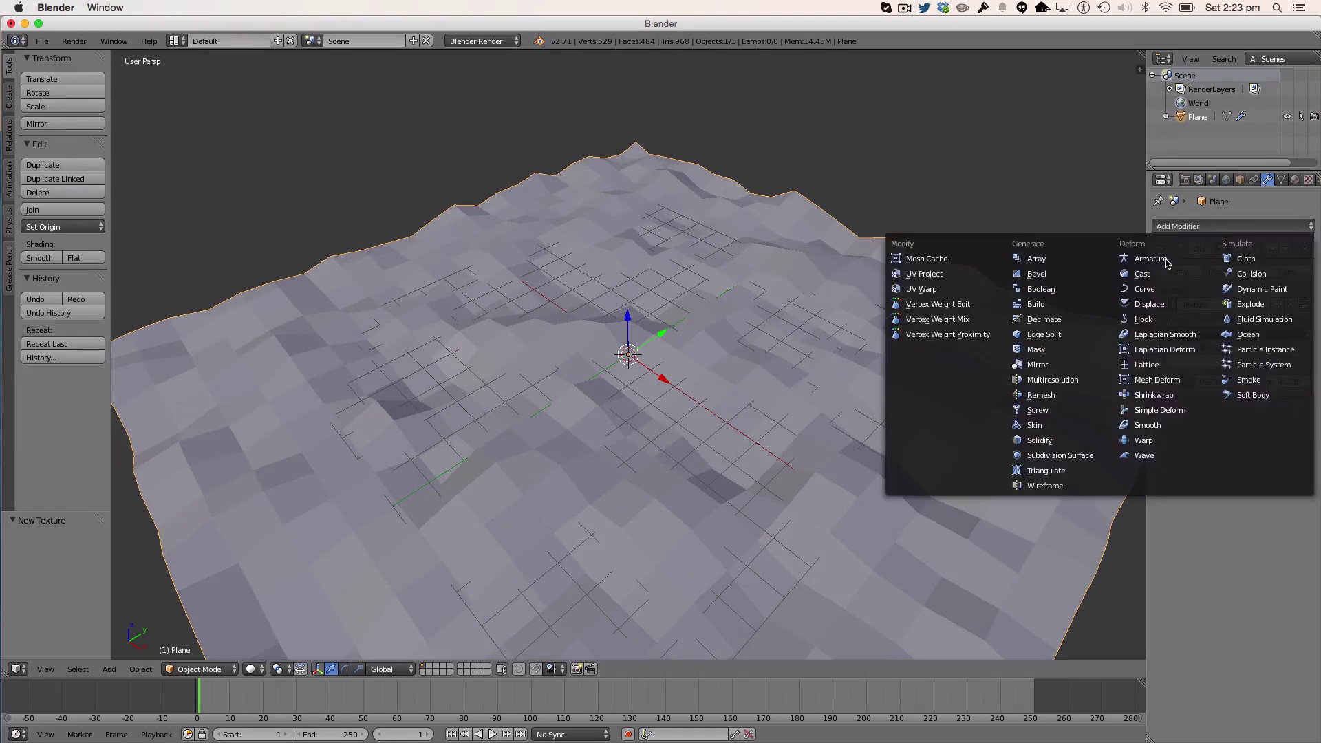
left_click(1111, 338)
left_click_drag(1274, 471, 1208, 471)
middle_click_drag(843, 365, 497, 357)
key("a")
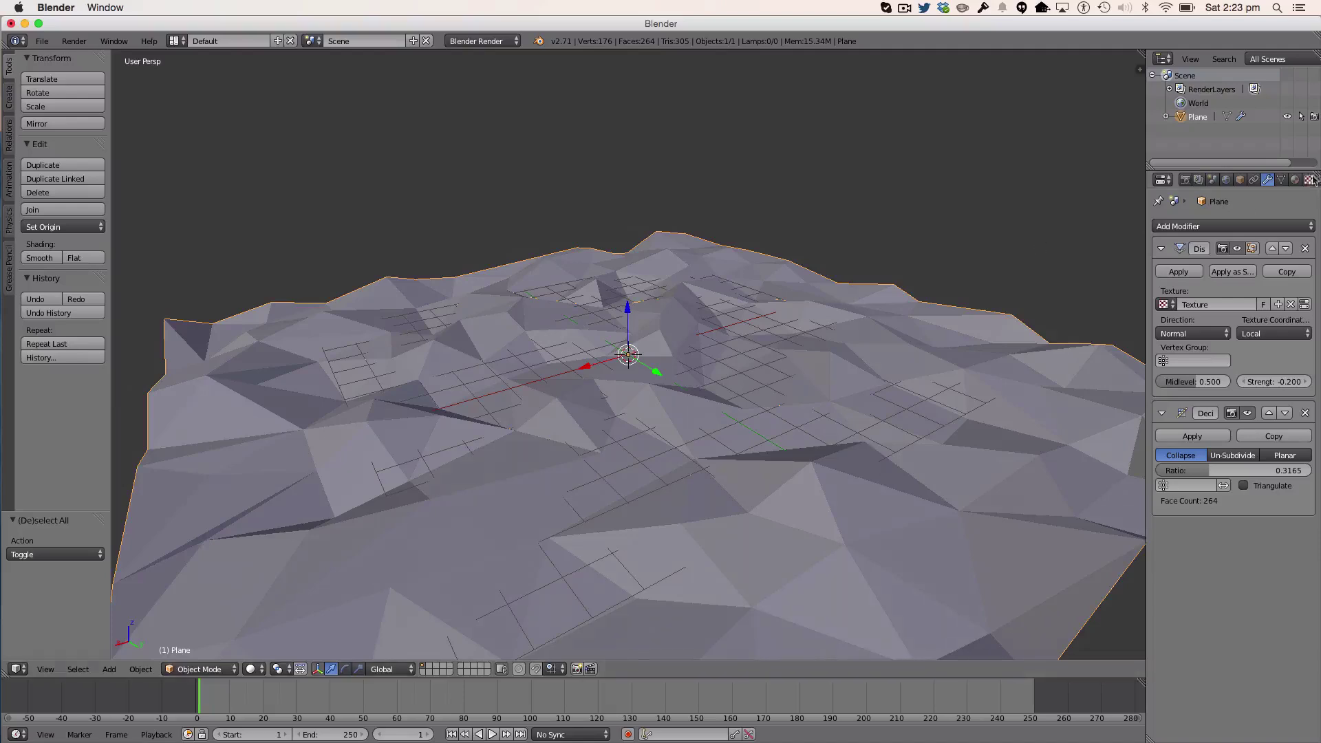
Step: Create a new material for the terrain plane
left_click(1294, 179)
left_click(1210, 273)
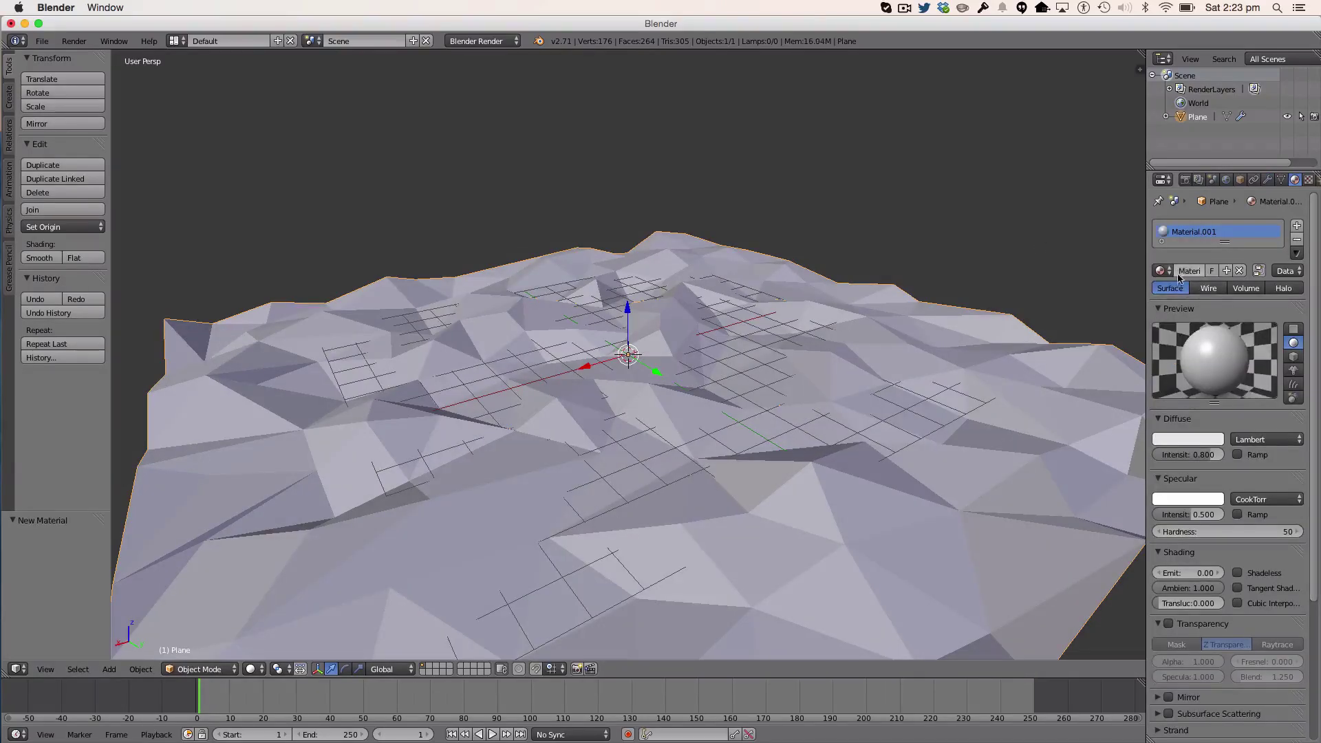
Step: Switch the render engine to Cycles Render and enable nodes for the terrain plane's material
left_click(517, 41)
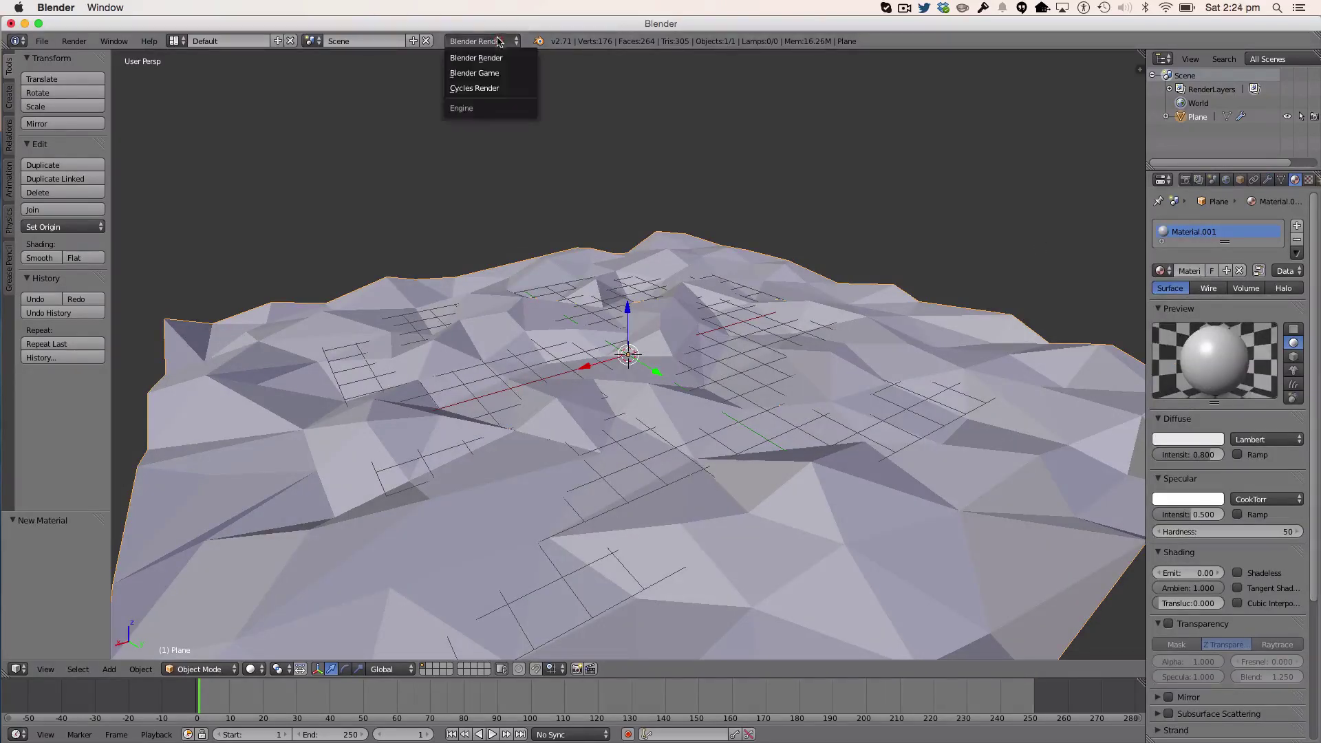
left_click(511, 87)
left_click(1259, 344)
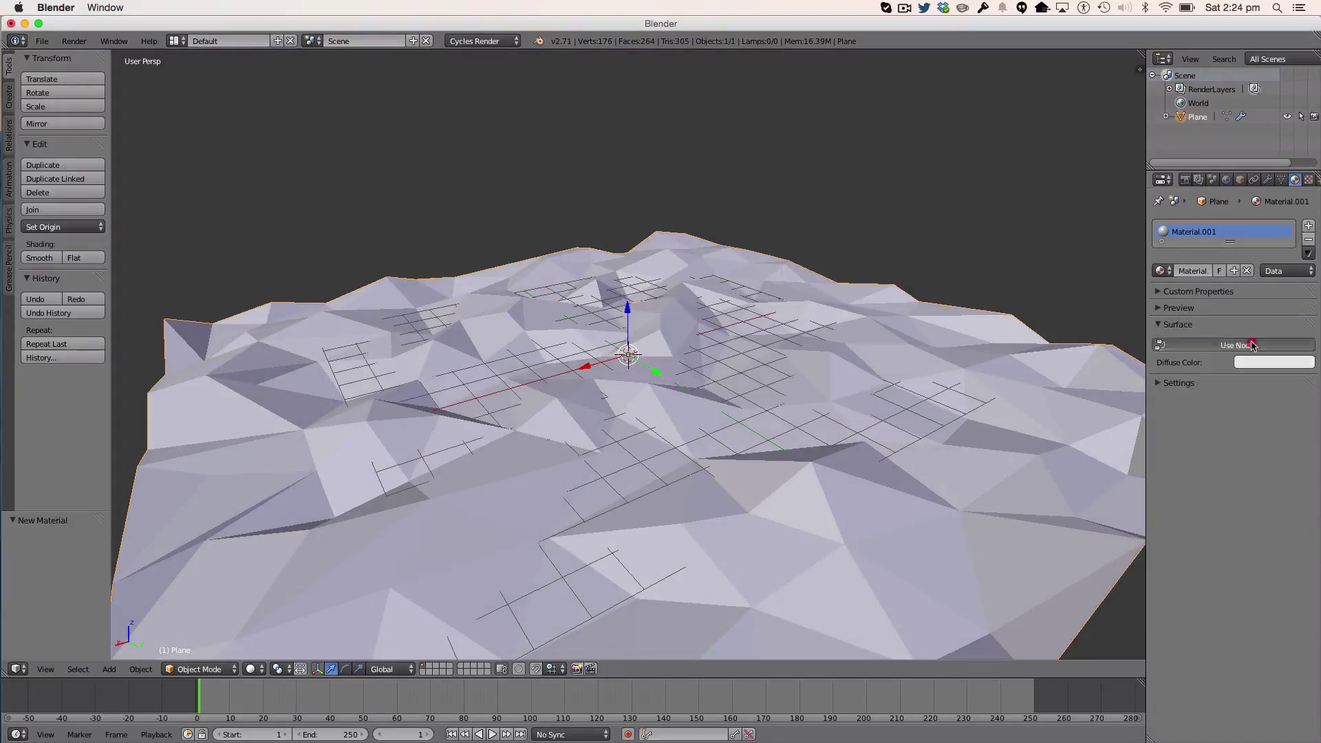
left_click(1241, 371)
Step: Rename the terrain plane's material to Water
left_click(1196, 270)
type("WTa")
key("BackSpace")
key("BackSpace")
type("ater")
key("Return")
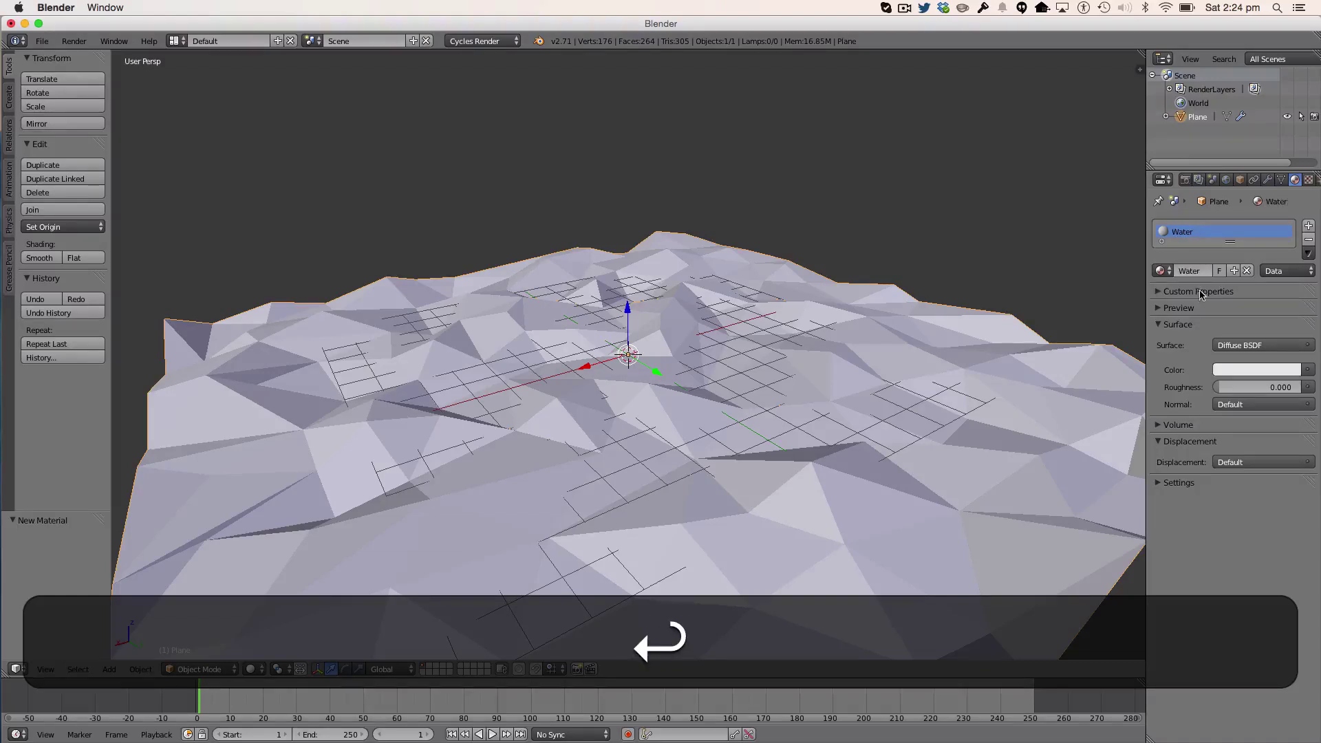
Step: Change the Water material's surface shader to Mix Shader
left_click(1254, 369)
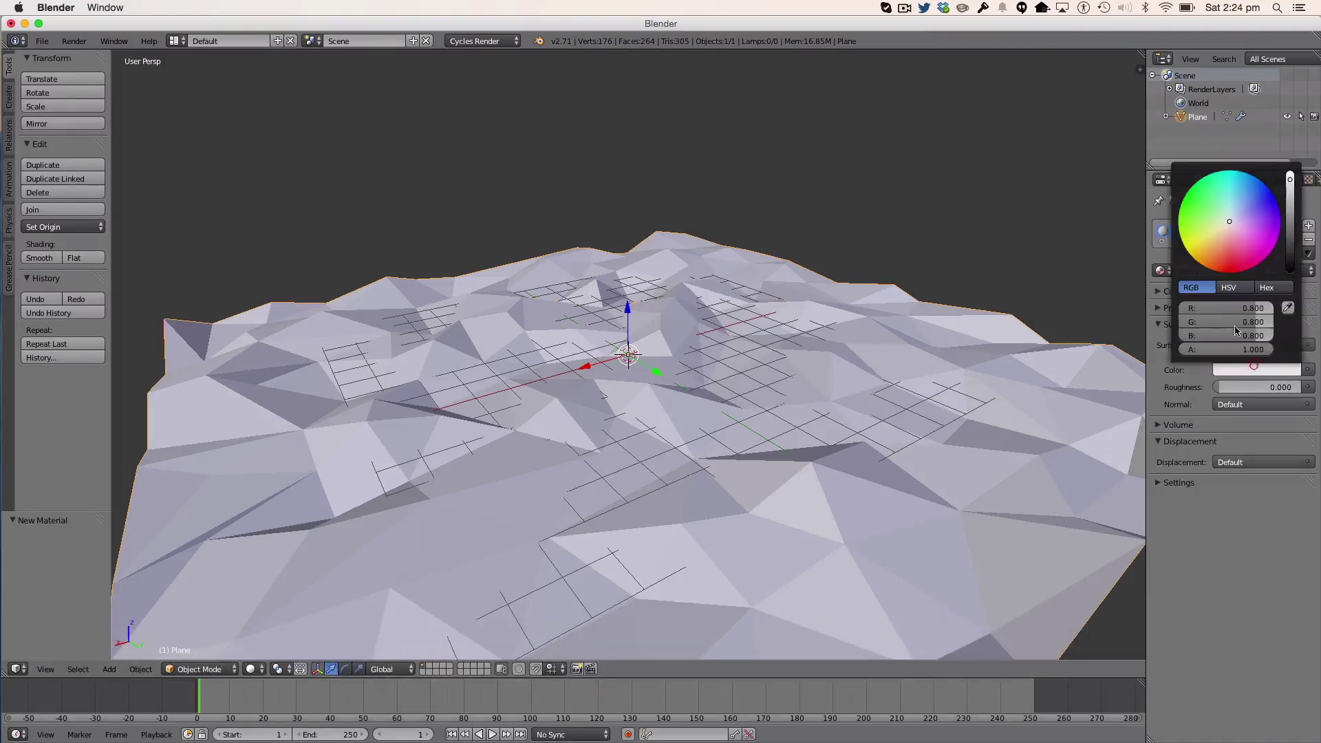
left_click(1229, 348)
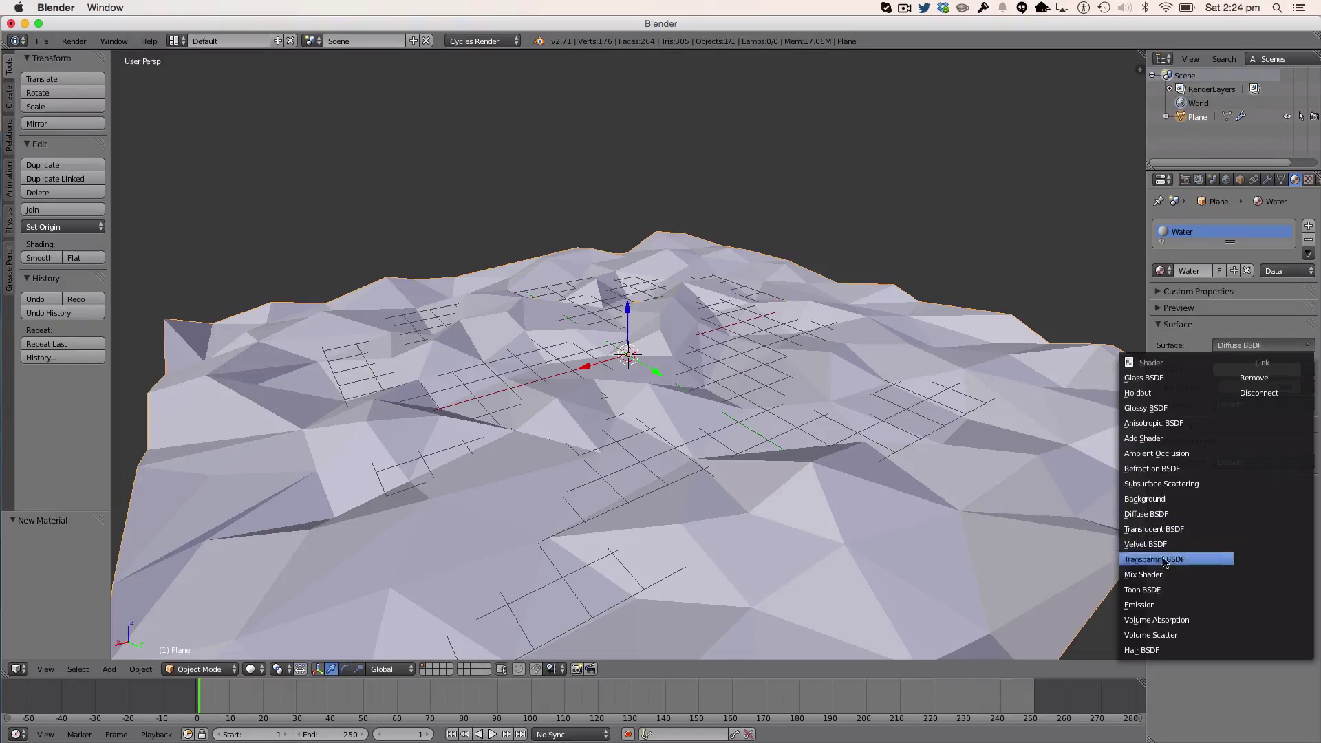
left_click(1146, 575)
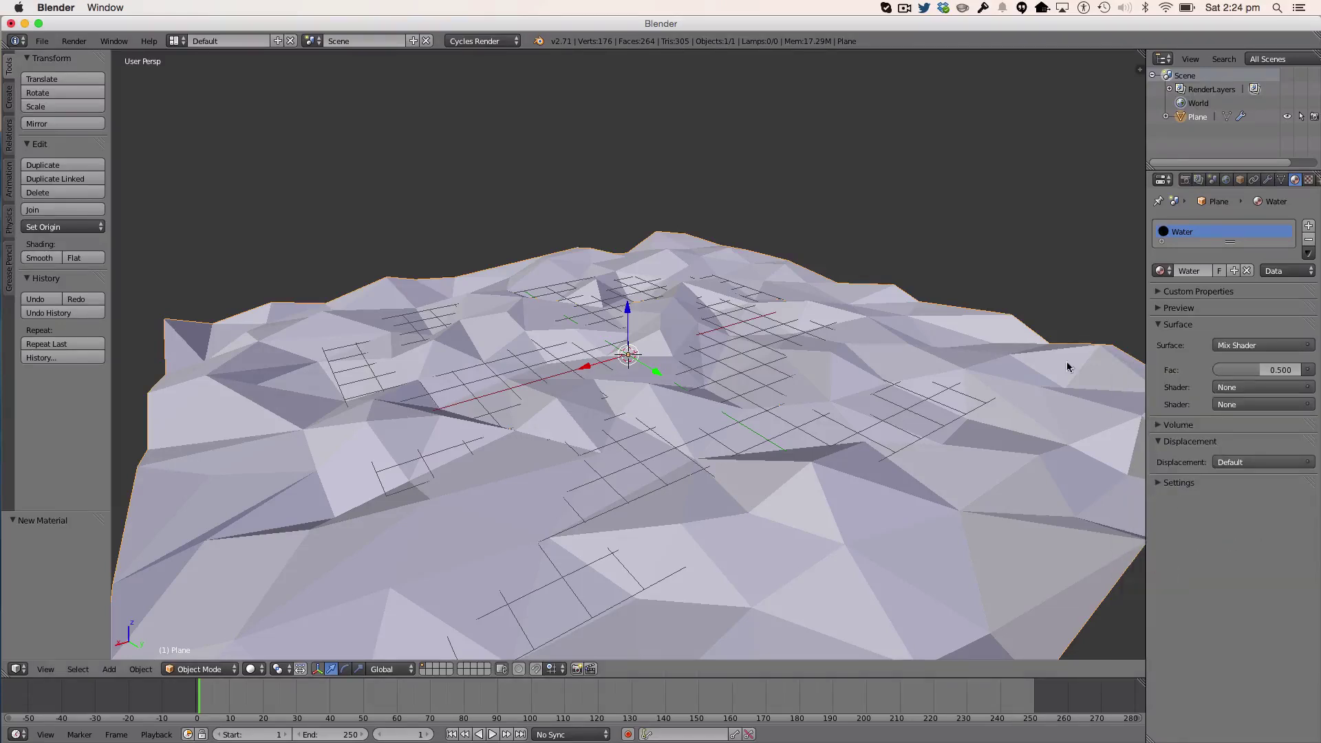
Step: Switch to the Compositing layout, show the Water material's shader nodes, and shift the Mix Shader and Material Output right to free space
left_click(176, 41)
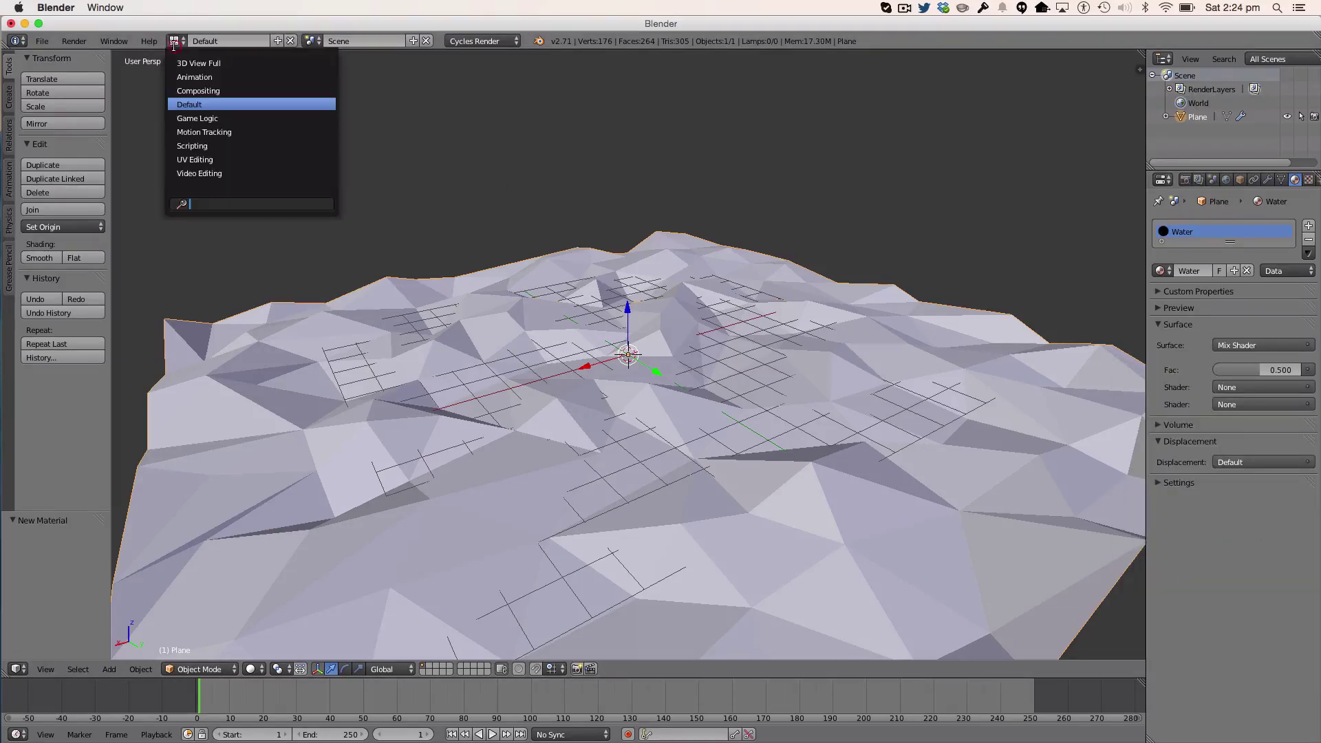
left_click(212, 90)
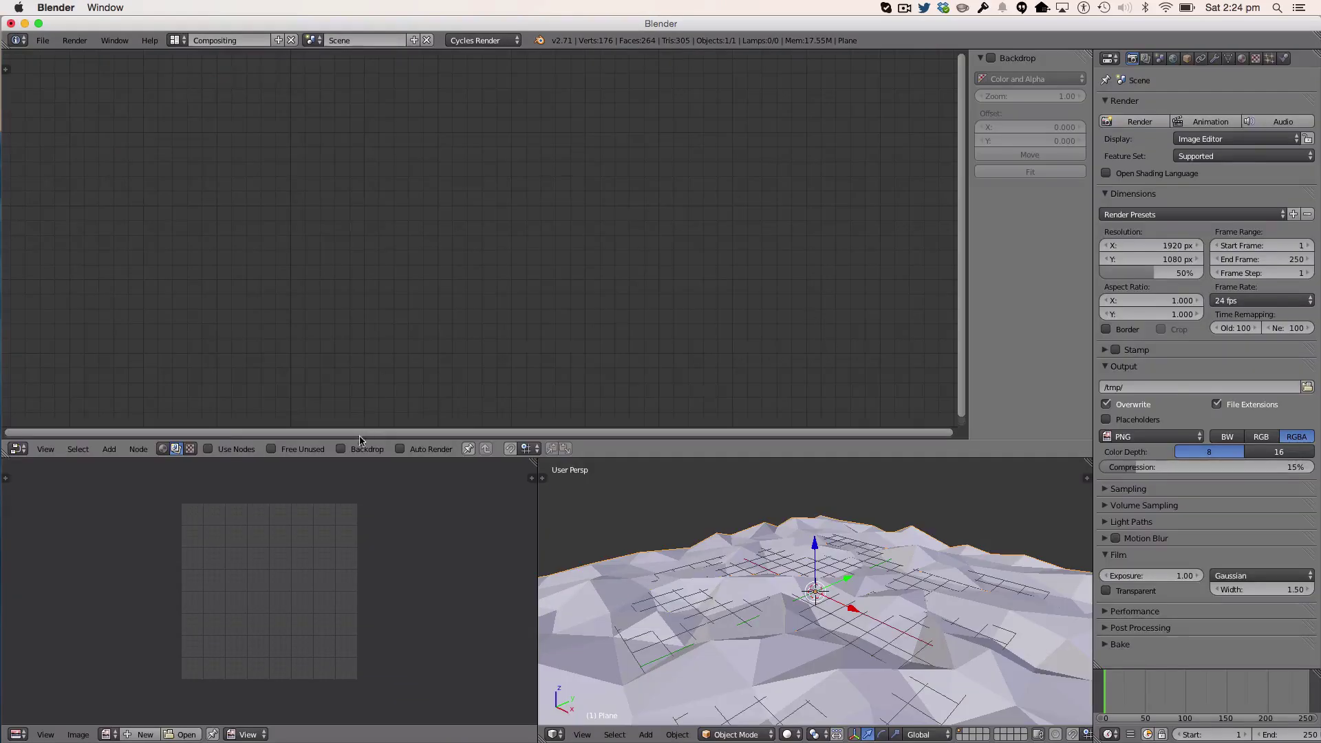
left_click(229, 451)
left_click(163, 449)
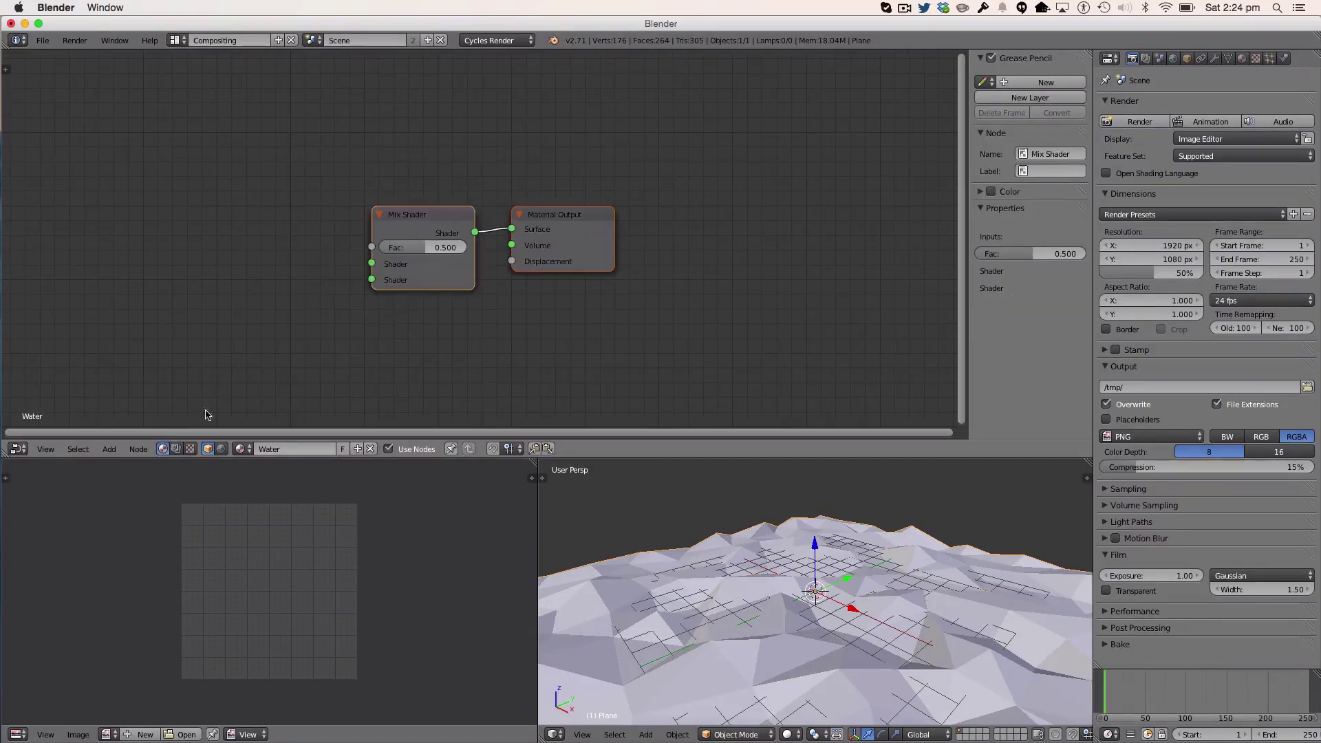
left_click_drag(565, 220, 840, 213)
left_click_drag(417, 216, 706, 219)
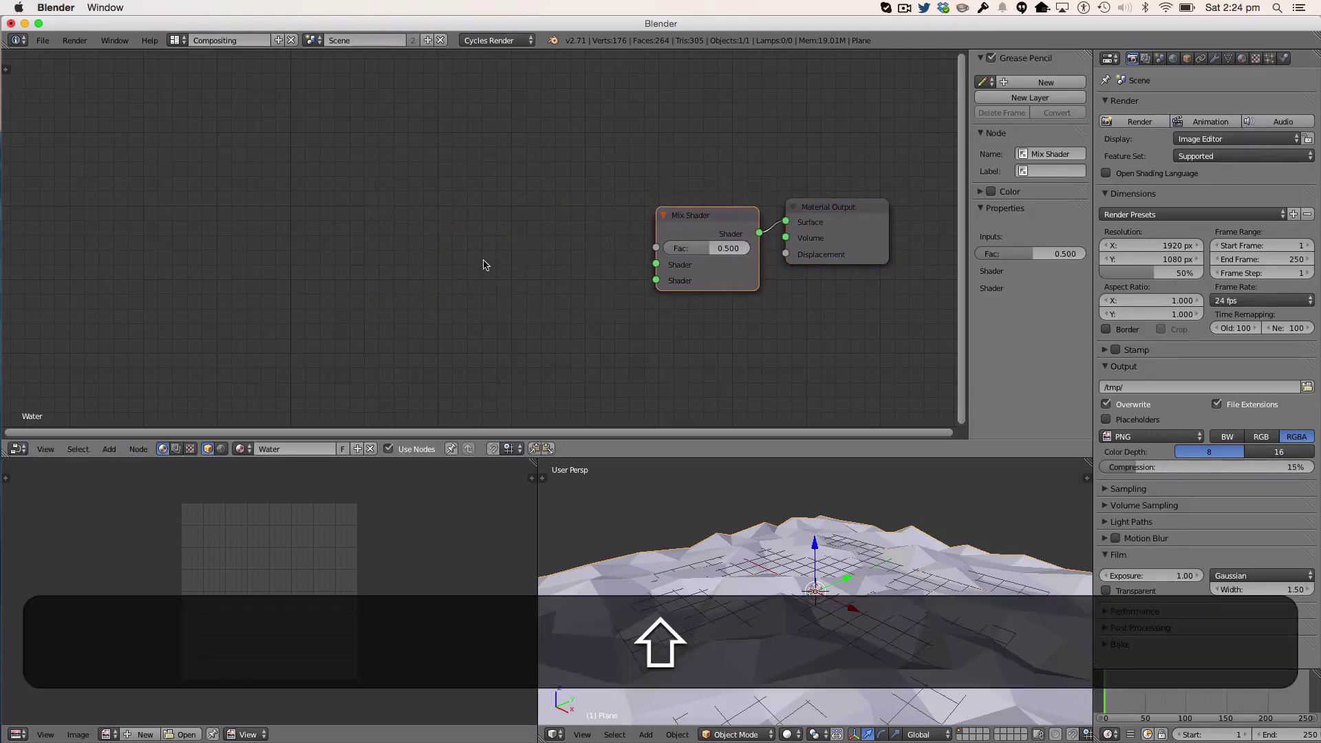
Step: Add a Diffuse BSDF node and connect its output to the Mix Shader's first shader input
key("shift+a")
left_click(448, 262)
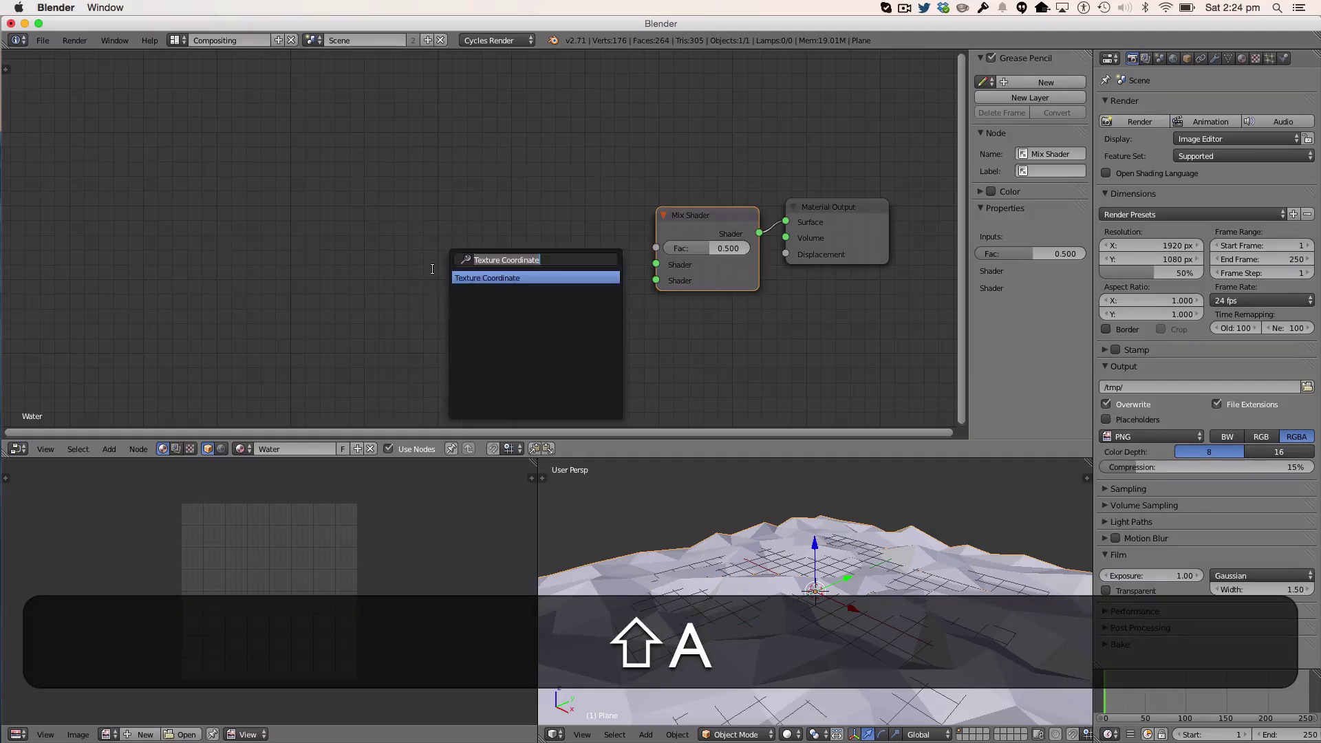
key("BackSpace")
type("df")
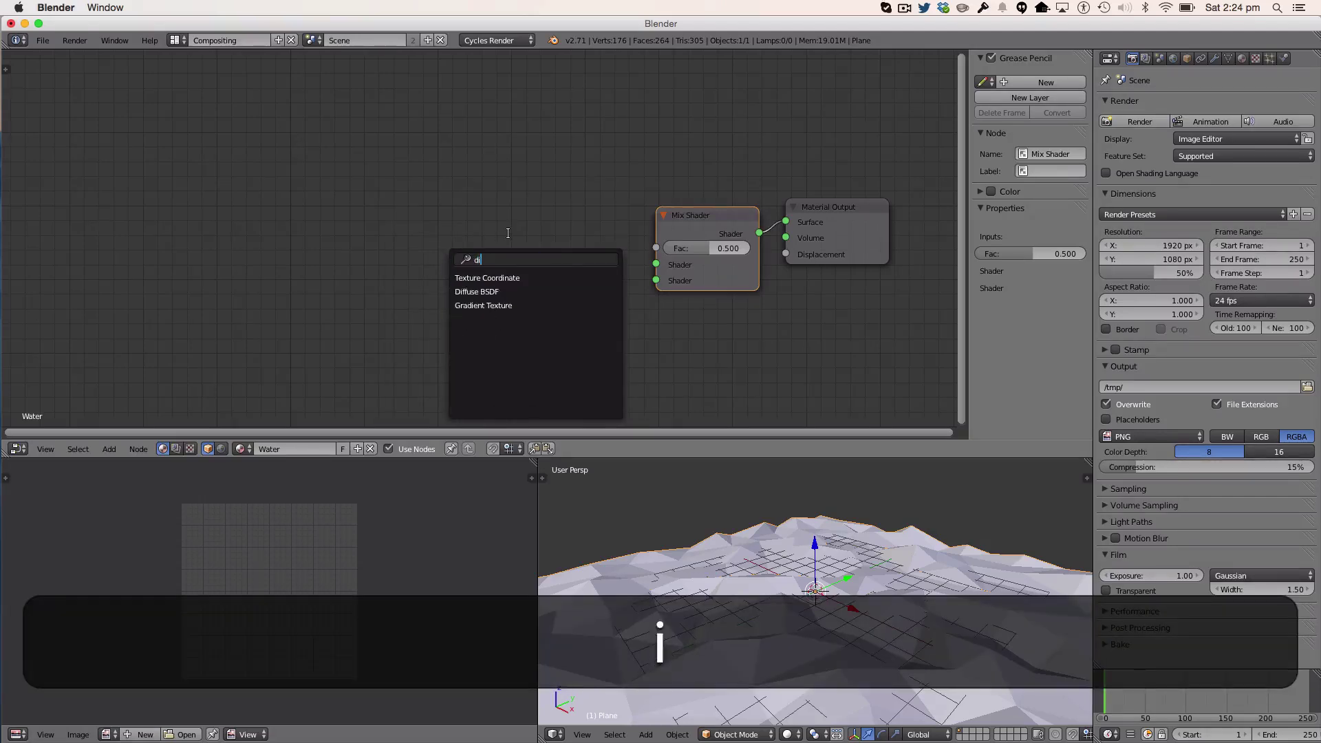
key("Return")
left_click(542, 142)
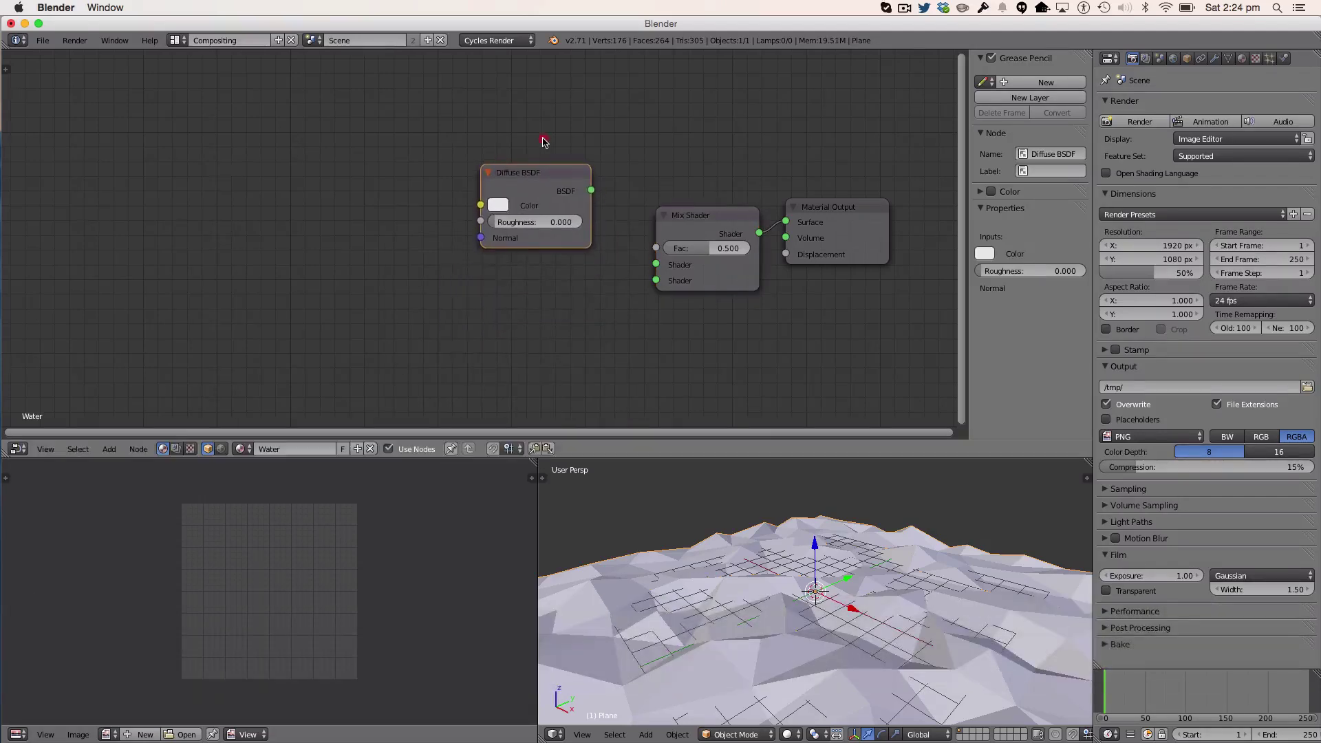
left_click_drag(596, 194, 657, 264)
Step: Add a Transparent BSDF node below the Diffuse BSDF and connect it to the Mix Shader's second shader input
key("shift+a")
left_click(513, 330)
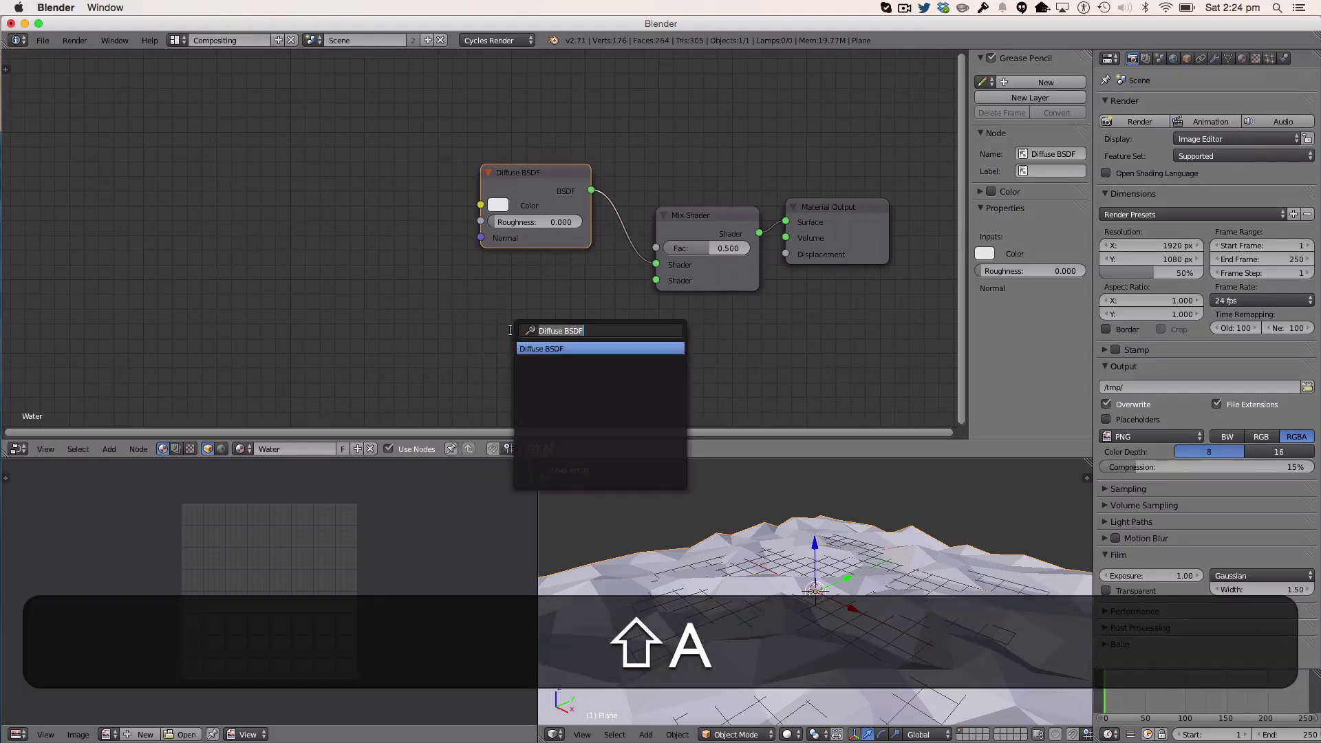
type("tra")
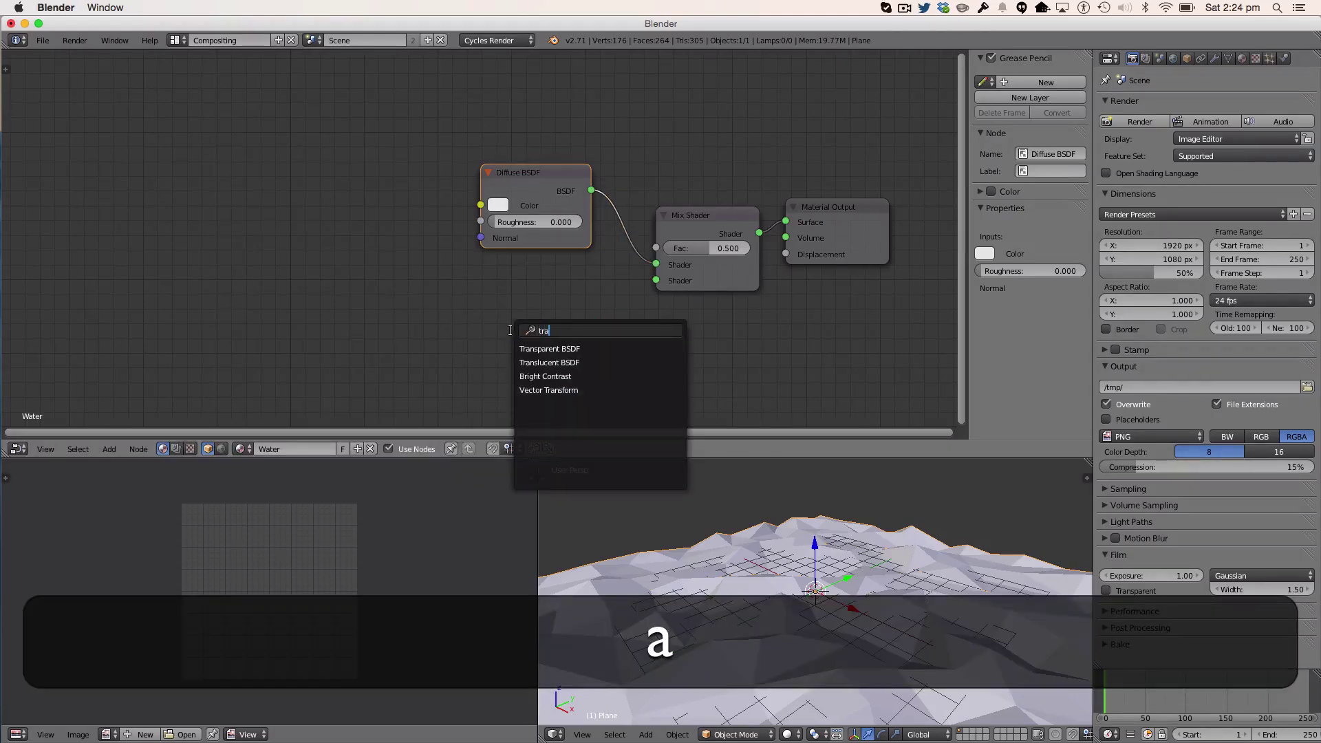
left_click(551, 349)
left_click(506, 341)
left_click_drag(554, 351, 655, 280)
left_click_drag(522, 335, 596, 349)
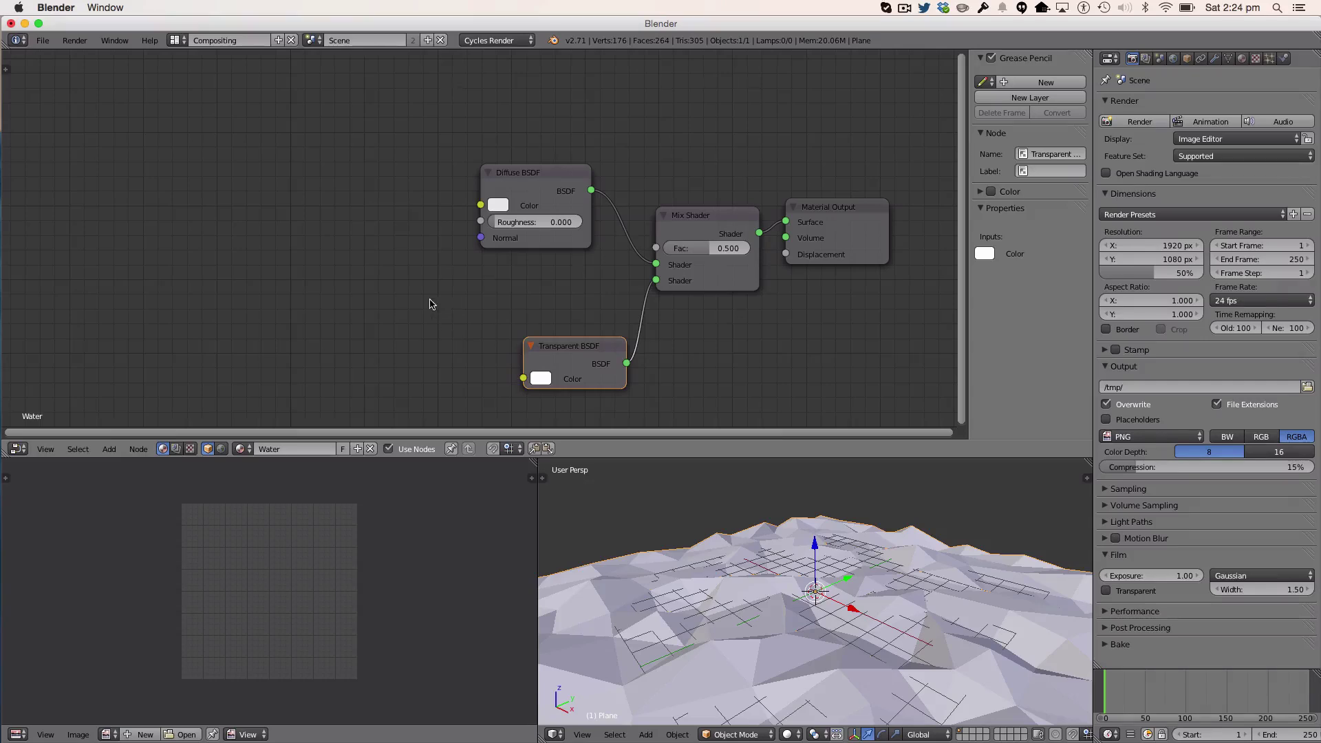
Step: Set the Transparent BSDF node's colour to light blue
middle_click_drag(396, 293, 635, 361)
key("shift+a")
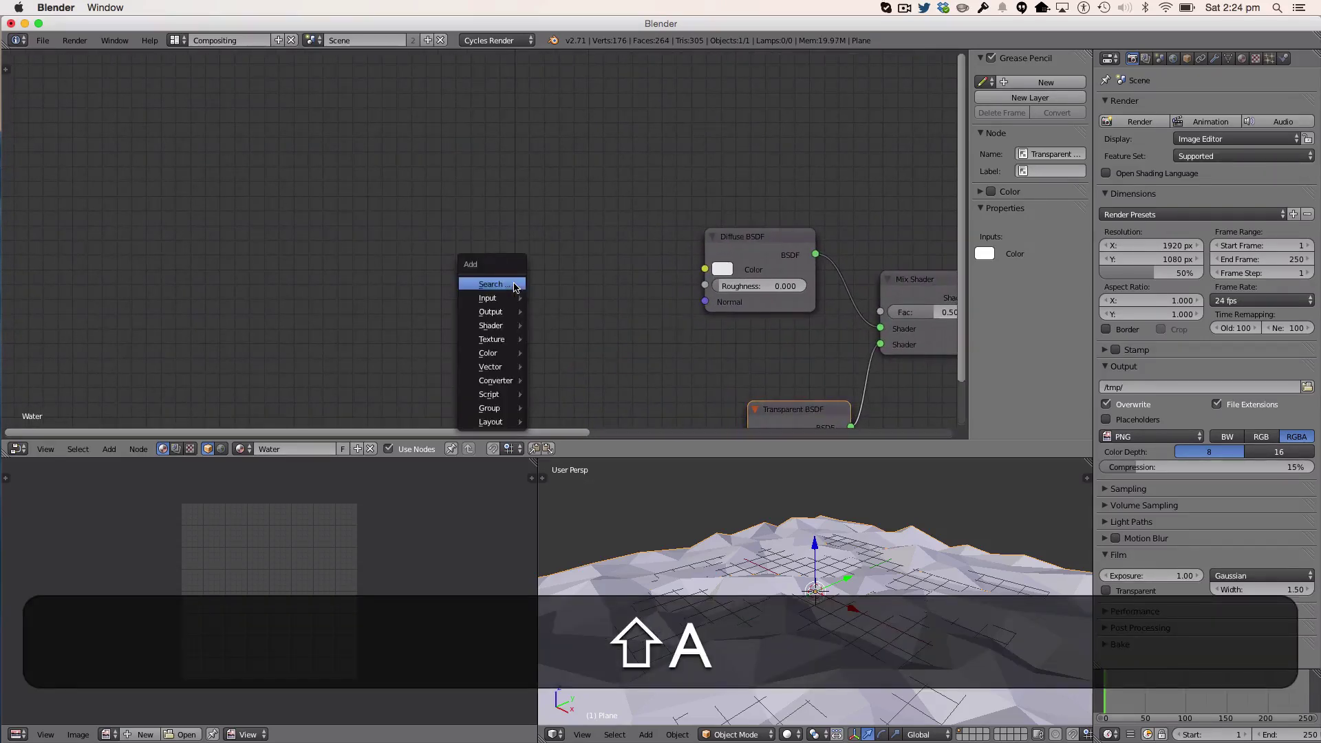
middle_click_drag(651, 316, 608, 260)
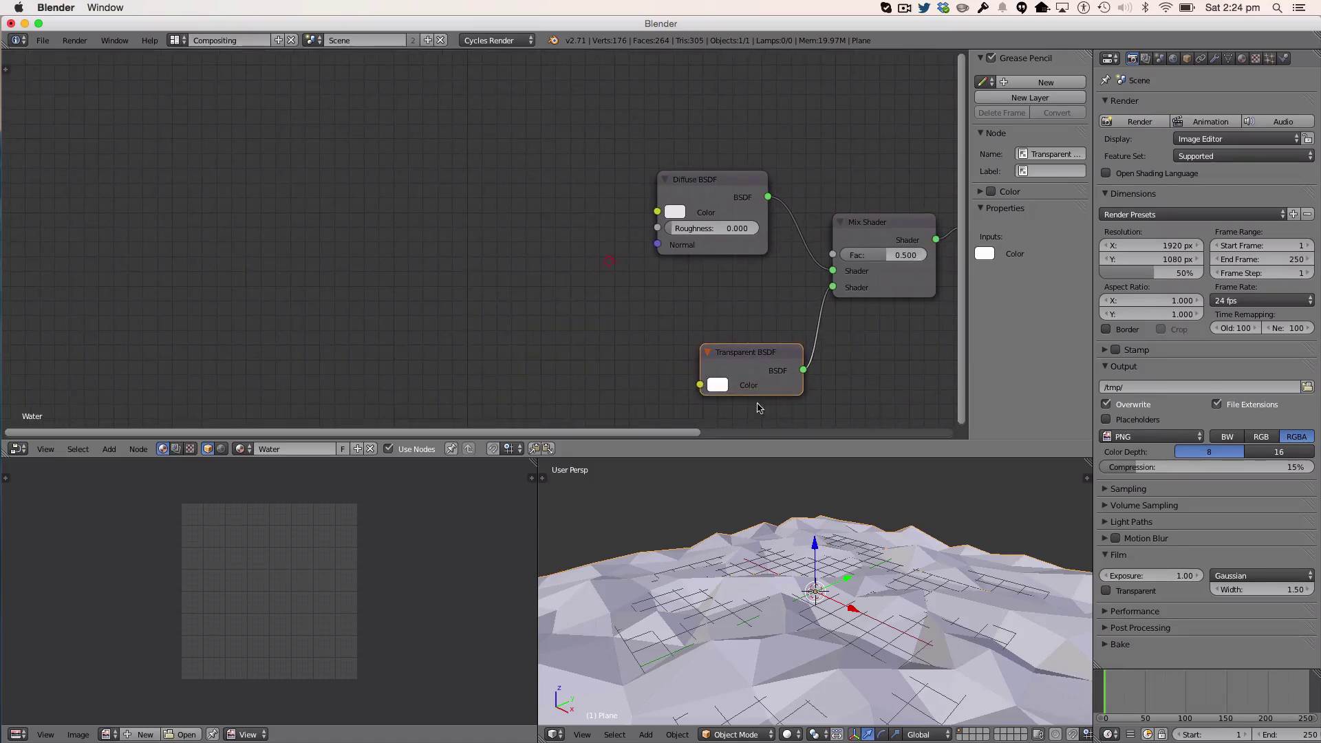
left_click(707, 385)
left_click_drag(764, 200, 762, 201)
Step: Add a ColorRamp node and connect its Color output to the Diffuse BSDF's Color input
key("shift+a")
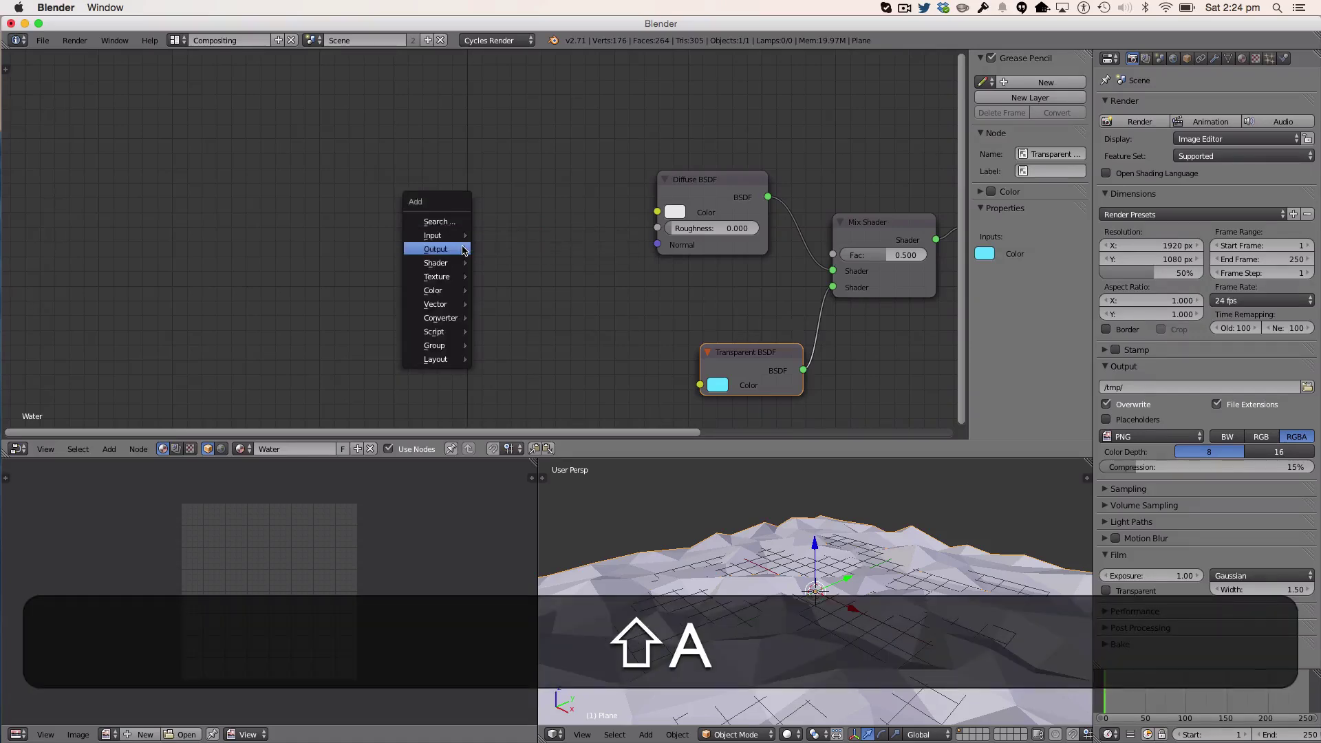
mouse_move(459, 239)
mouse_move(409, 243)
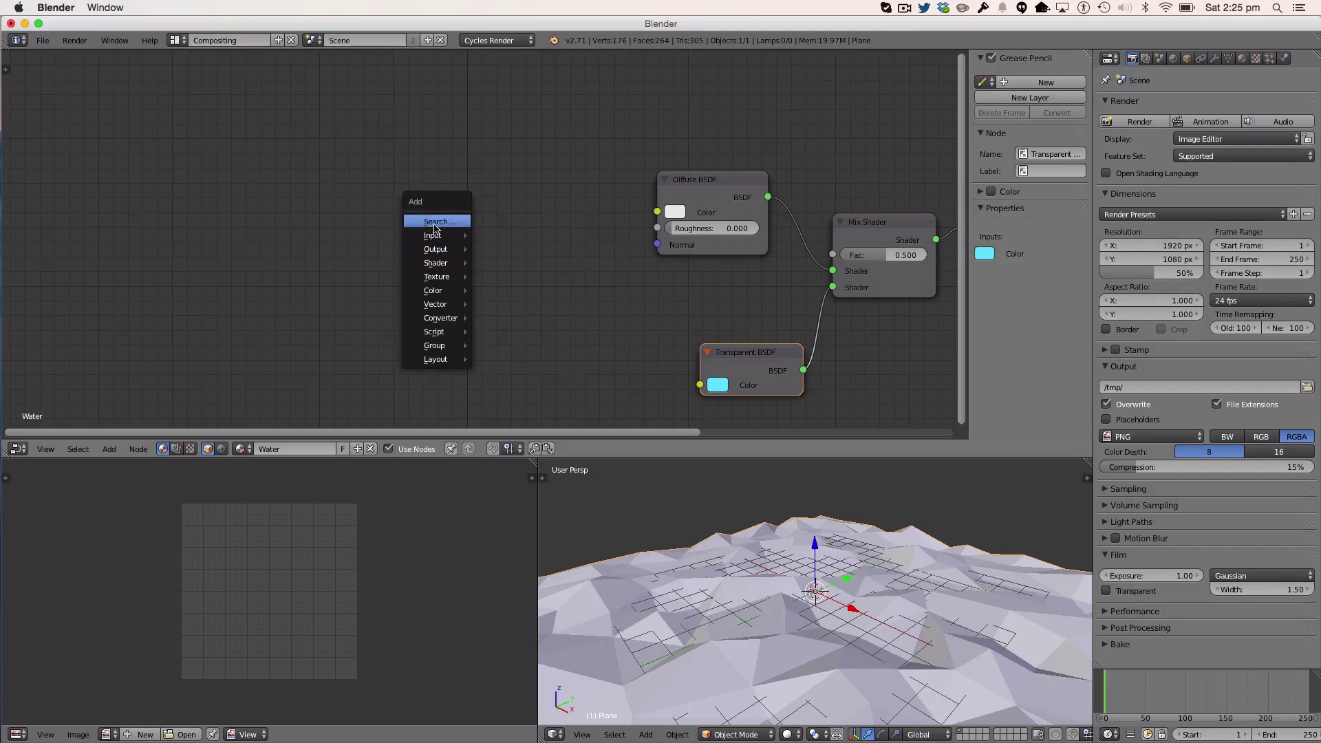
left_click(436, 222)
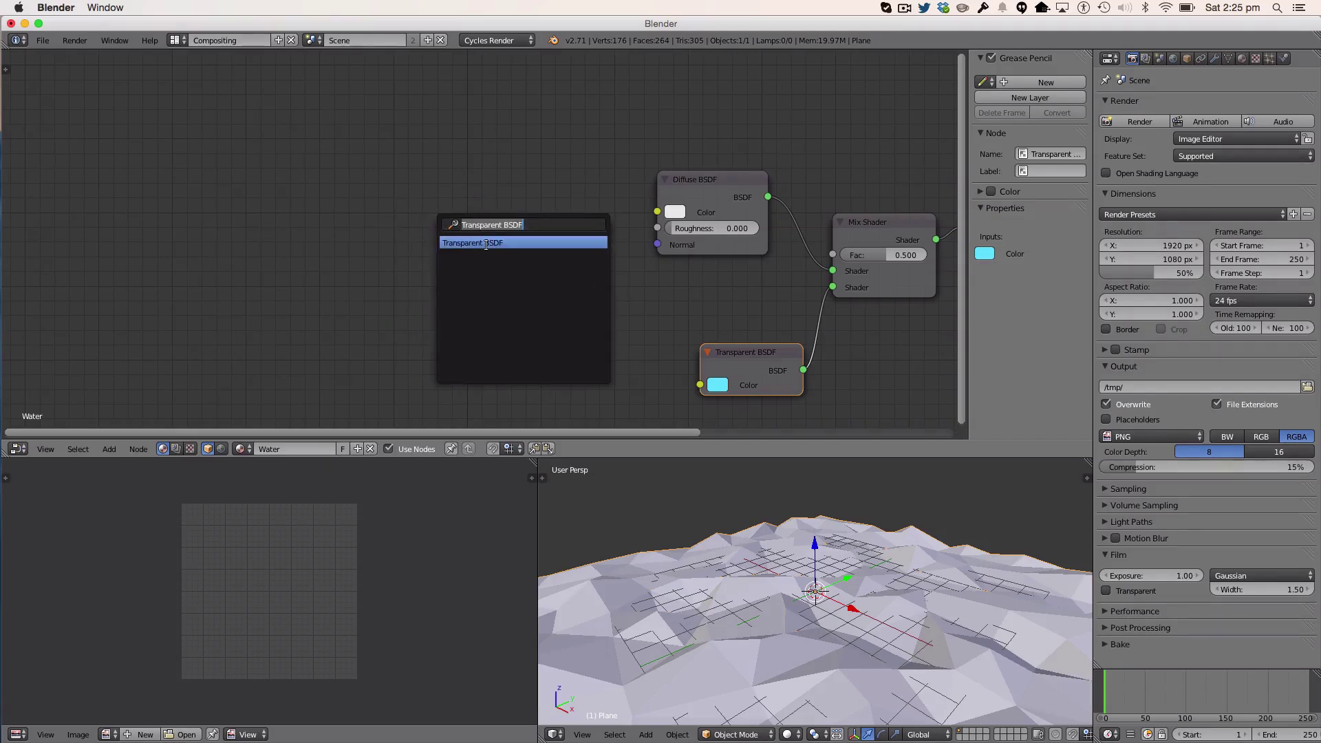
type("col")
key("Return")
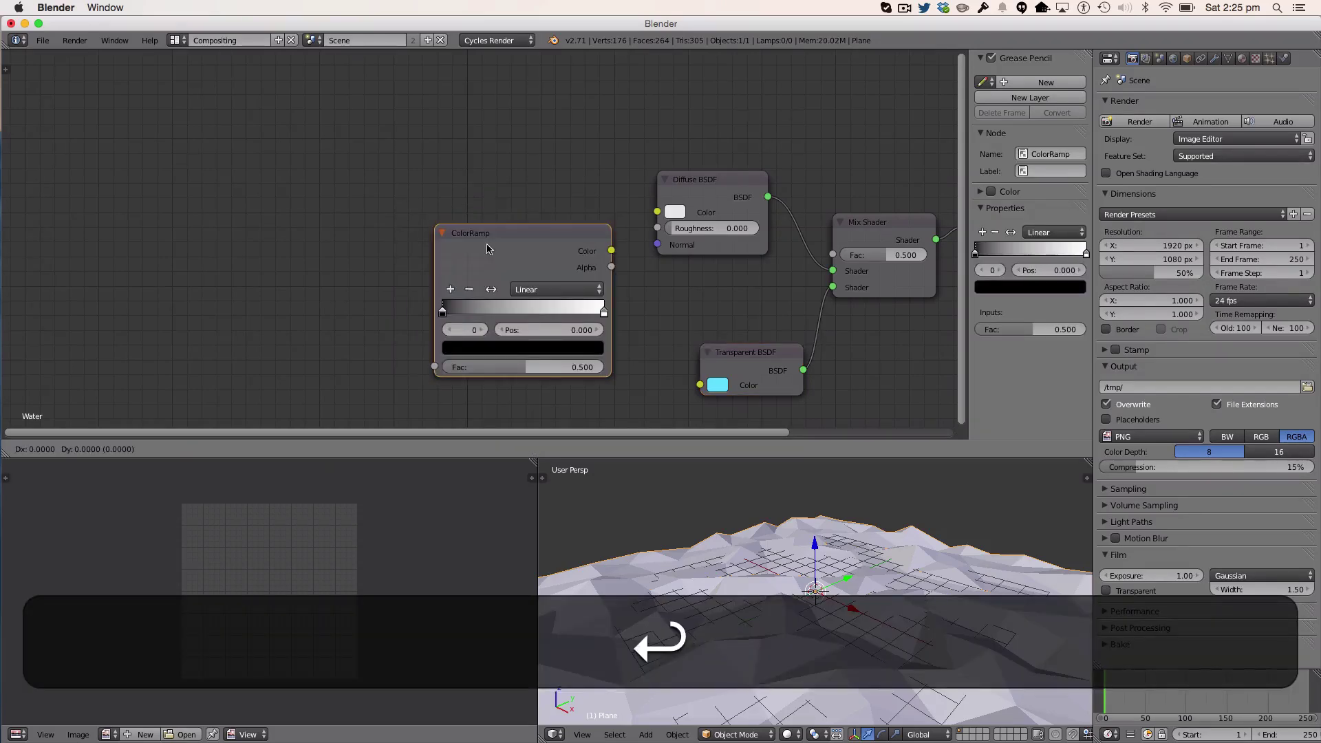
left_click(445, 140)
left_click_drag(563, 145, 658, 212)
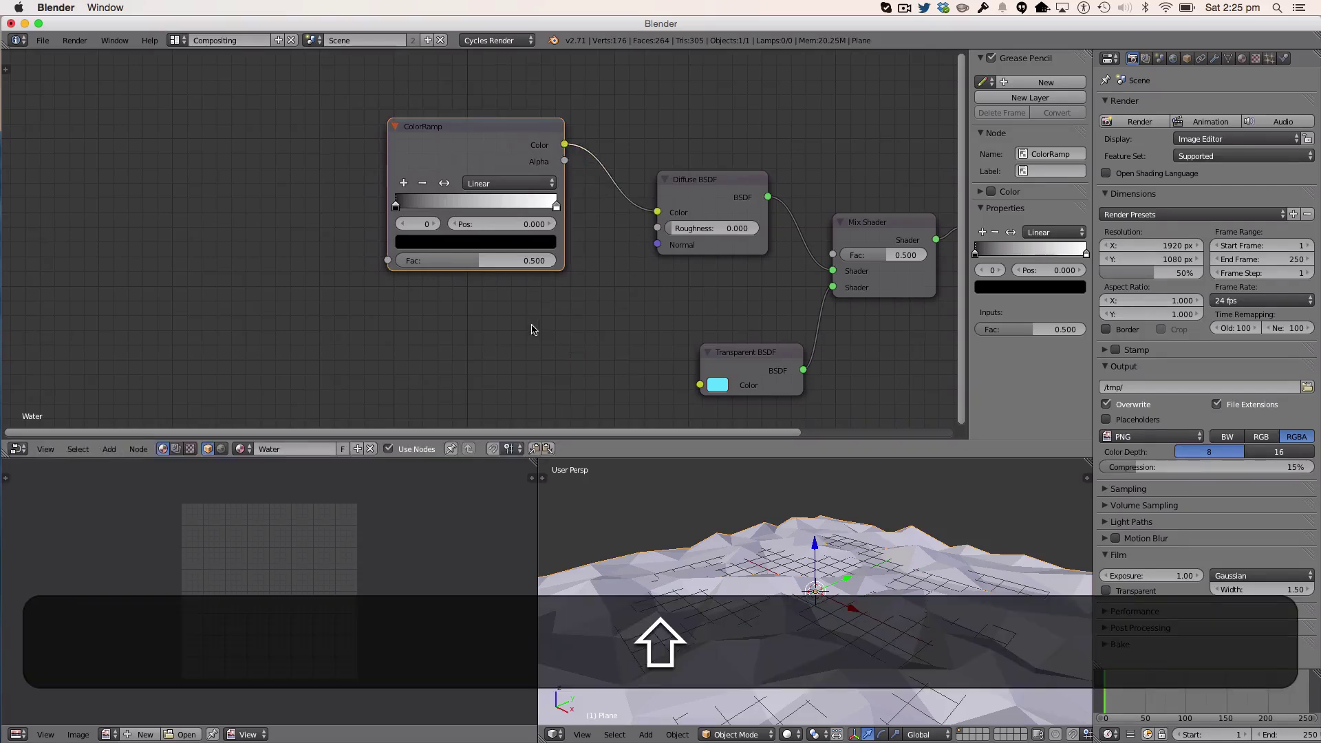
Step: Set the ColorRamp's first stop to a bright green of about R 0.06, G 0.81, B 0.28
left_click(462, 243)
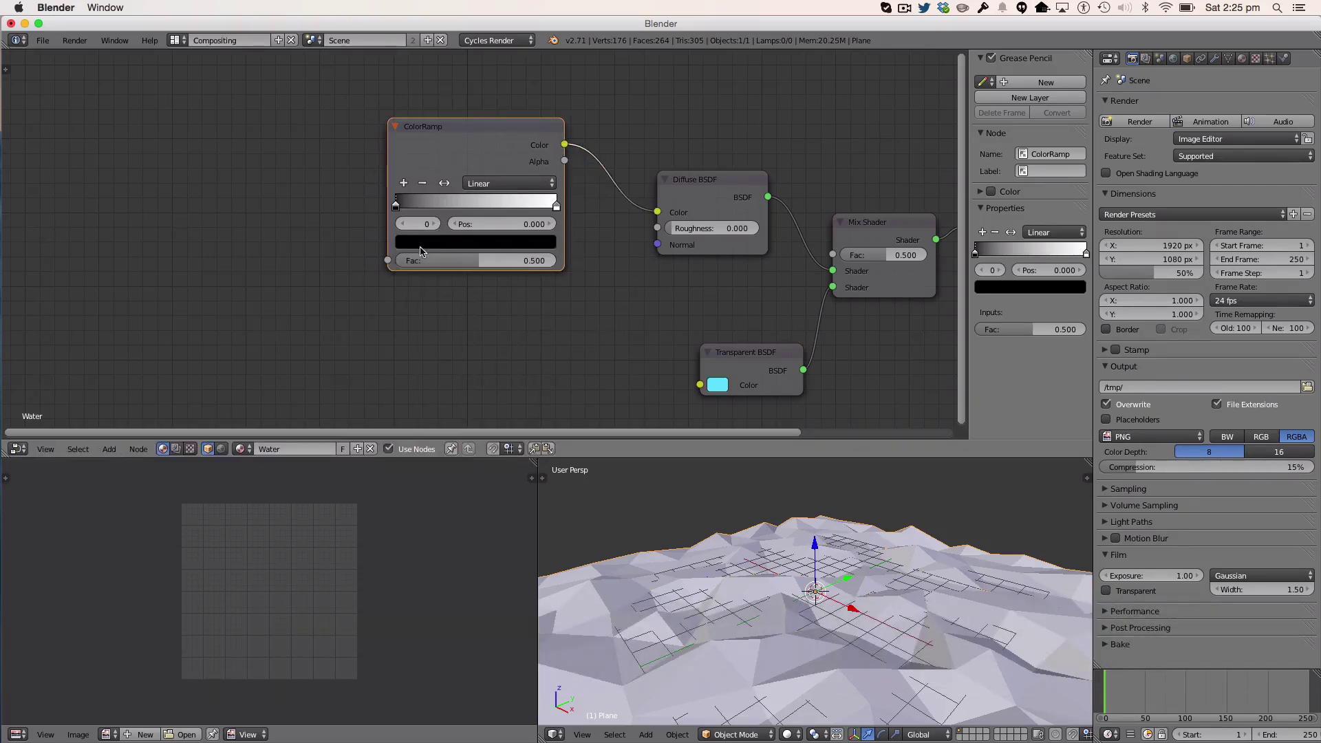
left_click(428, 242)
left_click_drag(525, 304, 522, 266)
mouse_move(475, 315)
left_mouse_down()
mouse_move(440, 310)
mouse_move(437, 284)
left_mouse_up()
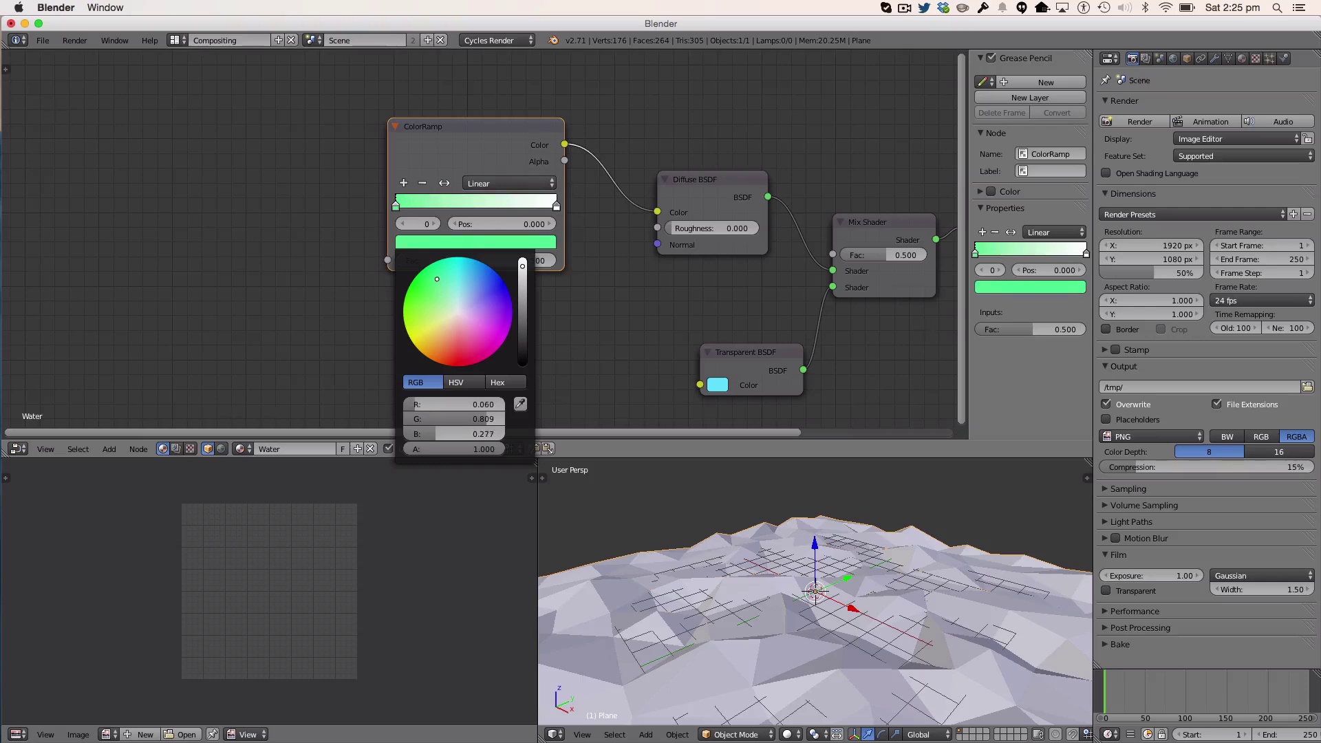
Step: Set the ColorRamp's second stop to cyan and move the node closer to the Diffuse BSDF
left_click(555, 207)
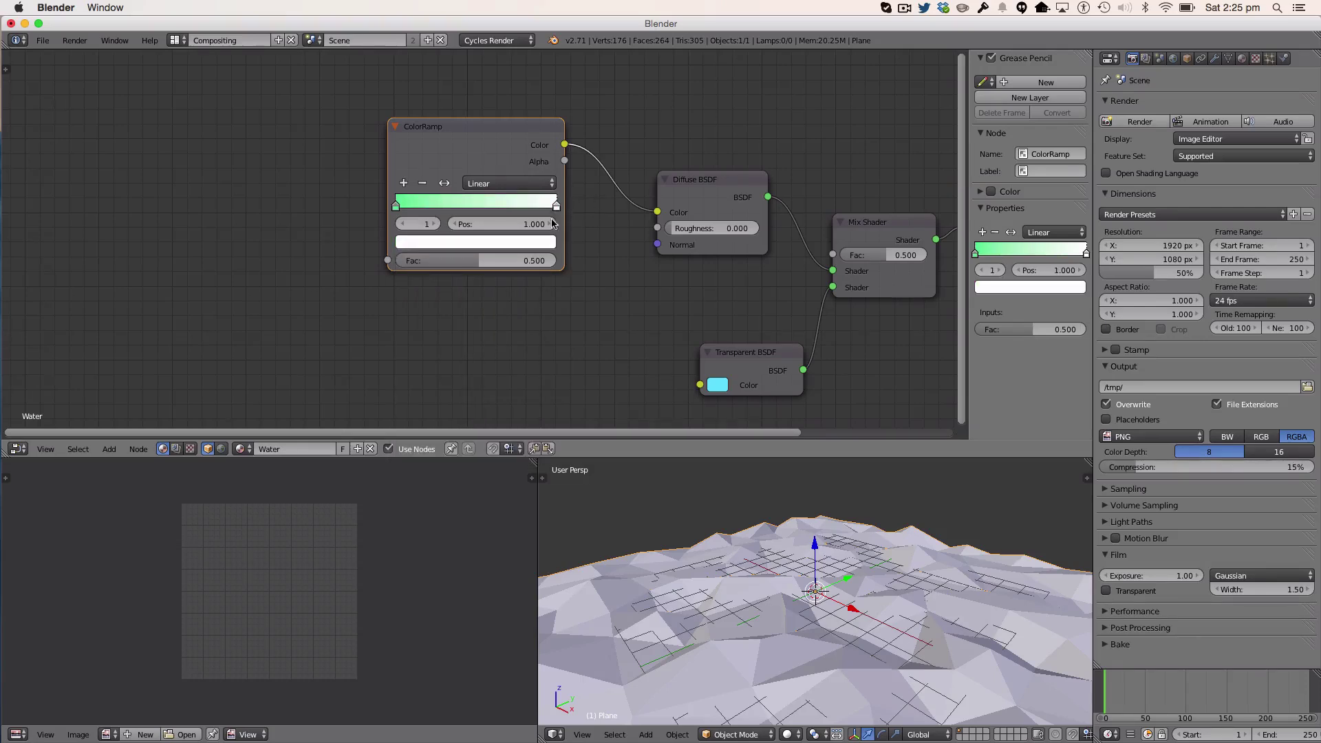
left_click(545, 242)
left_click_drag(465, 286, 462, 265)
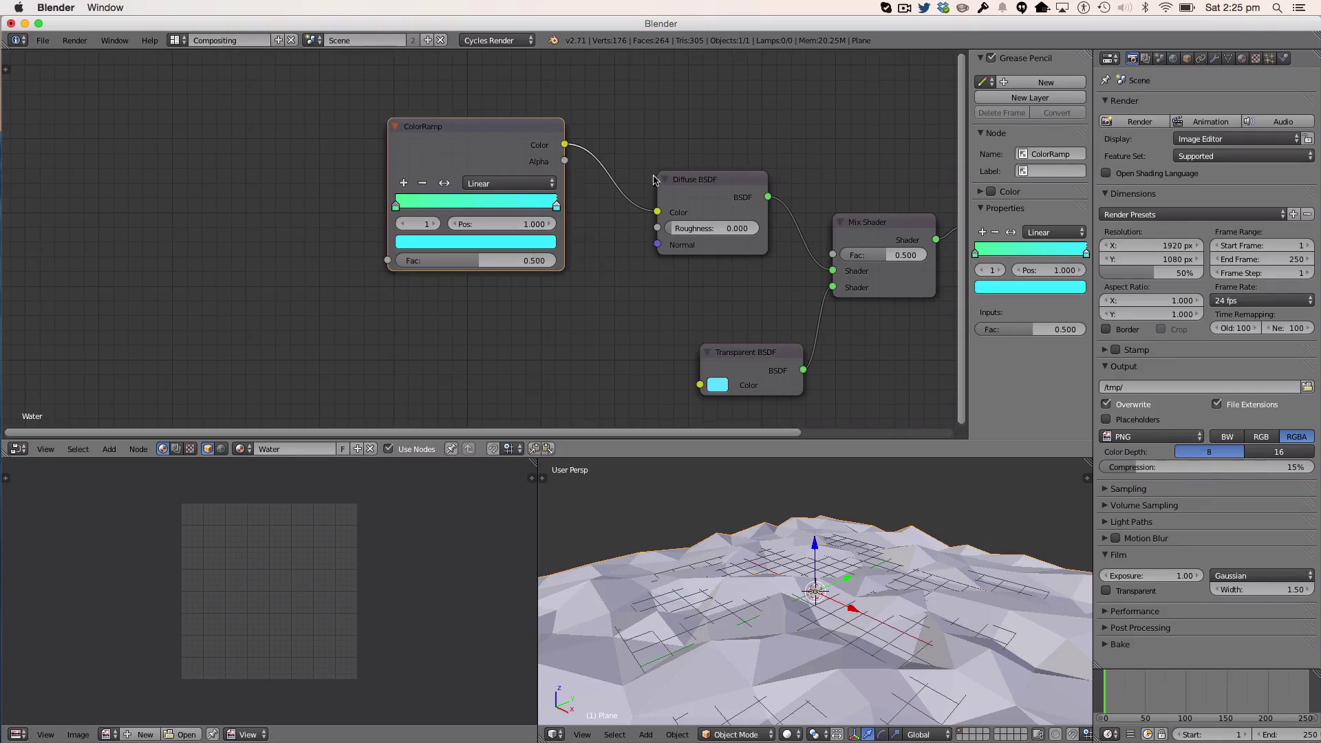
left_click_drag(499, 143, 545, 165)
Step: Add a Gradient Texture node, connect its Color output to the ColorRamp's Fac input, and place it close to the ColorRamp
key("shift+a")
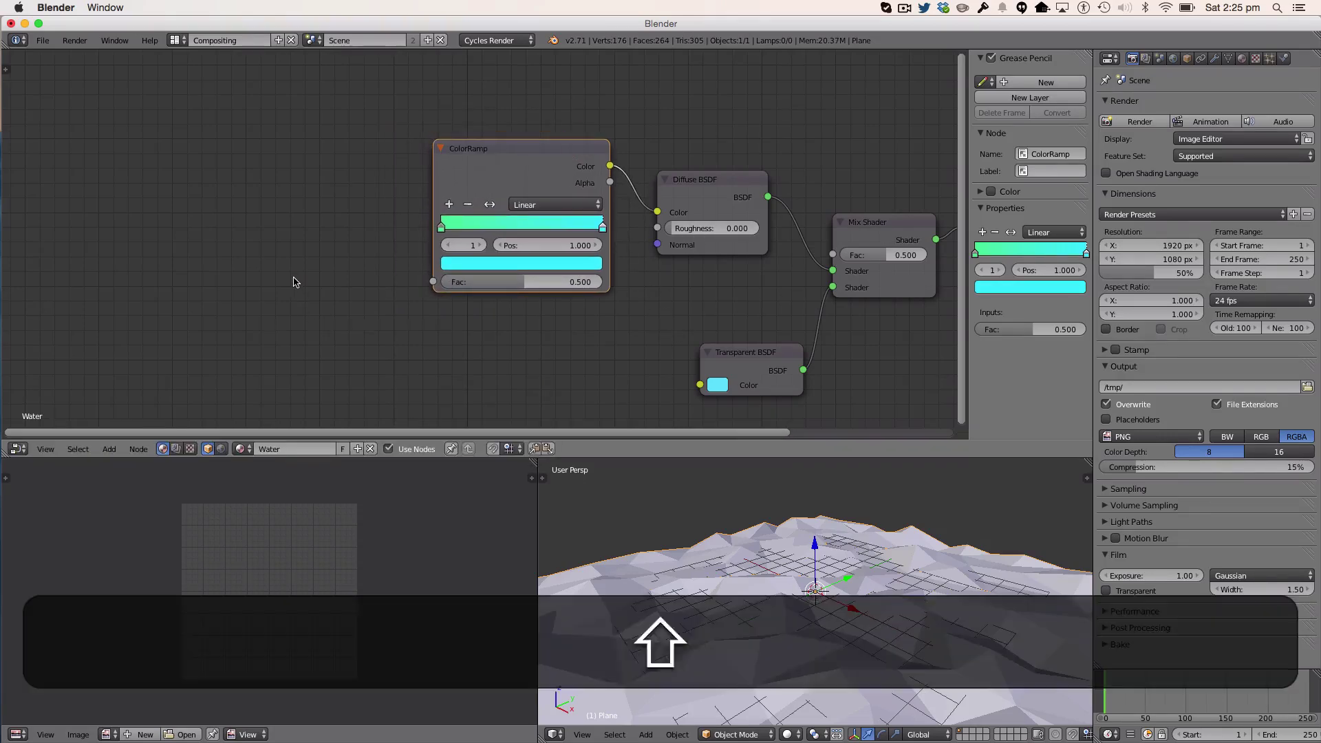
left_click(293, 280)
key("BackSpace")
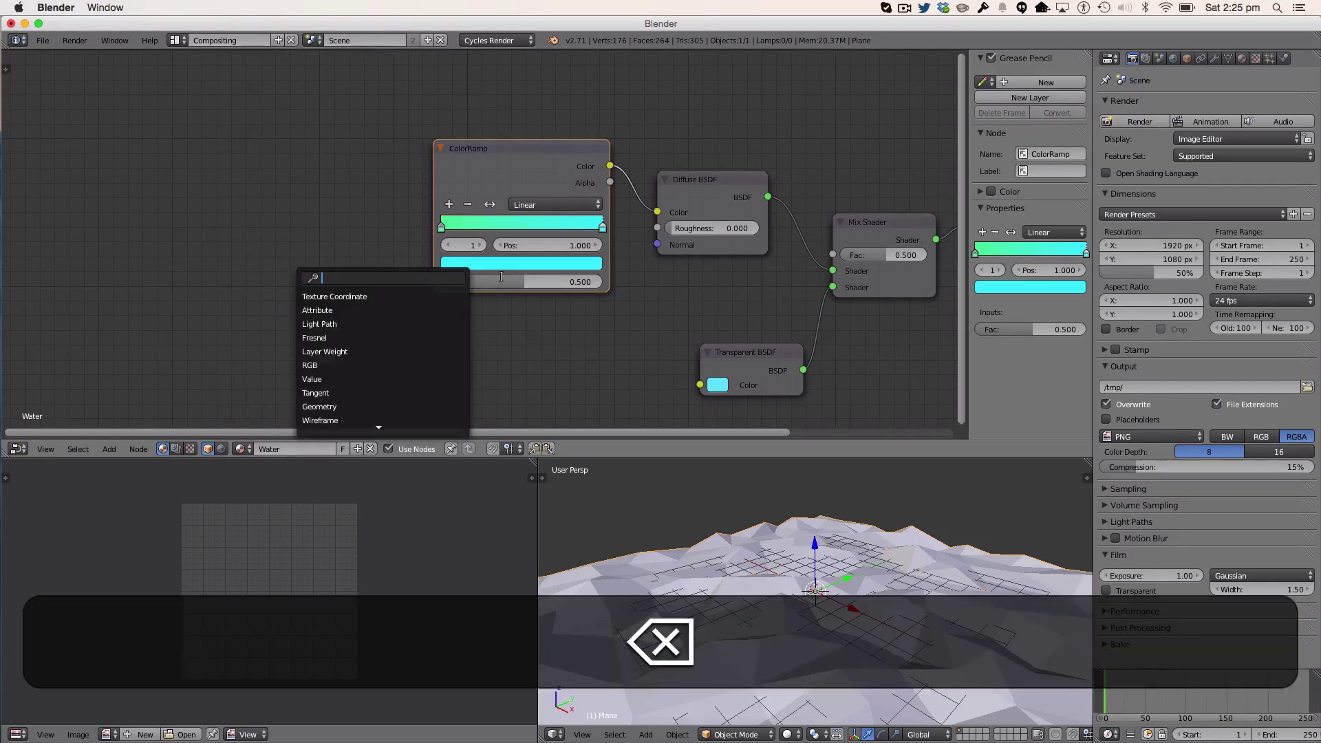
type("gr")
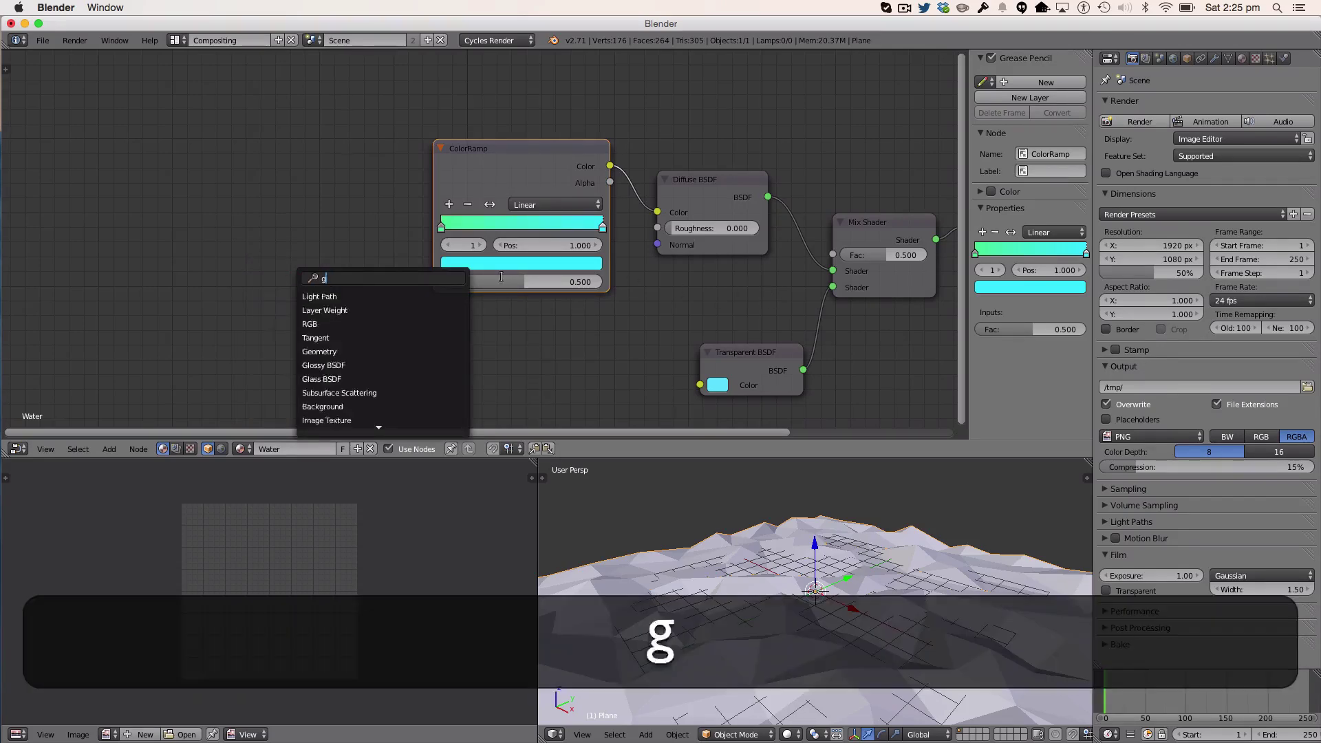
key("Down")
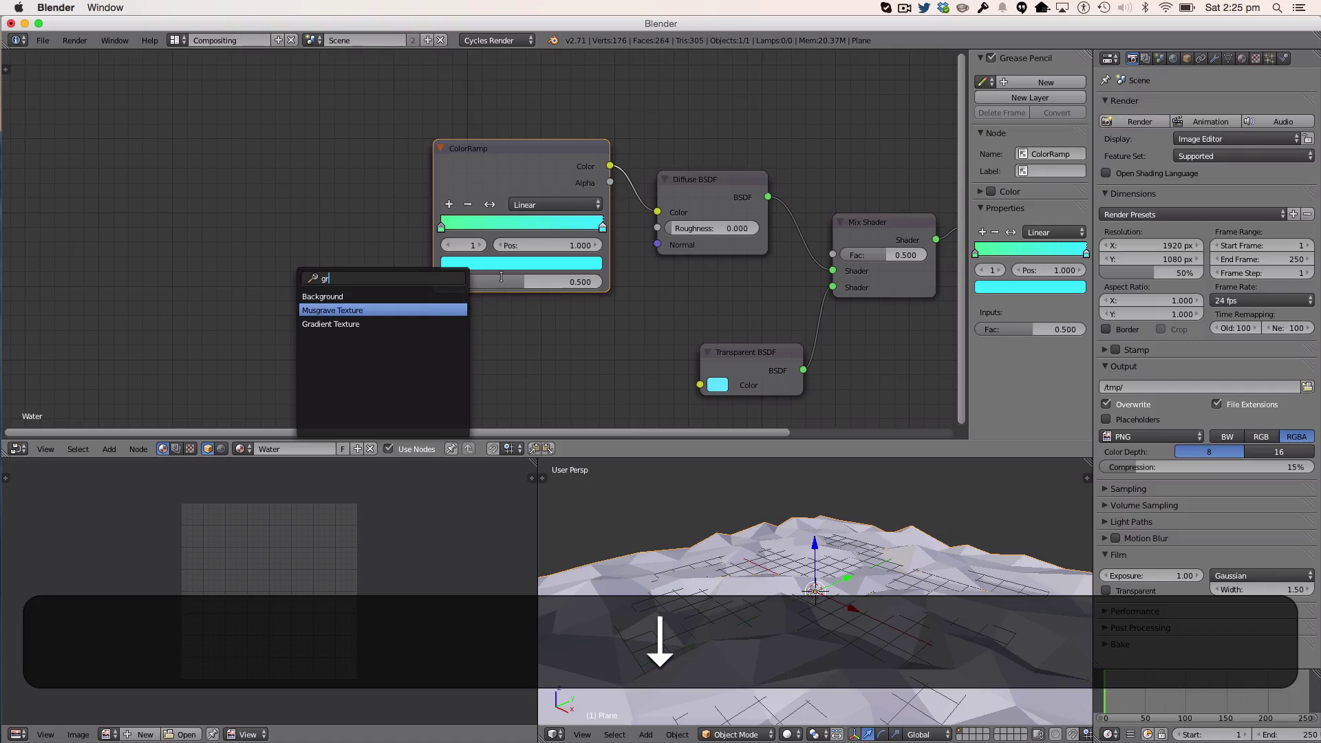
key("Down")
key("Return")
left_click(427, 157)
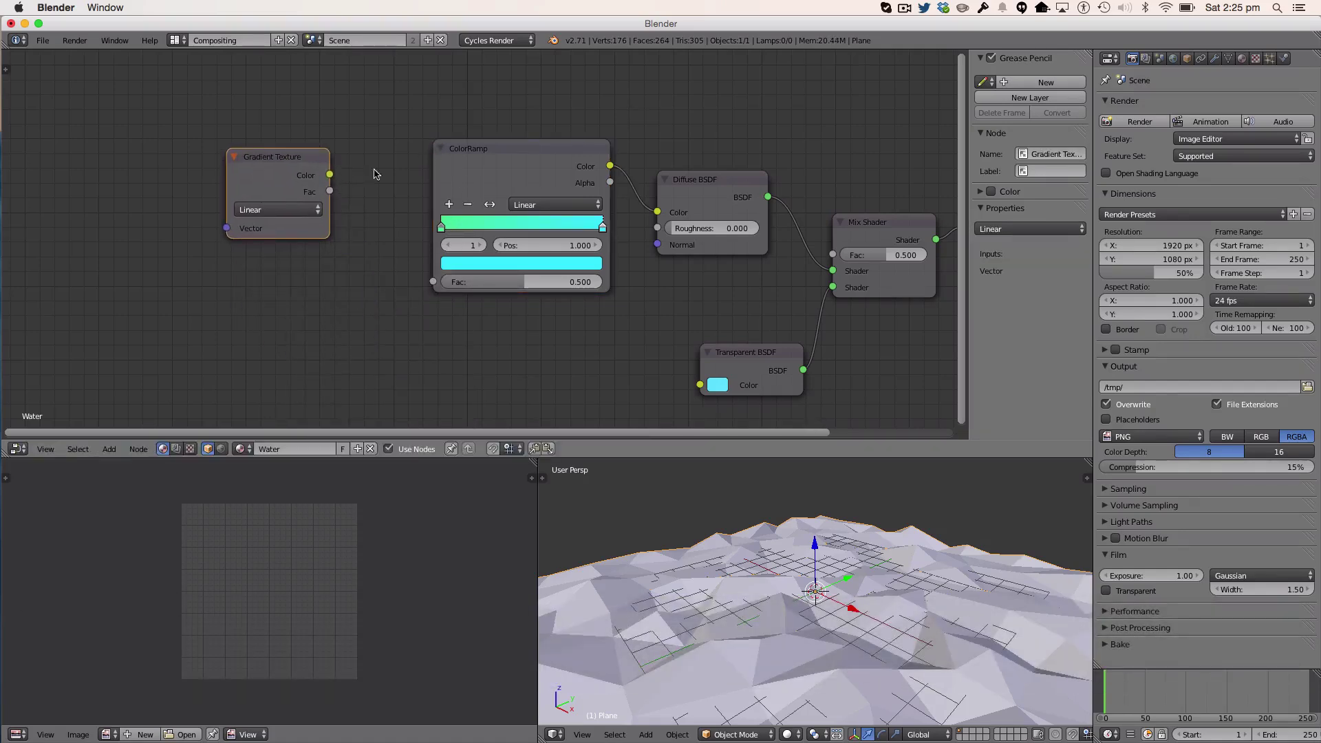
left_click_drag(331, 175, 433, 282)
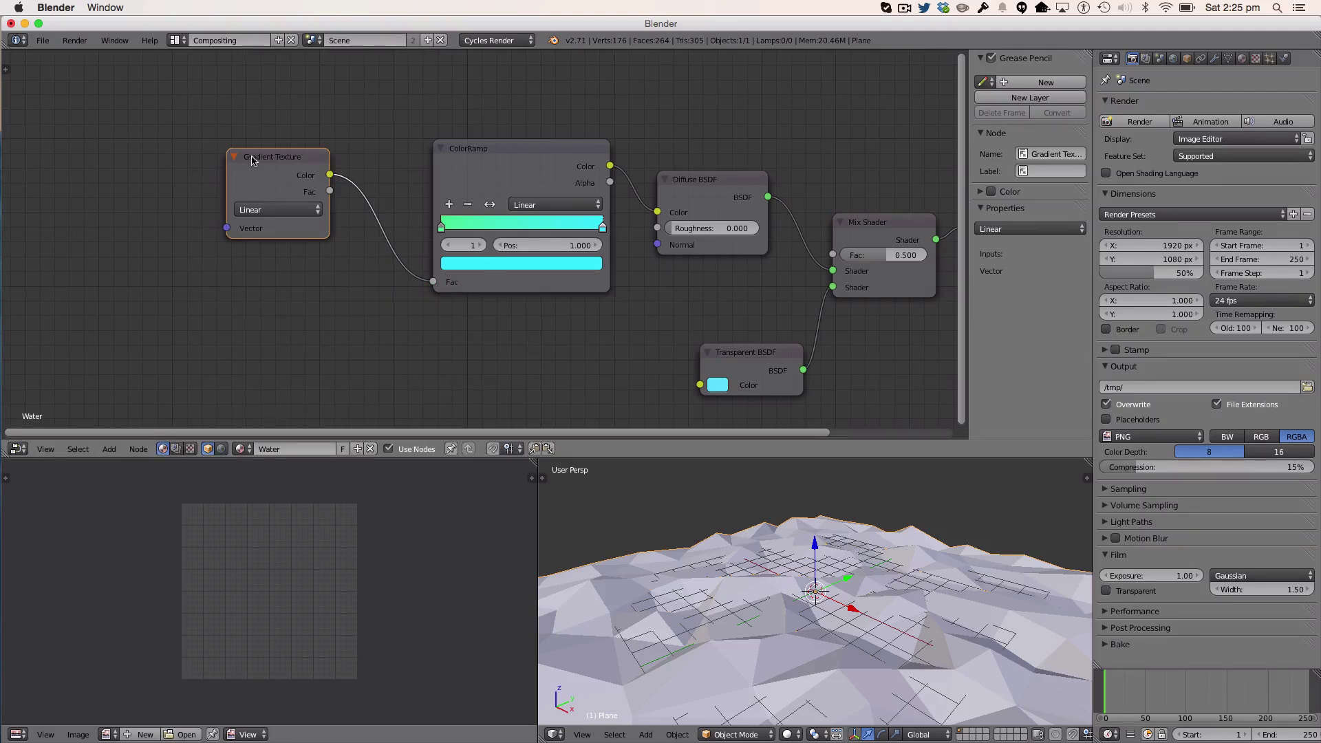
left_click_drag(253, 157, 305, 162)
Step: Add a Texture Coordinate node beside the Gradient Texture and connect its Generated output to the Gradient Texture's Vector input
key("shift+a")
left_click(309, 243)
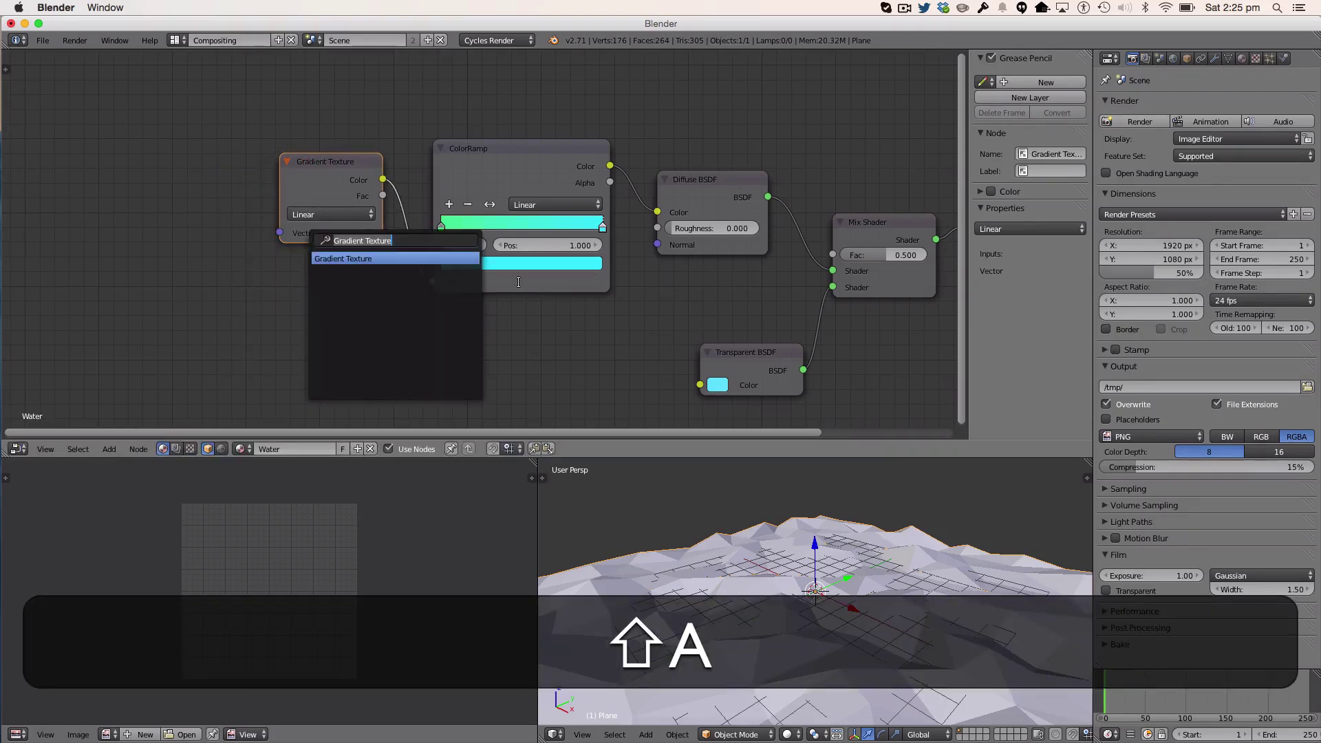
key("BackSpace")
type("t")
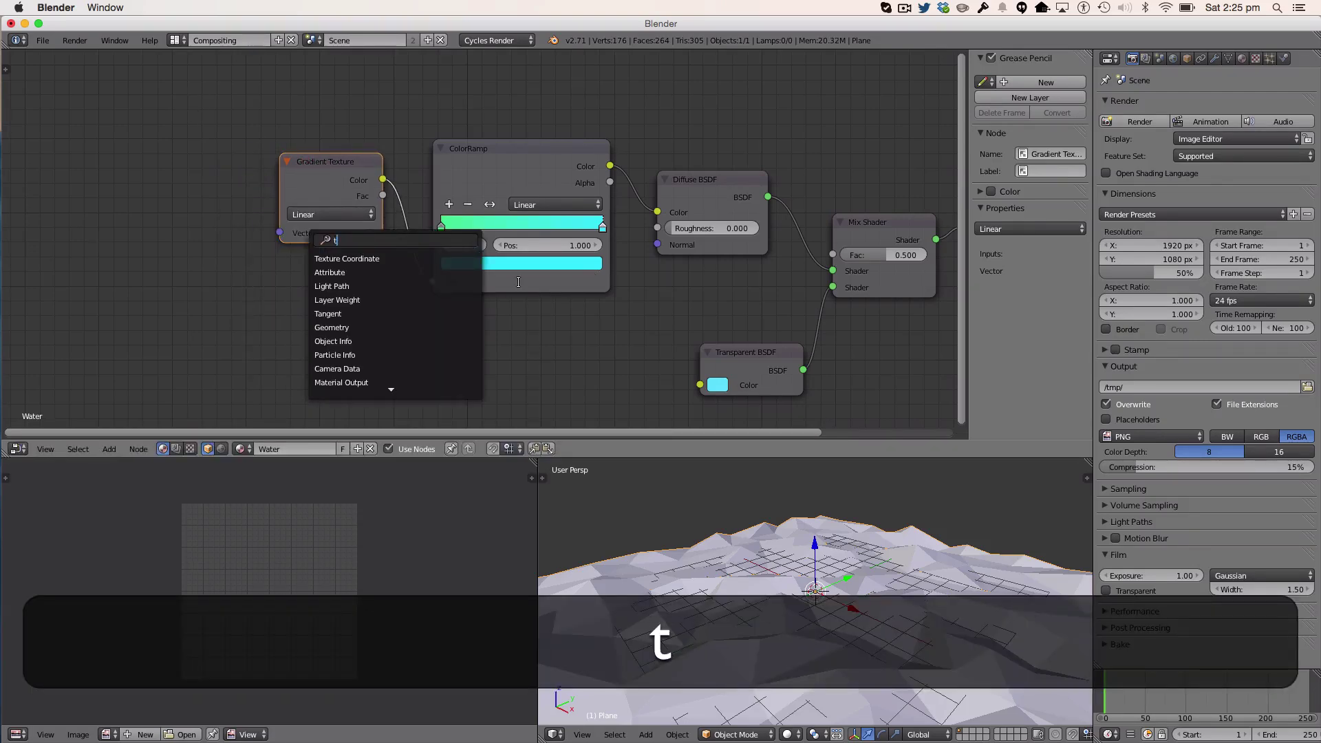
key("Down")
key("Return")
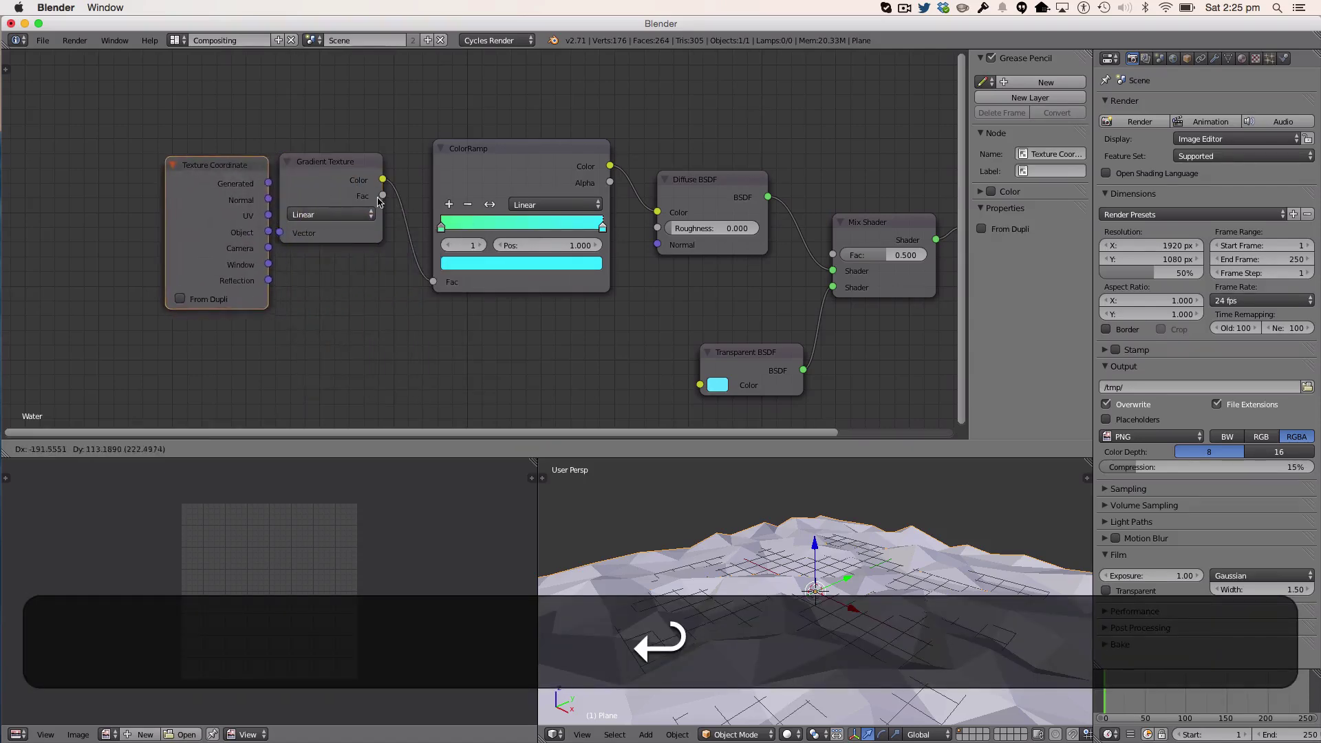
left_click(218, 171)
left_click_drag(174, 164, 279, 233)
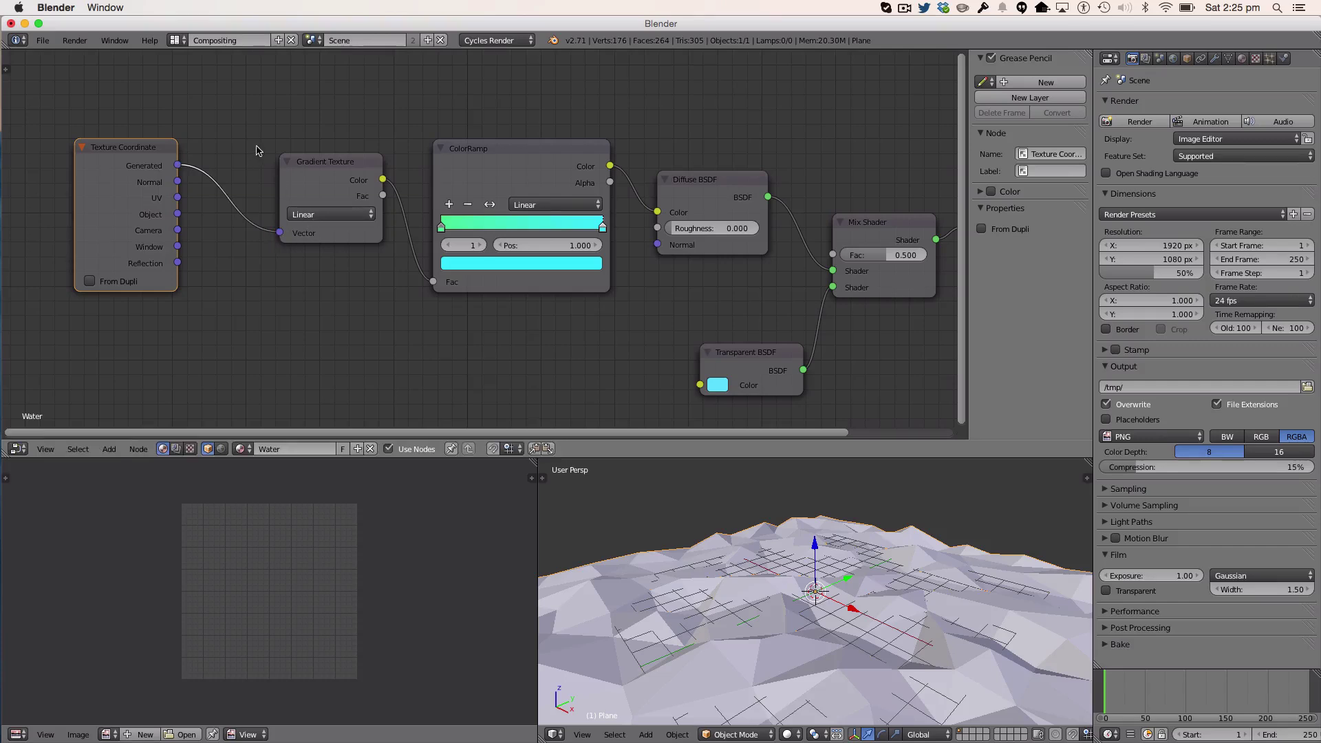
Step: Tidy the Water node layout by slightly shifting the Mix Shader and Texture Coordinate nodes
middle_click_drag(654, 356, 605, 360)
scroll(605, 358, "down", 3)
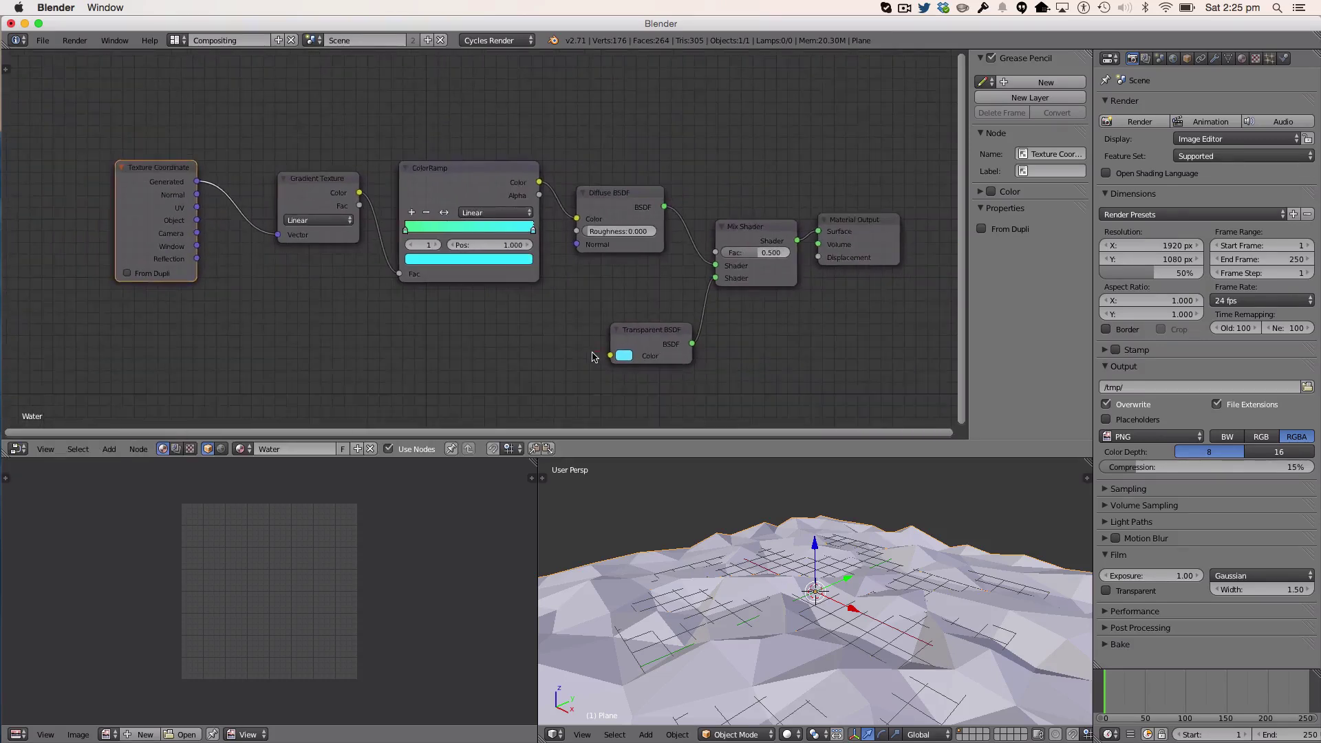
scroll(389, 307, "up", 2)
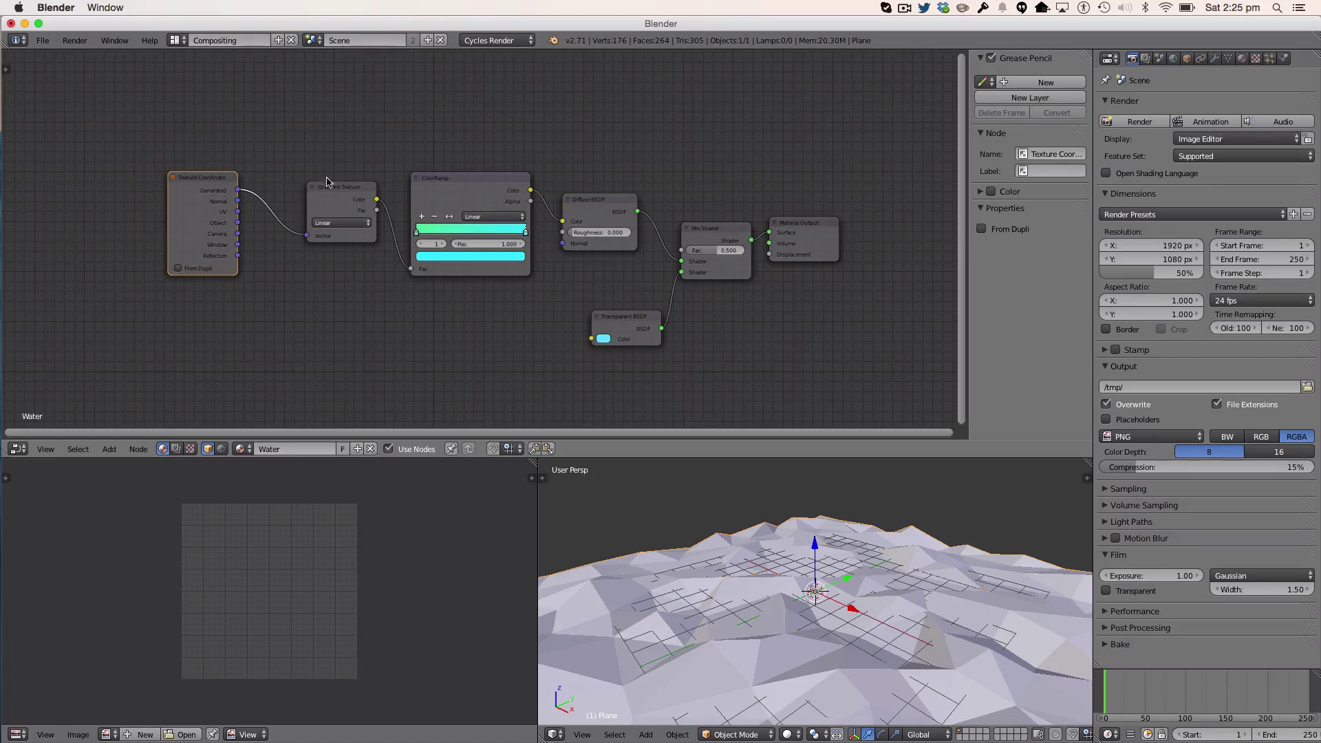
left_click_drag(728, 227, 722, 224)
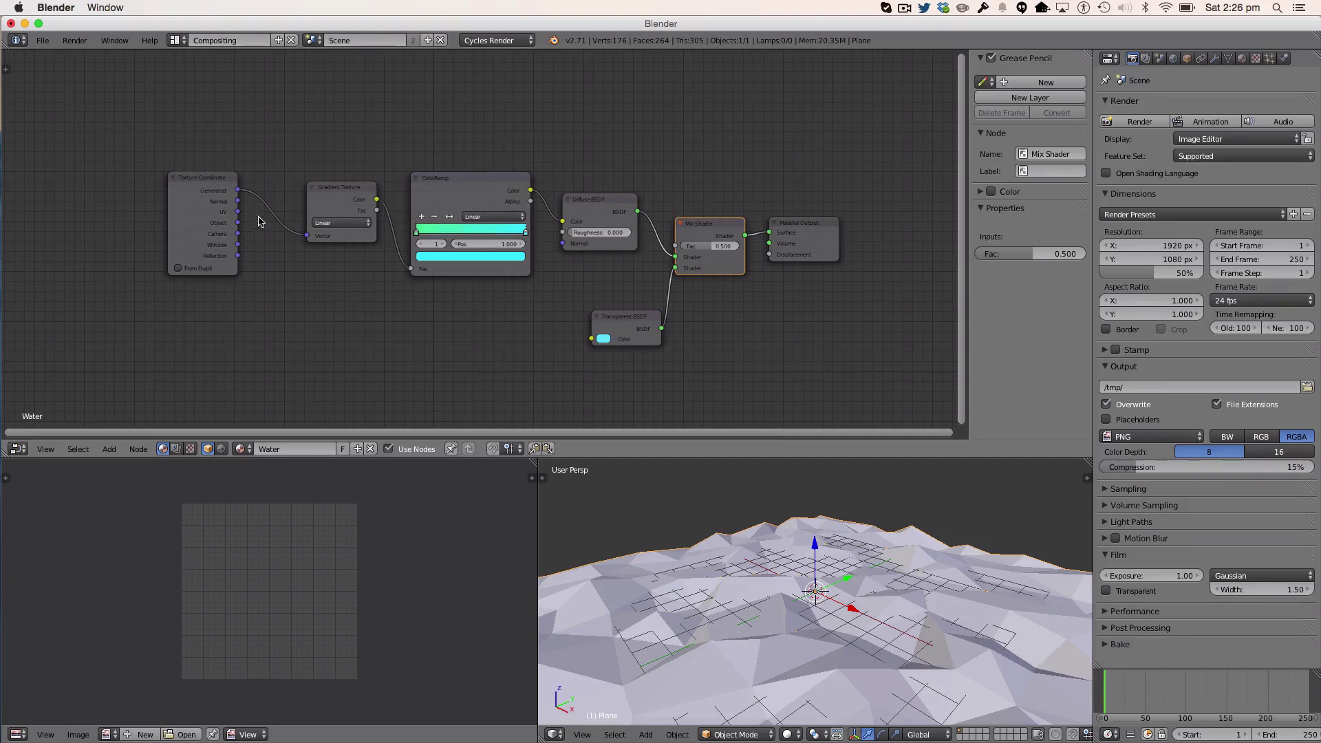
left_click_drag(200, 180, 221, 180)
key("g")
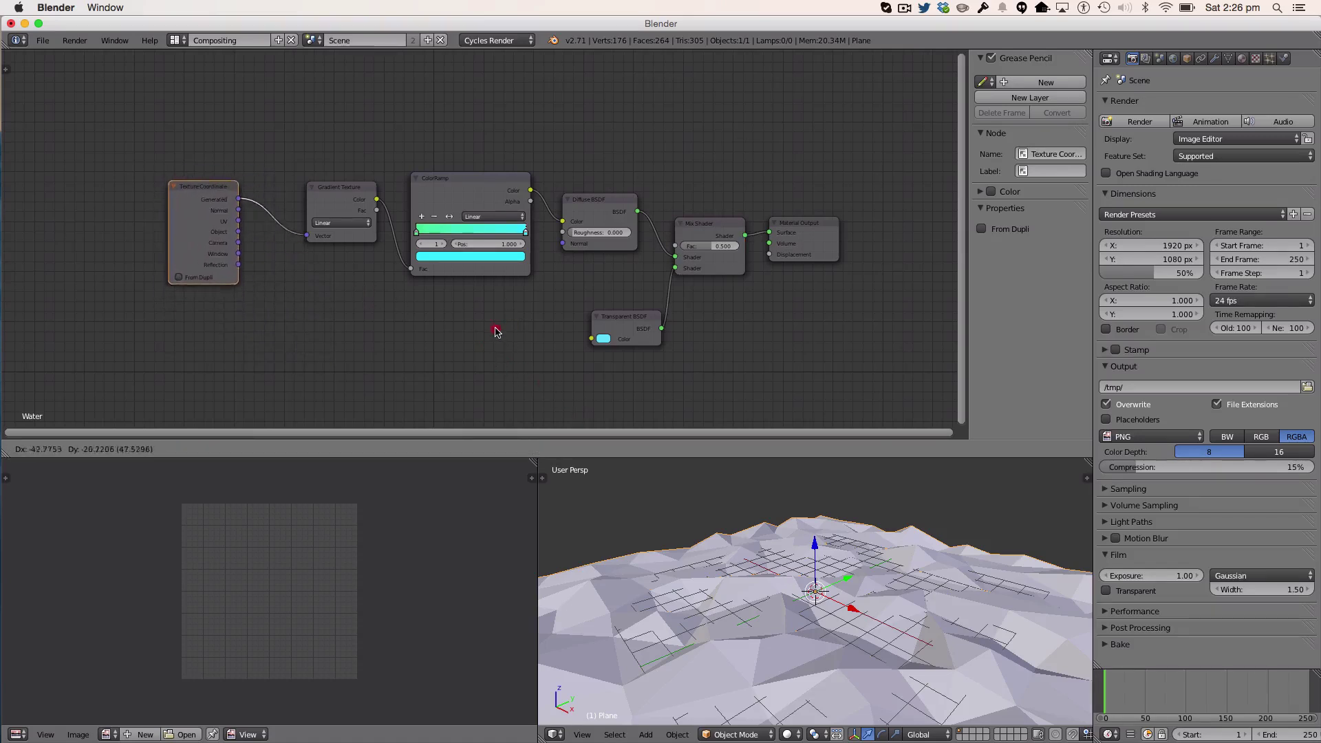
left_click(499, 324)
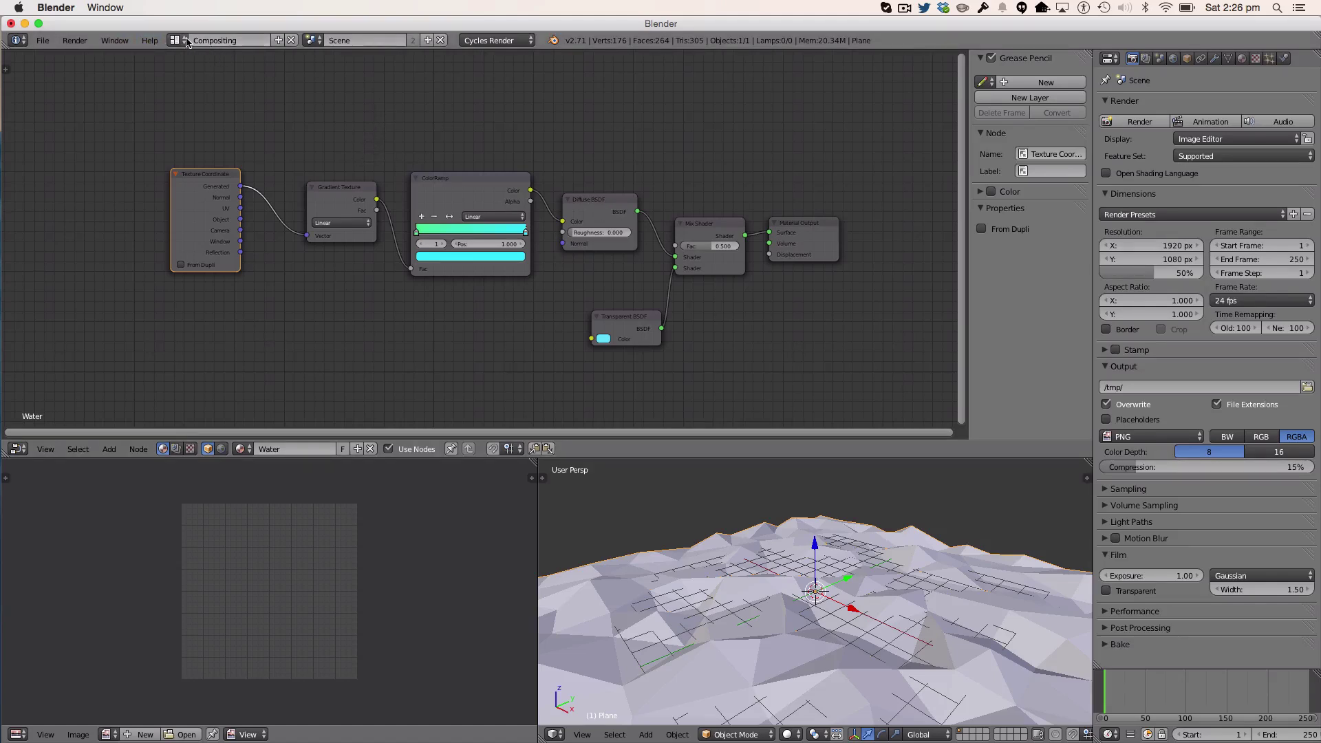
Step: In the Default screen layout, sample the Water material's viewport colour from its preview sphere and set the mix Fac to 0.550
left_click(179, 43)
left_click(196, 103)
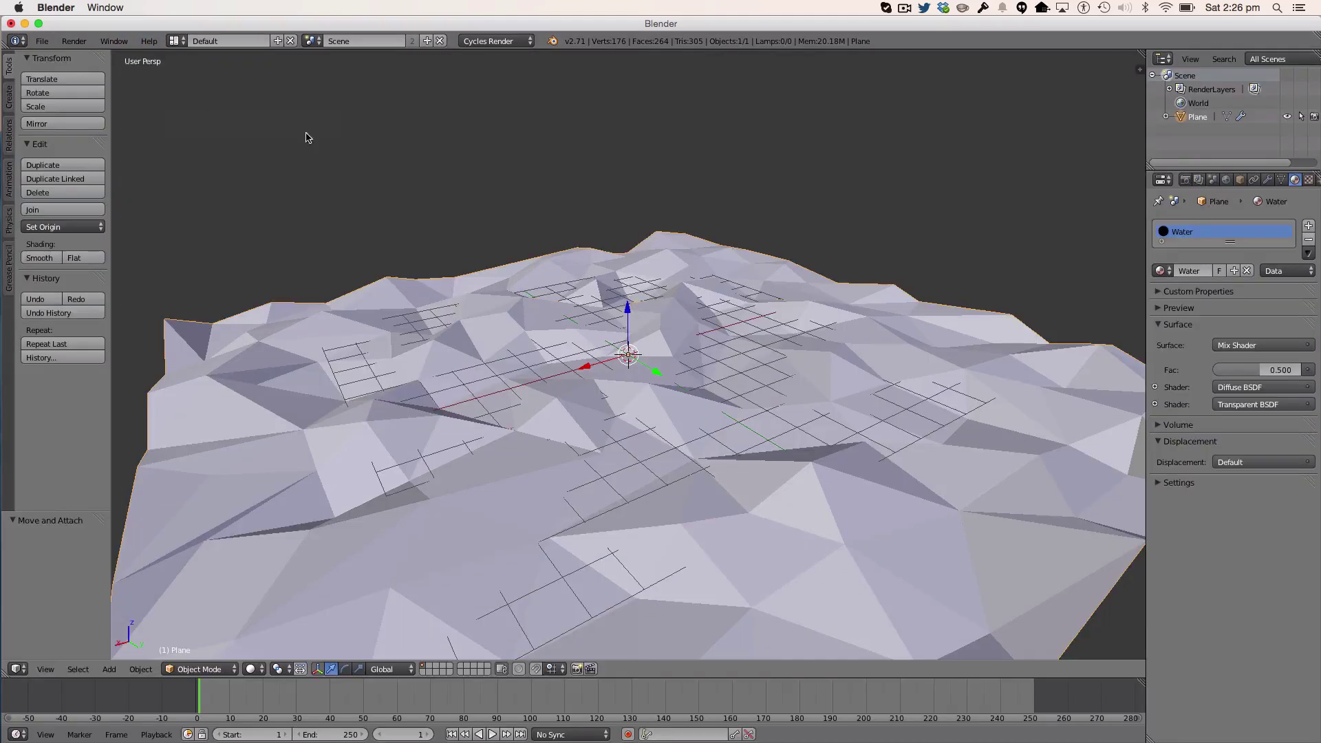
left_click(1182, 482)
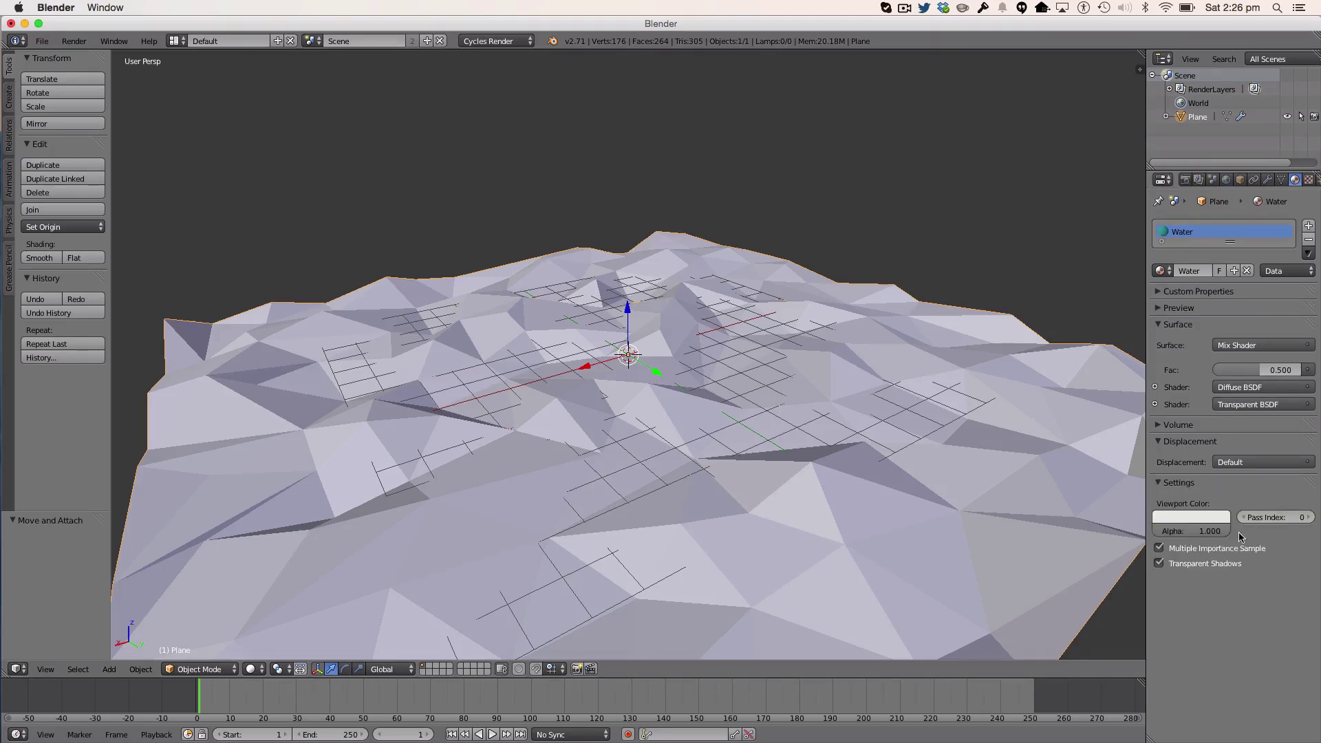
left_click(1189, 517)
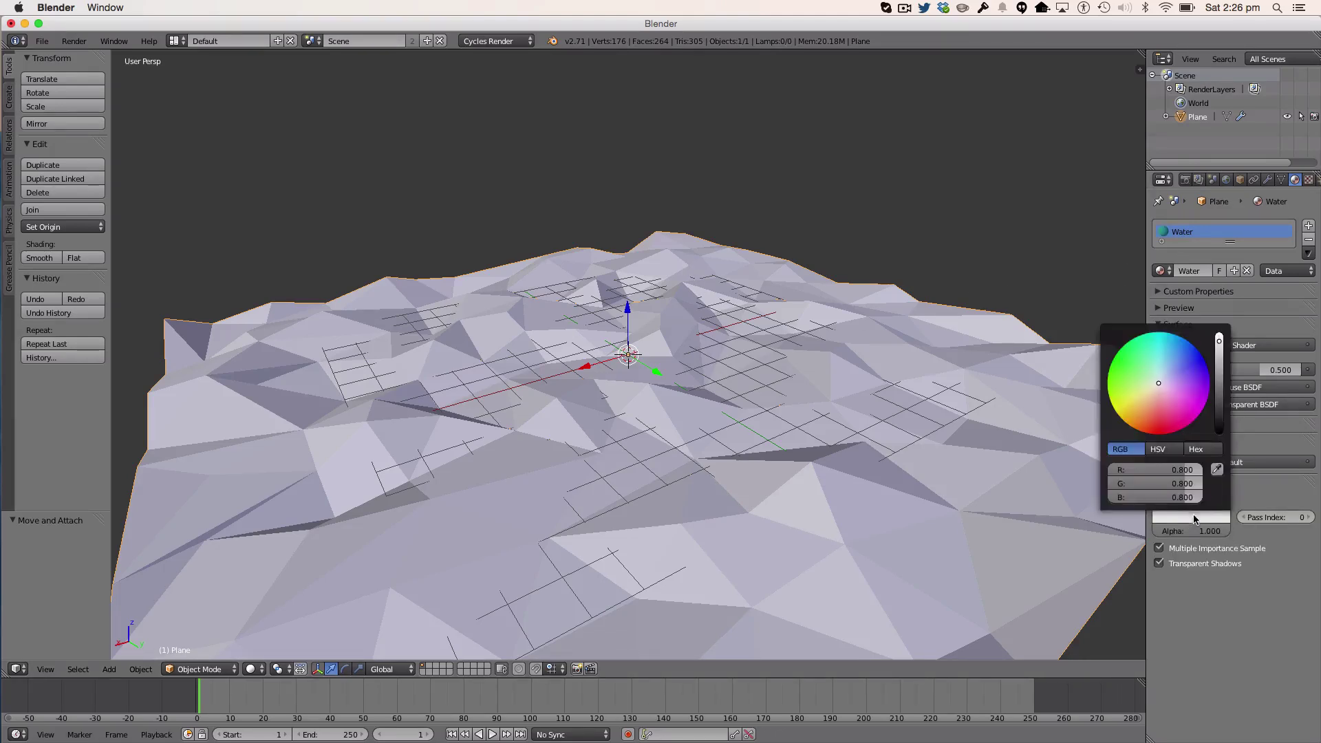
left_click(1174, 309)
left_click(1213, 610)
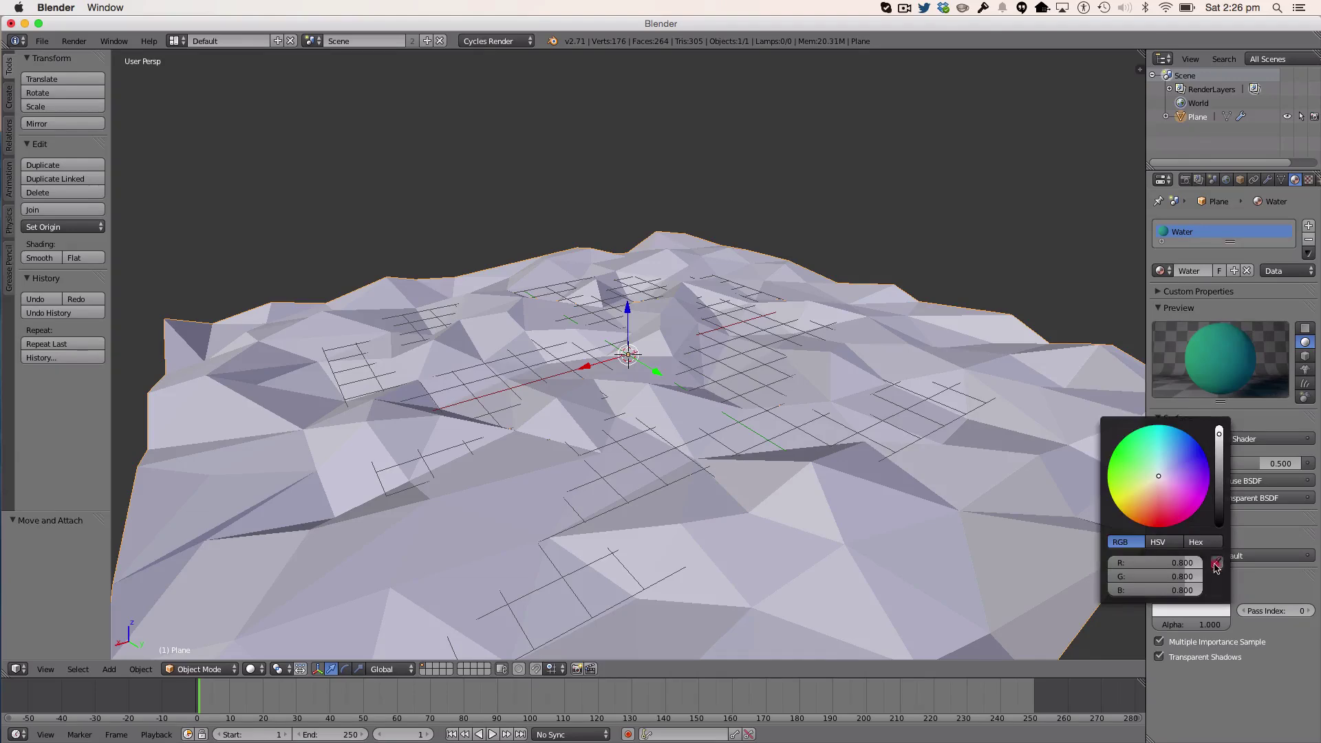
left_click(1209, 332)
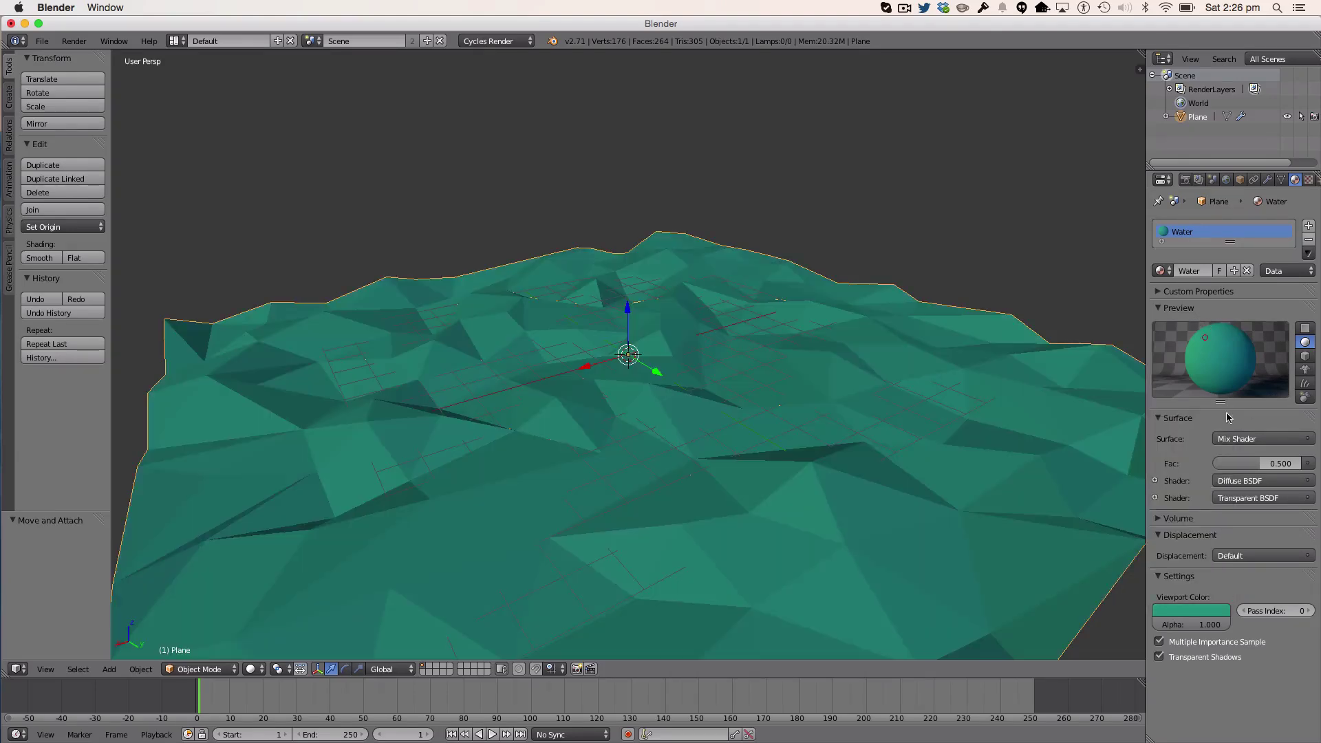
mouse_move(788, 466)
middle_mouse_down()
mouse_move(923, 463)
mouse_move(769, 362)
mouse_move(696, 431)
mouse_move(750, 472)
mouse_move(927, 462)
mouse_move(761, 463)
middle_mouse_up()
left_click_drag(1251, 464, 1263, 464)
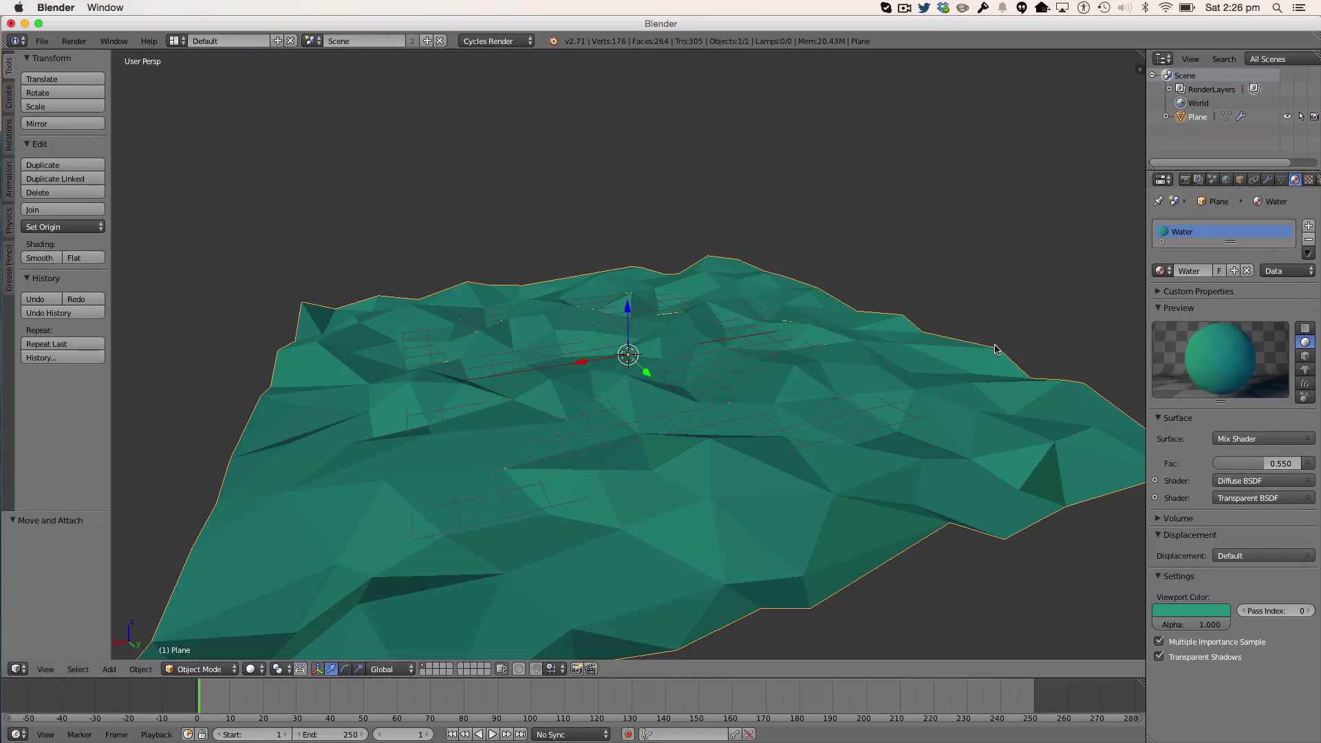
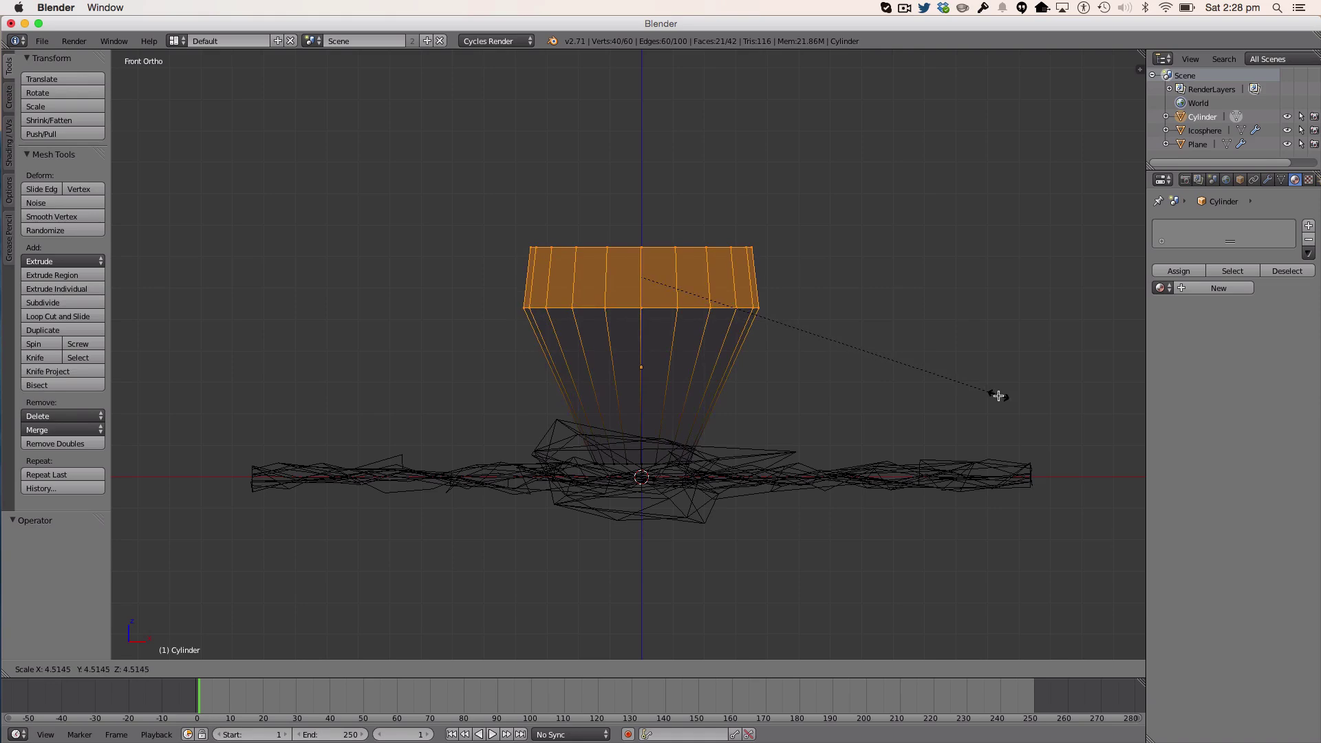
Step: Undo the oversized scaling of the tower's cap, extrude the cap in place, scale it by about 1.414 and leave Edit Mode
left_click(998, 395)
key("super+z")
key("e")
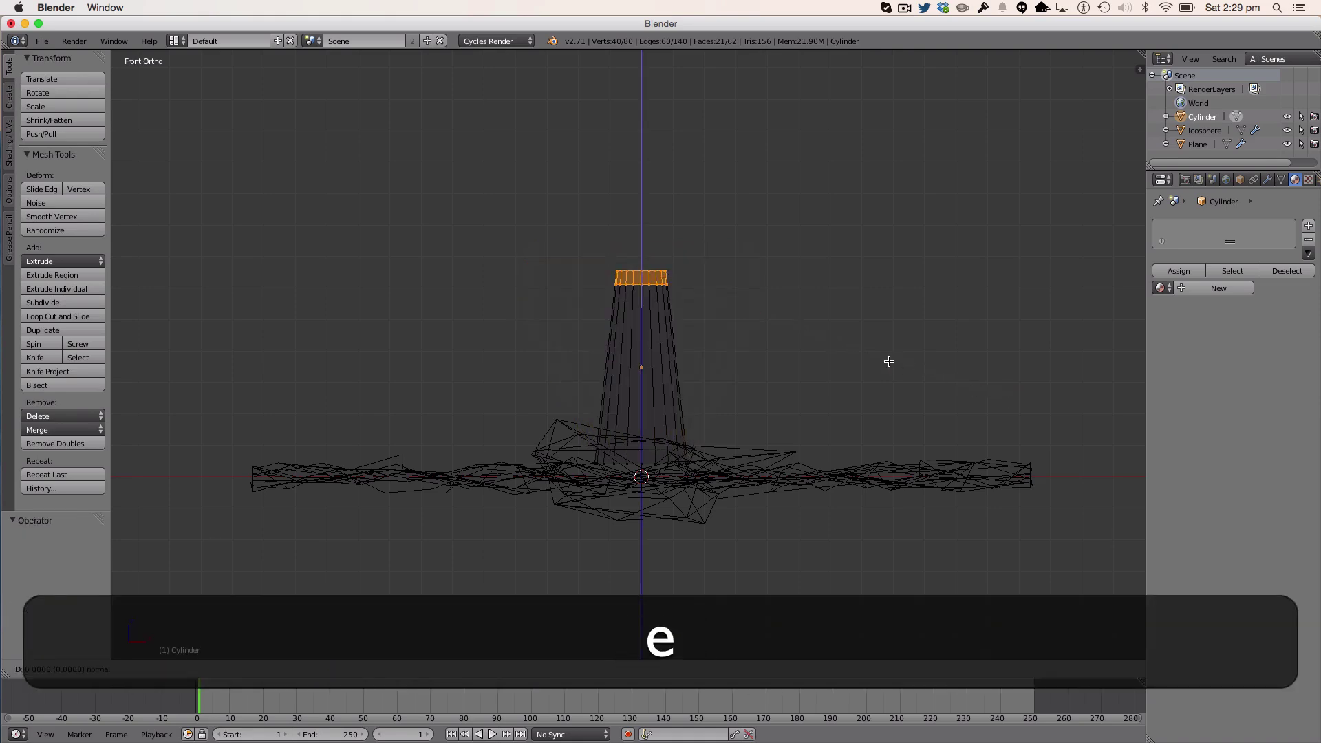
right_click(889, 361)
key("s")
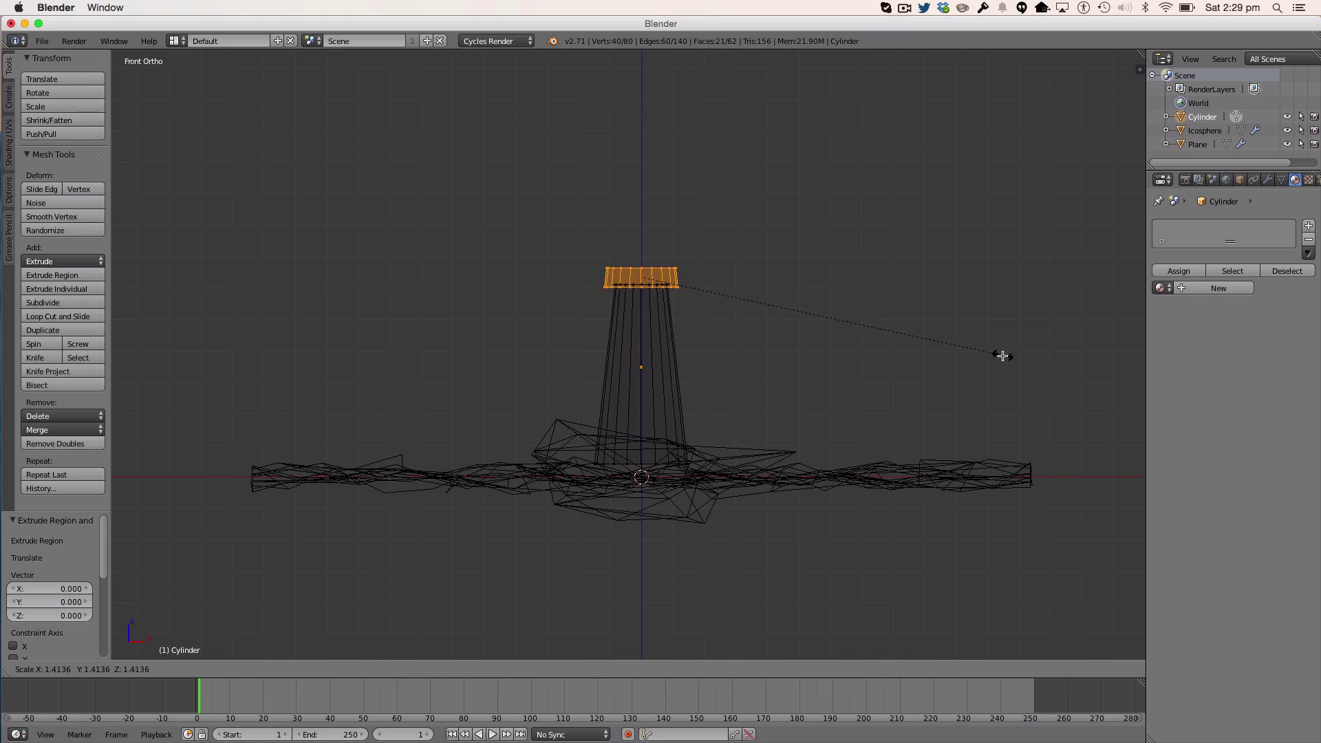
left_click(1002, 356)
key("KP_7")
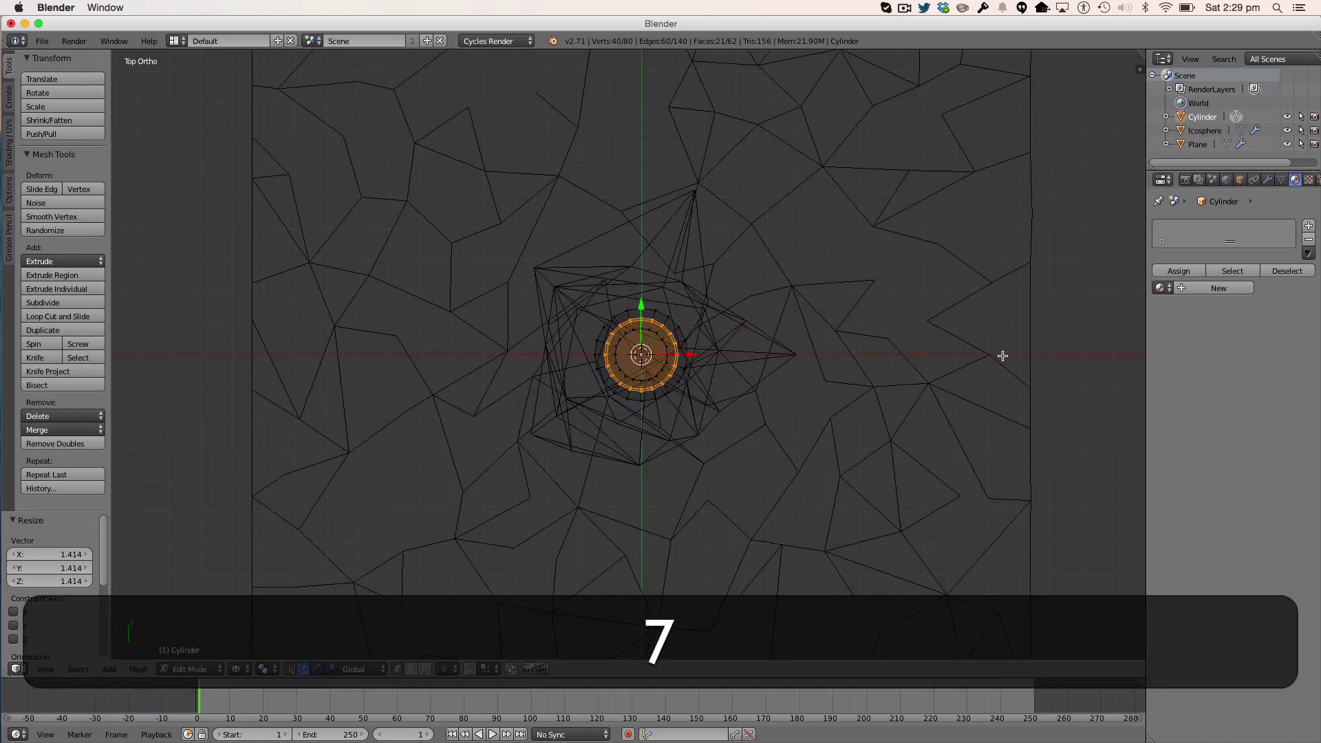
key("Tab")
key("z")
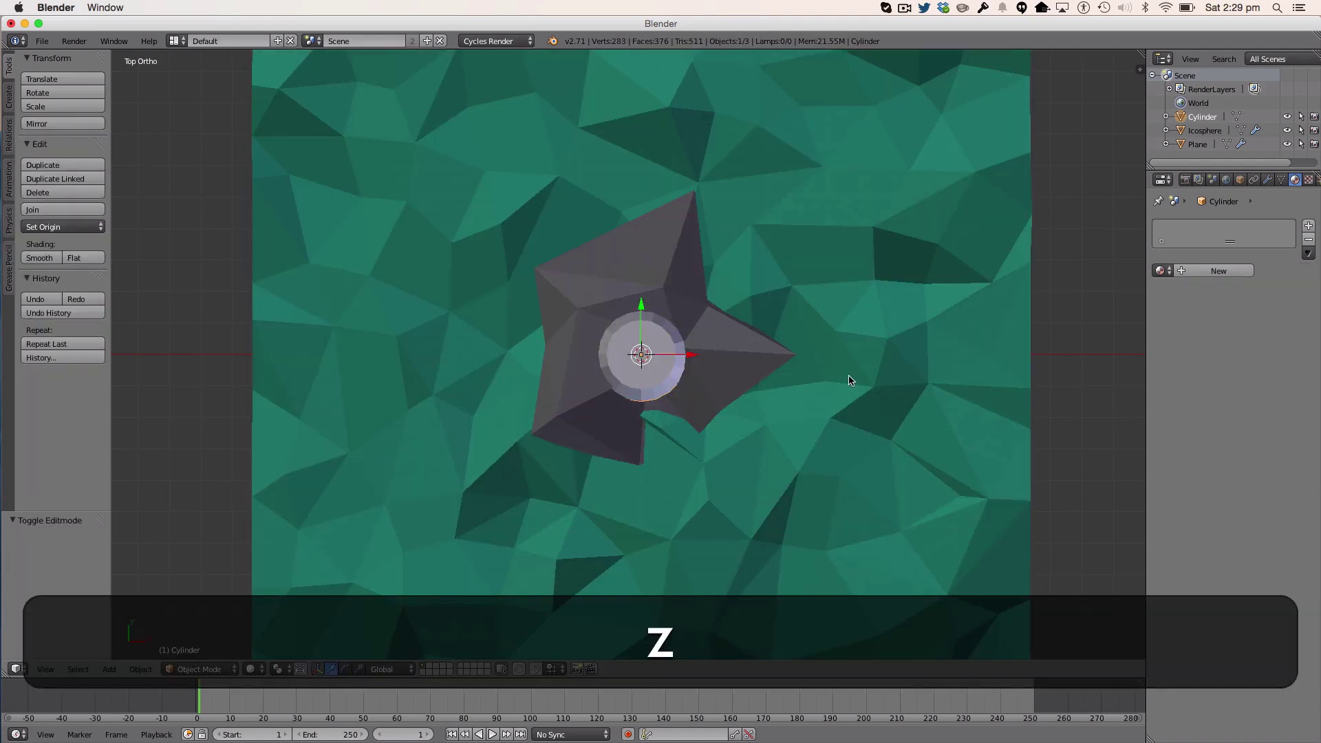
middle_click_drag(850, 380, 821, 249)
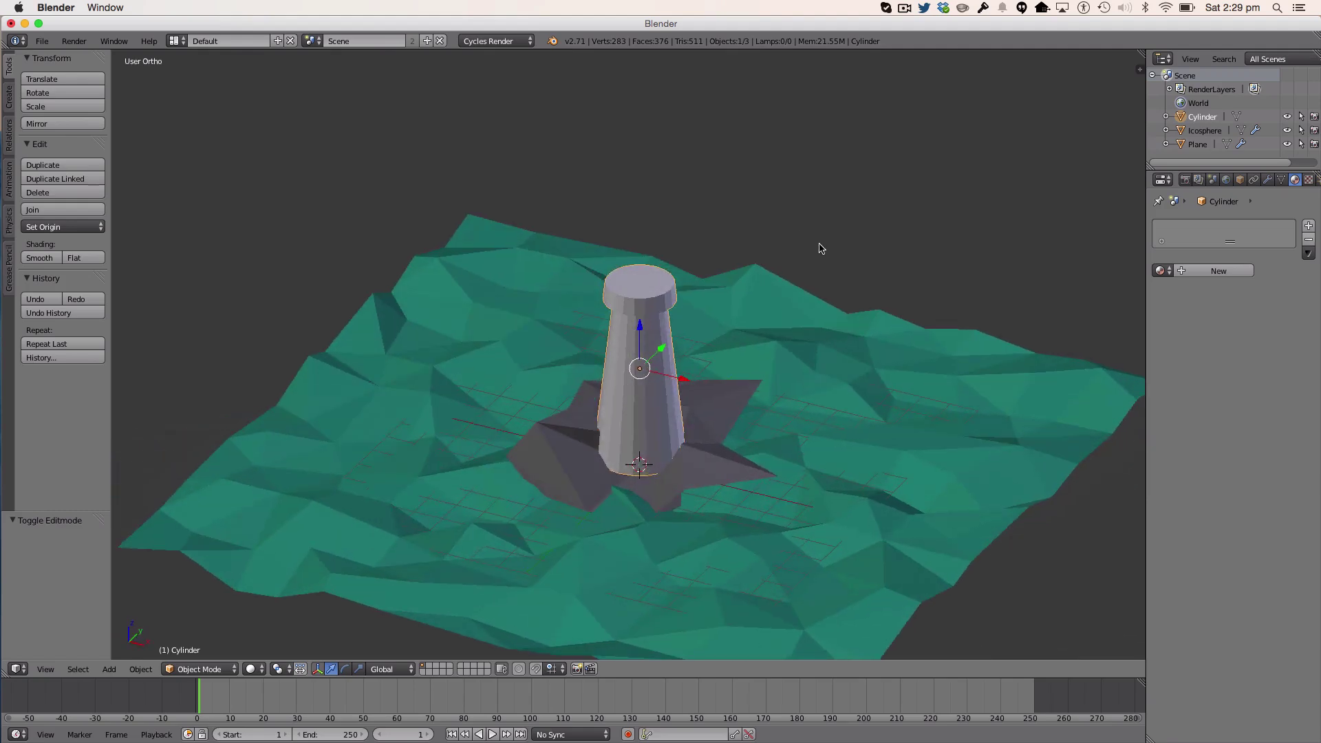
Step: Lower the top vertex ring of the tower's cap by about 0.22 along the Z axis in front view
key("1")
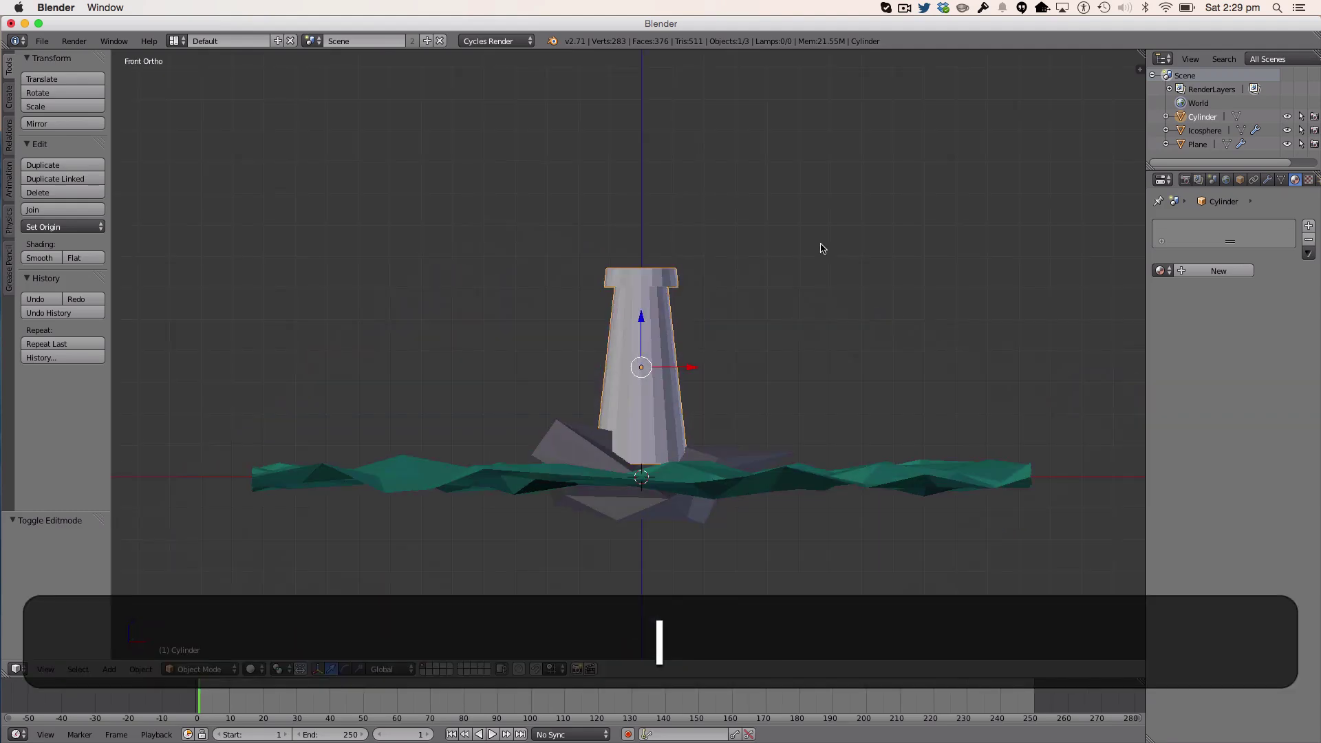
key("Tab")
key("z")
key("a")
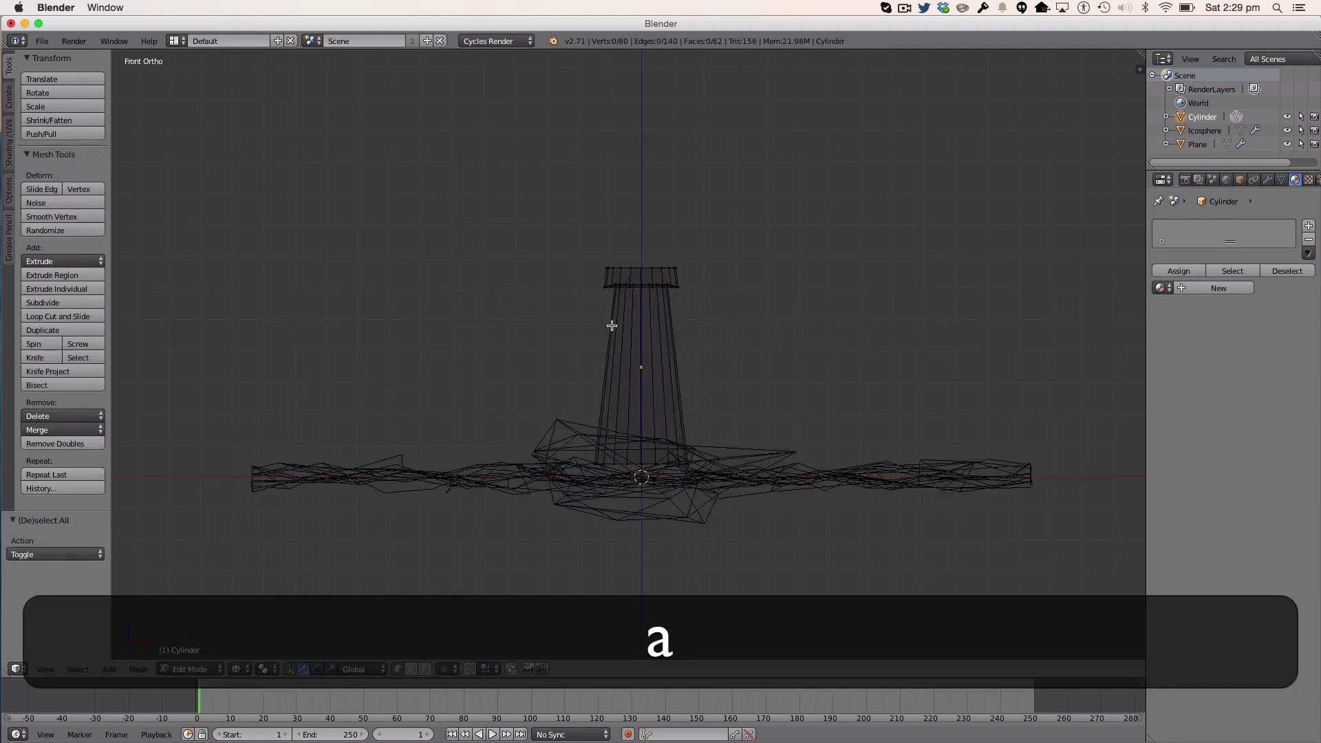
key("b")
left_click_drag(594, 244, 737, 272)
key("g")
key("z")
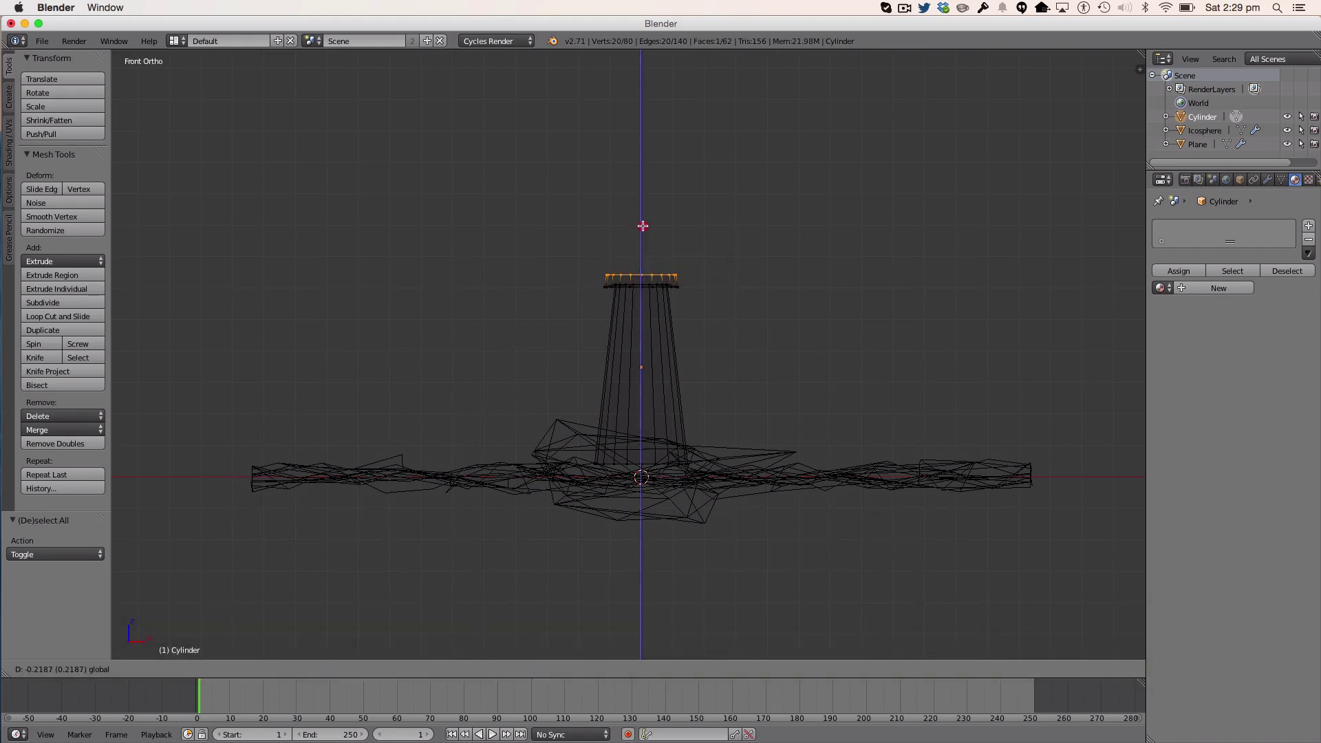
left_click(643, 226)
key("Tab")
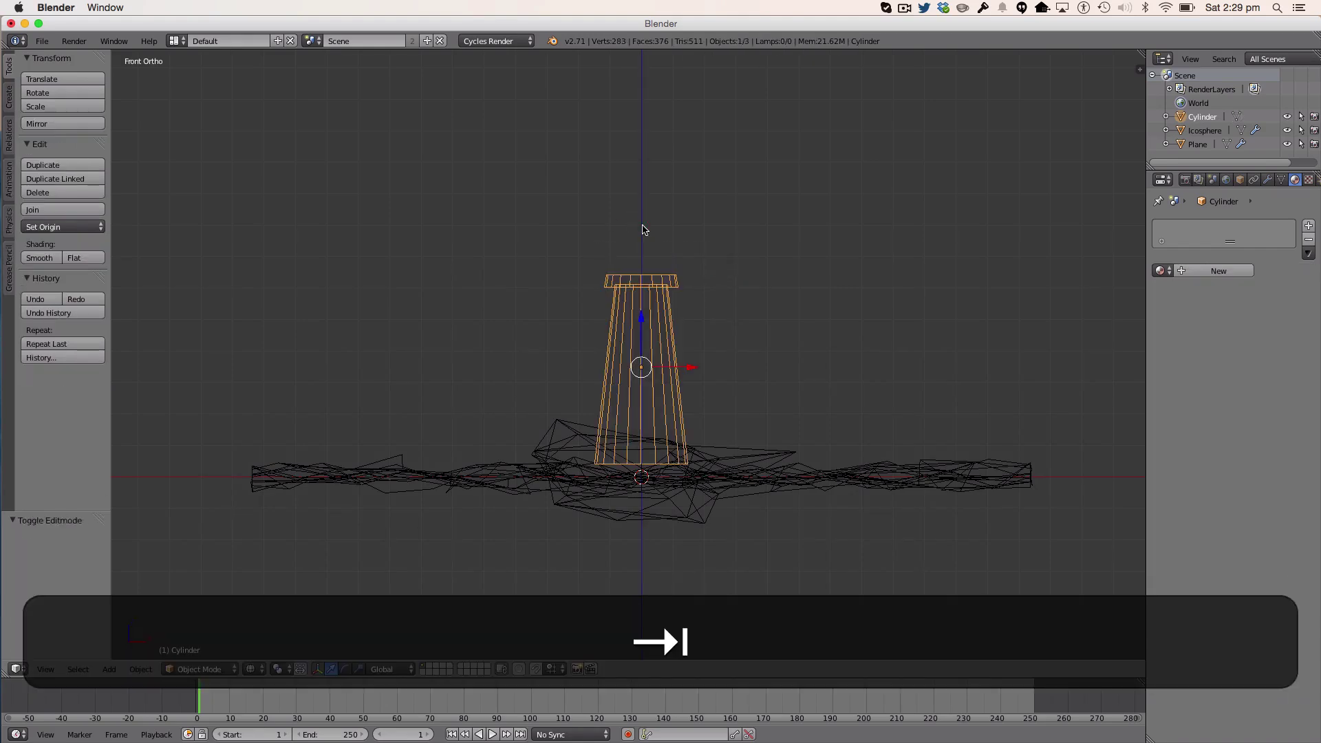
Step: Cut three evenly spaced edge loops around the tower's shaft and return to Object Mode with solid shading
key("Tab")
key("a")
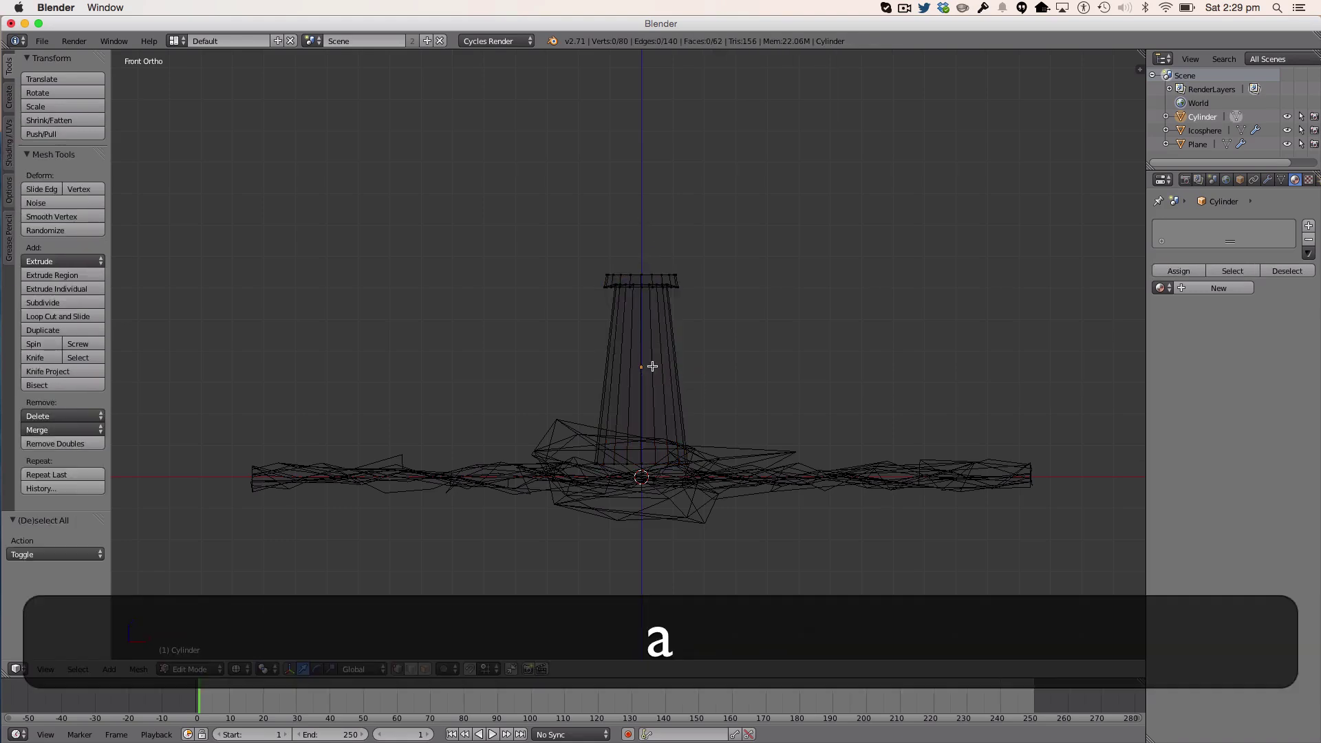
key("ctrl")
key("ctrl+r")
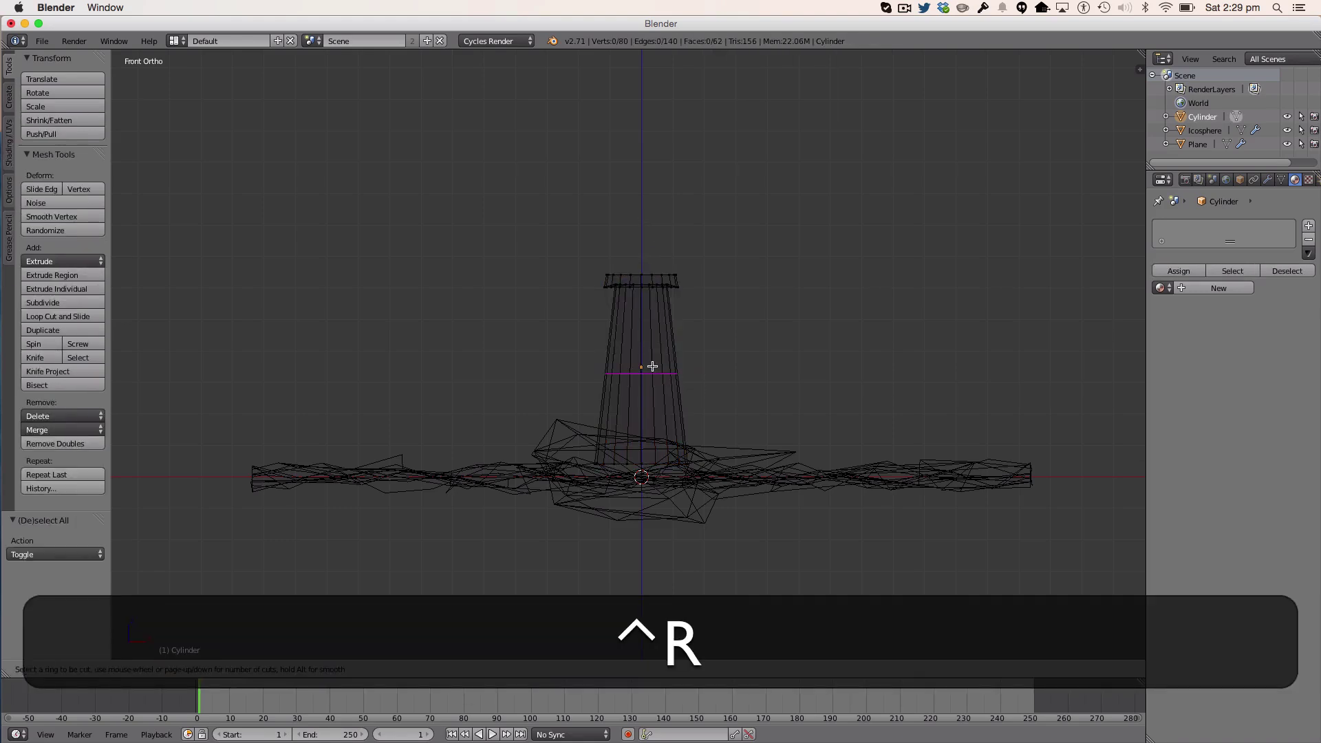
key("3")
left_click(652, 367)
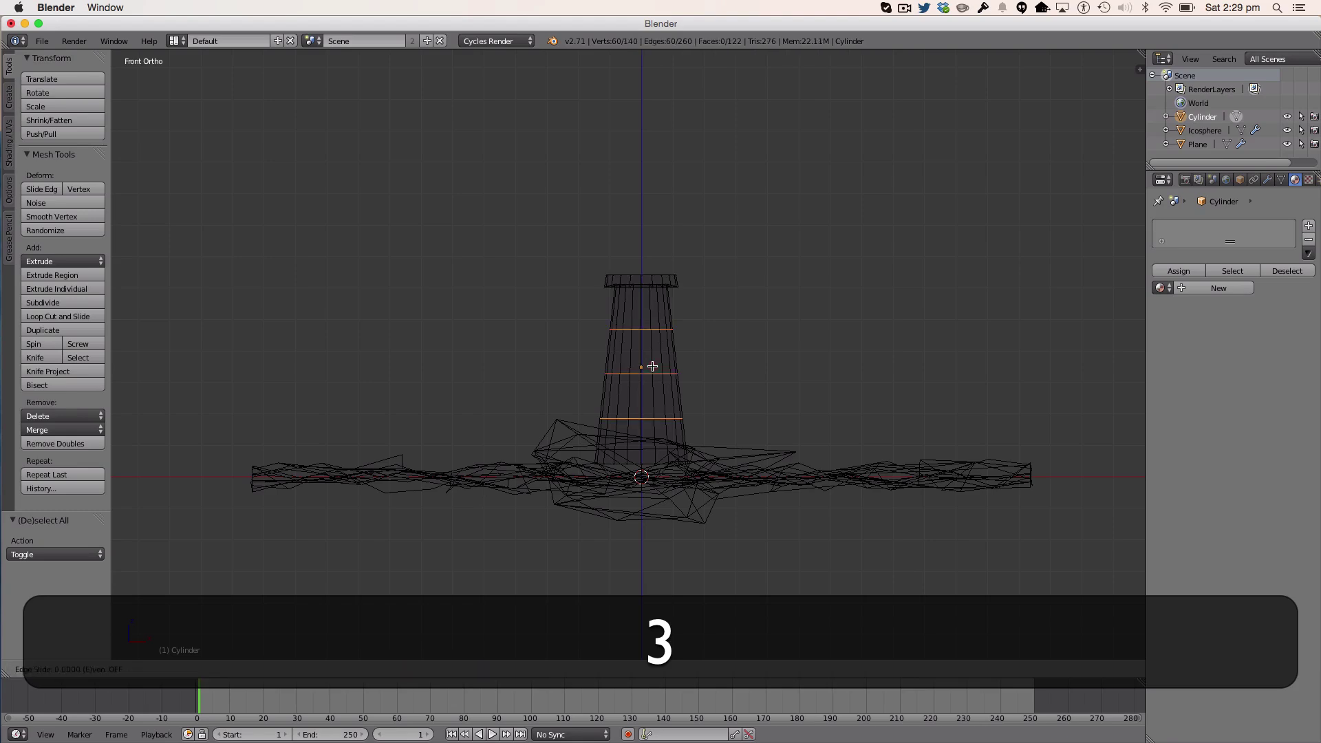
right_click(653, 367)
key("a")
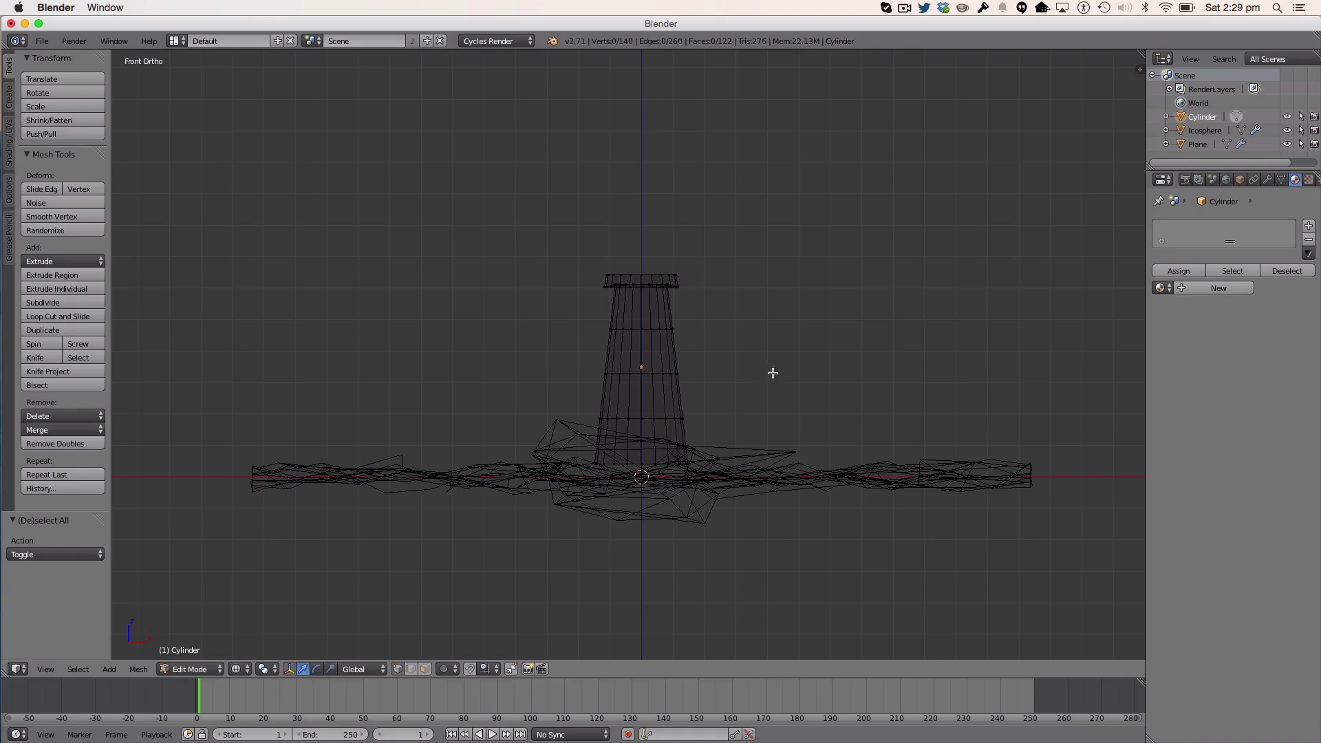
key("Tab")
key("z")
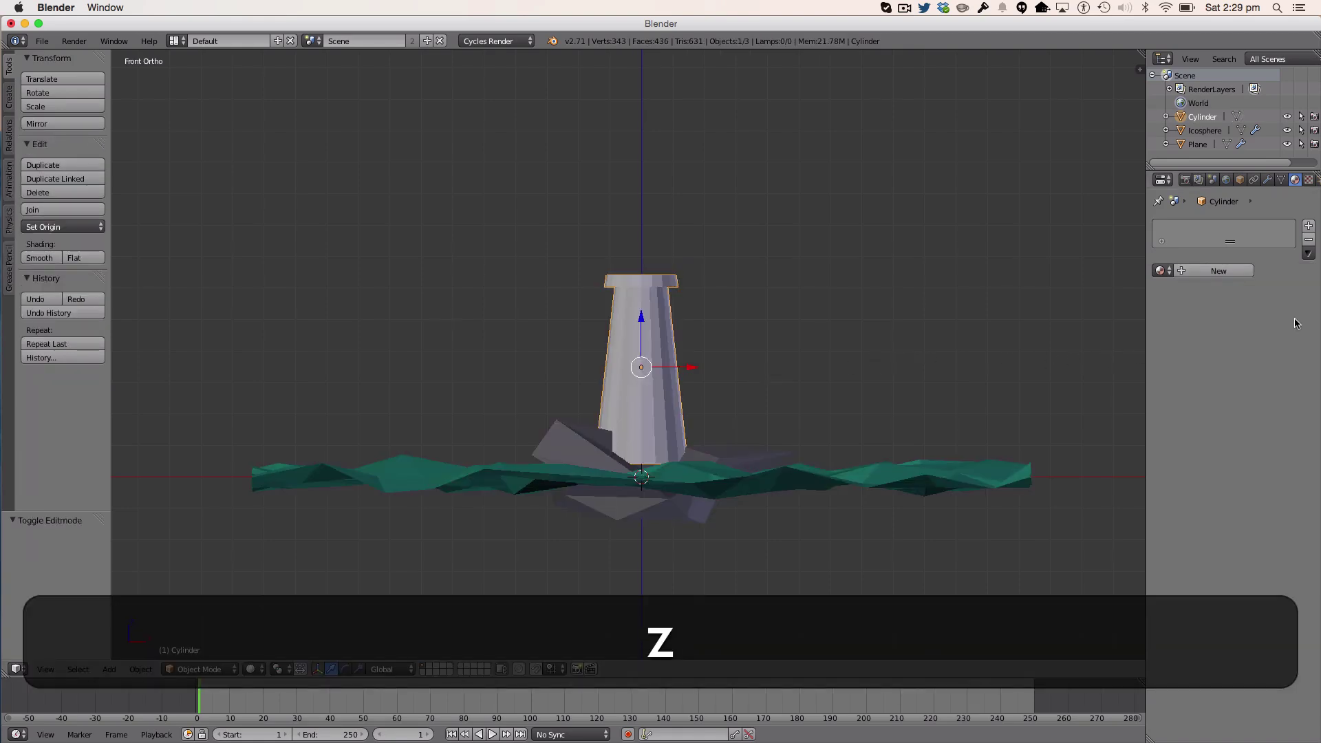
Step: Create a material named White for the tower and set its diffuse and viewport colours to pure white
left_click(1185, 270)
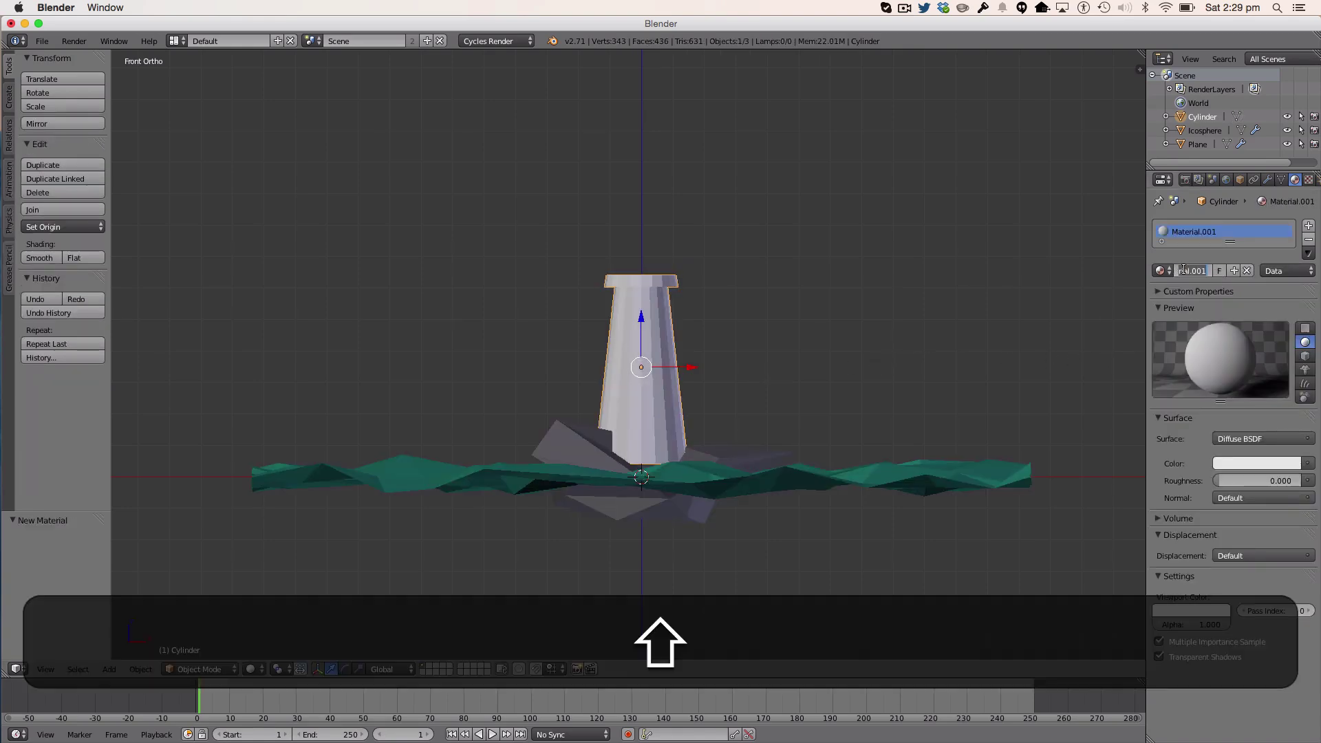
type("White")
key("Return")
left_click(1243, 465)
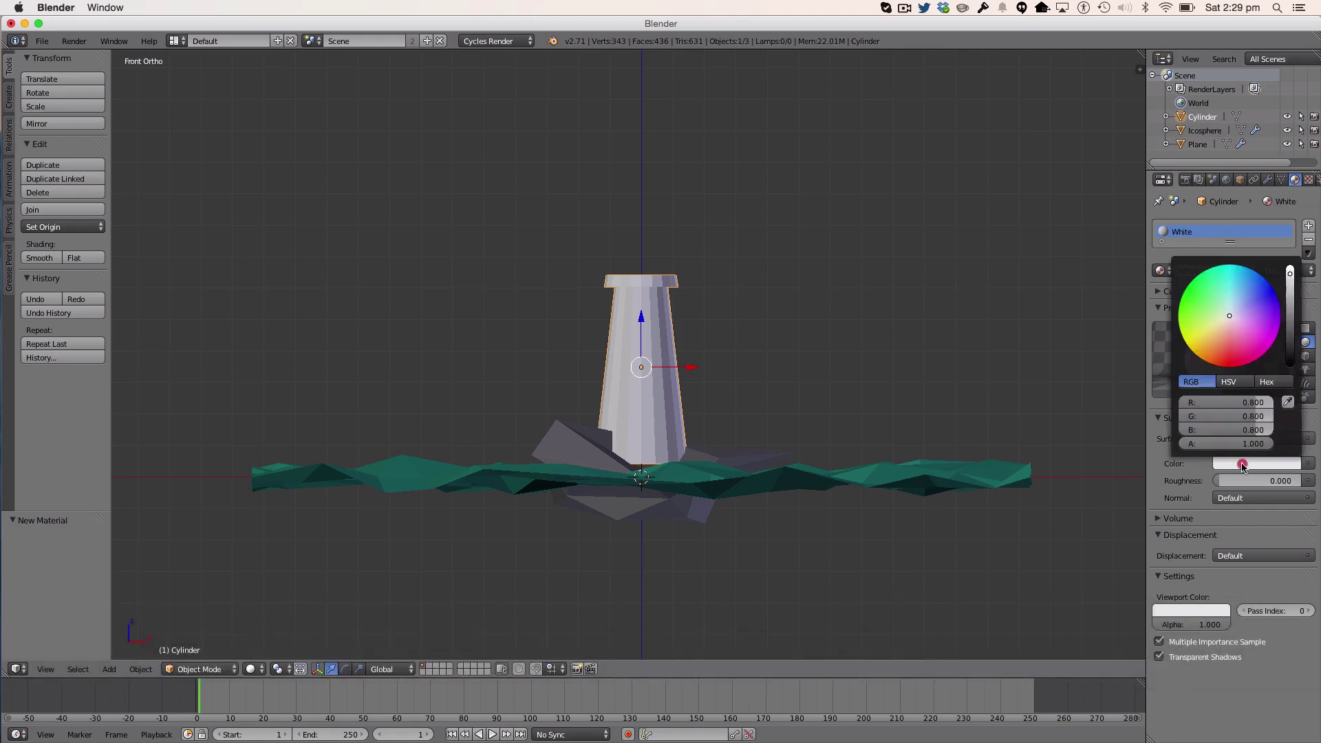
left_click(1288, 463)
left_click(1291, 274)
left_click(1227, 614)
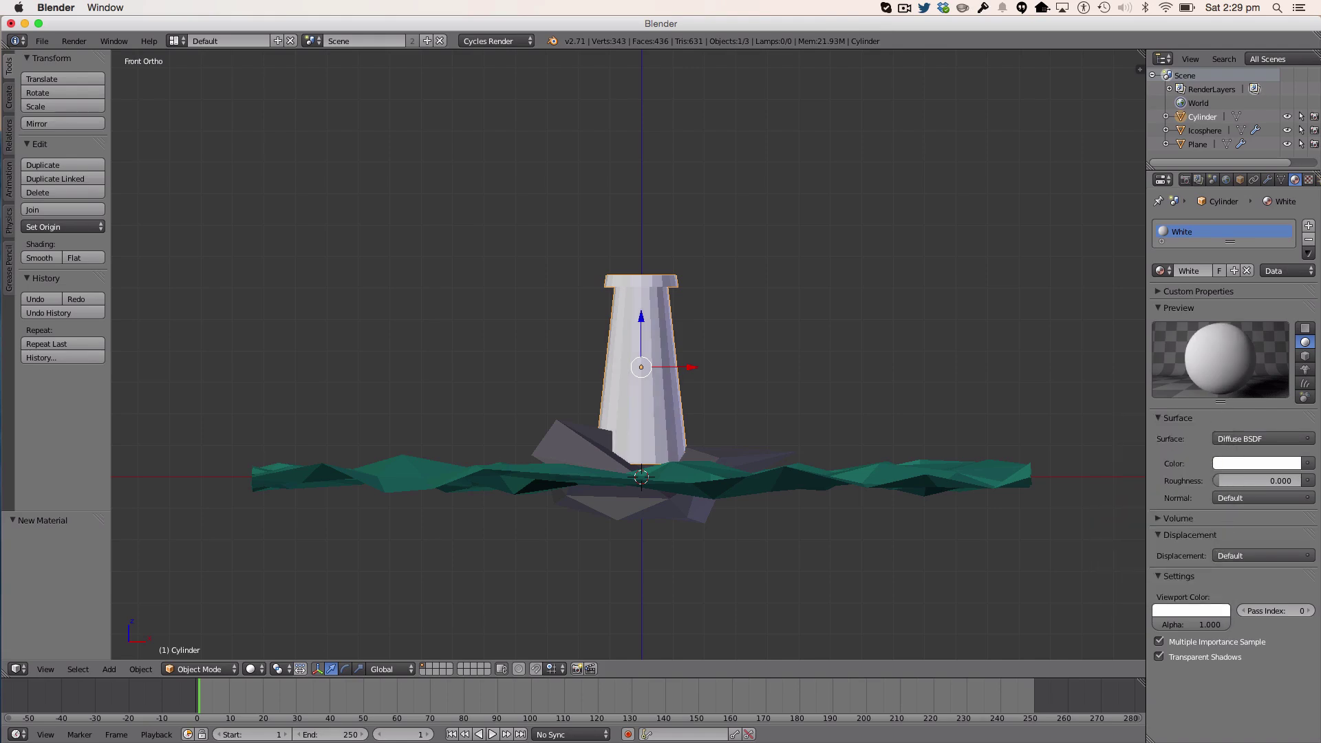
Step: Add a second material slot to the tower and create a new material in it named Red
left_click(1307, 226)
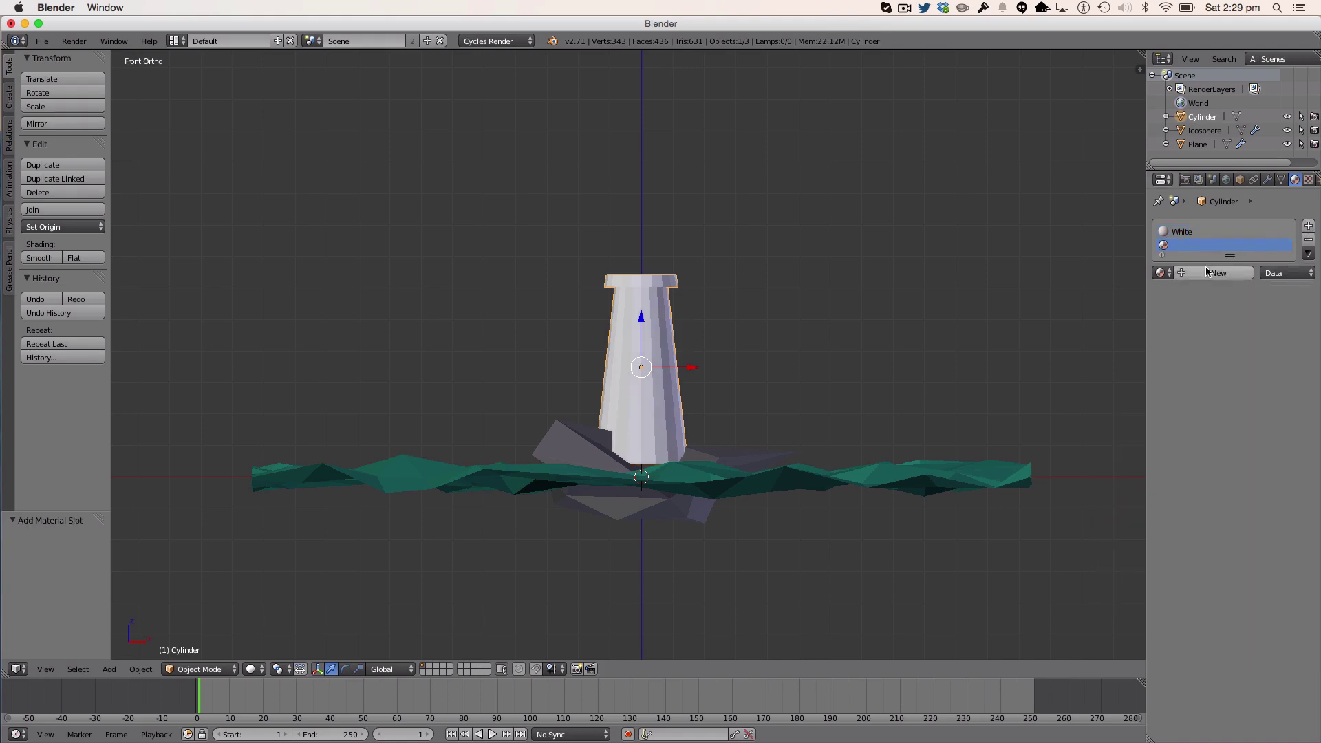
left_click(1205, 272)
double_click(1199, 274)
type("Red")
key("Return")
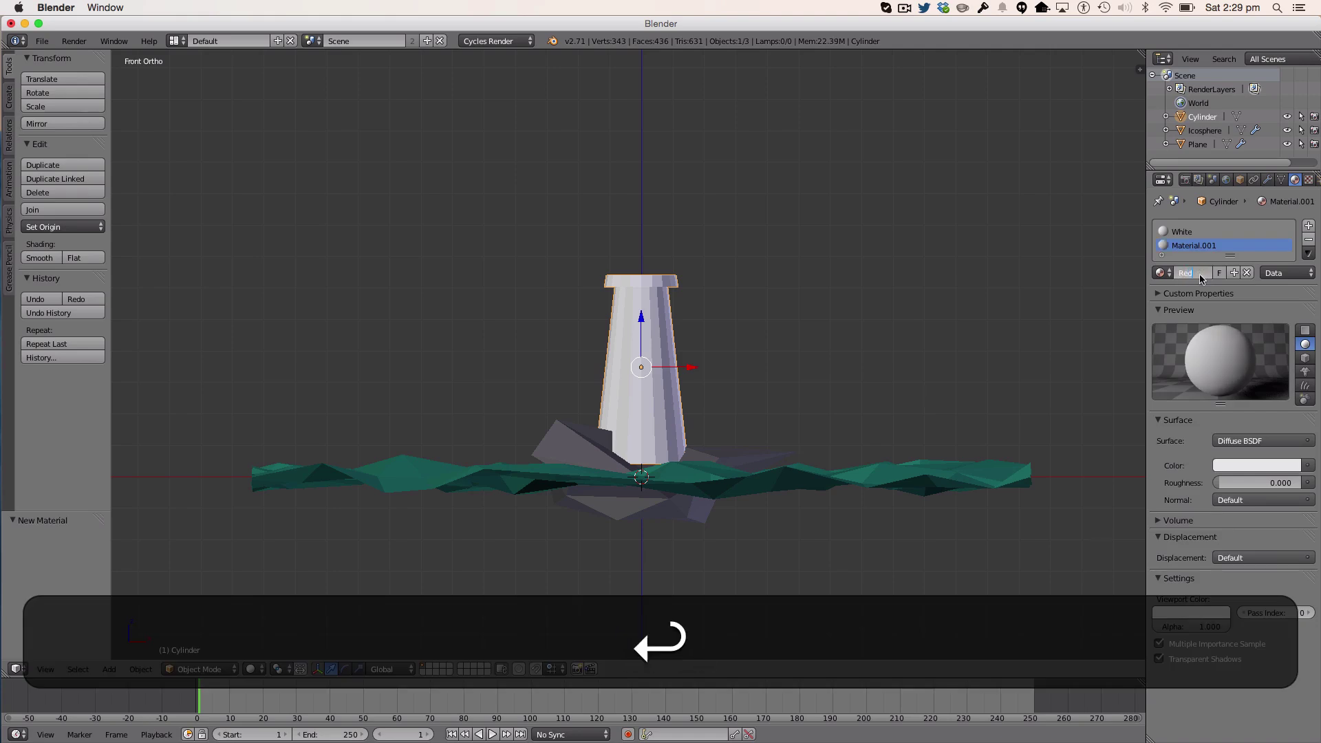
Step: Set the Red material's diffuse colour to R 0.800, G 0.005, B 0.013 and sample it for the viewport colour
left_click(1257, 466)
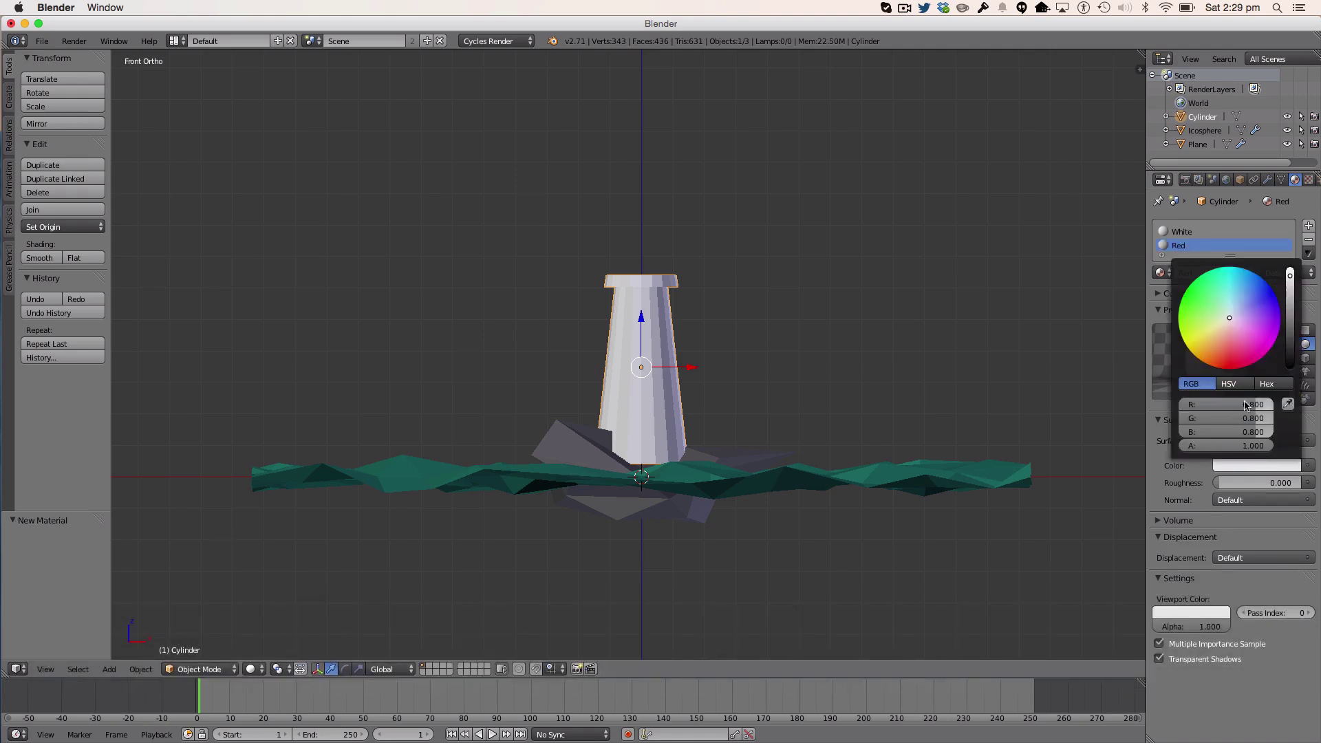
left_click(1238, 363)
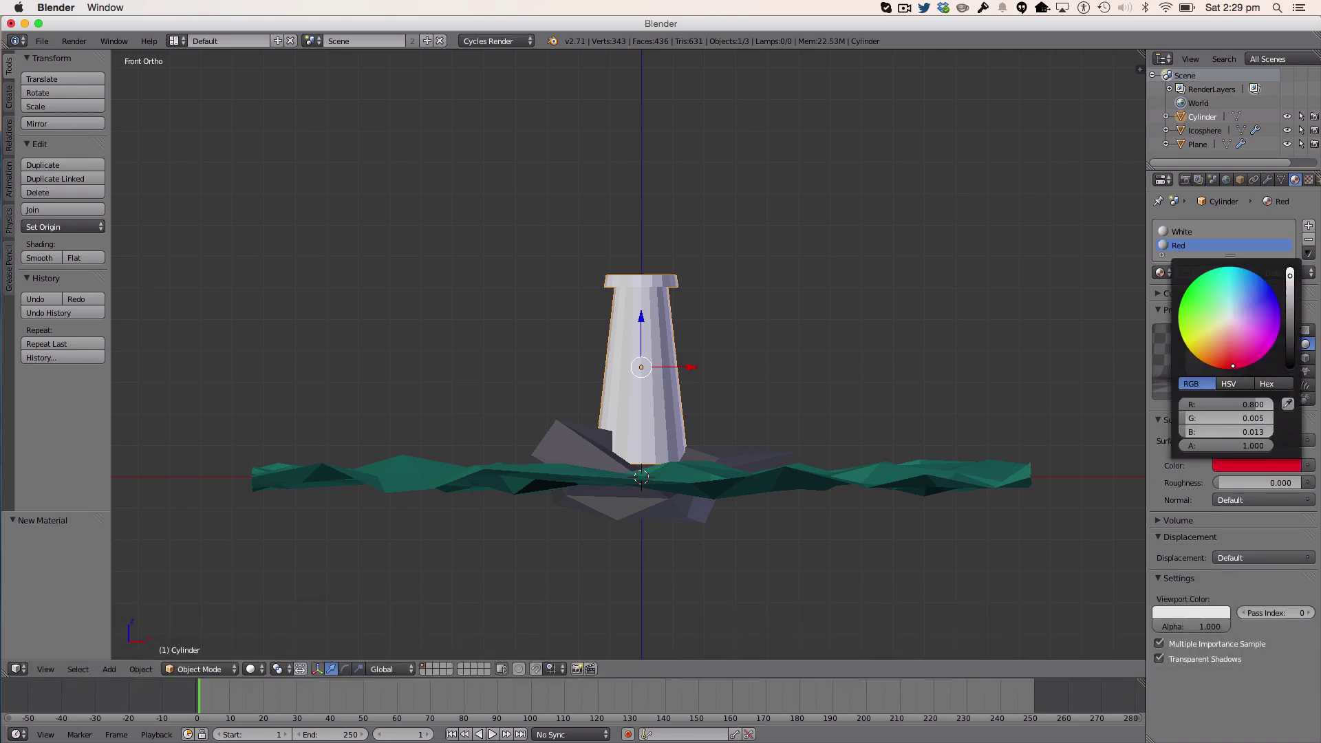
left_click(1204, 612)
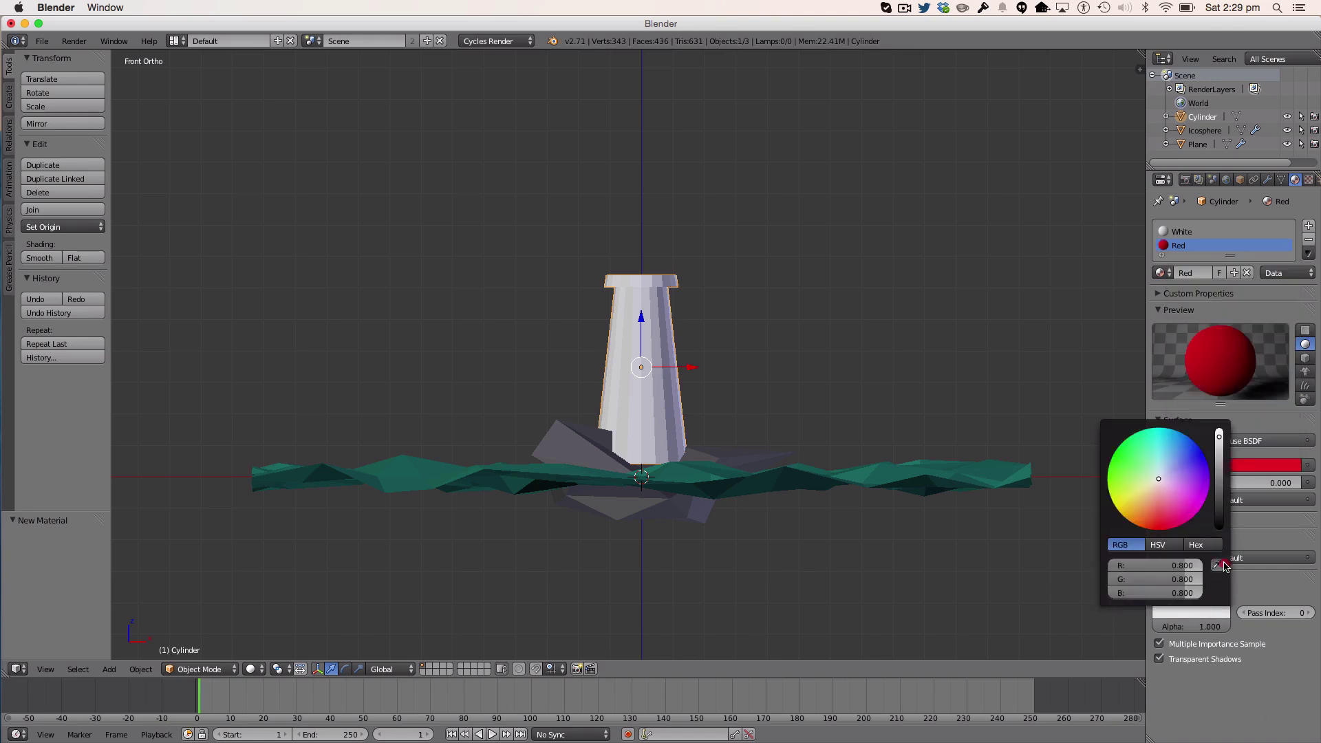
left_click(1221, 565)
left_click(1236, 461)
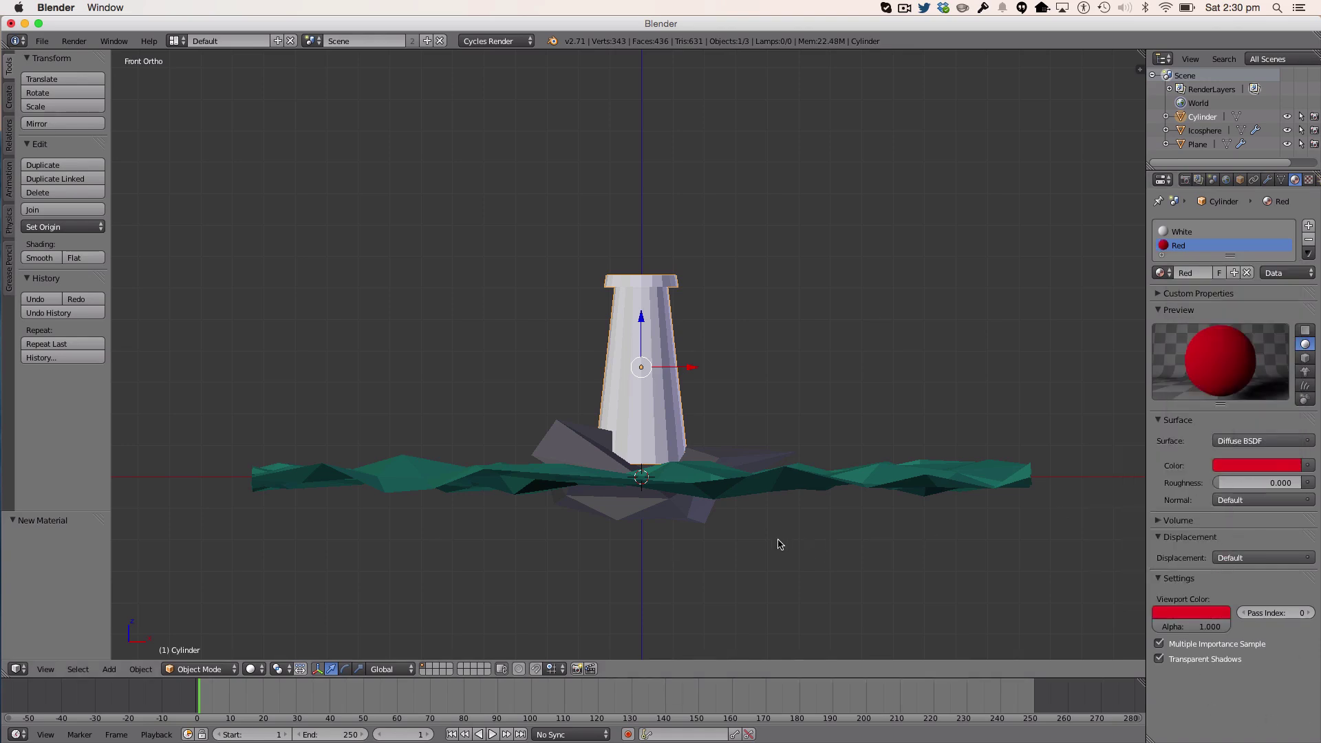
Step: Assign the Red material to the tower's cap and to the shaft band between the upper and middle edge loops
key("Tab")
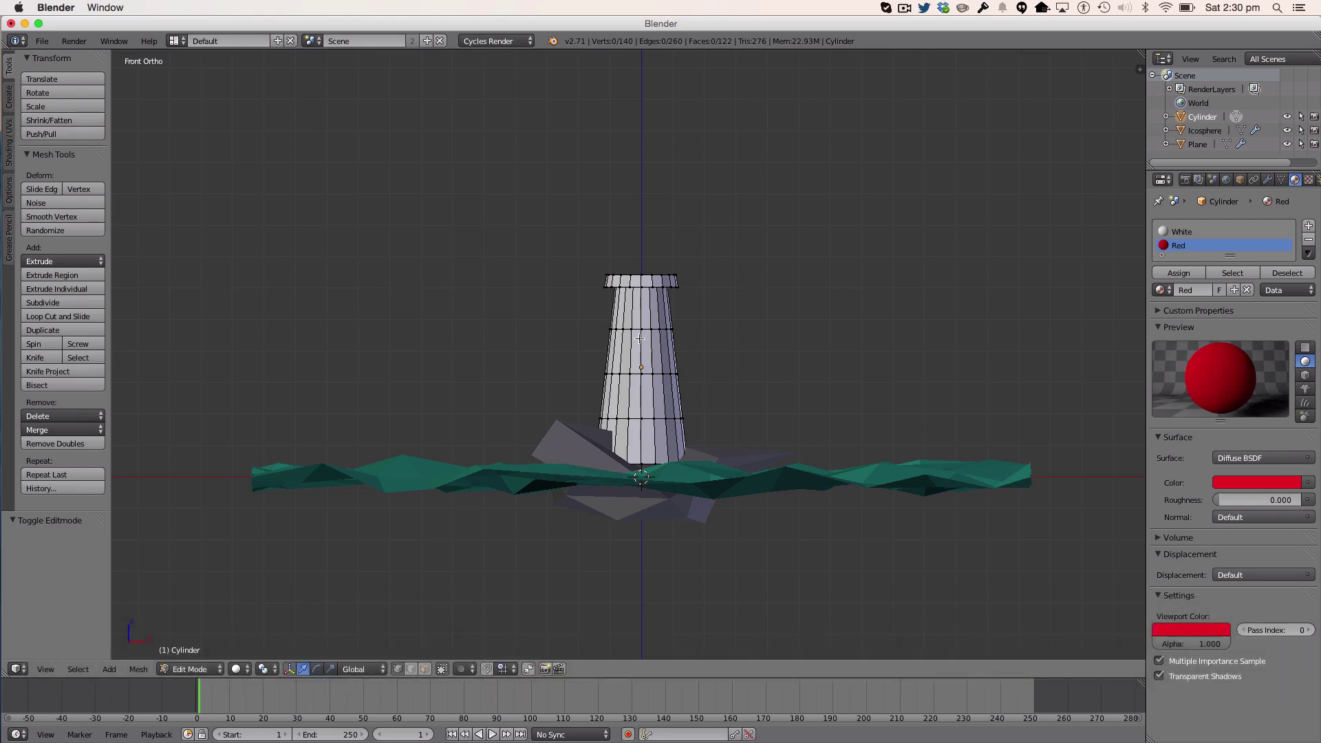
key("z")
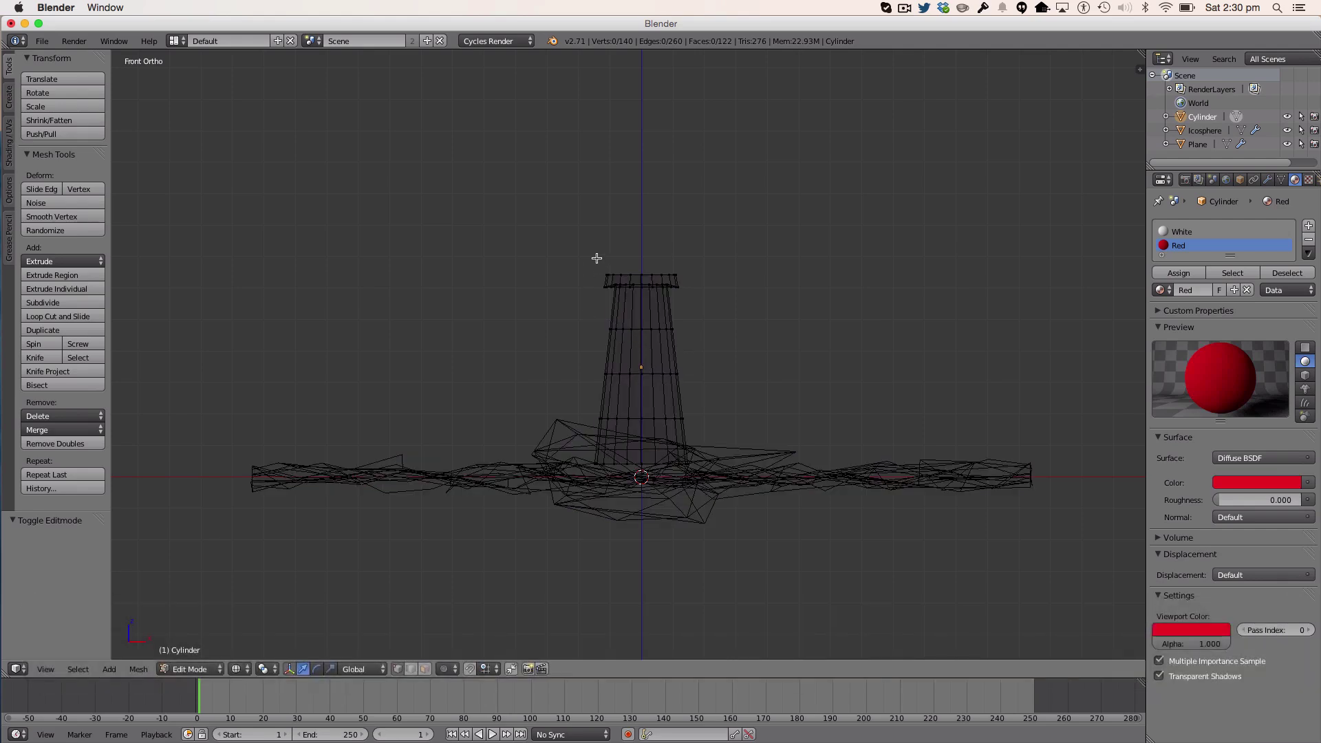
key("b")
left_click_drag(595, 258, 810, 289)
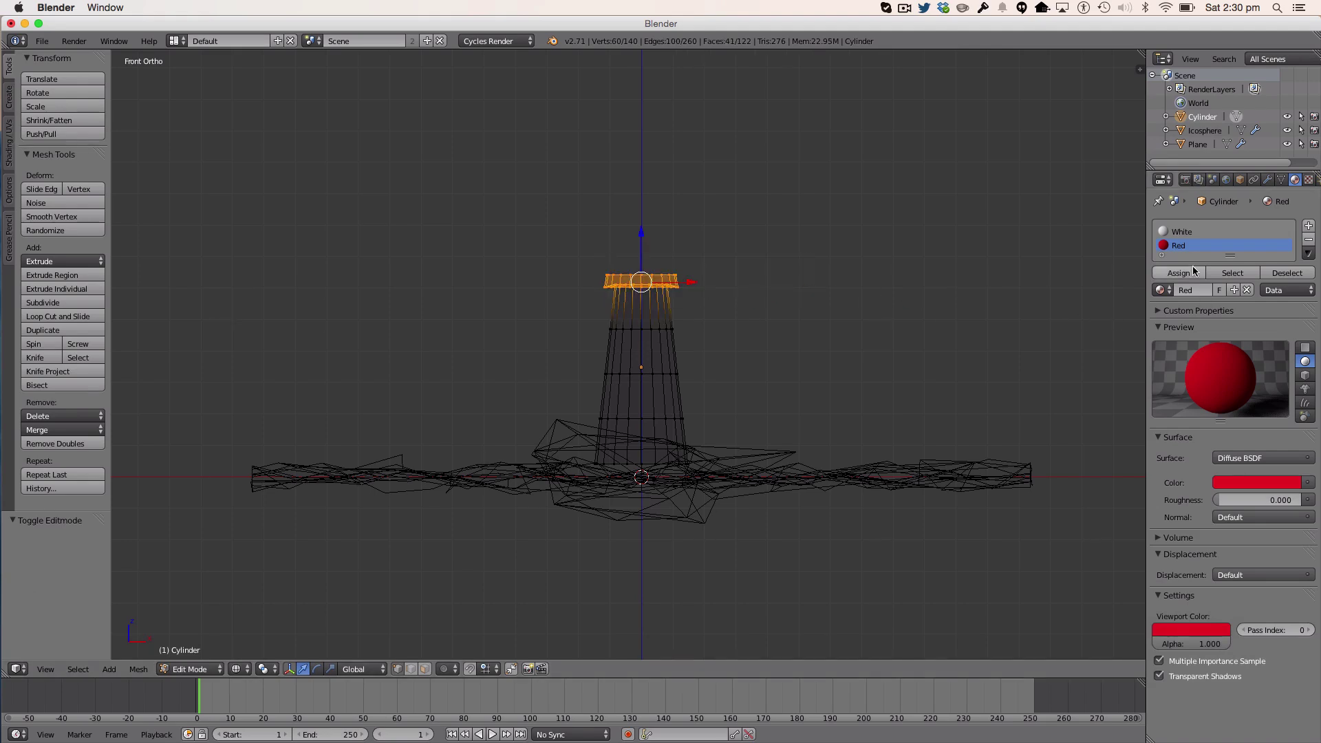
key("a")
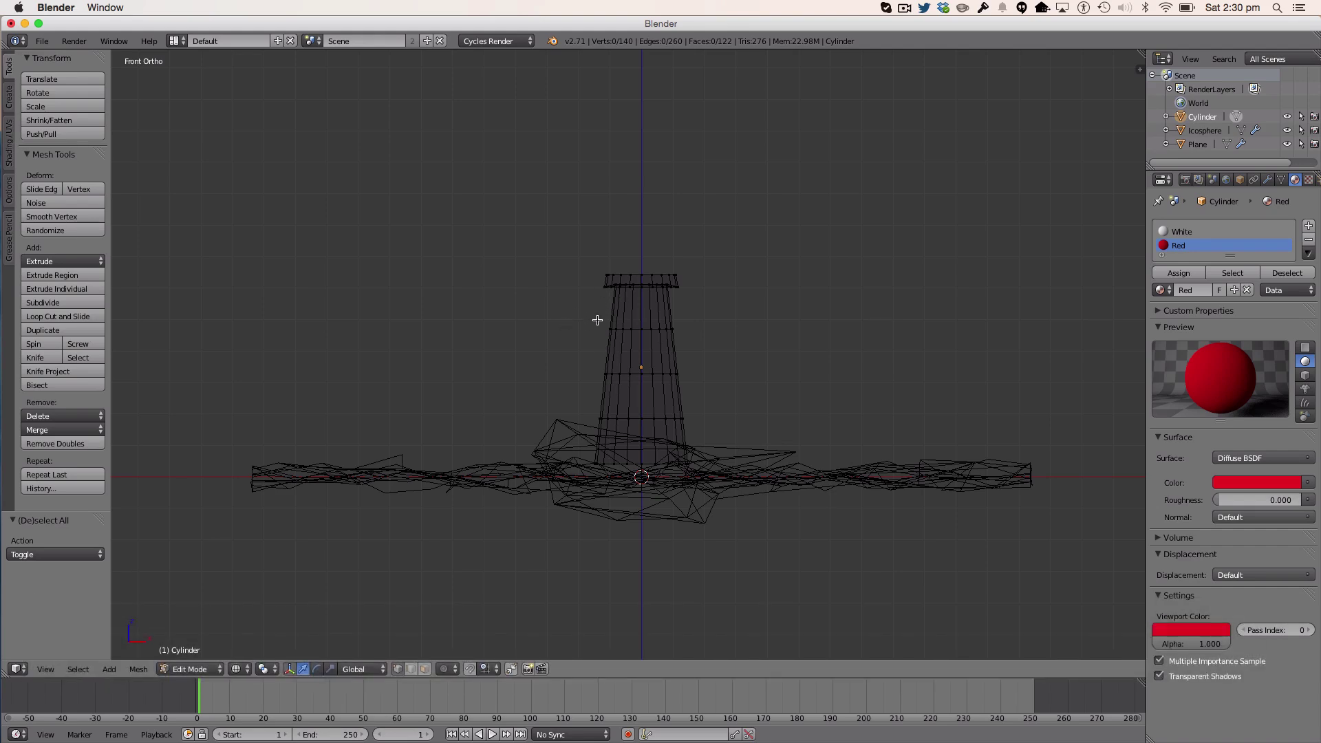
key("b")
left_click_drag(598, 320, 747, 375)
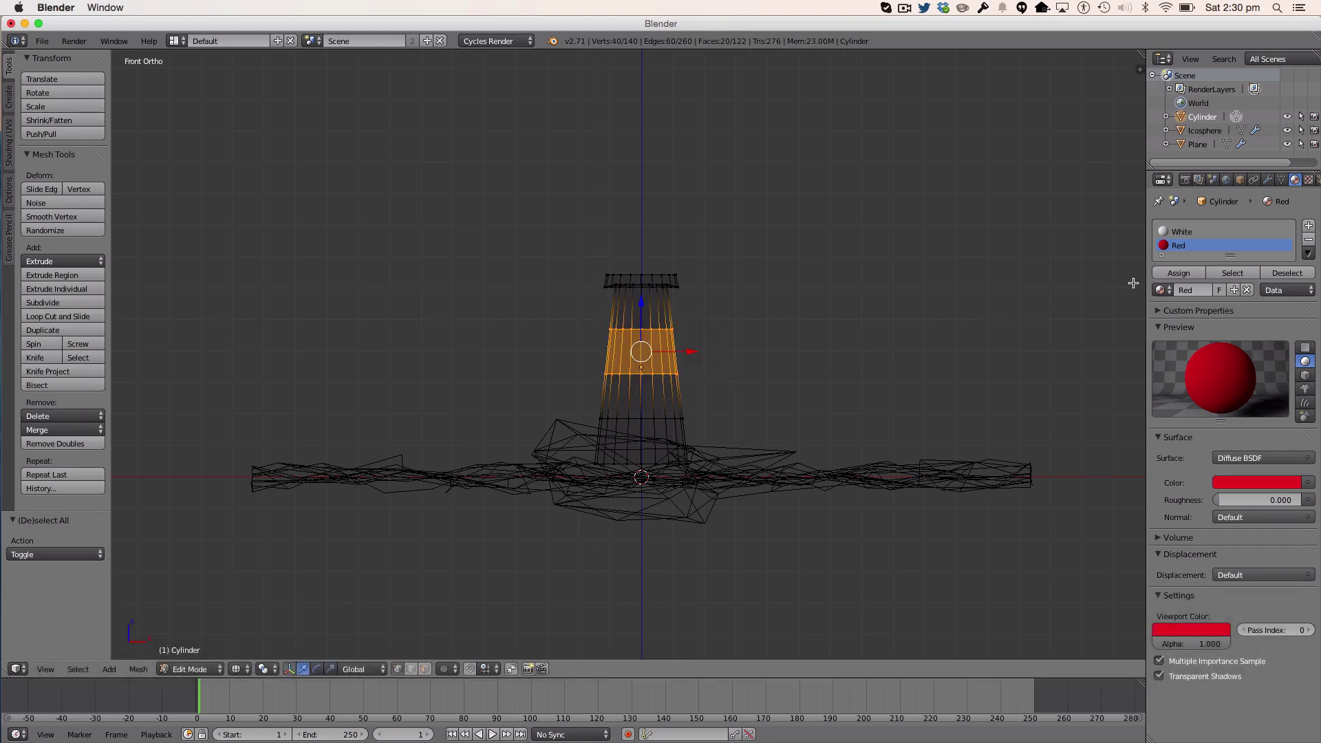
Step: Assign the Red material to the tower's lowest band and return to Object Mode with solid shading
key("a")
key("b")
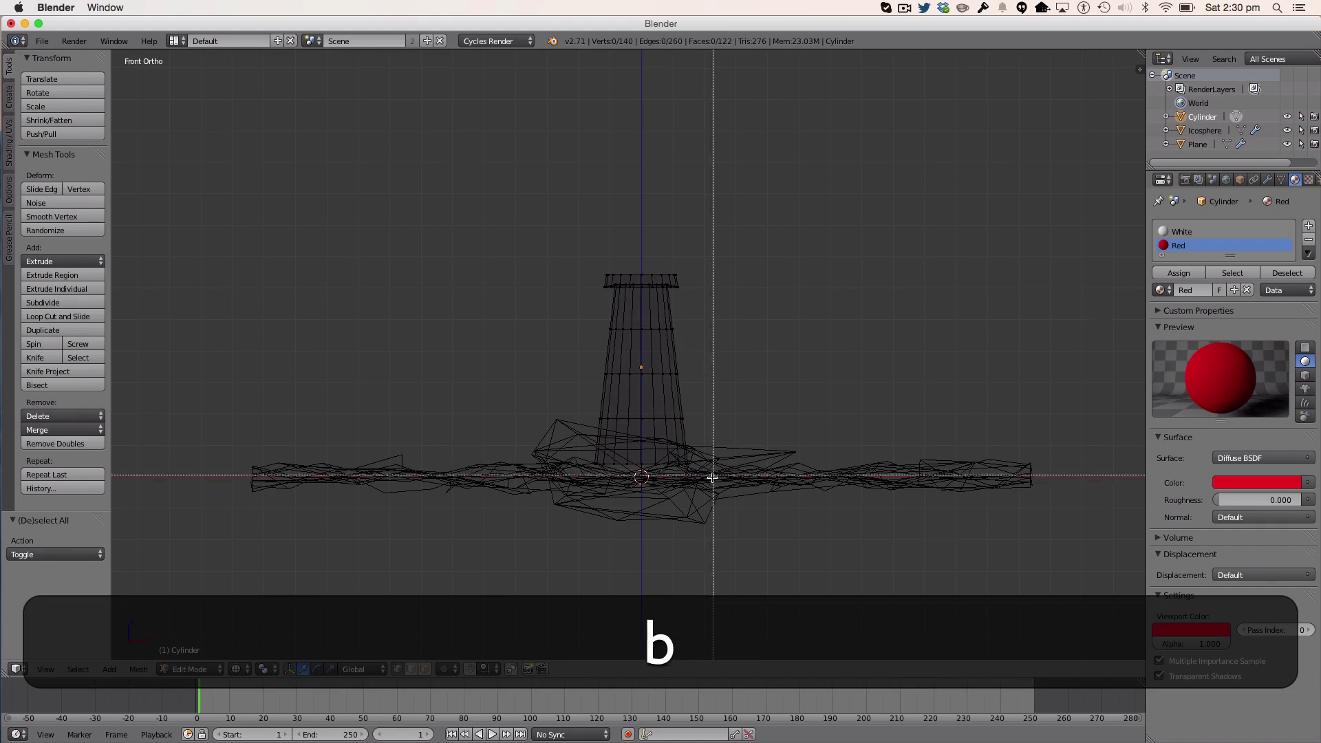
left_click_drag(713, 476, 571, 413)
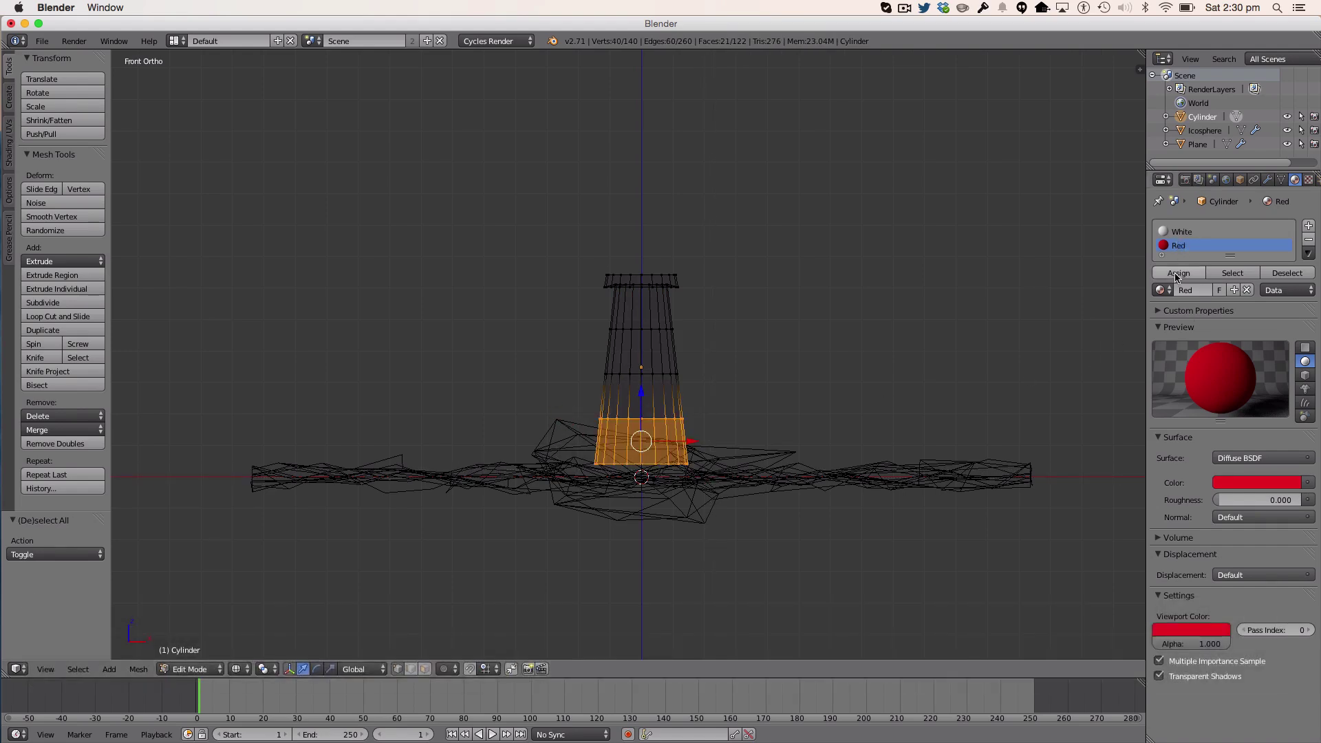
left_click(1178, 273)
key("Tab")
key("z")
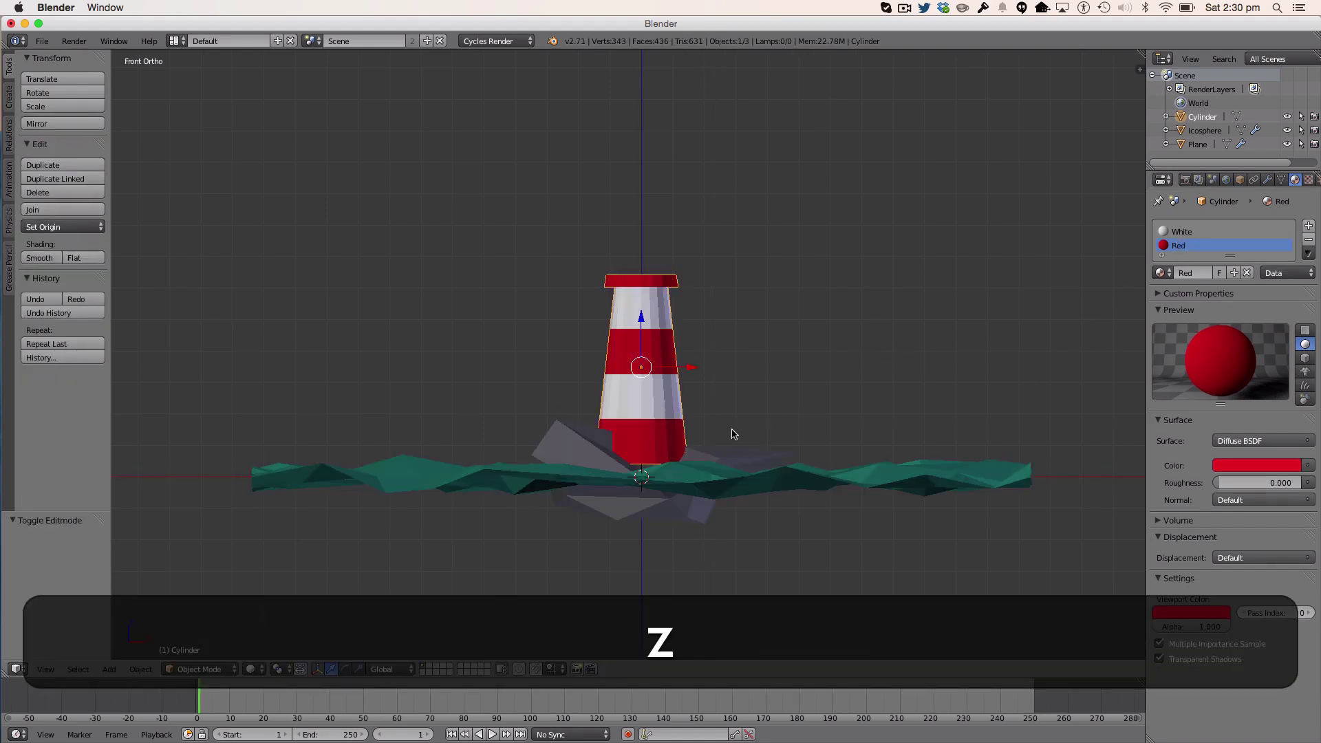
Step: Move the tower about 1.09 along the Y axis and raise it about 0.76 along the Z axis on the rock
middle_click_drag(608, 457, 678, 394)
left_click_drag(664, 378, 688, 382)
middle_click_drag(688, 382, 858, 359)
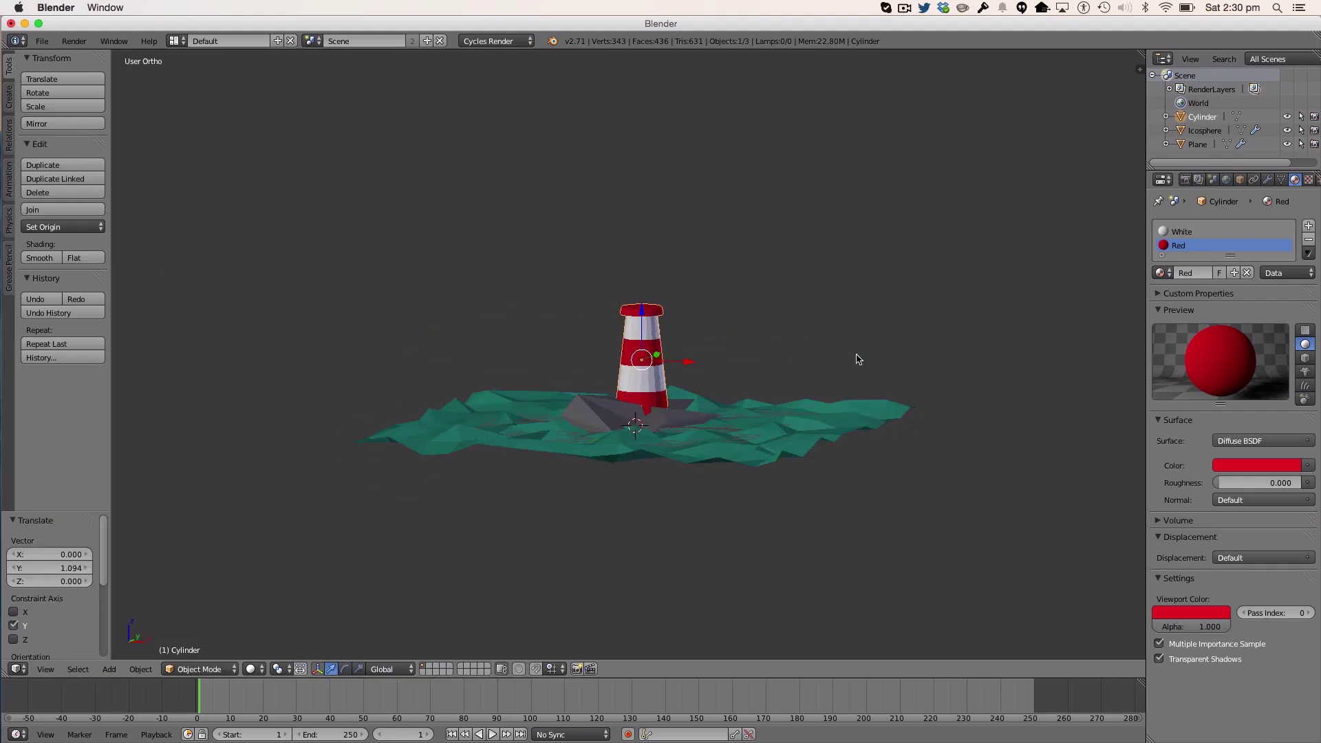
left_click_drag(642, 313, 634, 301)
Step: Stretch the tower along the Z axis by a factor of about 1.17
key("s")
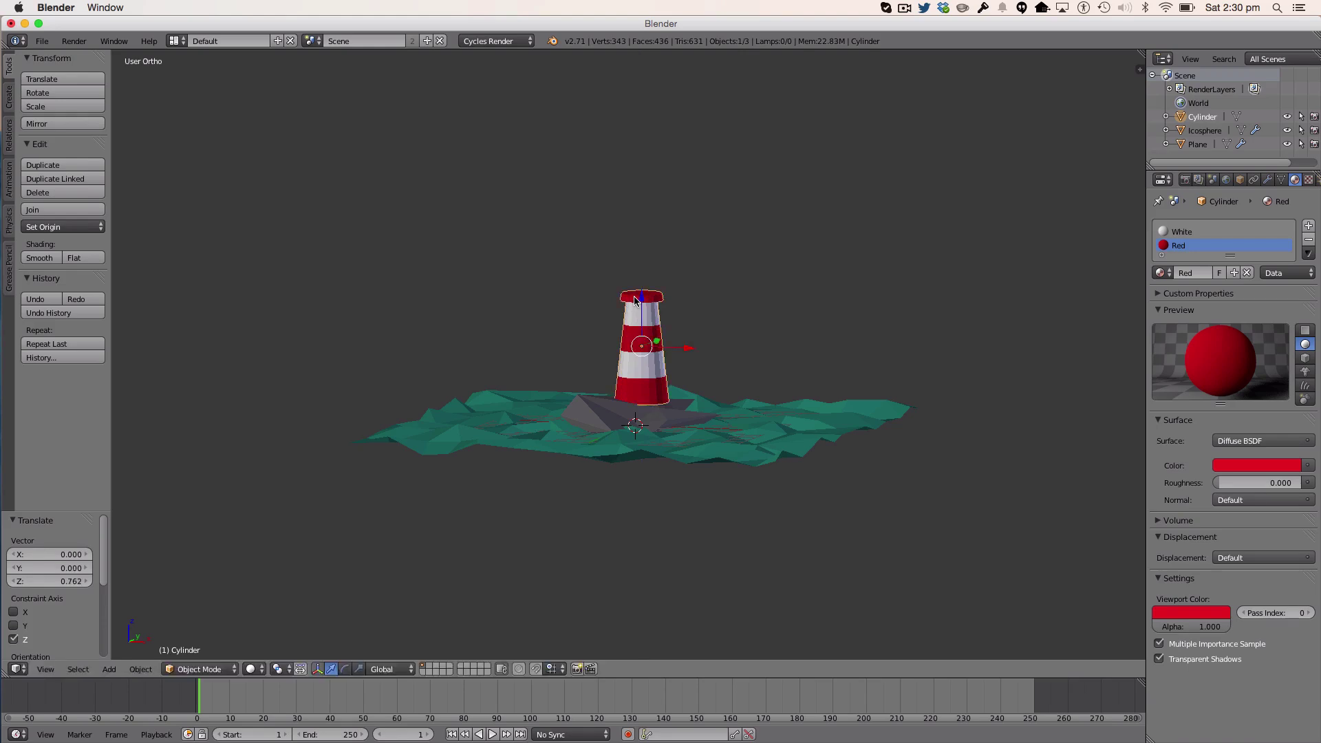
key("z")
left_click(638, 292)
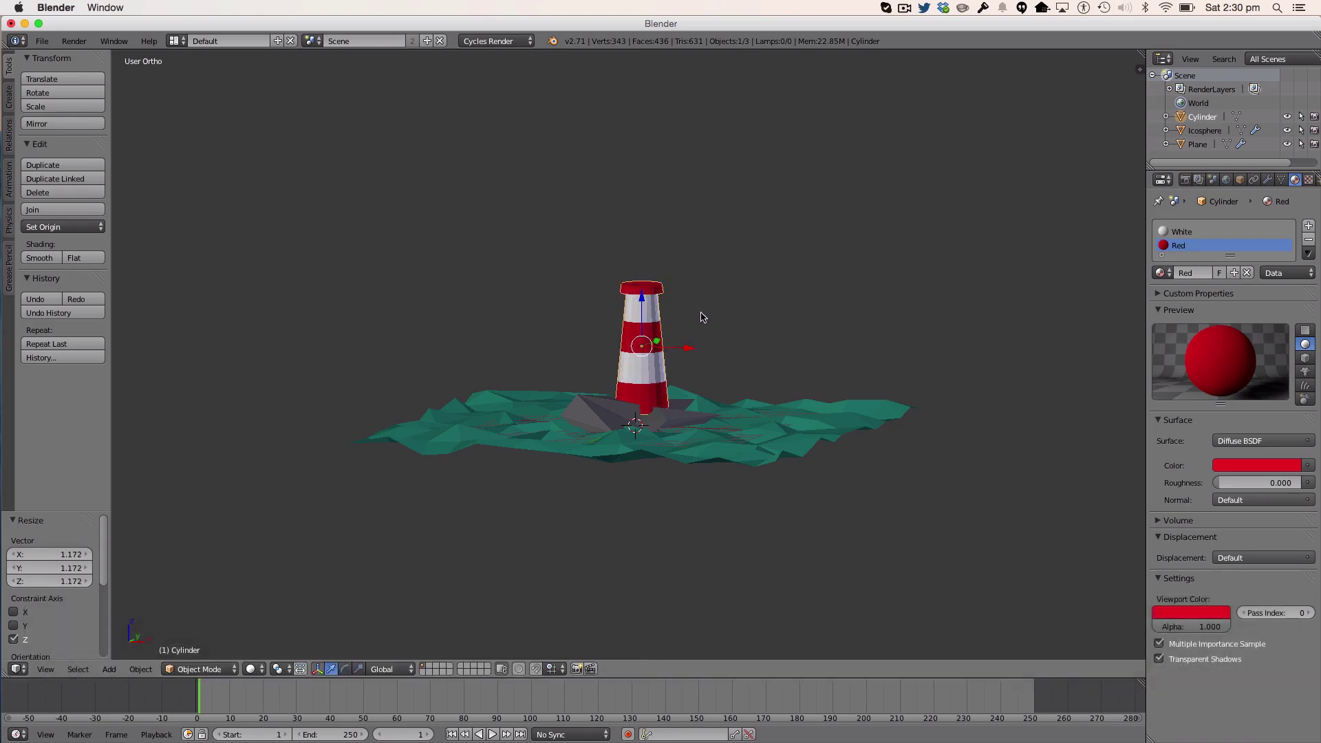
middle_click_drag(698, 316, 660, 338)
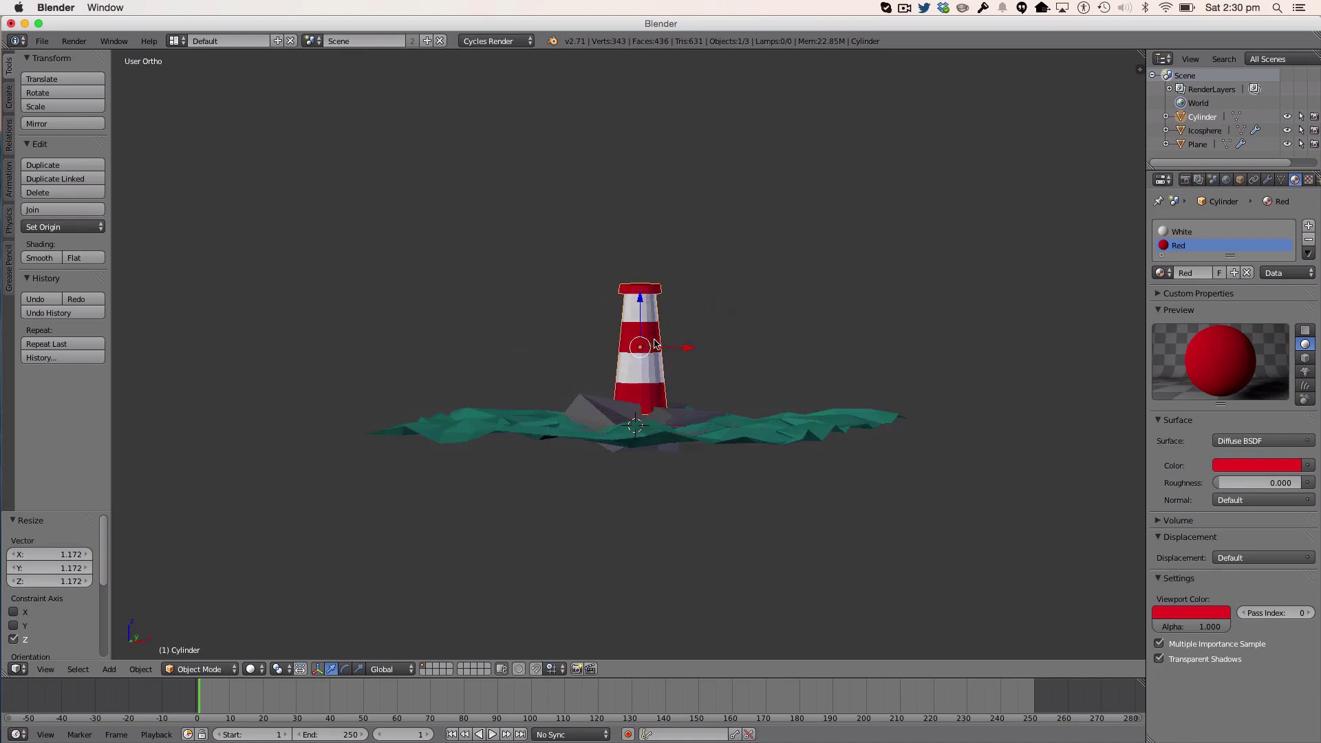
Step: Add a 20-vertex mesh cylinder and raise it about 8.74 along the Z axis above the tower
key("KP_1")
scroll(655, 344, "up", 5)
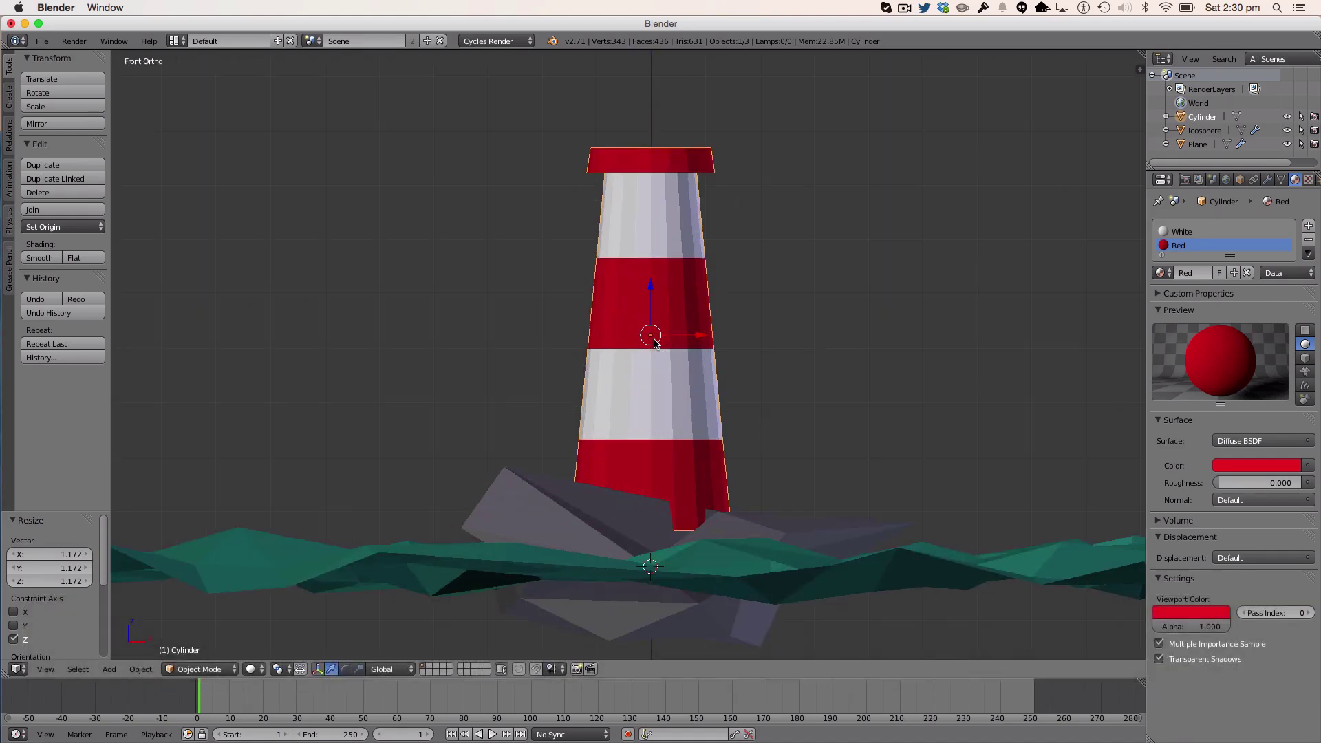
key("shift+a")
mouse_move(655, 342)
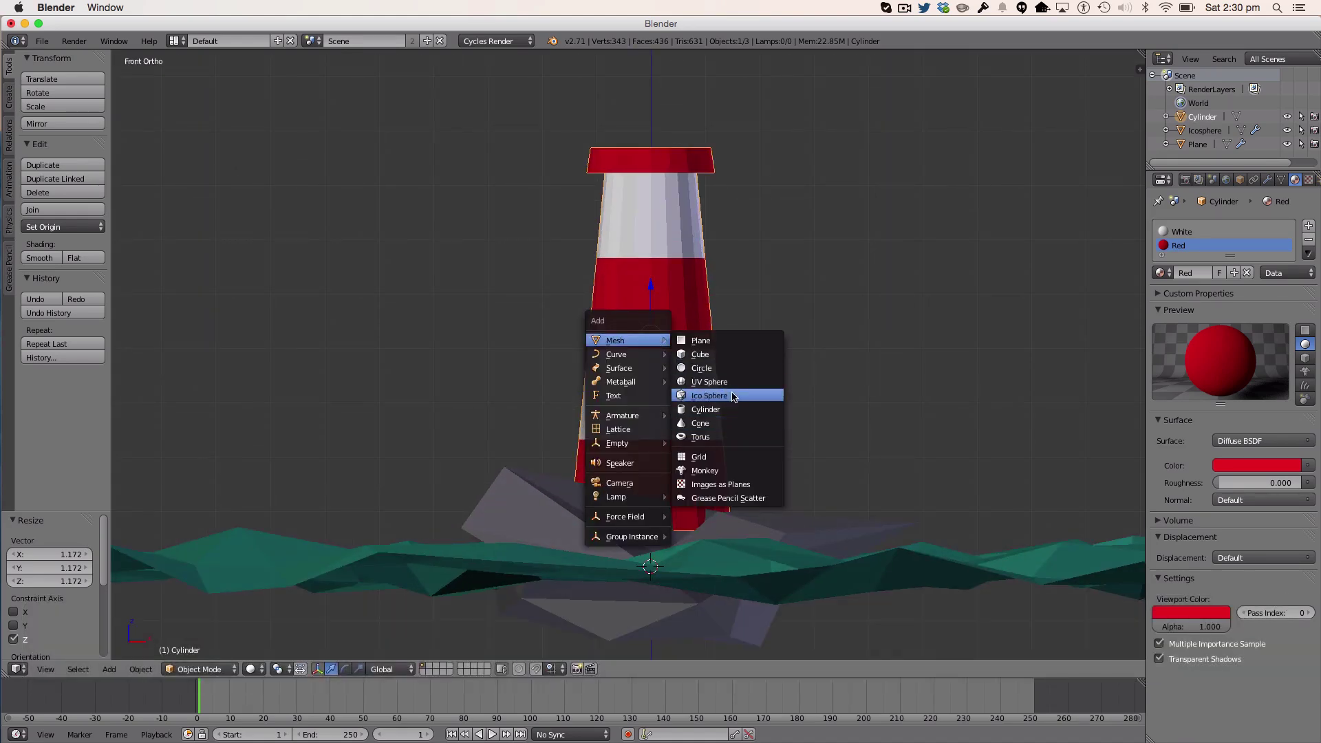
left_click(735, 409)
key("g")
key("z")
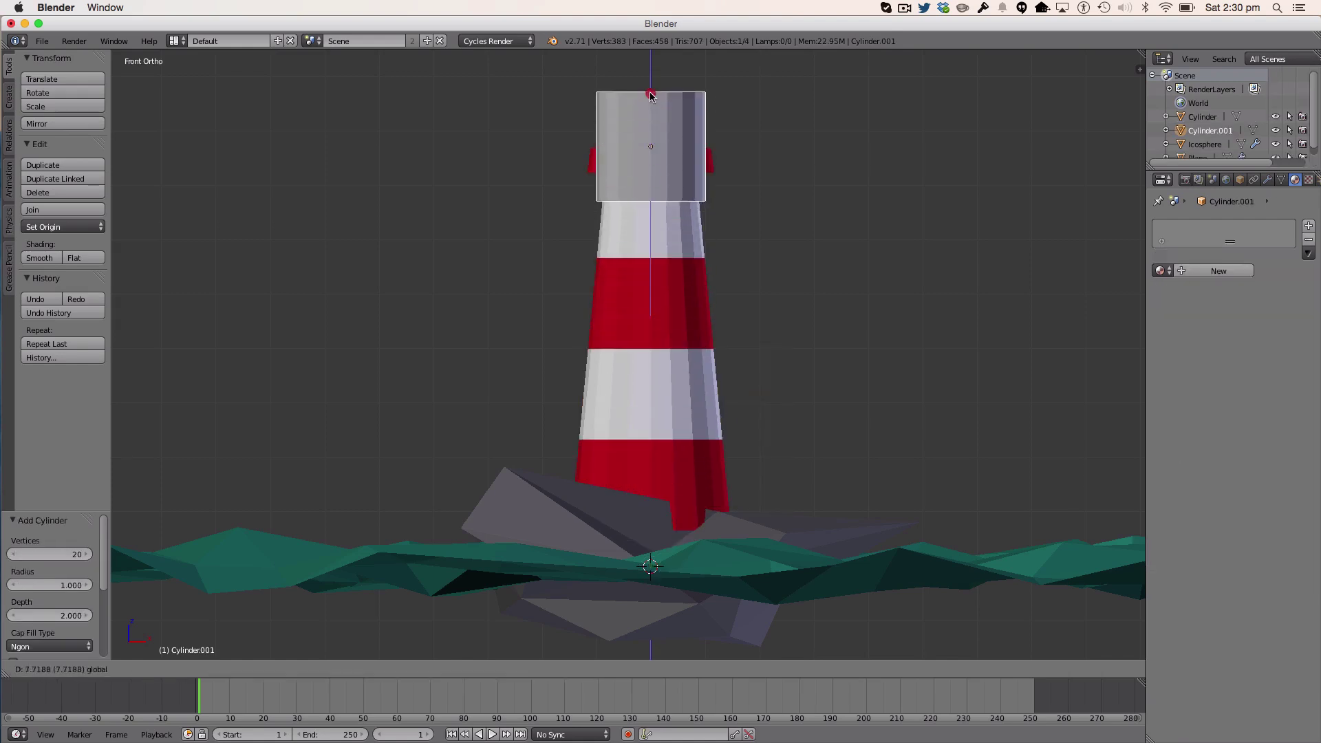
left_click(643, 654)
Step: Scale the new cylinder to about 0.11 and move it about 2.01 along the Y axis near the cap's rim
key("KP_7")
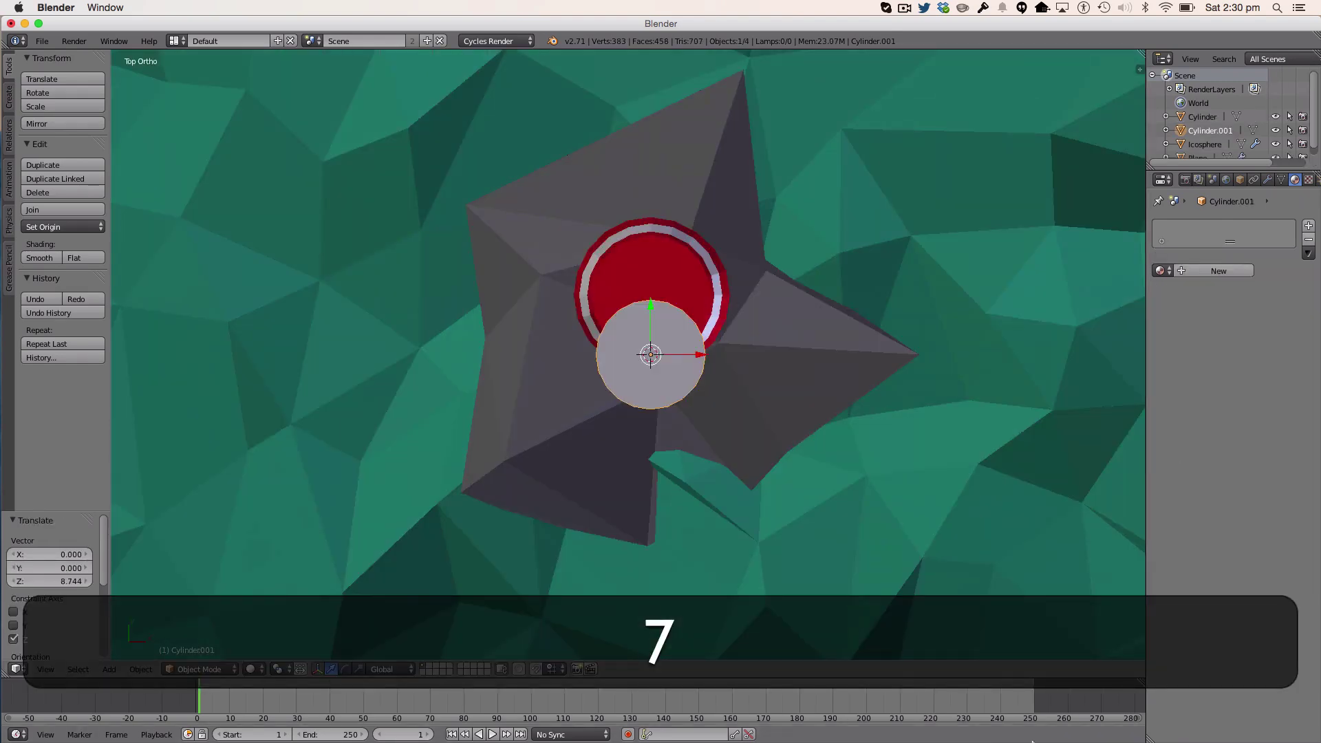
key("s")
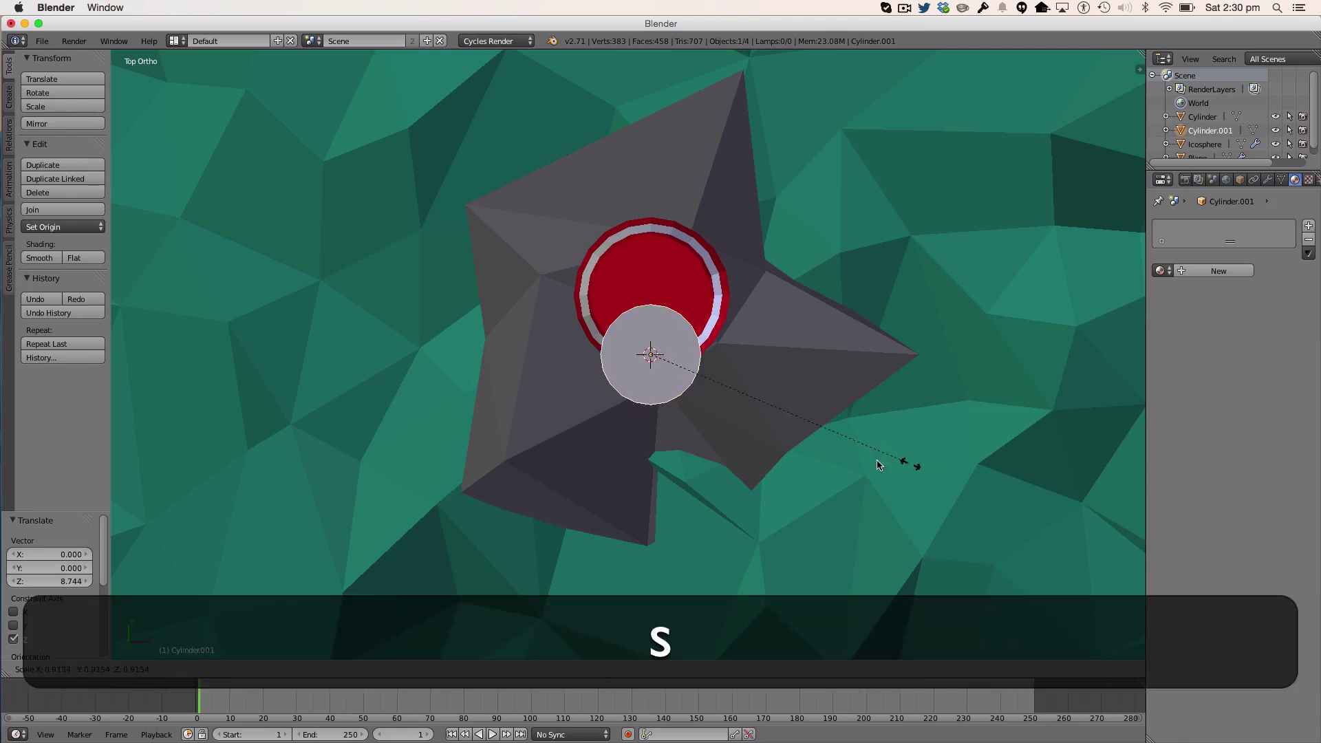
left_click(656, 383)
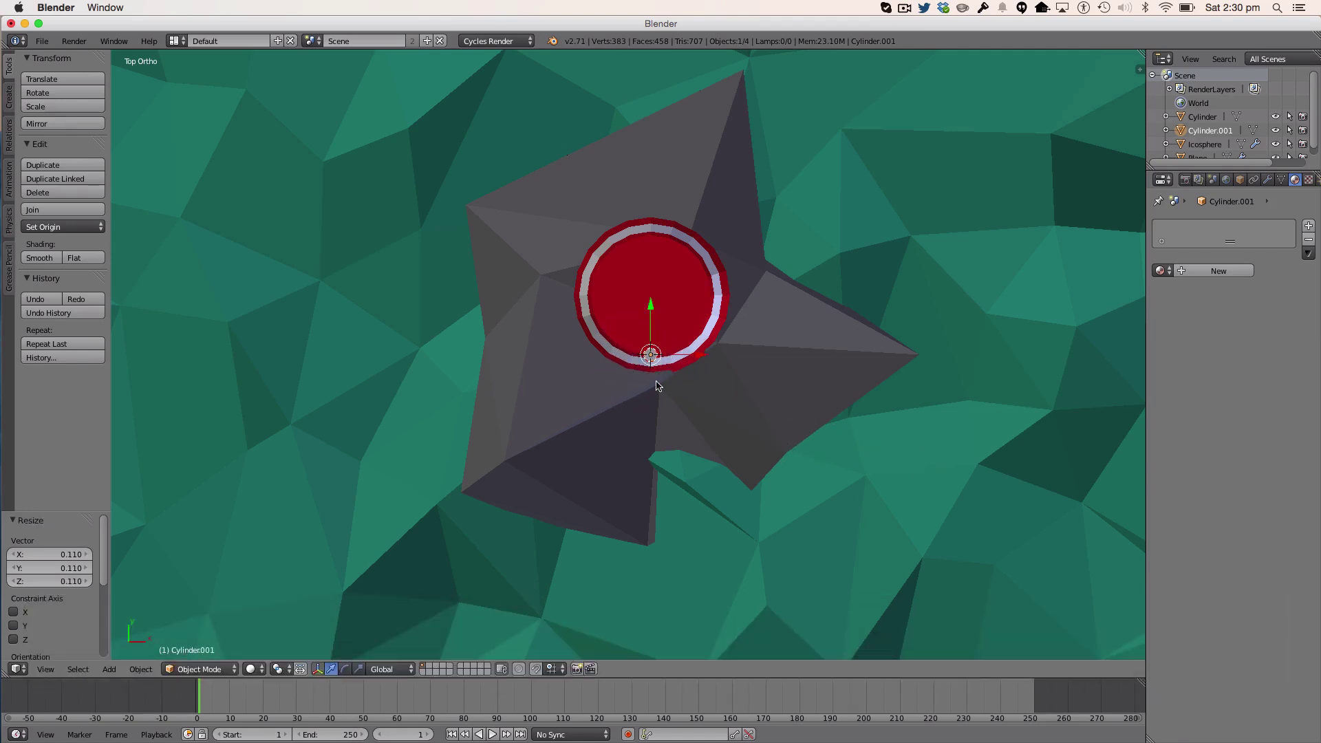
left_click_drag(654, 314, 654, 200)
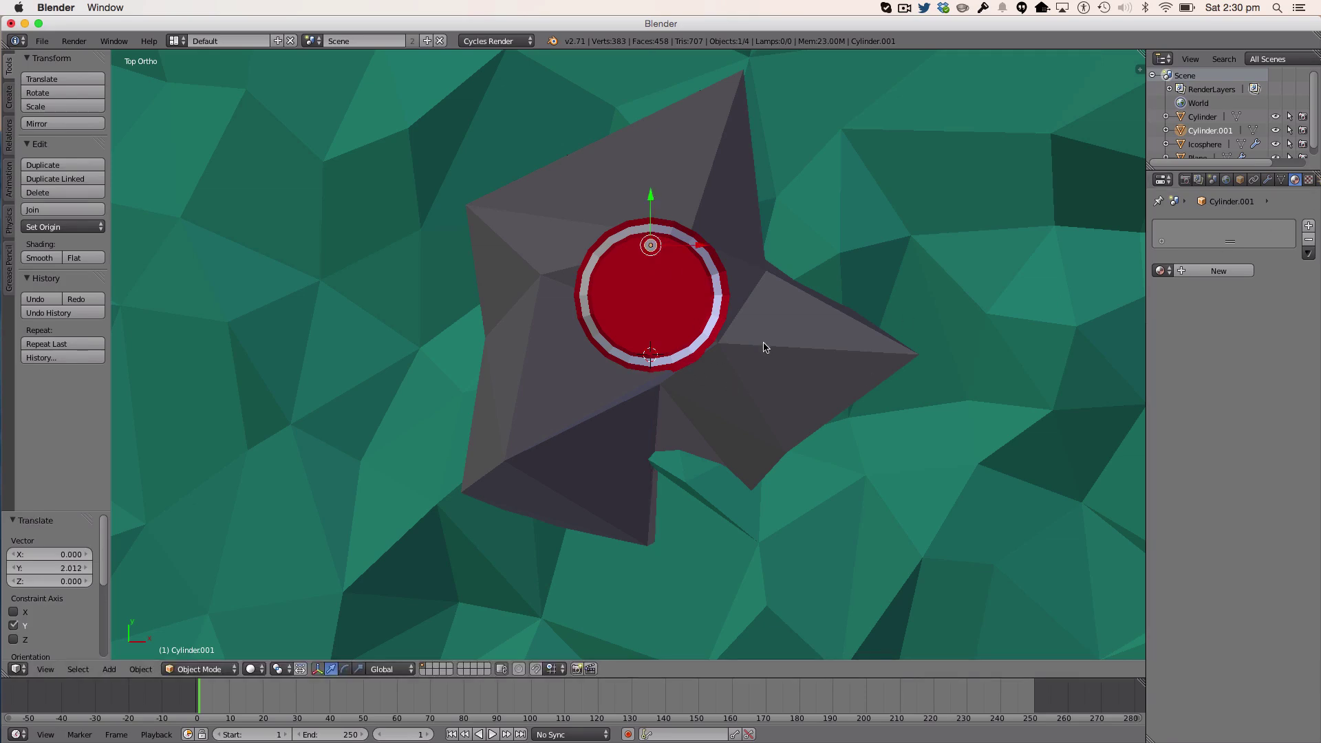
Step: Lower the small cylinder about 0.98 along the Z axis onto the tower's cap and return to top view
middle_click_drag(761, 345, 988, 195)
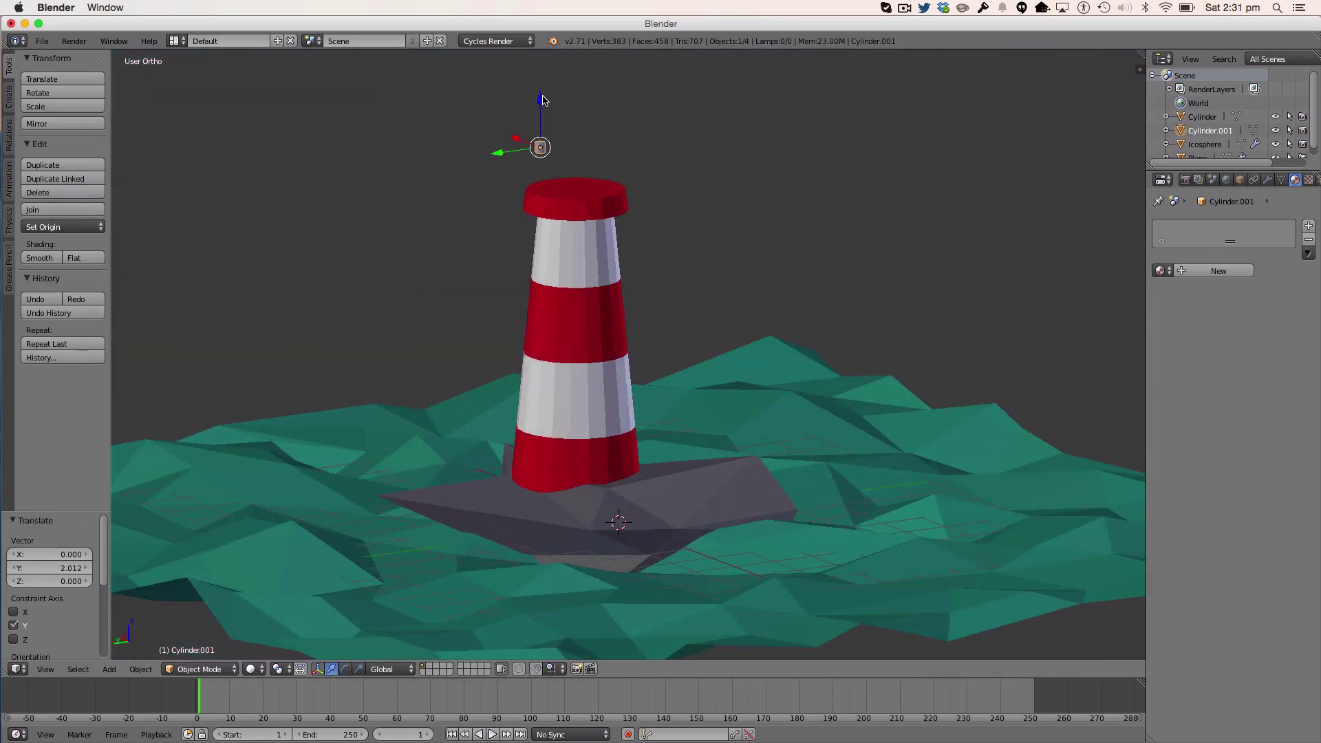
left_click_drag(543, 100, 541, 144)
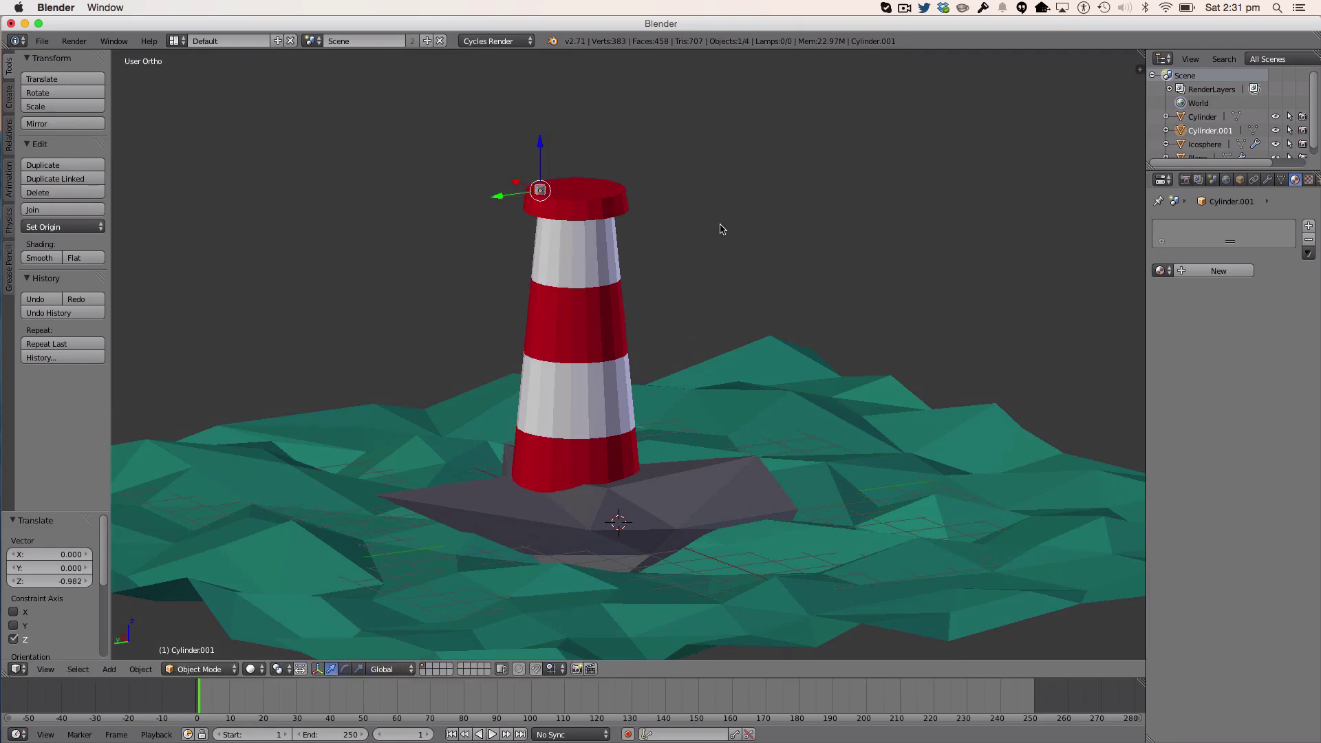
middle_click_drag(722, 229, 434, 326)
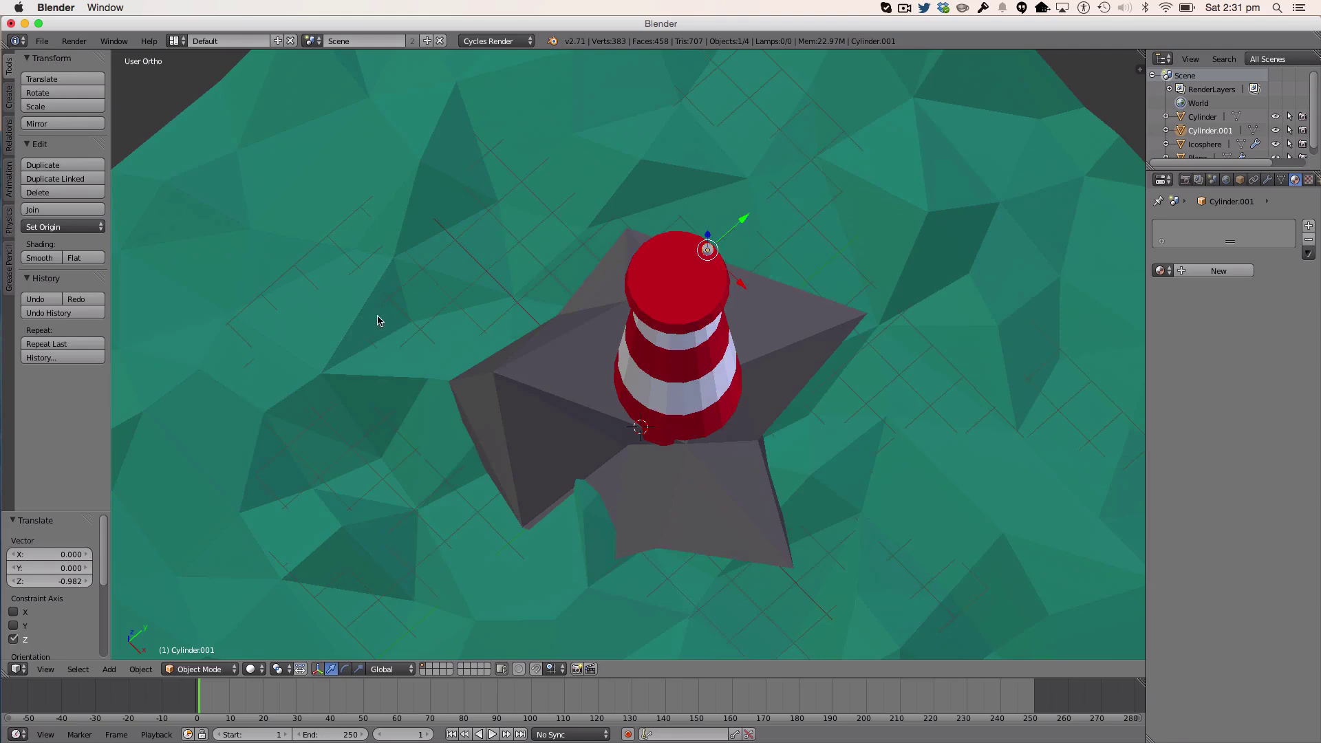
key("KP_7")
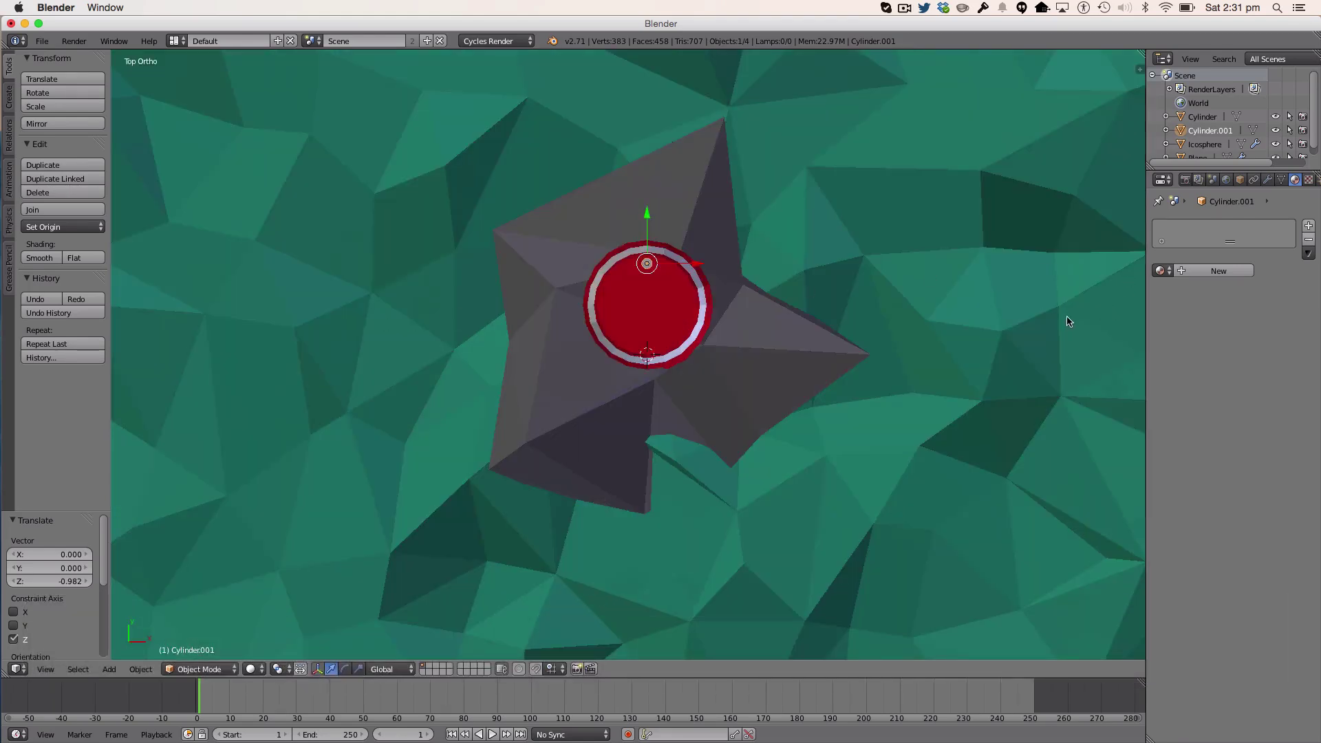
left_click(1205, 272)
left_click(1247, 462)
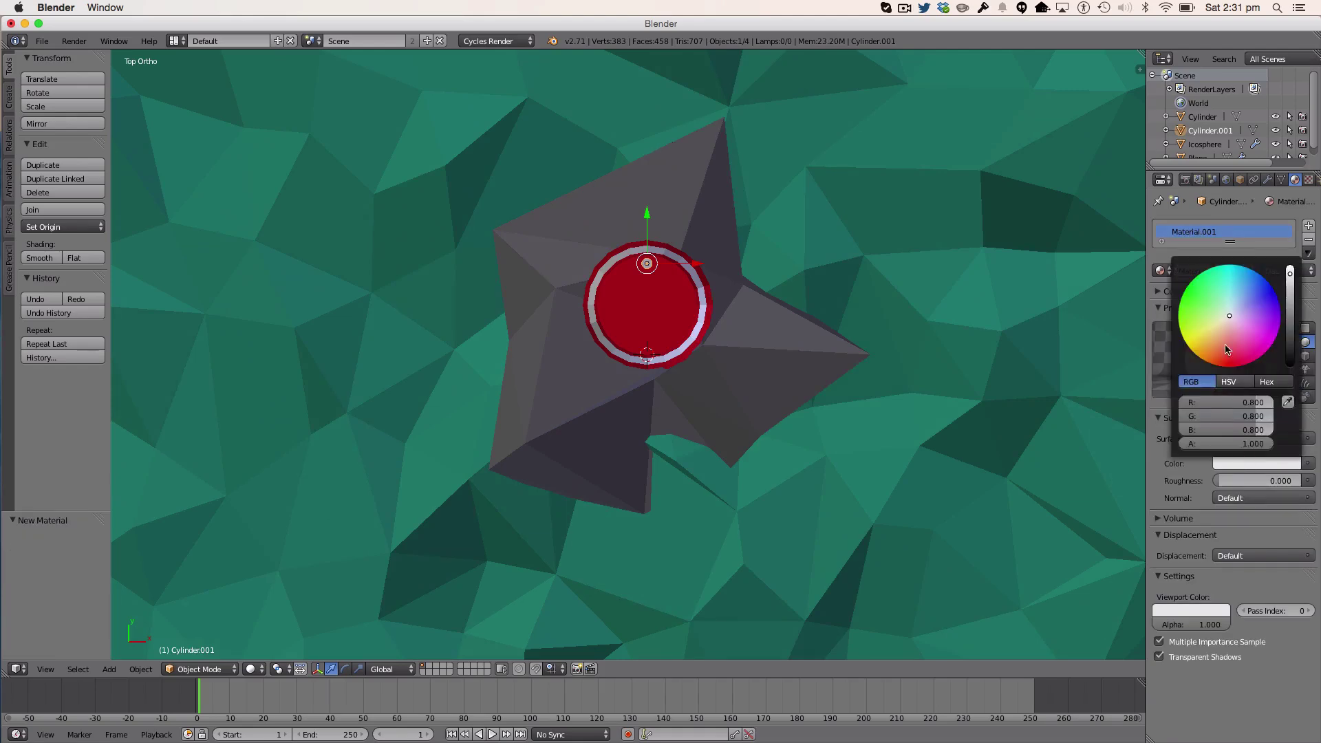
left_click(1309, 239)
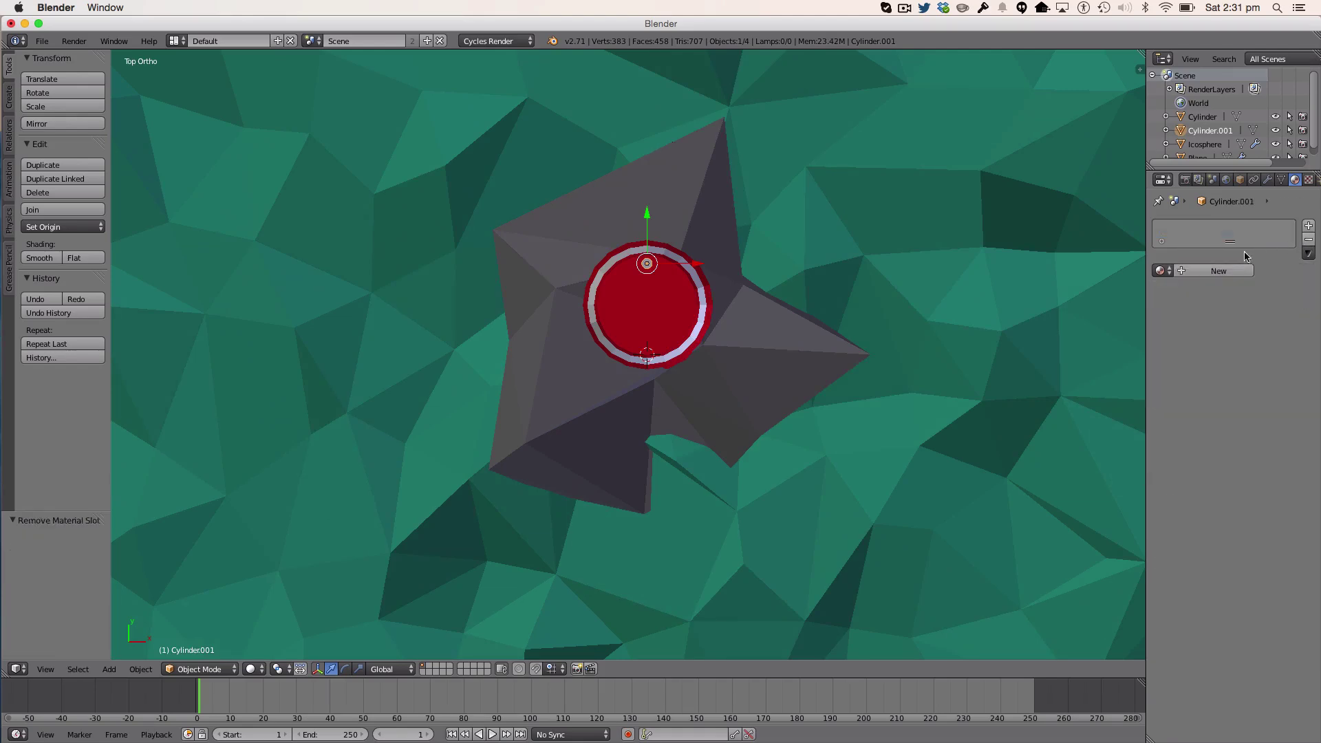
Step: Assign the existing White material to the small cylinder
left_click(1162, 271)
left_click(1030, 357)
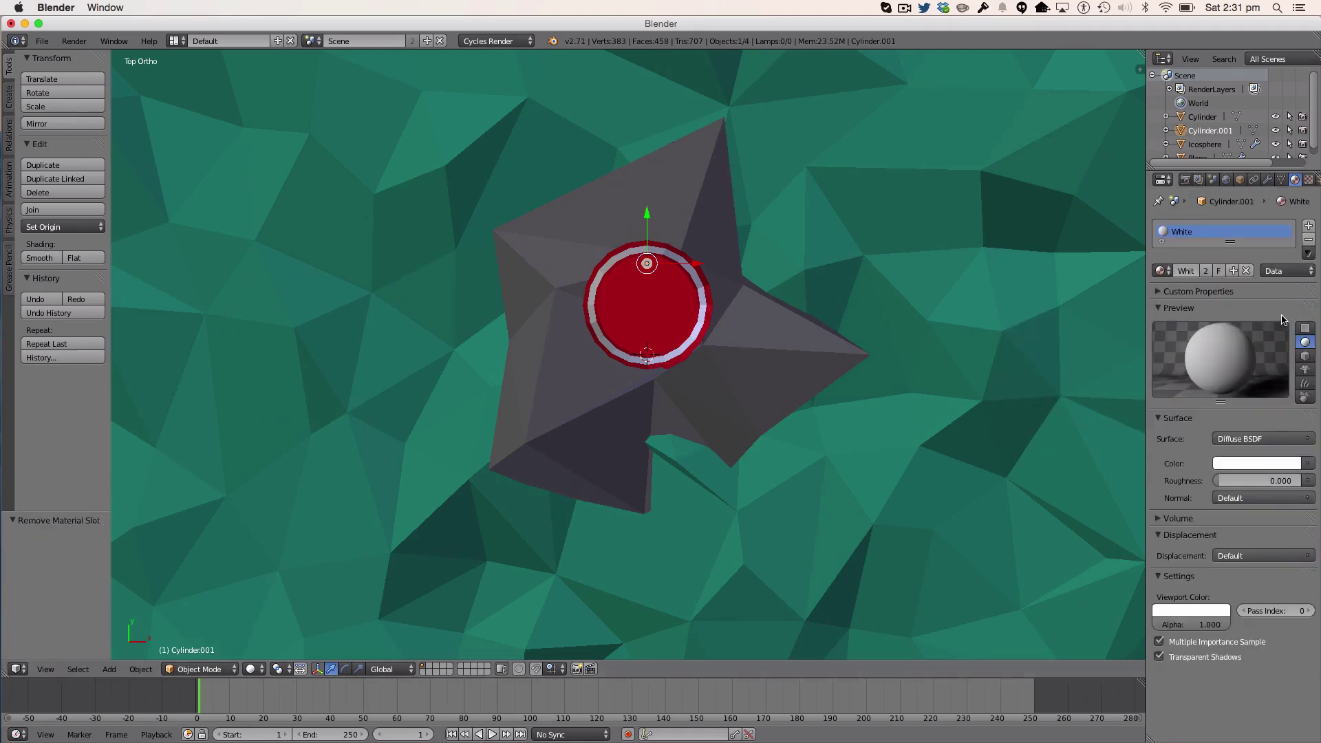
Step: Add a Mirror modifier to the small cylinder on the Y axis only, with the tower object Cylinder as the mirror object
left_click(1269, 180)
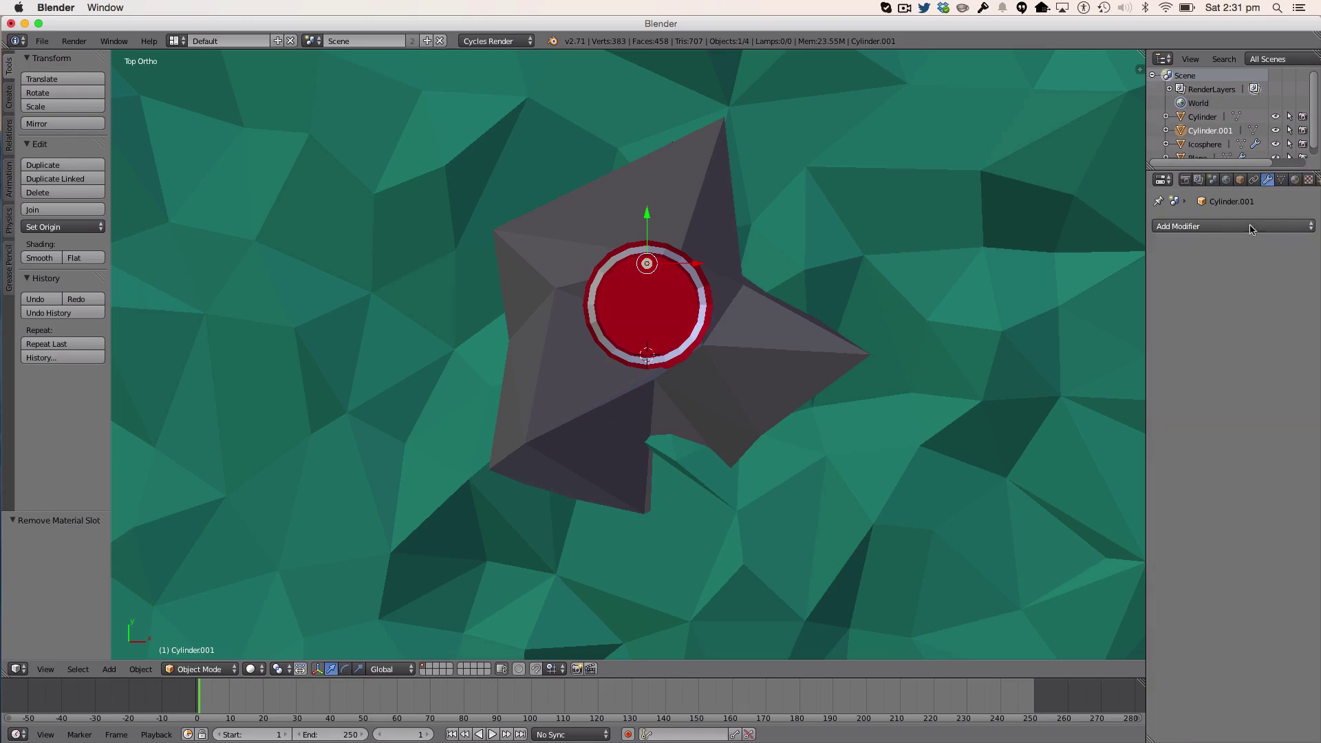
middle_click_drag(859, 401, 182, 227)
key("KP_7")
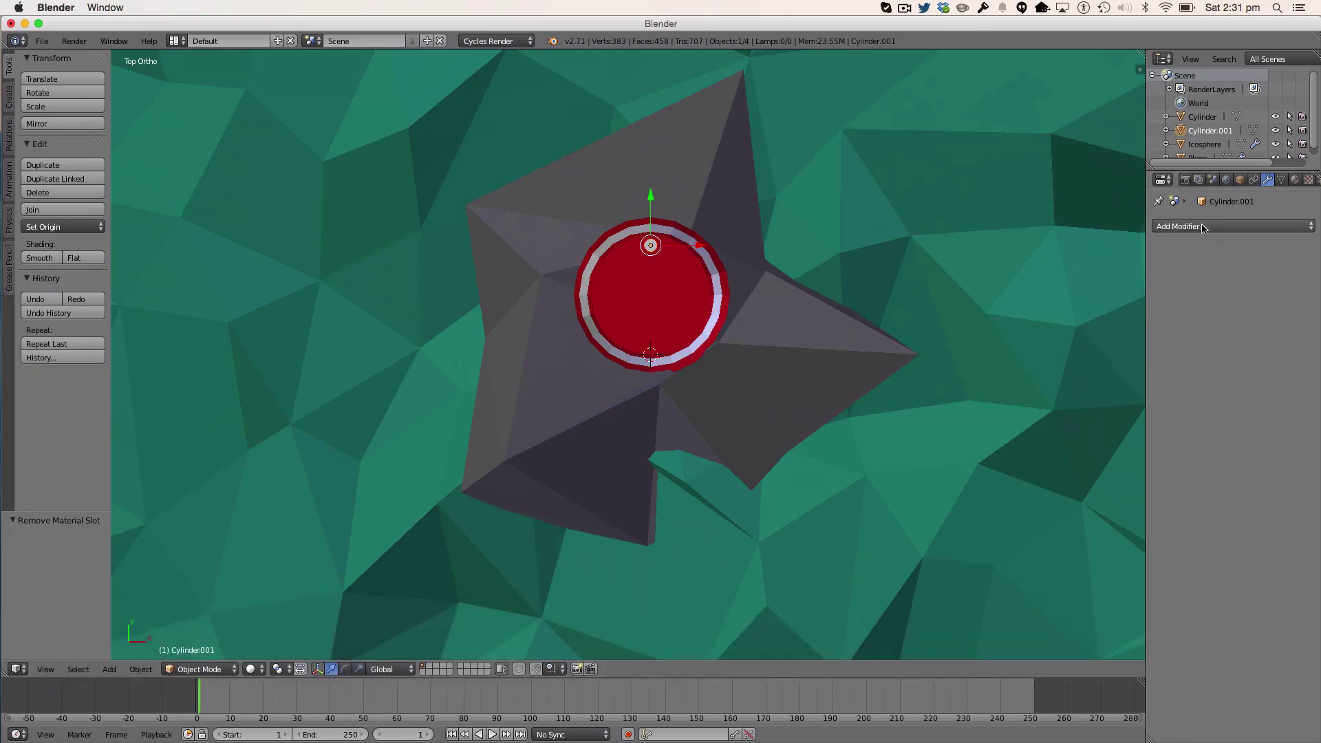
left_click(1204, 229)
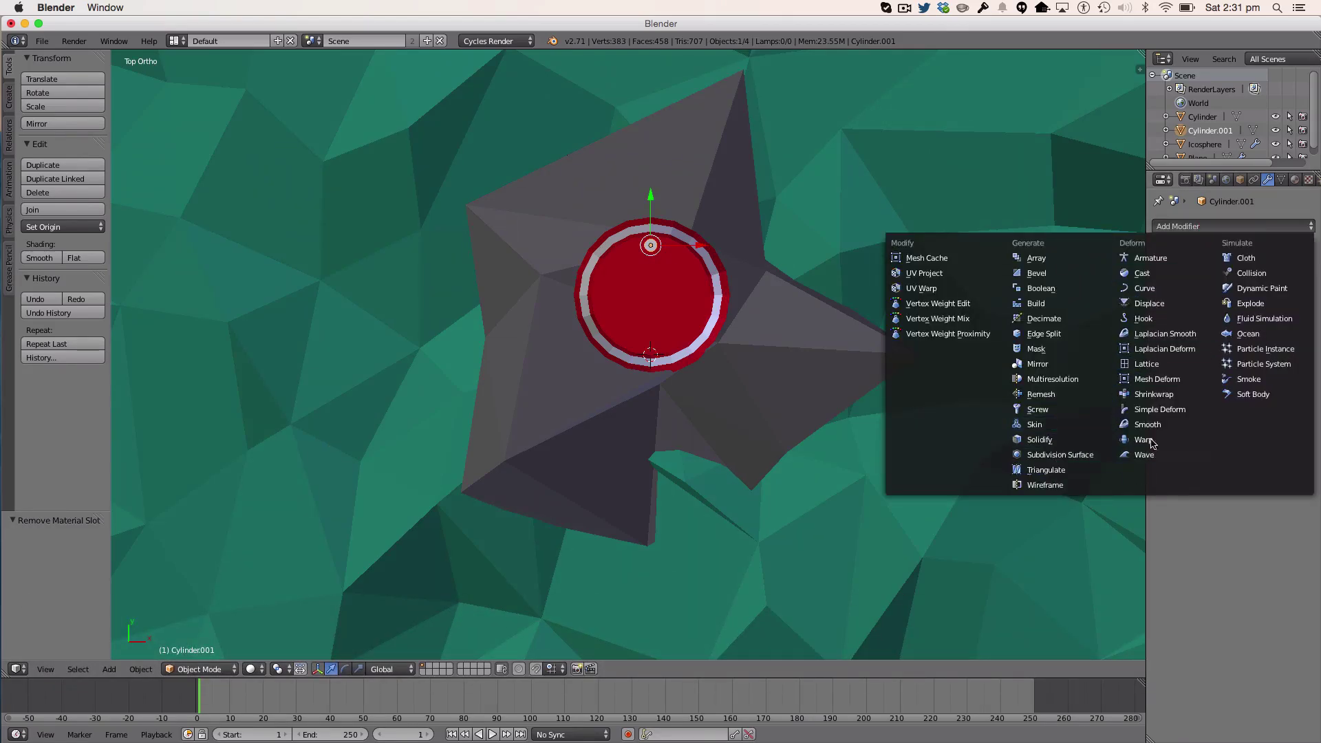
left_click(1037, 364)
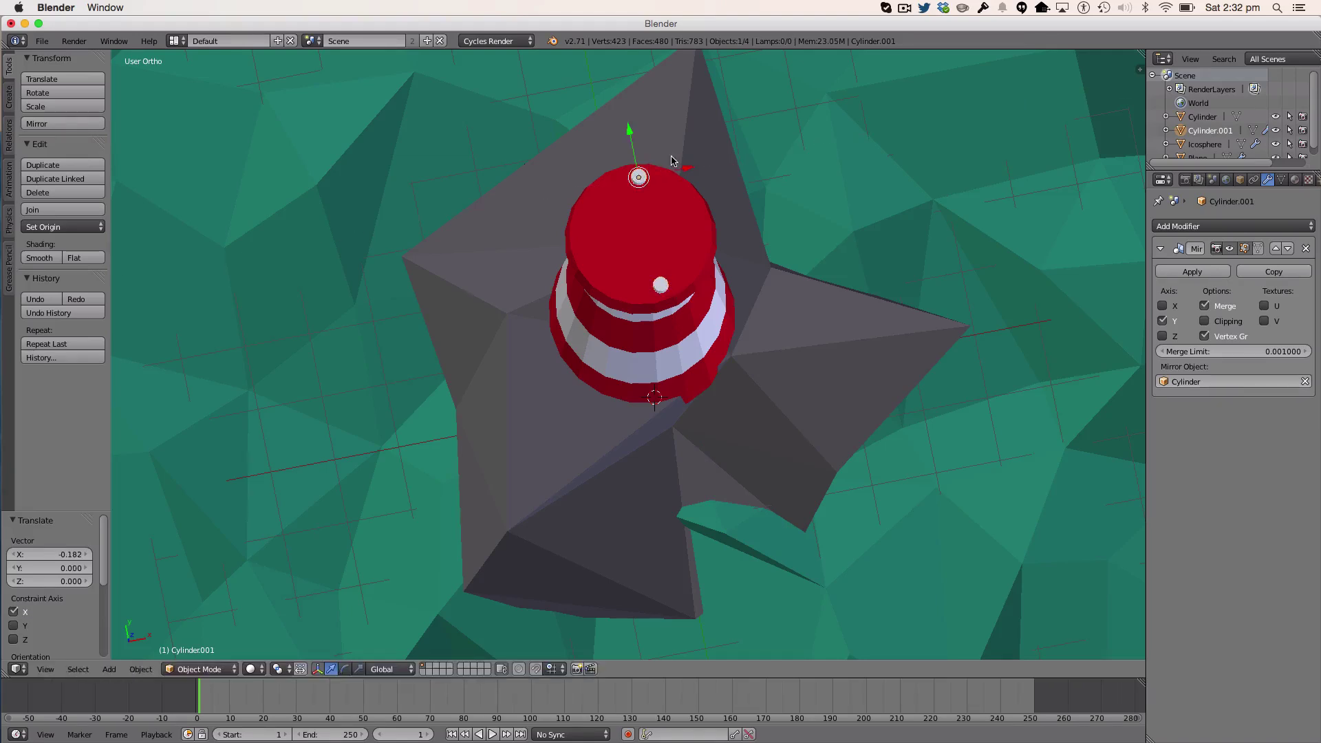
key("KP_7")
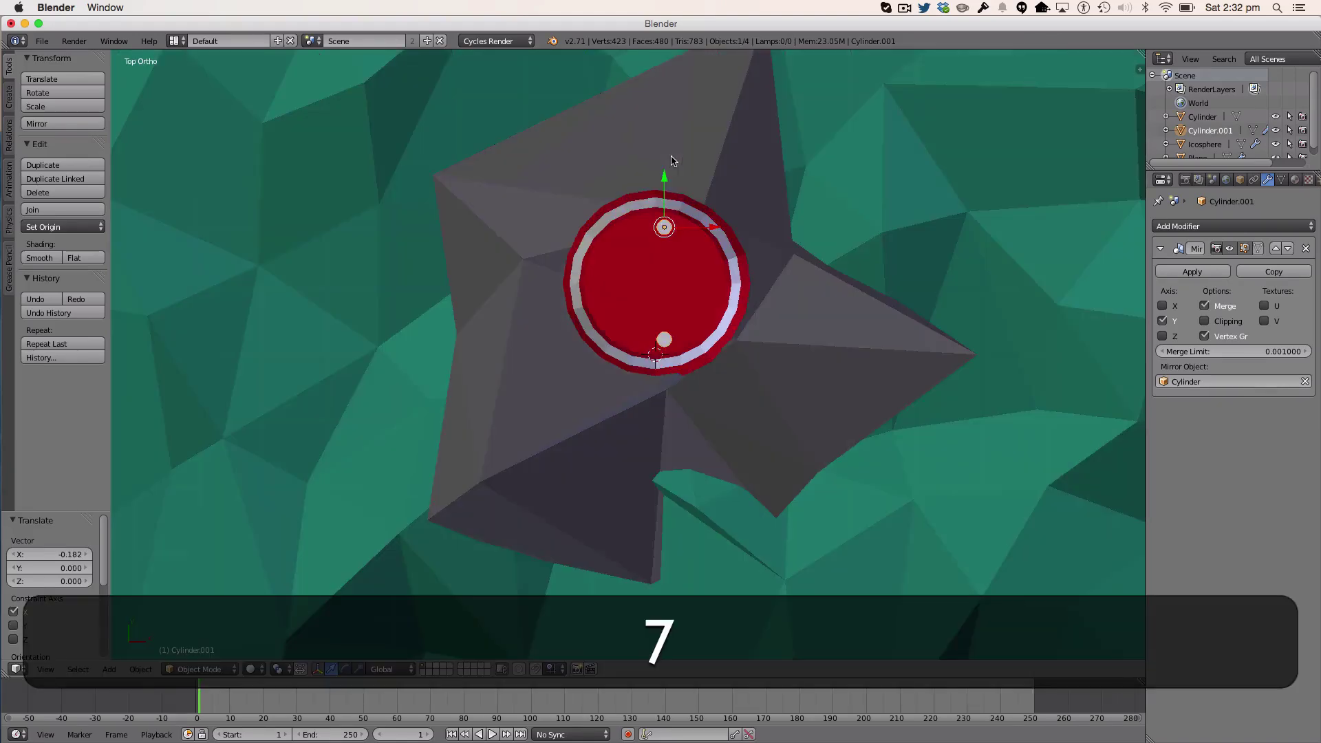
Step: Shift the first post about -0.116 along X and 0.116 along Y, and place a duplicate beside it along the cap's rim
left_click_drag(714, 227, 704, 224)
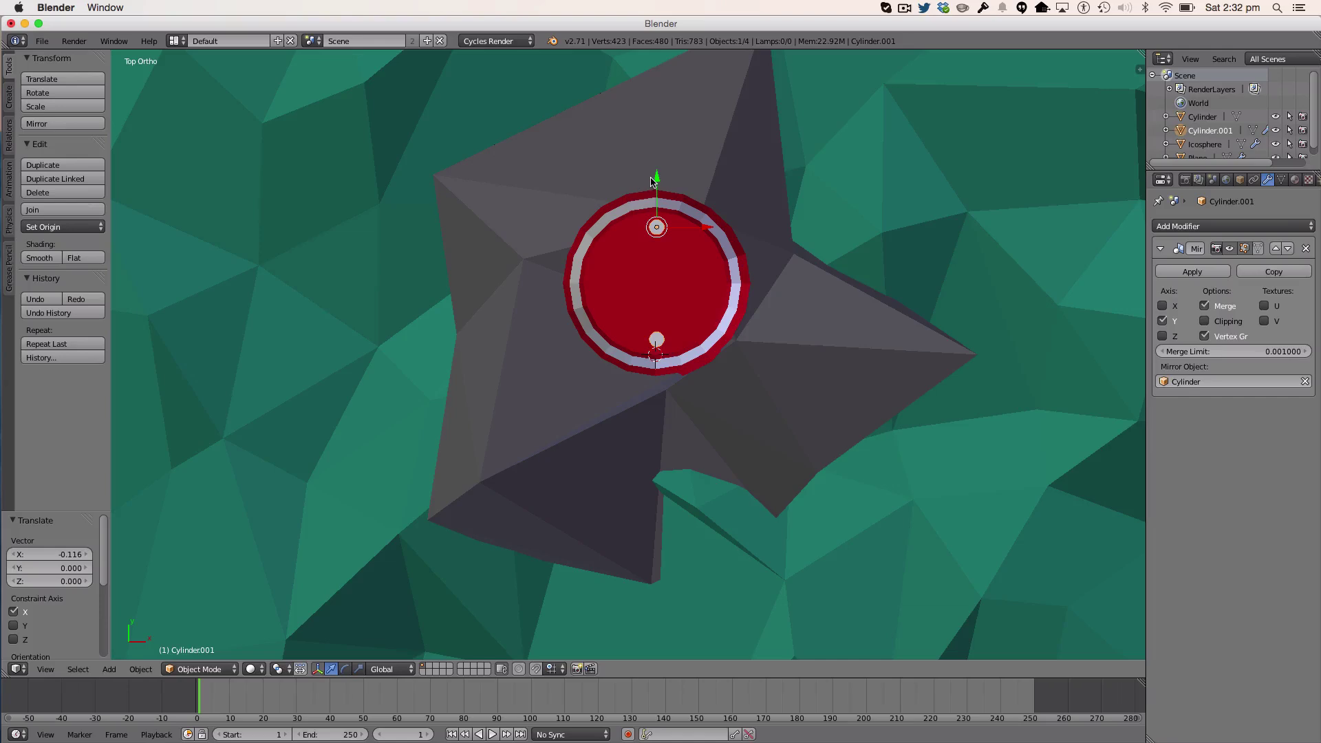
left_click_drag(653, 181, 651, 174)
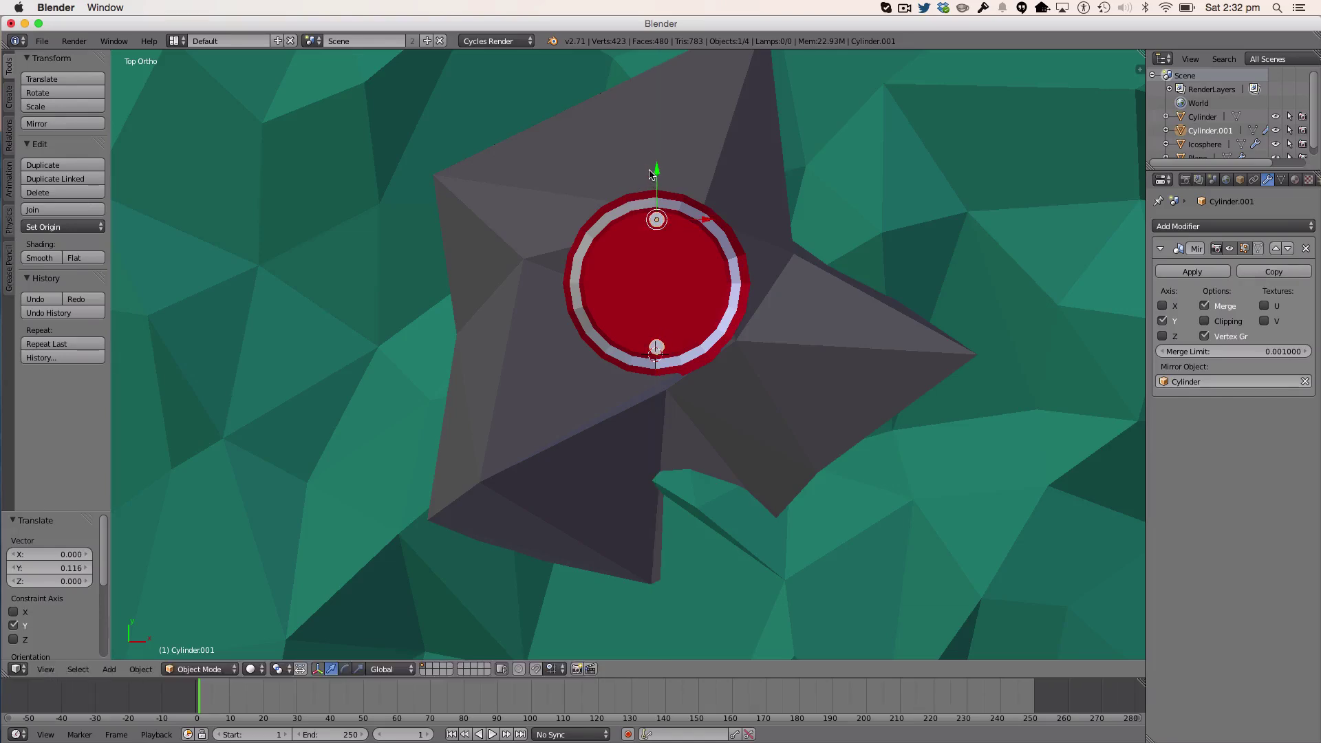
key("shift+d")
right_click(657, 181)
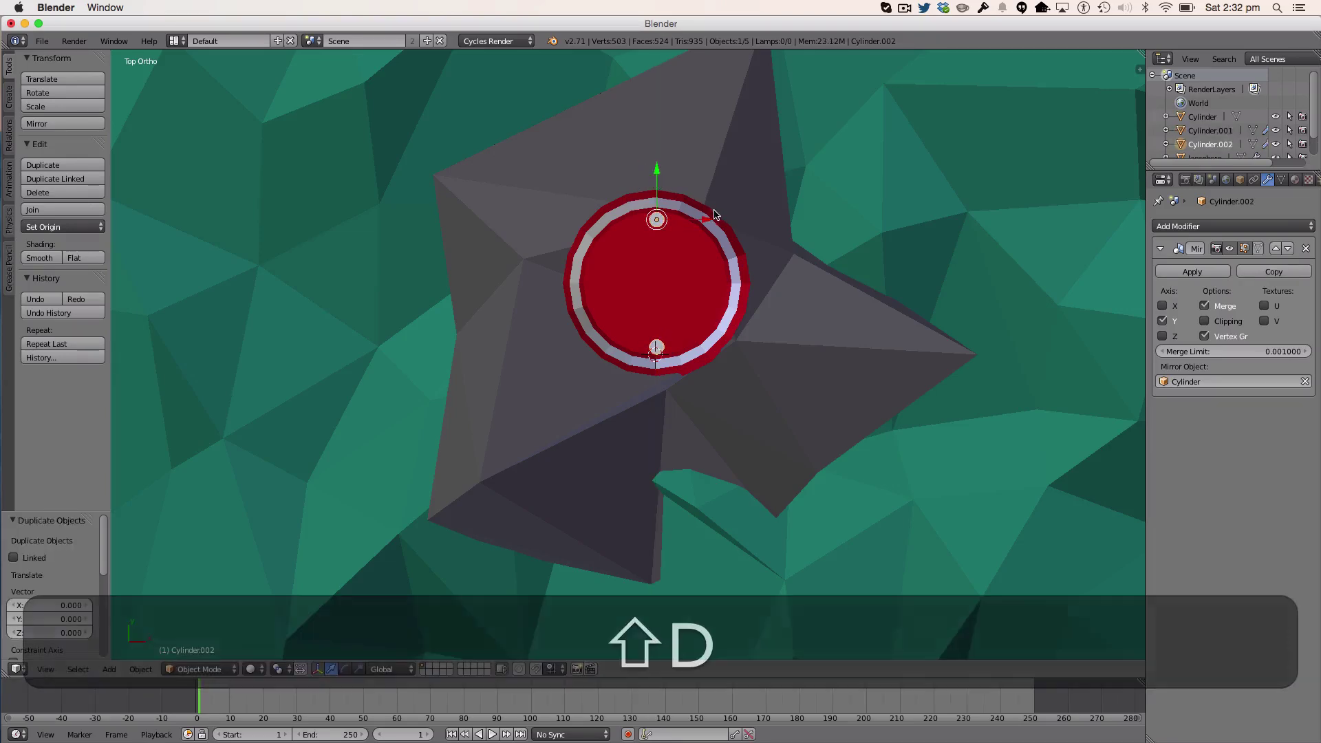
left_click_drag(709, 224, 734, 232)
left_click_drag(681, 169, 682, 177)
Step: Duplicate the second post and place the copy farther around the rim, about -0.221 along Y
key("shift+d")
right_click(729, 227)
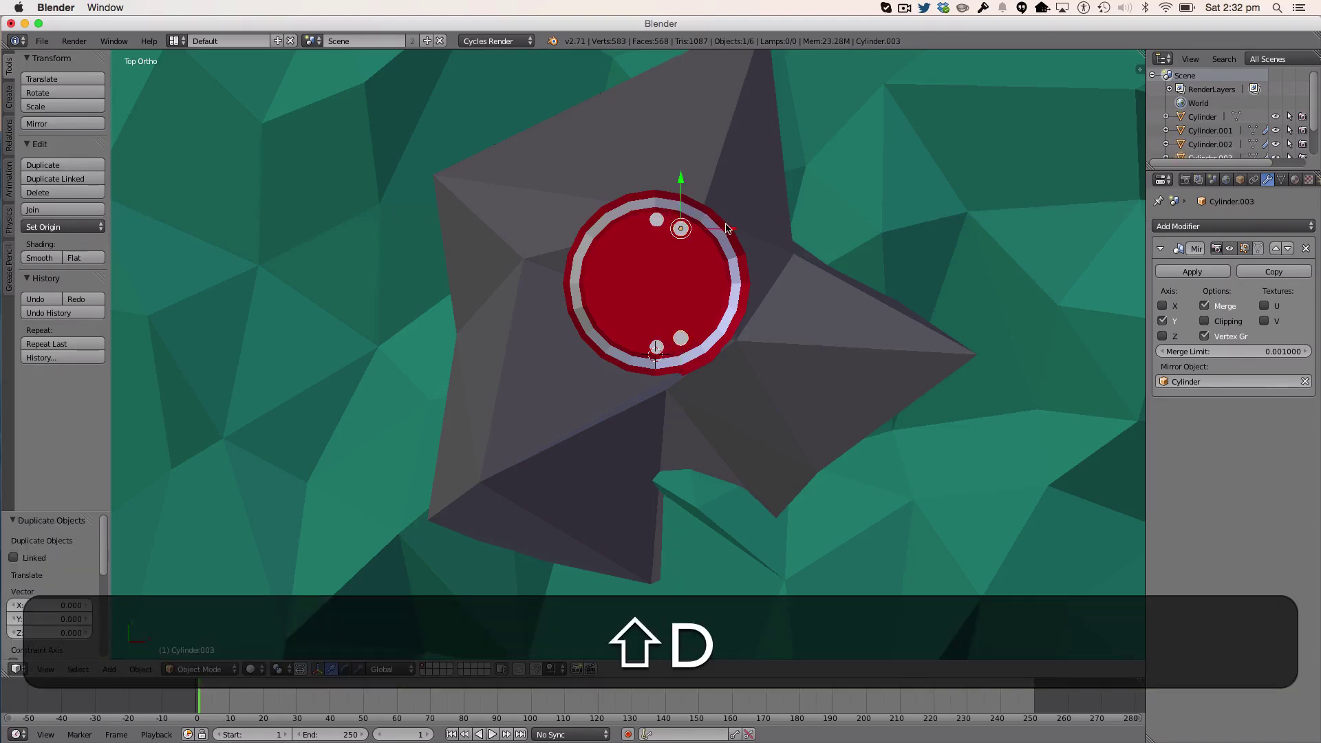
left_click_drag(728, 227, 753, 228)
left_click_drag(706, 180, 705, 195)
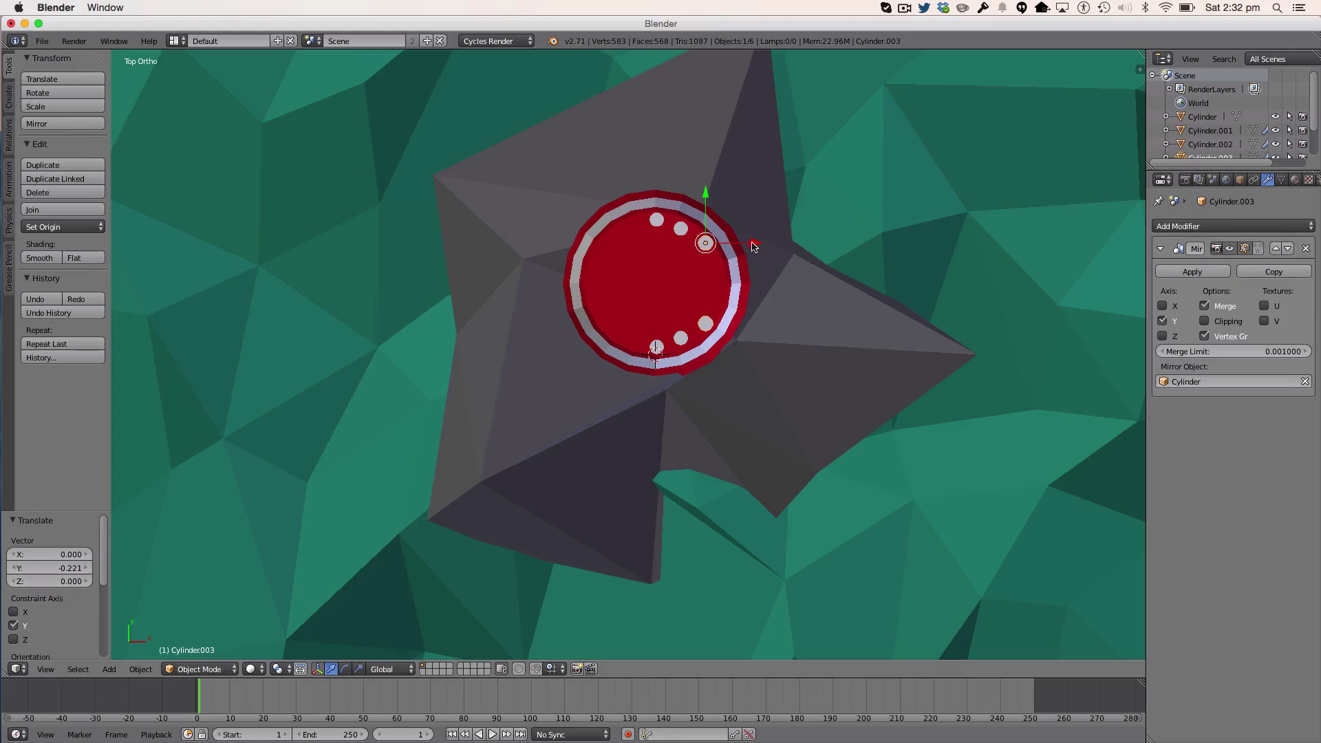
Step: Duplicate the third post, move the copy about 0.295 along X and shift it along Y toward the rim's curve
key("shift+d")
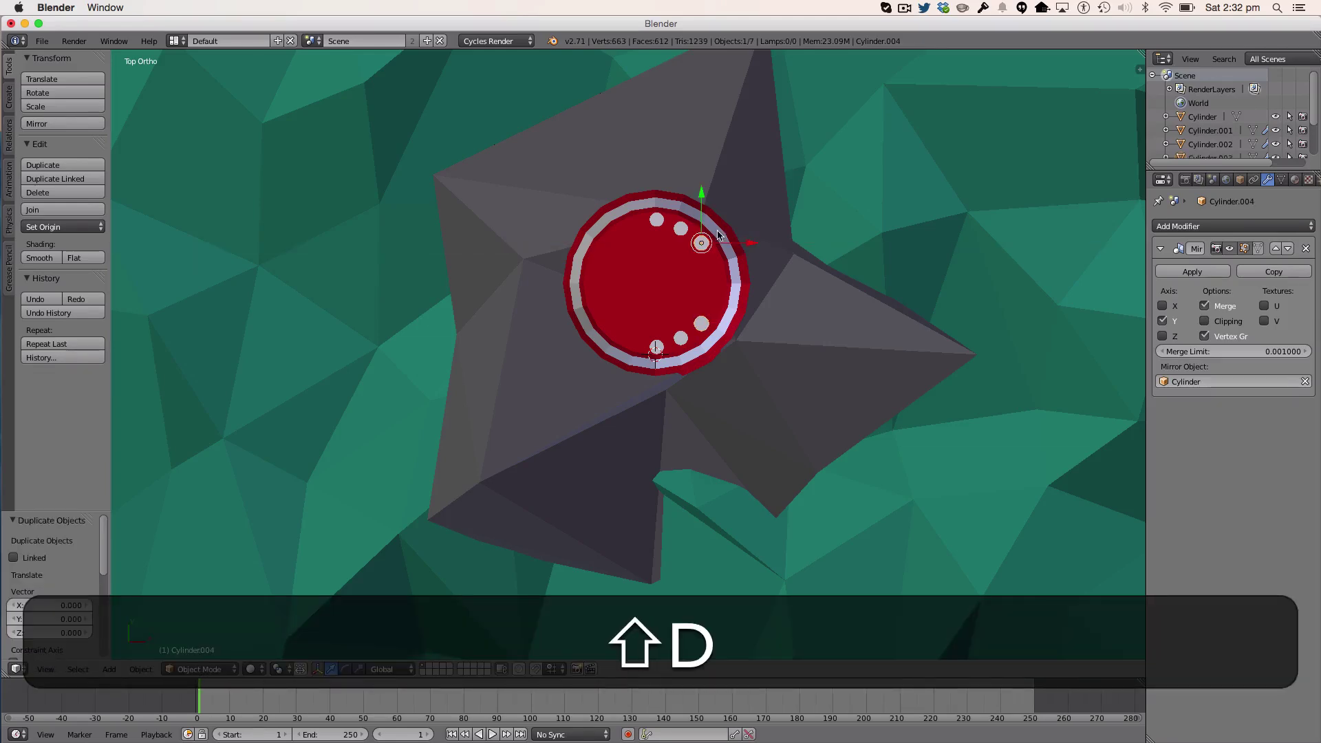
key("x")
left_click(724, 208)
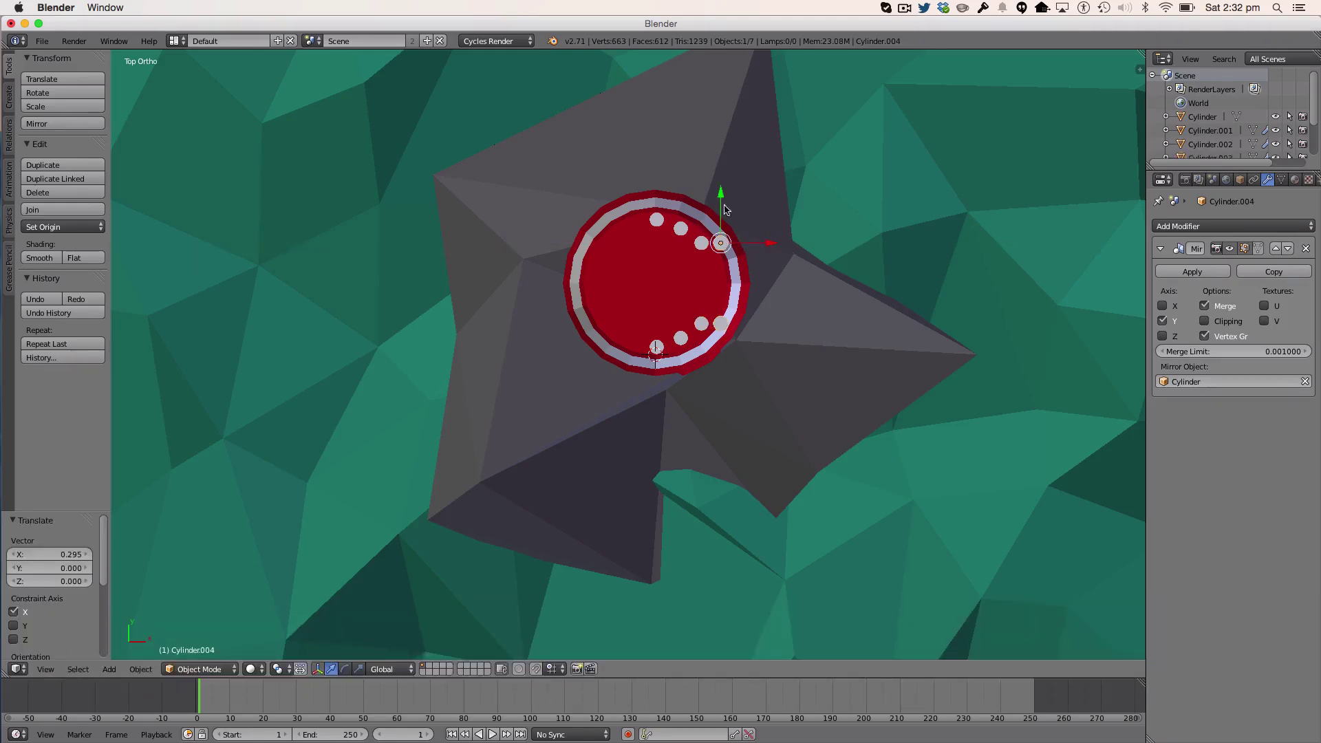
left_click_drag(717, 203, 721, 212)
Step: Continue fitting and duplicating posts around the cap's rim, including copies on its negative X side
left_click_drag(783, 256, 760, 253)
left_click_drag(717, 205, 717, 235)
key("shift+d")
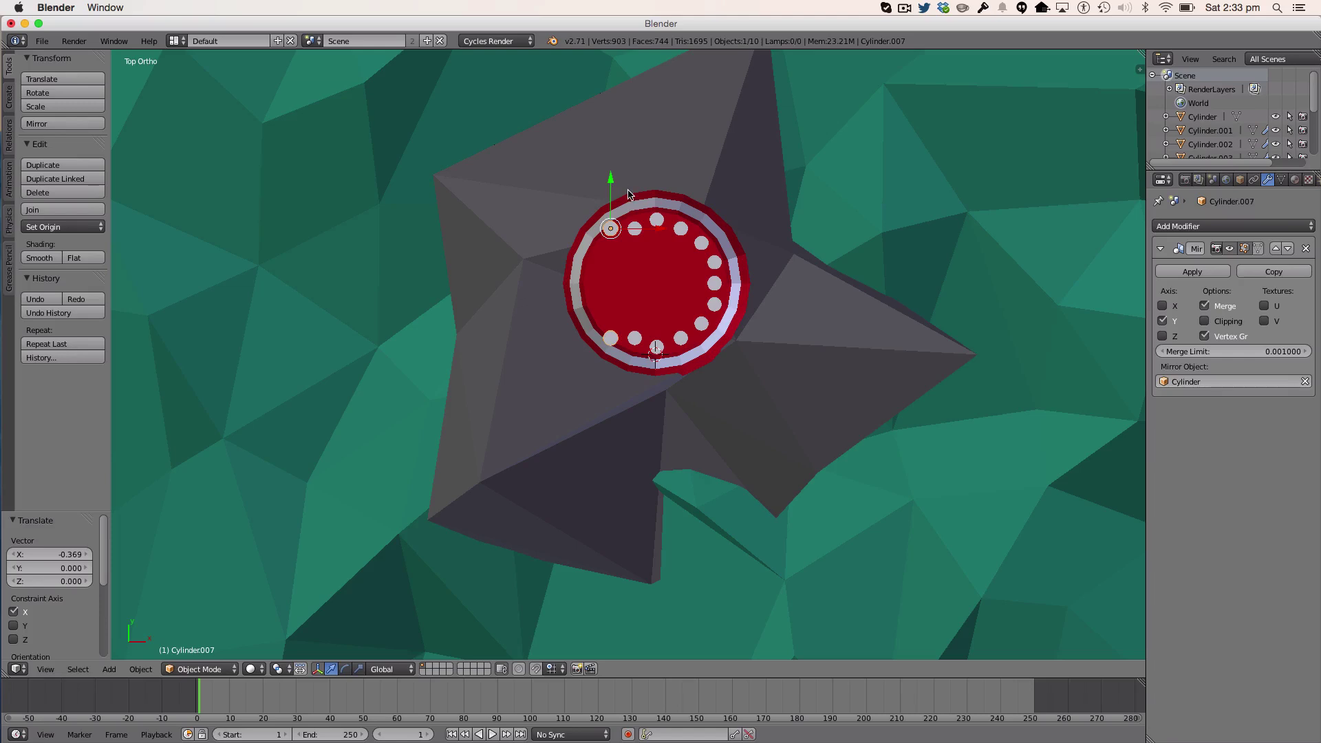
left_click_drag(610, 177, 612, 189)
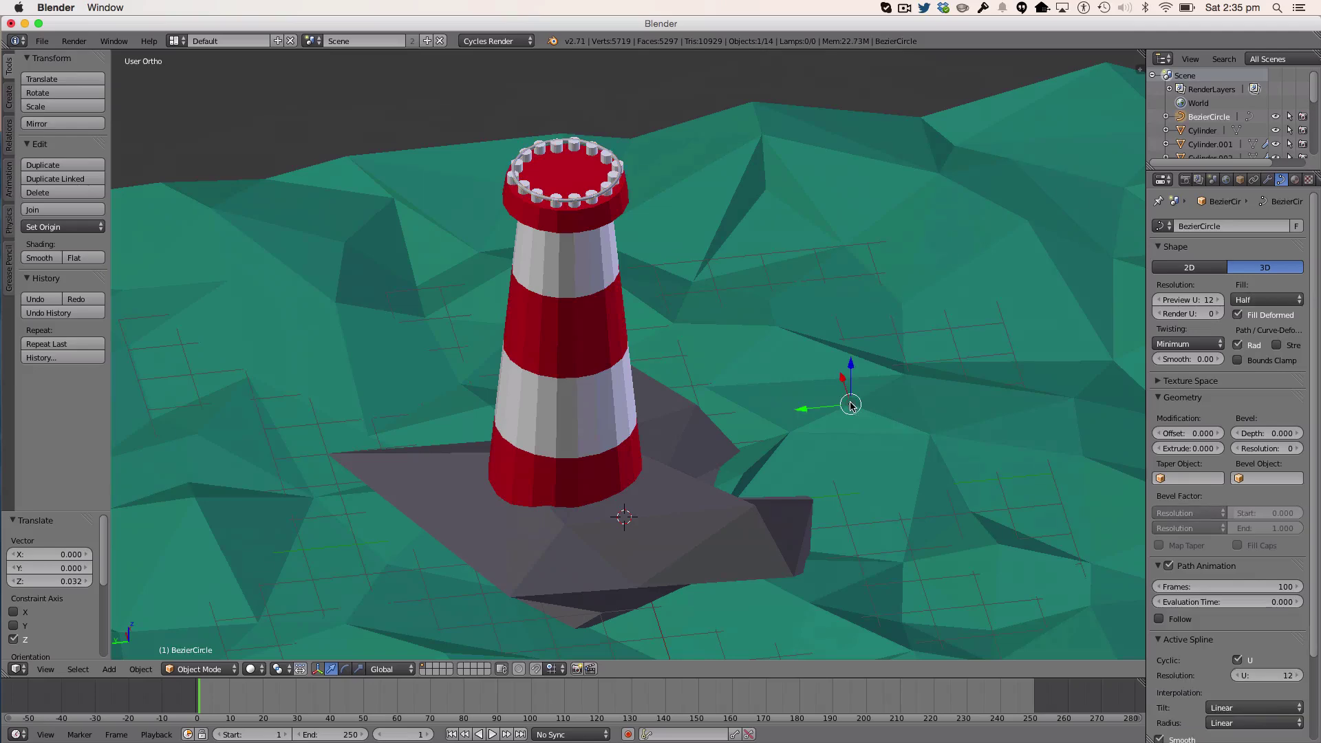
Step: Rescale the Bezier circle beside the lighthouse
key("s")
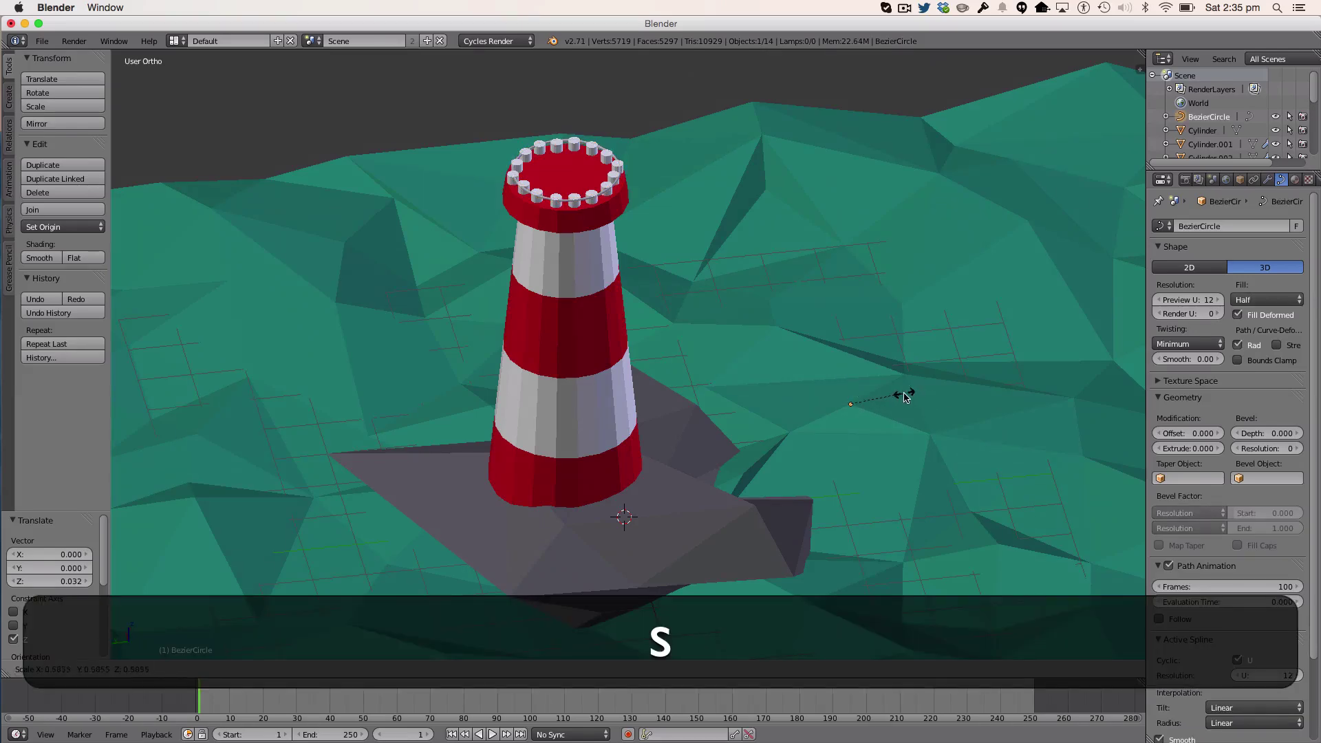
left_click(921, 397)
middle_click_drag(662, 393, 742, 467)
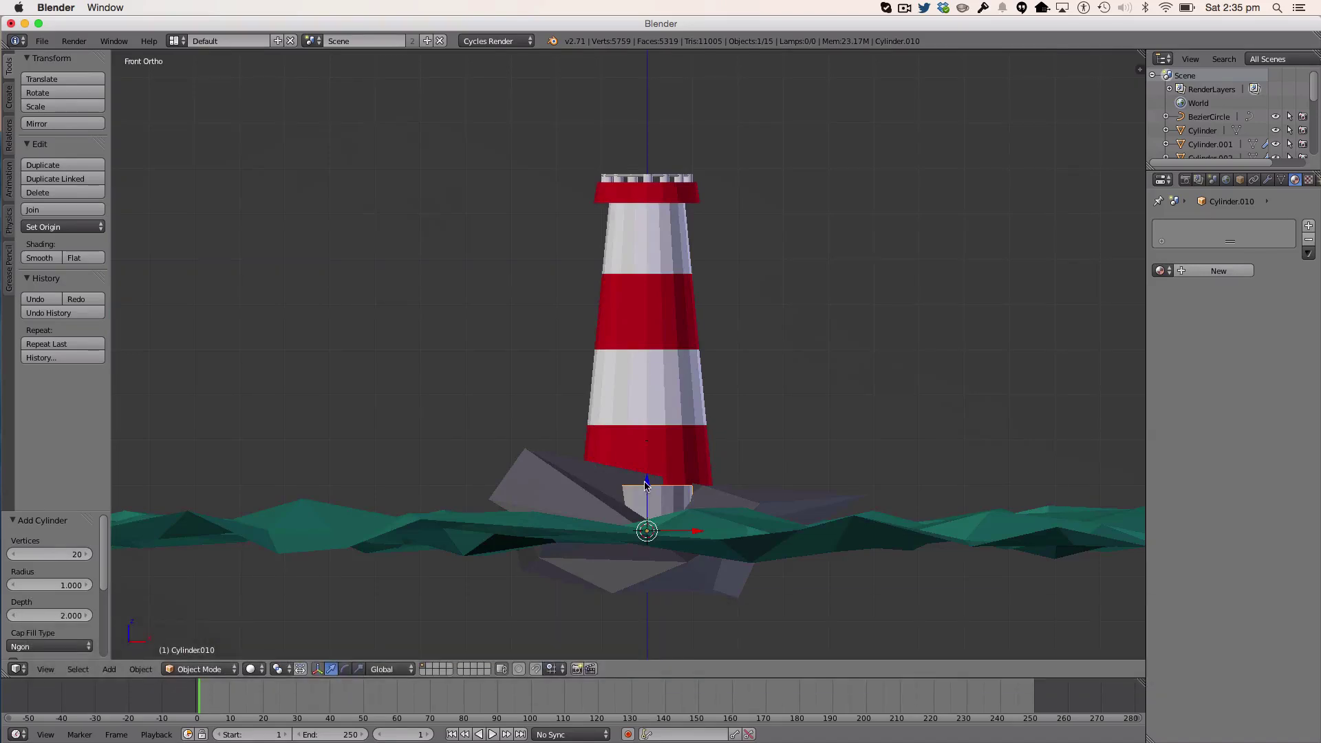
Step: Raise the new 20-vertex cylinder about 8.868 along Z onto the tower's cap and scale it down to fit inside the posts
left_click_drag(646, 486, 590, 77)
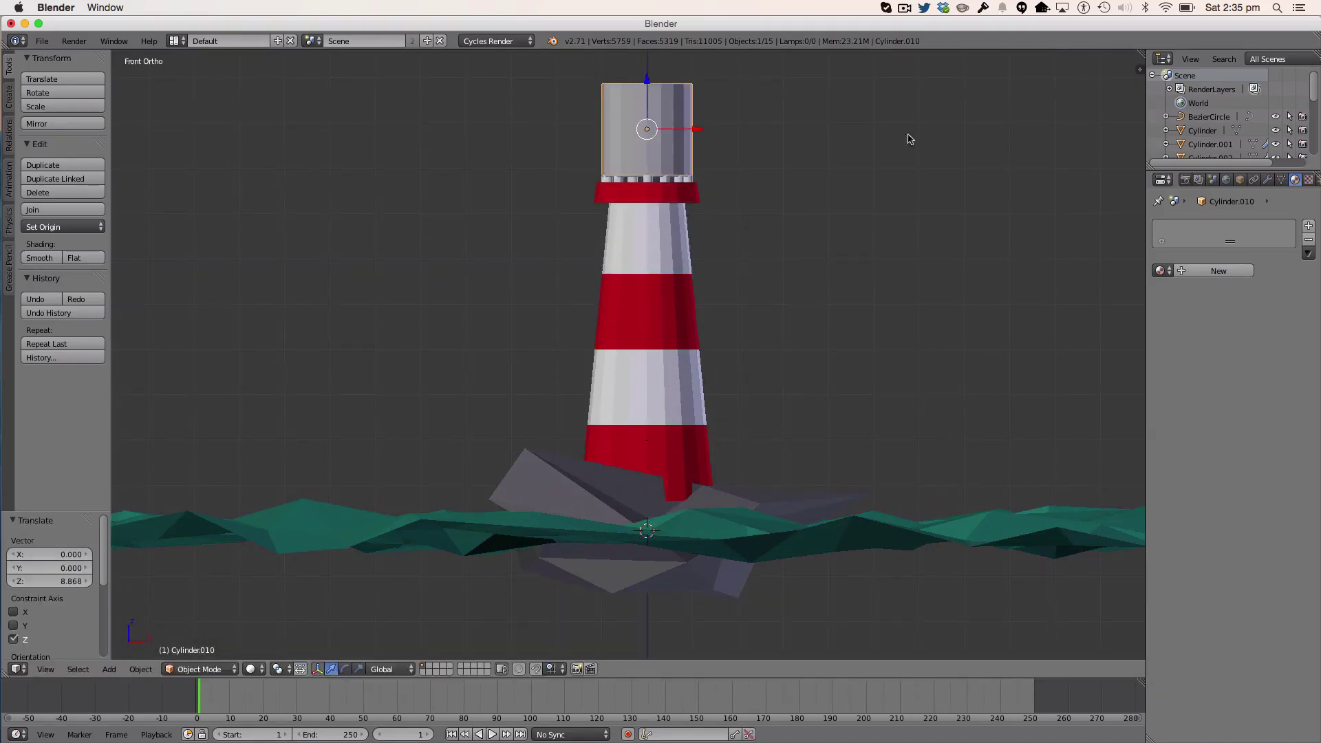
key("s")
left_click(938, 177)
Step: Widen the top of the lantern cylinder by scaling its top vertices about 1.494, and return to Object Mode with solid display
key("b")
left_click_drag(594, 117, 885, 183)
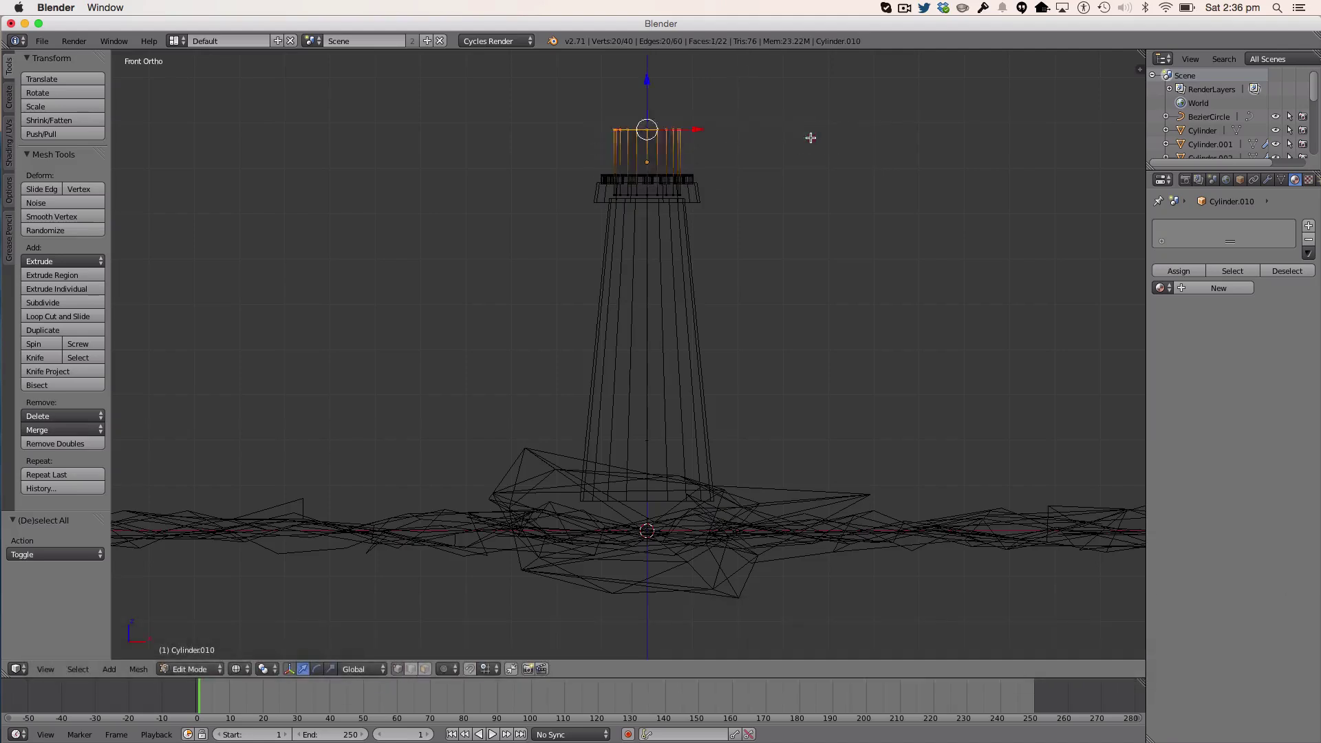
key("s")
left_click(946, 181)
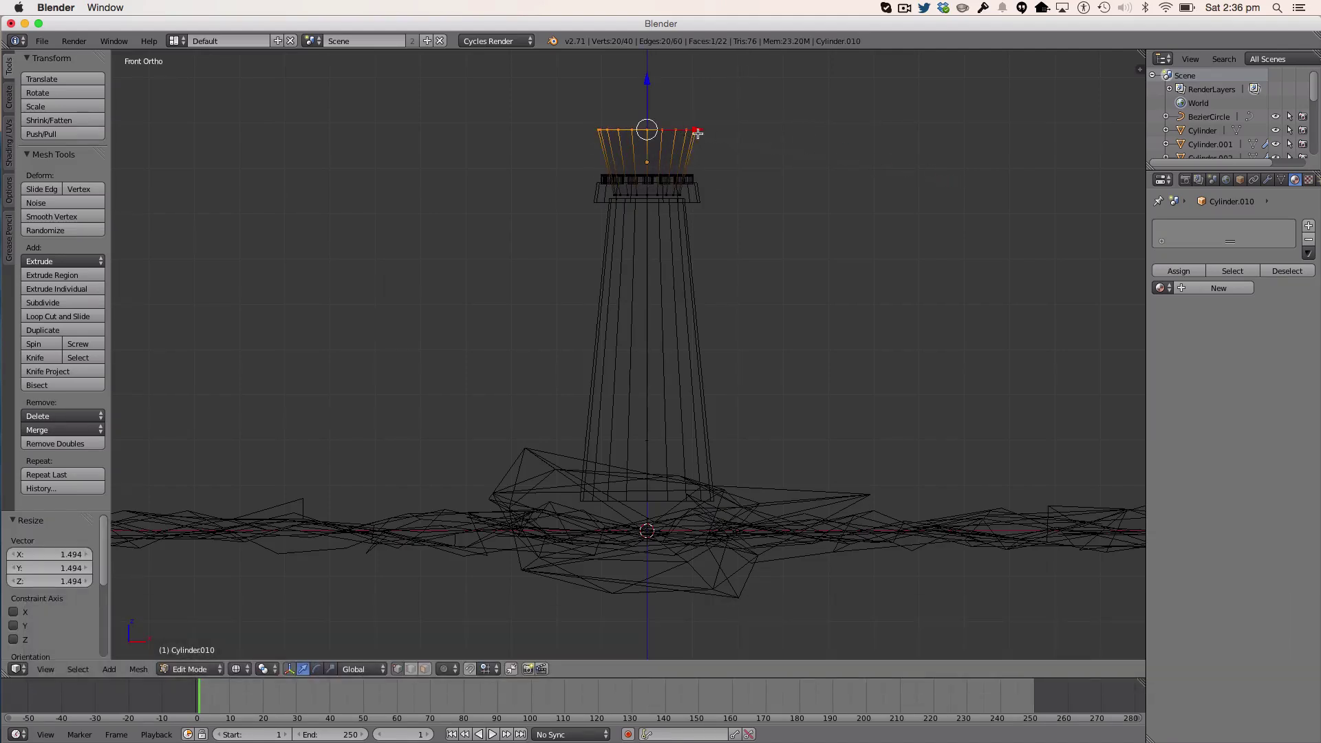
key("Tab")
key("z")
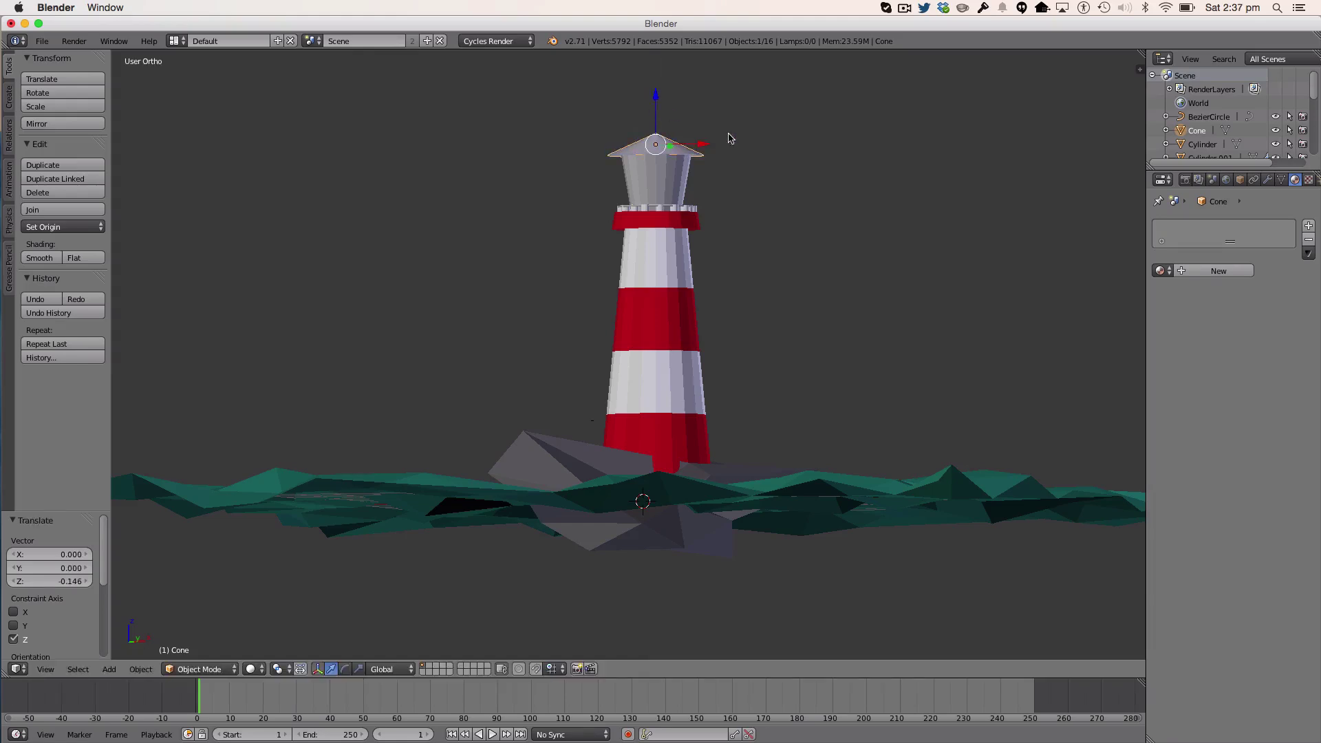
Step: Select the lantern cylinder under the cone roof and set its Glass material's surface to Glossy BSDF
key("a")
middle_click_drag(850, 212, 648, 277)
right_click(659, 243)
key("z")
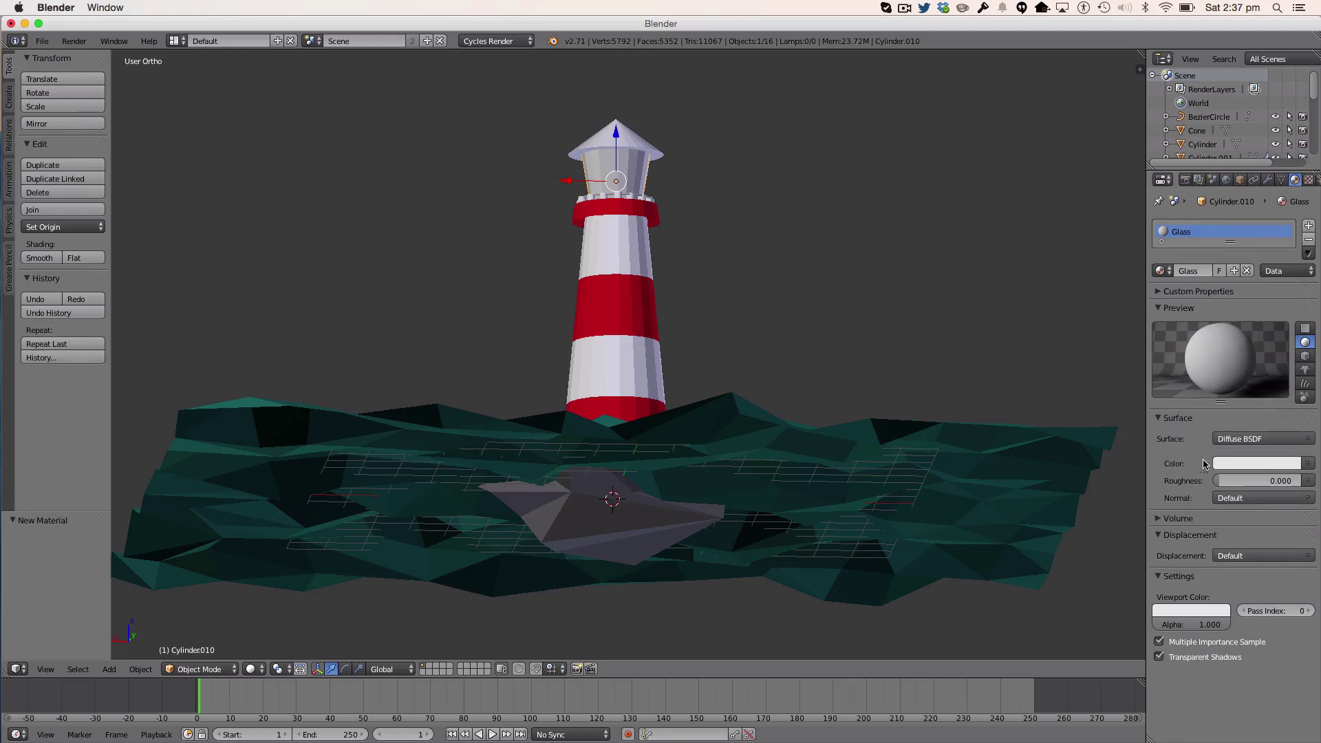
left_click(1234, 439)
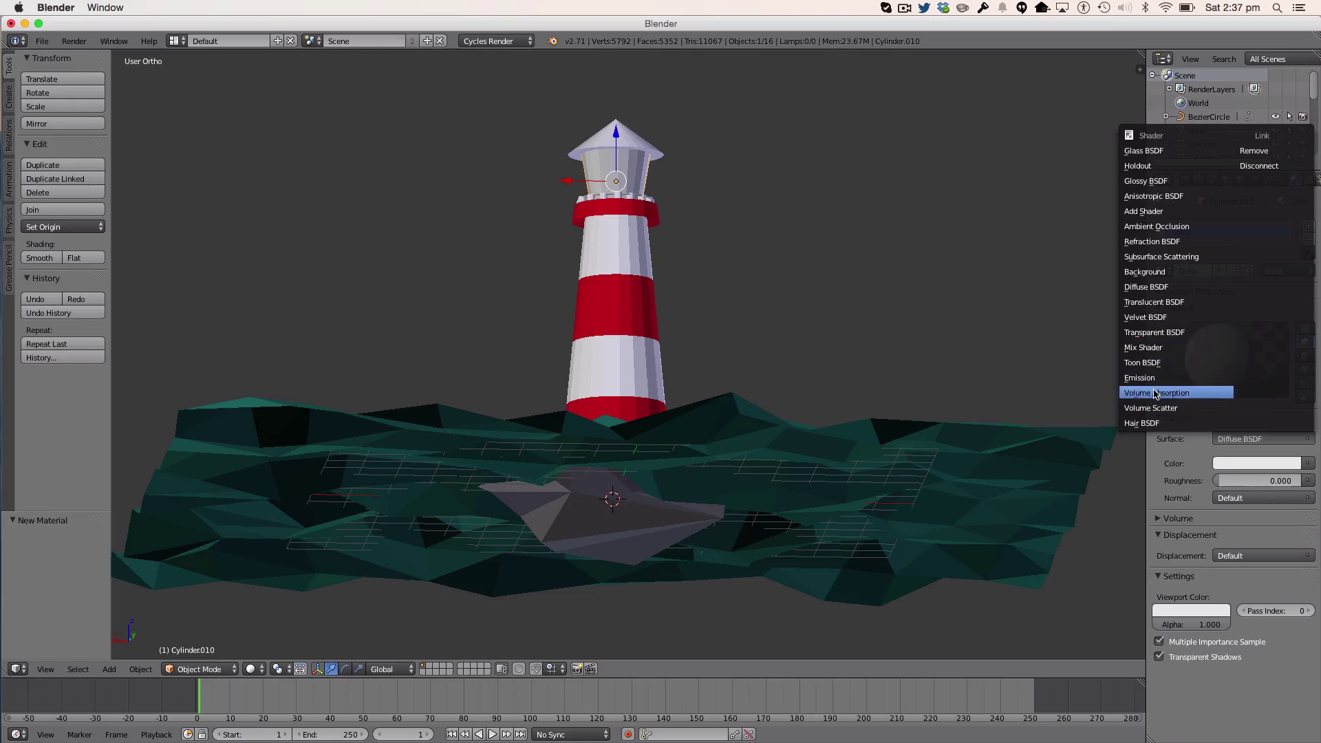
left_click(1147, 181)
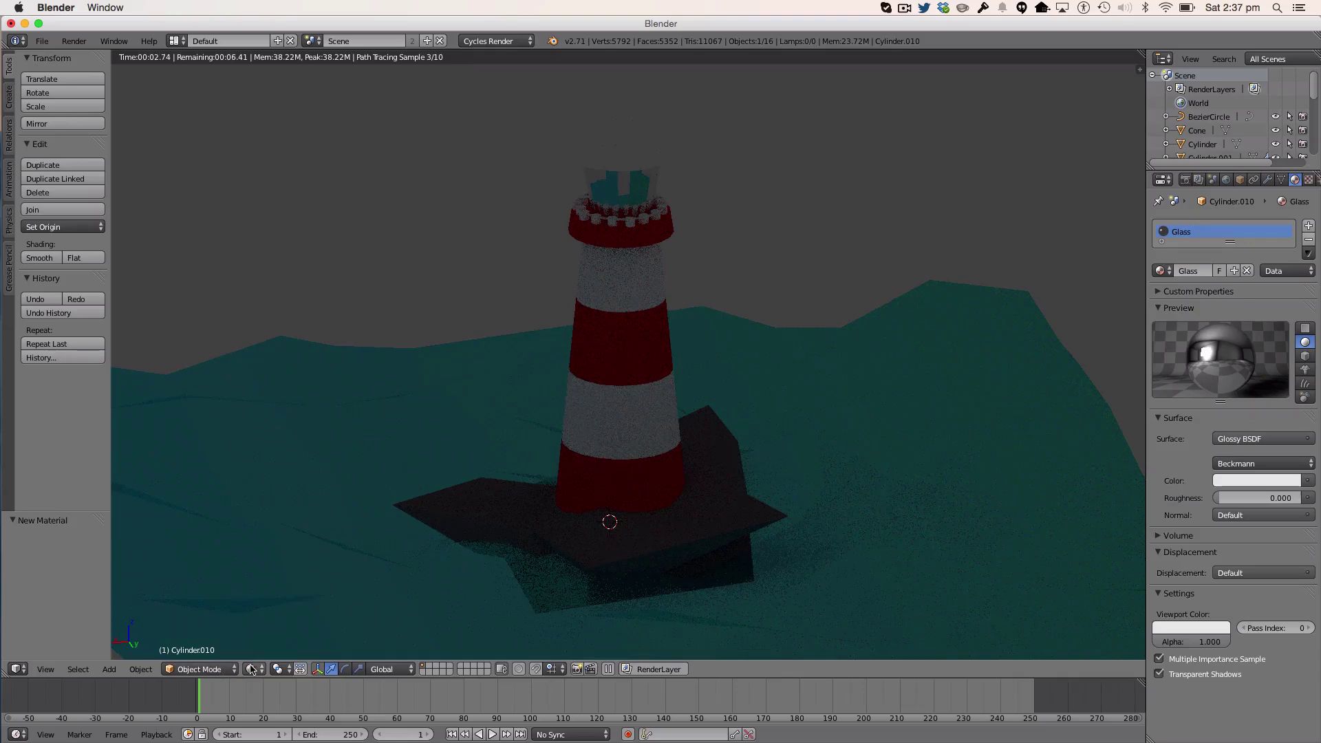
Step: Switch the viewport from rendered to Solid shading and deselect everything
left_click(252, 668)
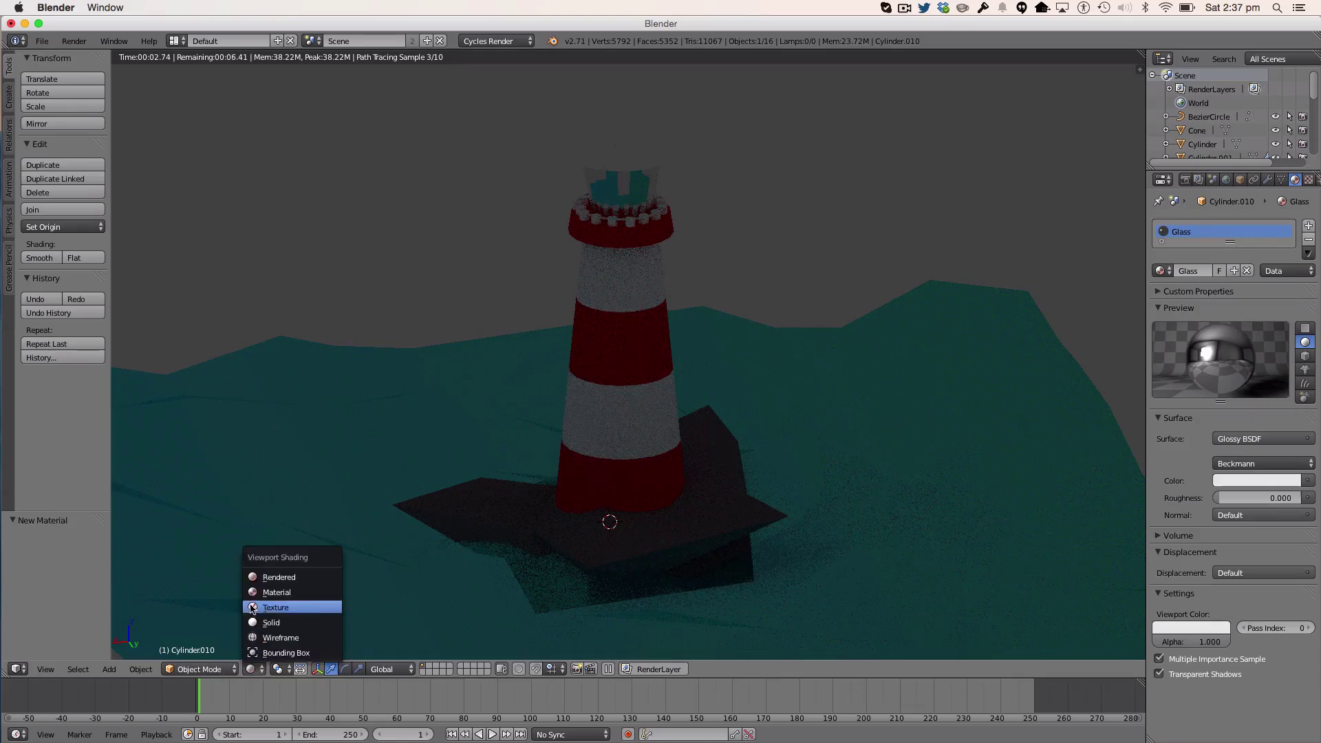
left_click(255, 622)
mouse_move(850, 357)
middle_mouse_down()
mouse_move(810, 378)
mouse_move(648, 406)
mouse_move(879, 316)
mouse_move(882, 363)
mouse_move(739, 285)
middle_mouse_up()
key("a")
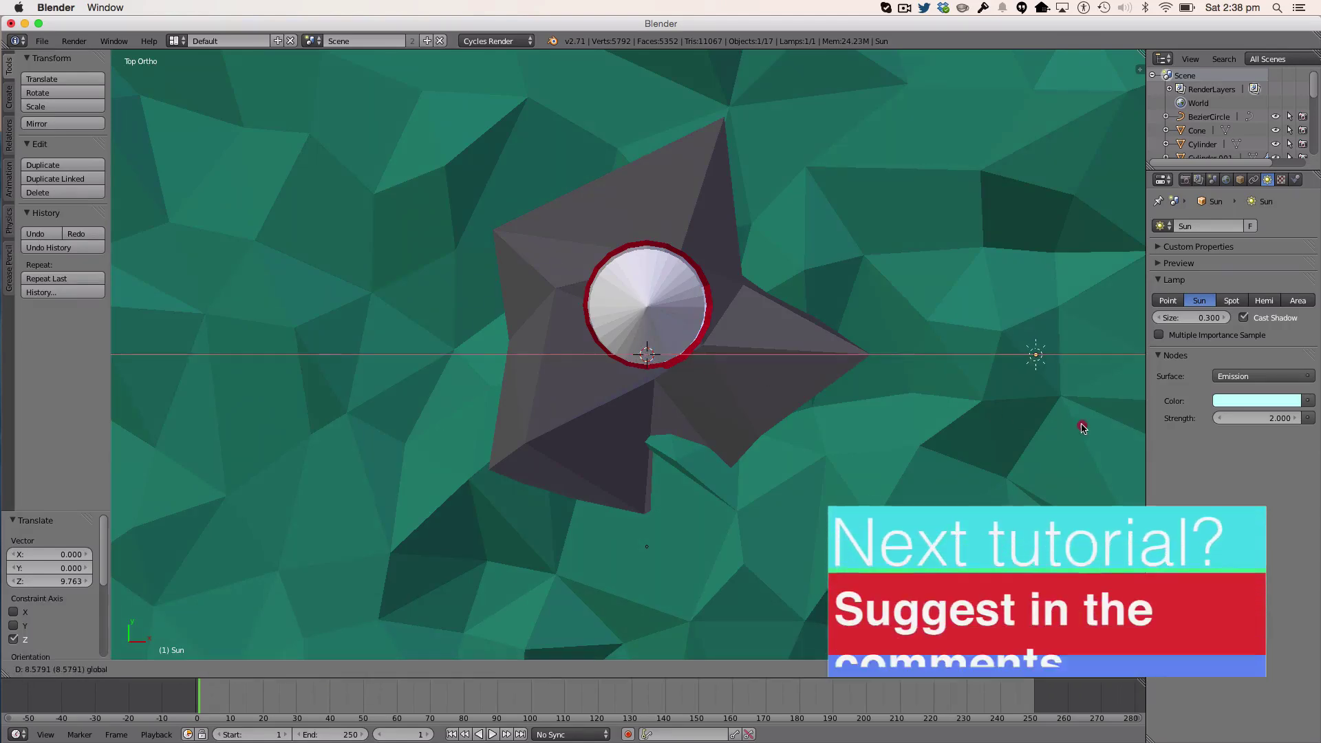
Step: Move the Sun lamp about 8.579 along X and -3.644 along Y, and rotate it about -72.887° around Z
left_click(1082, 425)
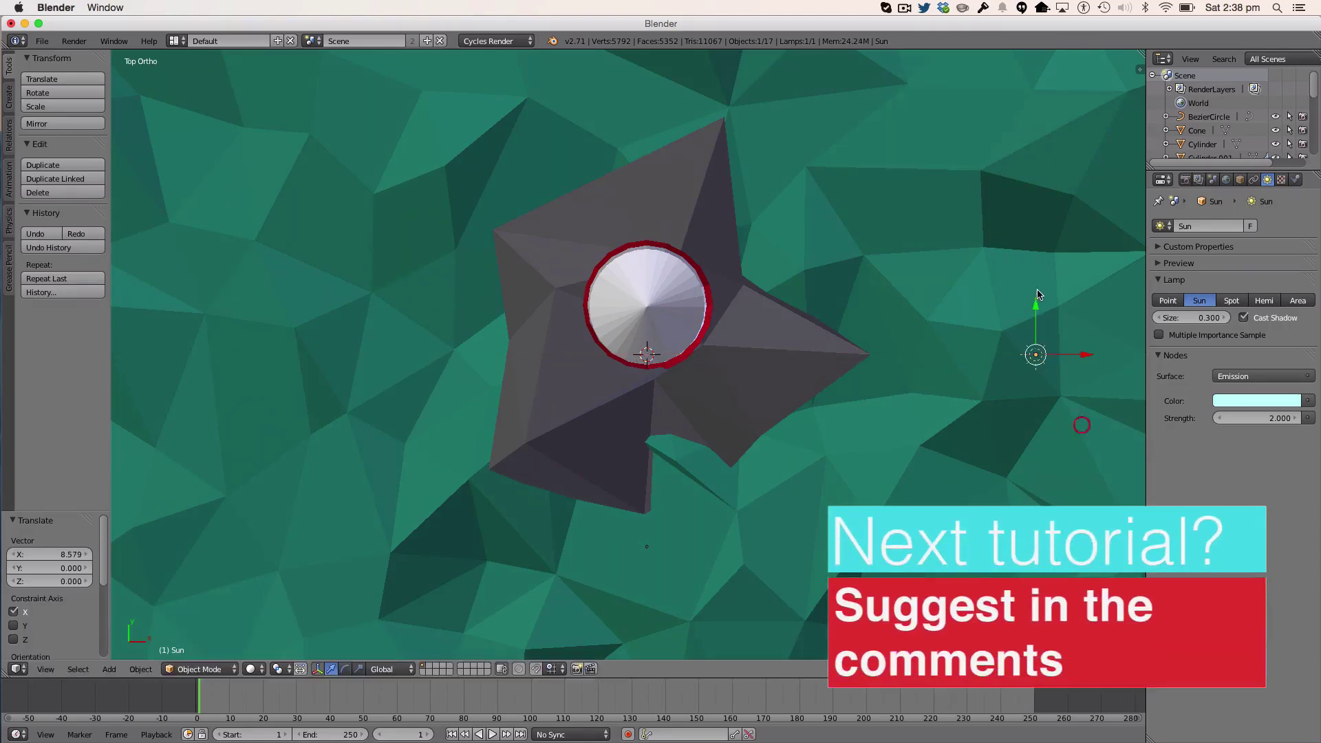
left_click_drag(1038, 296, 1044, 447)
key("r")
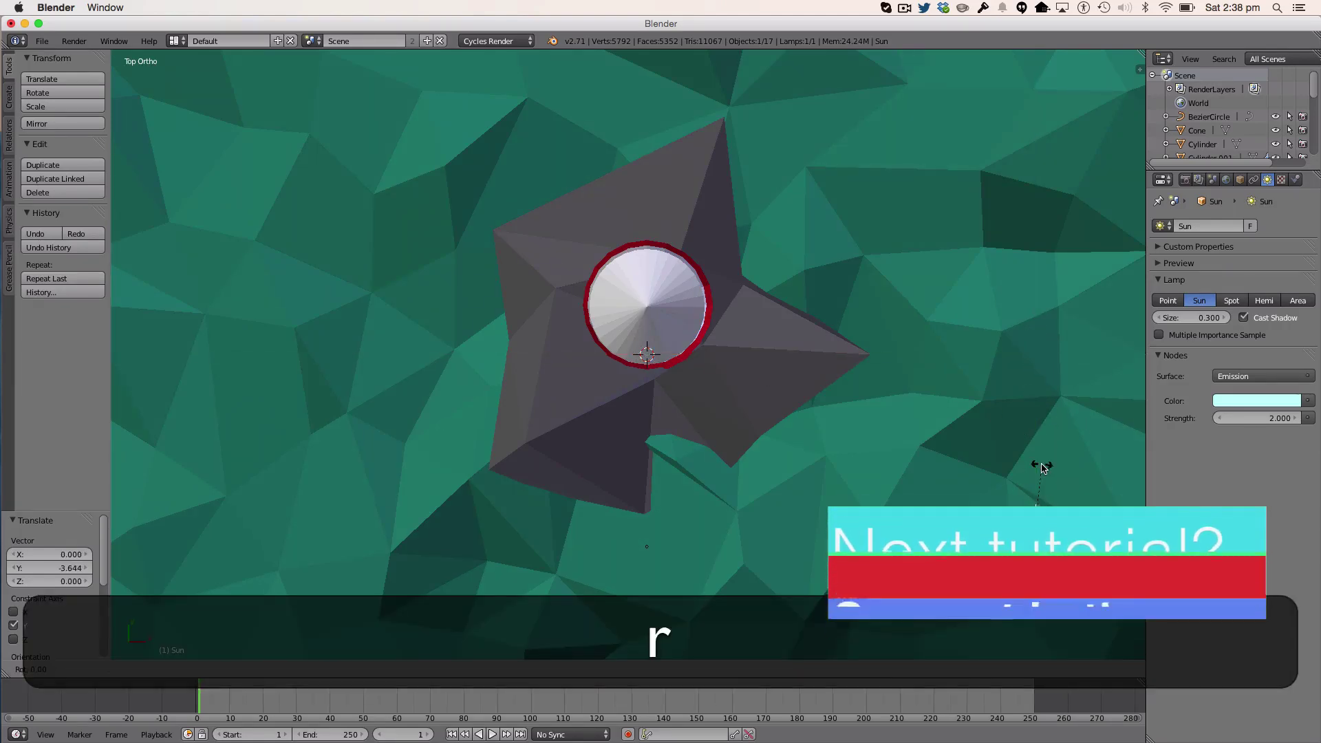
key("z")
left_click(1136, 506)
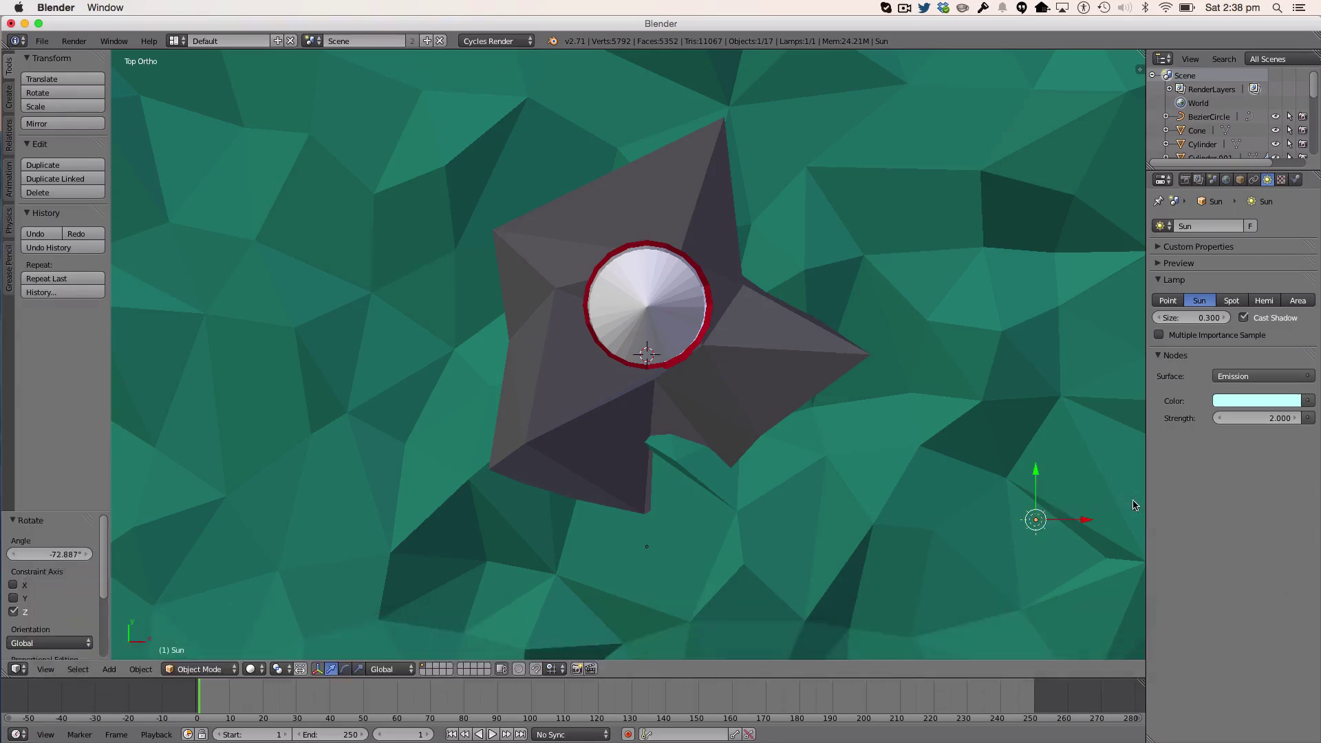
Step: Tilt the Sun lamp about 44.567° around the Y axis after a slight Z rotation of about -0.436°
middle_click_drag(1136, 505, 1050, 424)
key("r")
key("z")
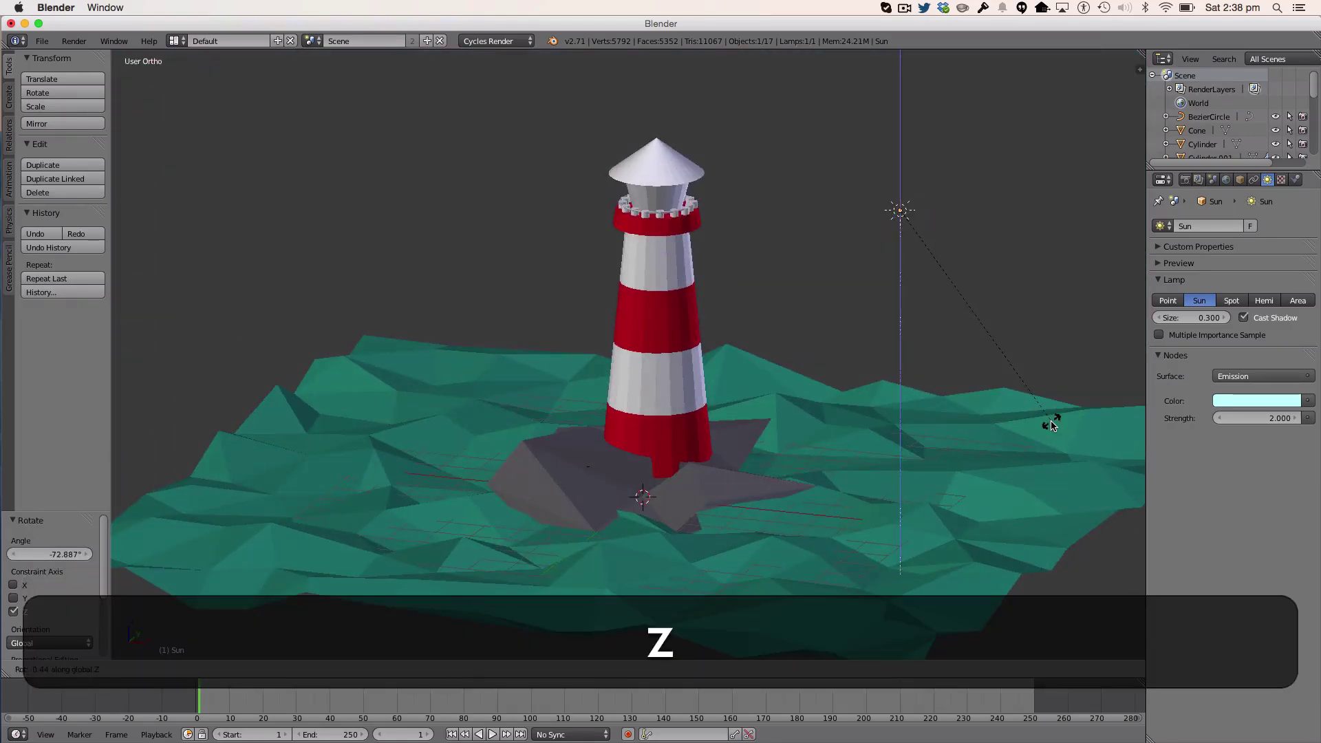
left_click(1050, 425)
key("r")
key("y")
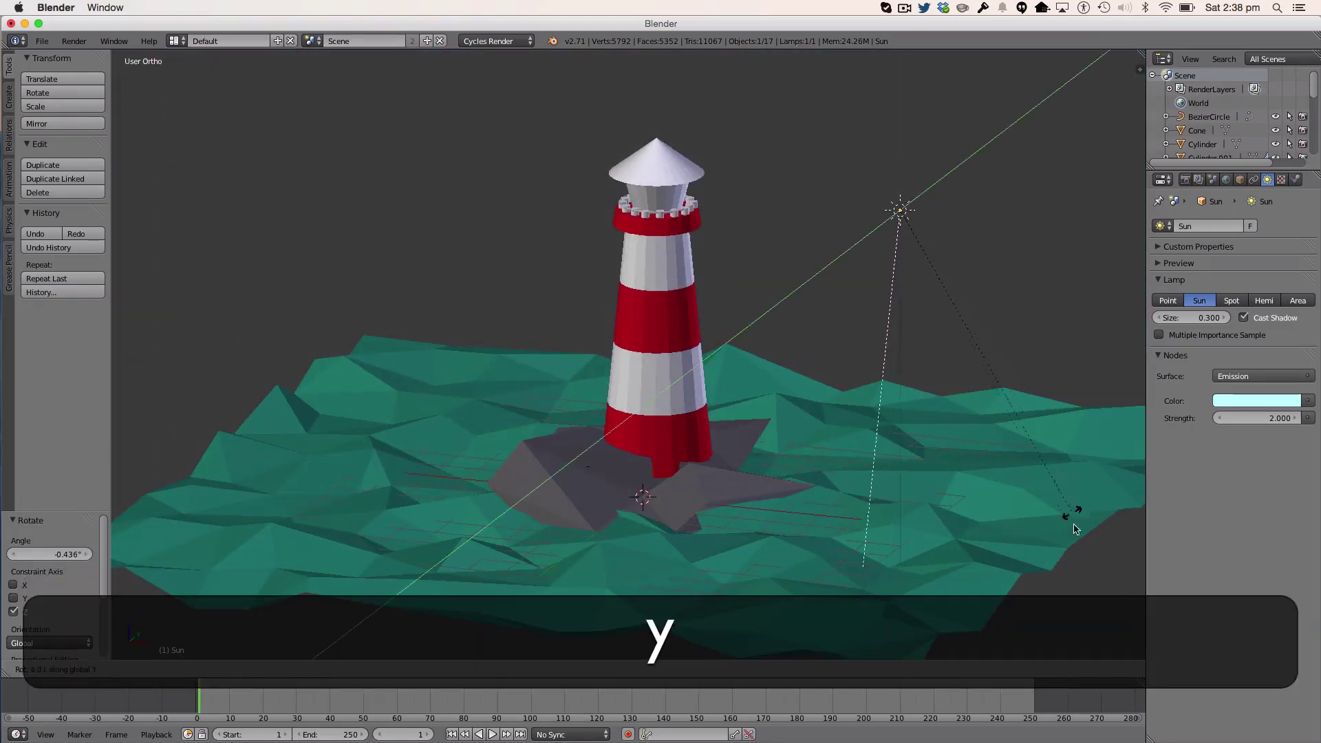
left_click(801, 389)
Step: Rotate the Sun lamp around the Z axis to aim it at the lighthouse, and deselect it
middle_click_drag(802, 392, 953, 525)
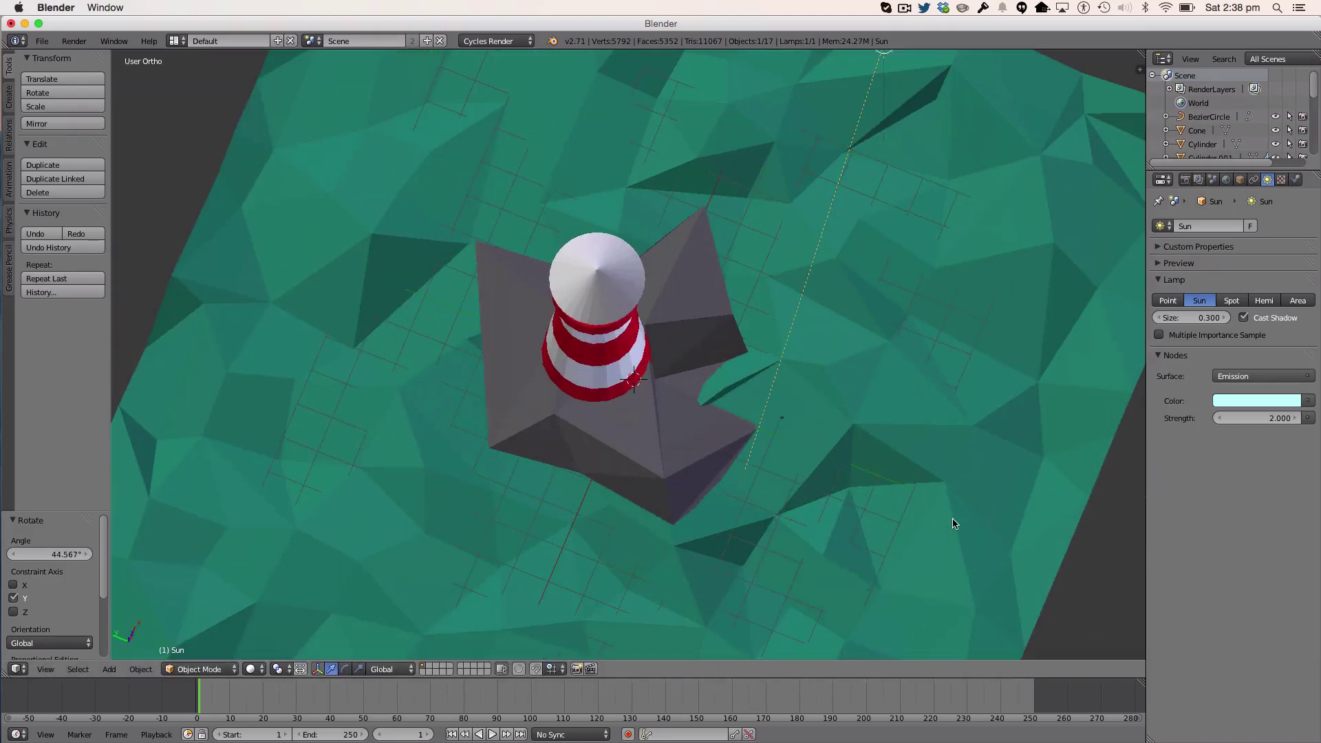
key("r")
key("z")
left_click(772, 472)
key("a")
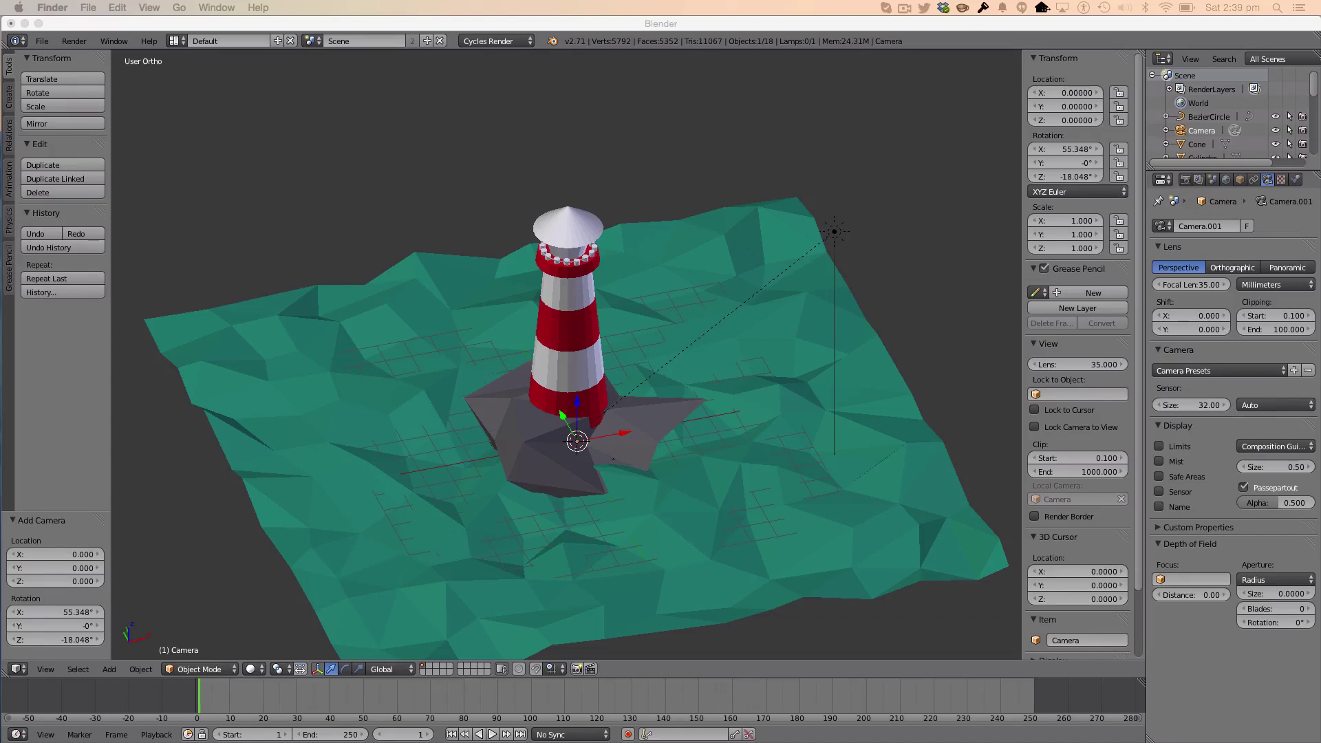
Step: Set the new camera's location to Y -20 and Z 2
left_click(1067, 107)
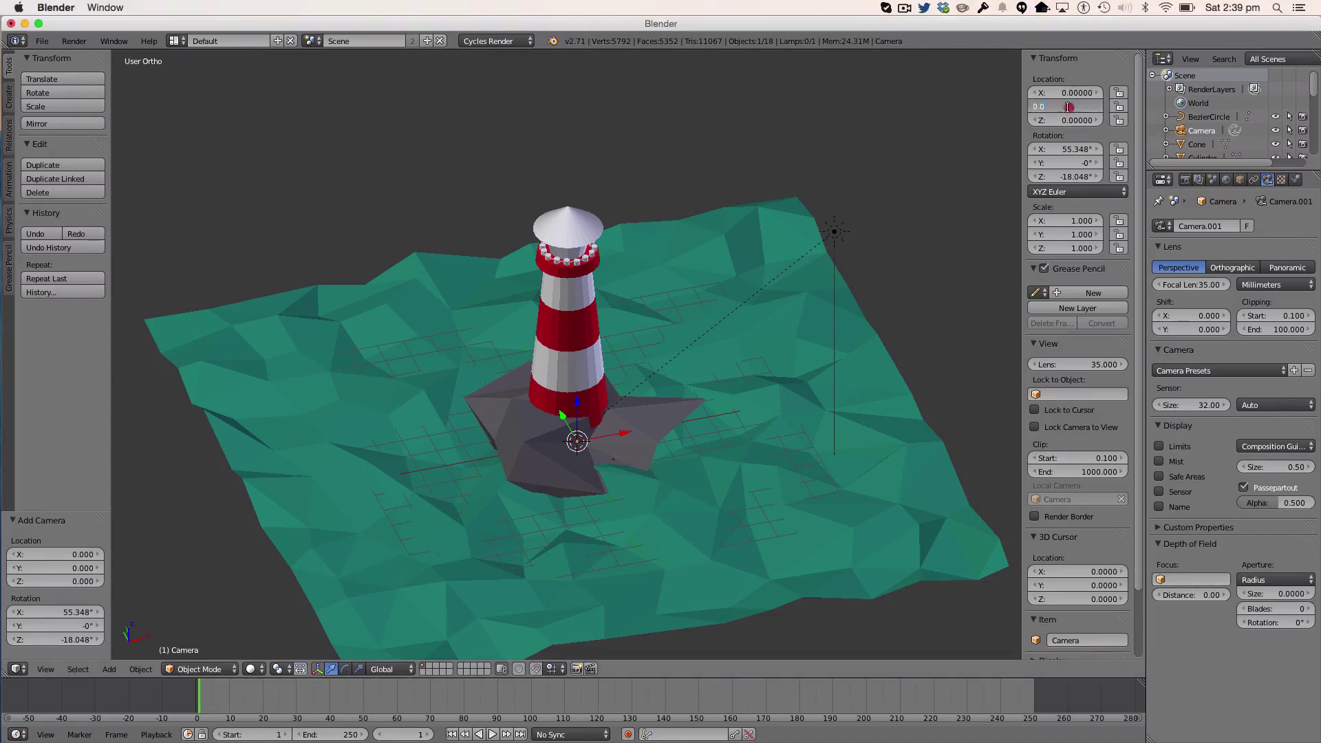
key("BackSpace")
type("-20")
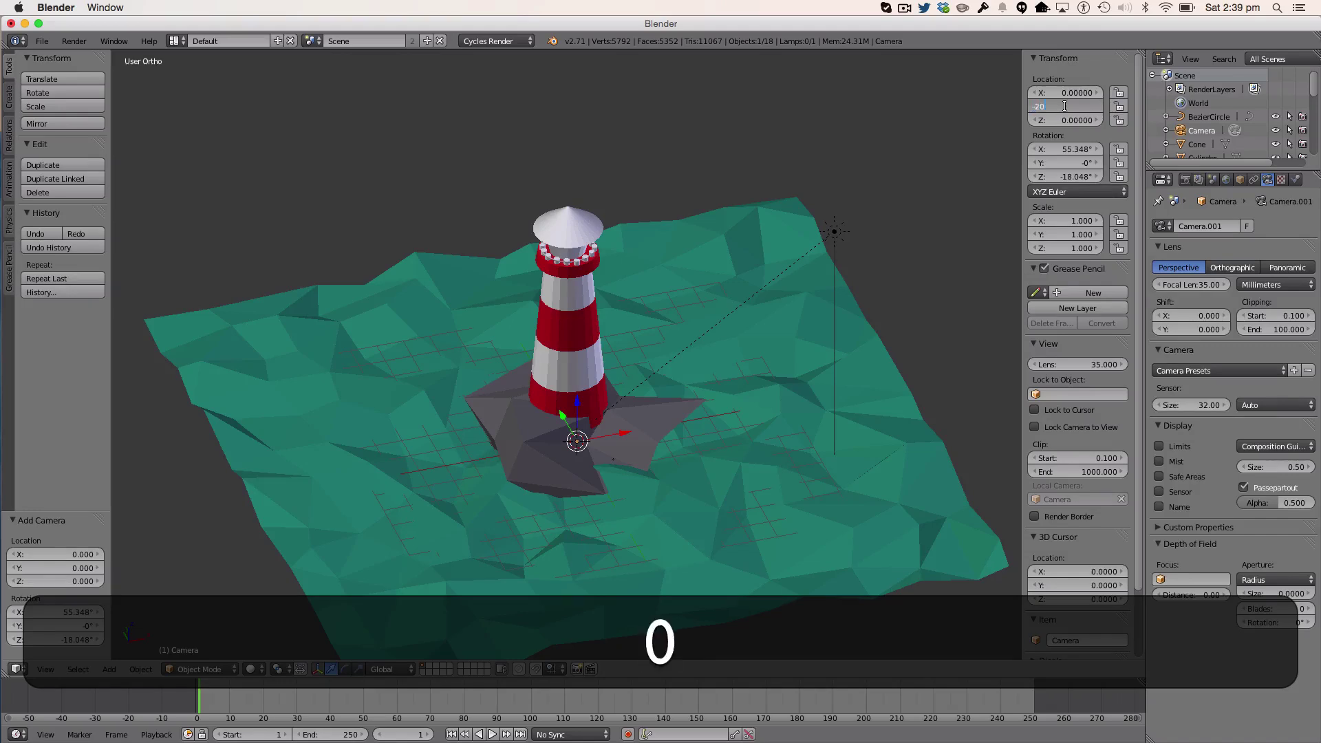
key("Return")
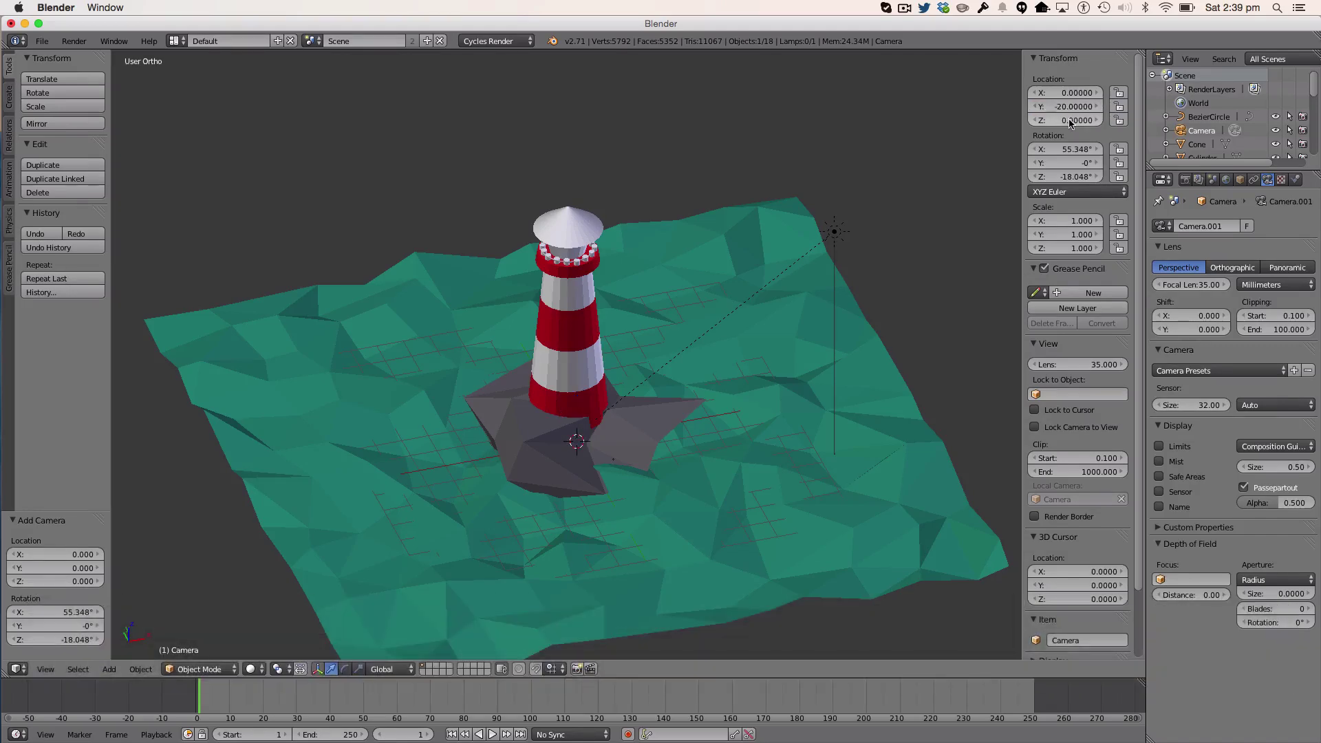
left_click(1072, 119)
type("2")
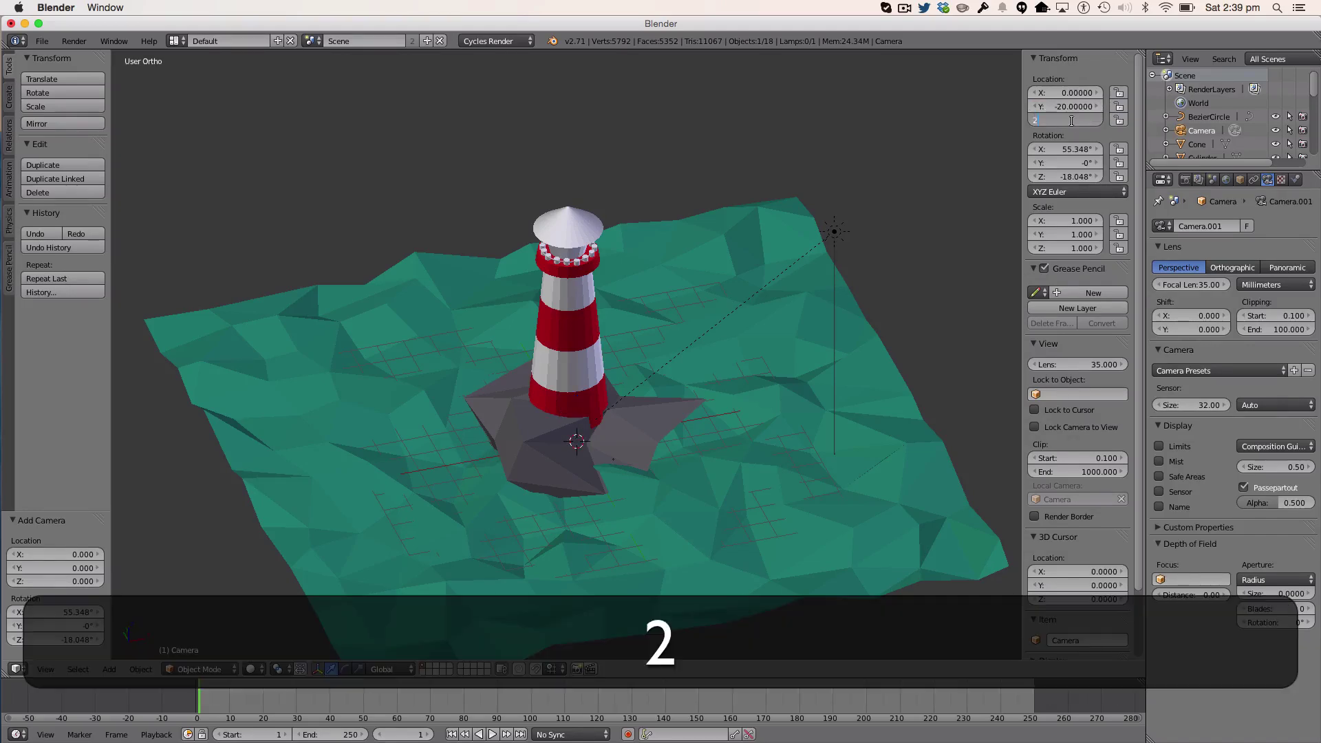
key("Return")
Step: Set the camera's rotation to X 97°, Y 3° and Z 1°
left_click(1072, 149)
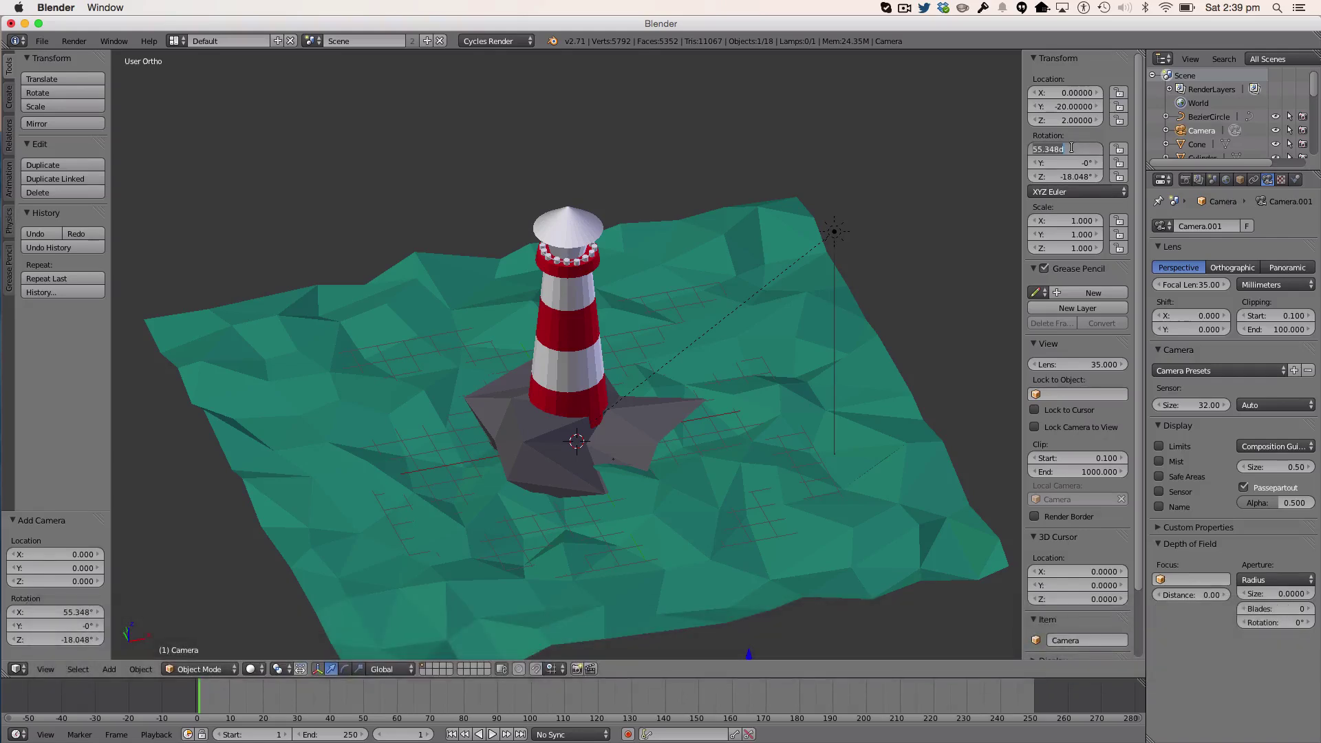
type("90")
key("Tab")
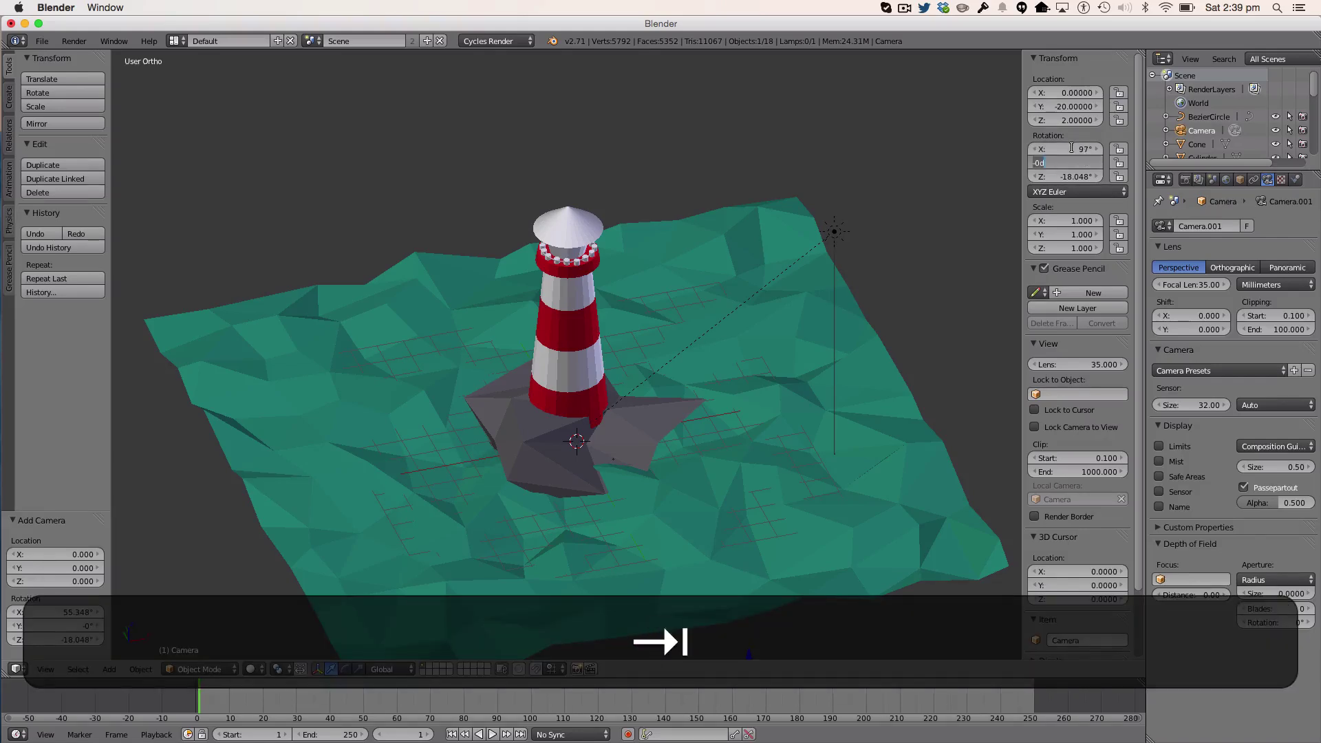
type("3")
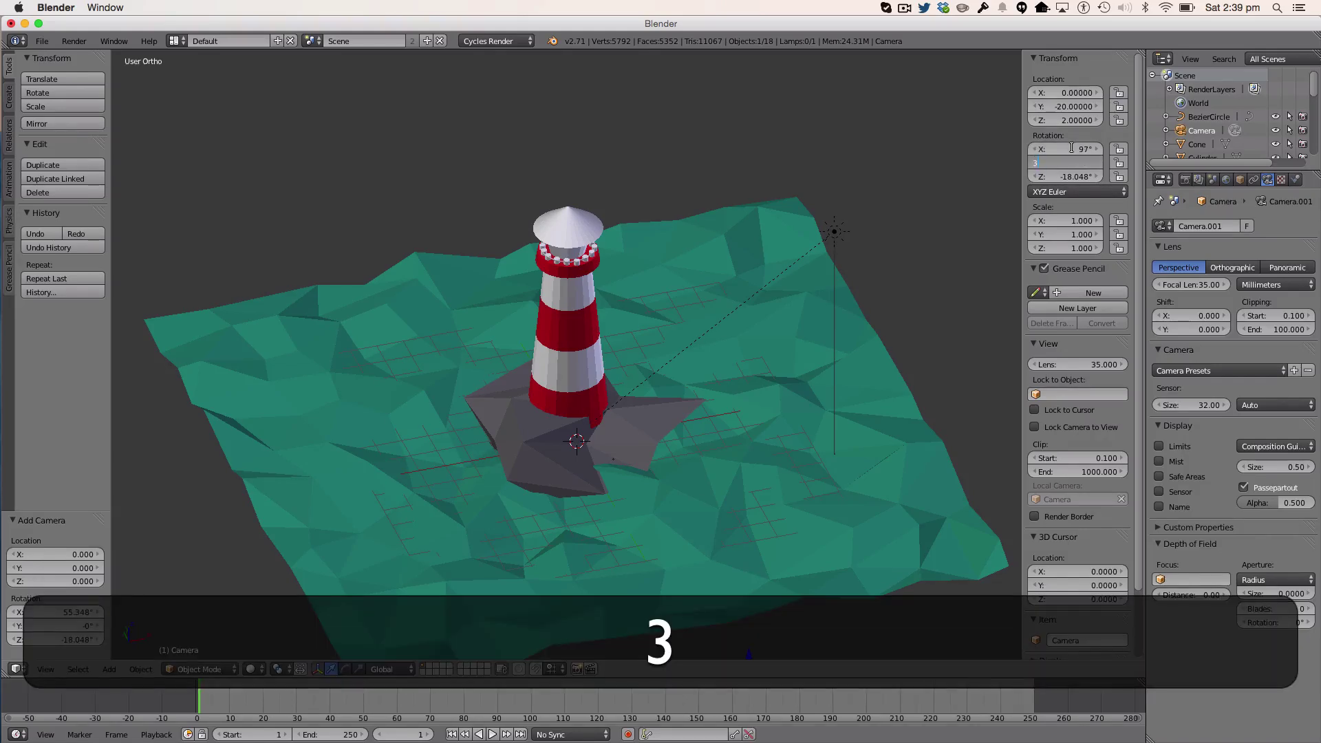
key("Tab")
type("1")
key("Return")
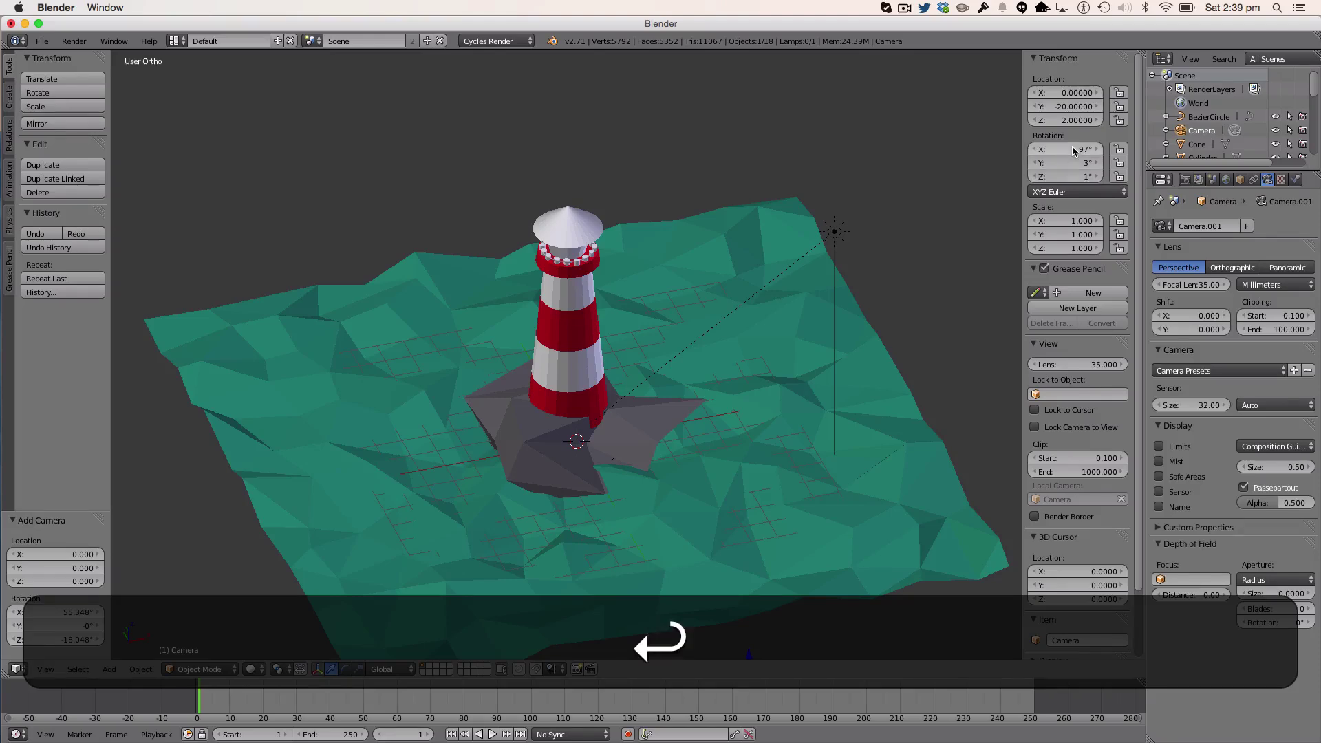
Step: Switch the 3D viewport to look through the new camera at the lighthouse
middle_click_drag(808, 507, 301, 423)
left_click(45, 669)
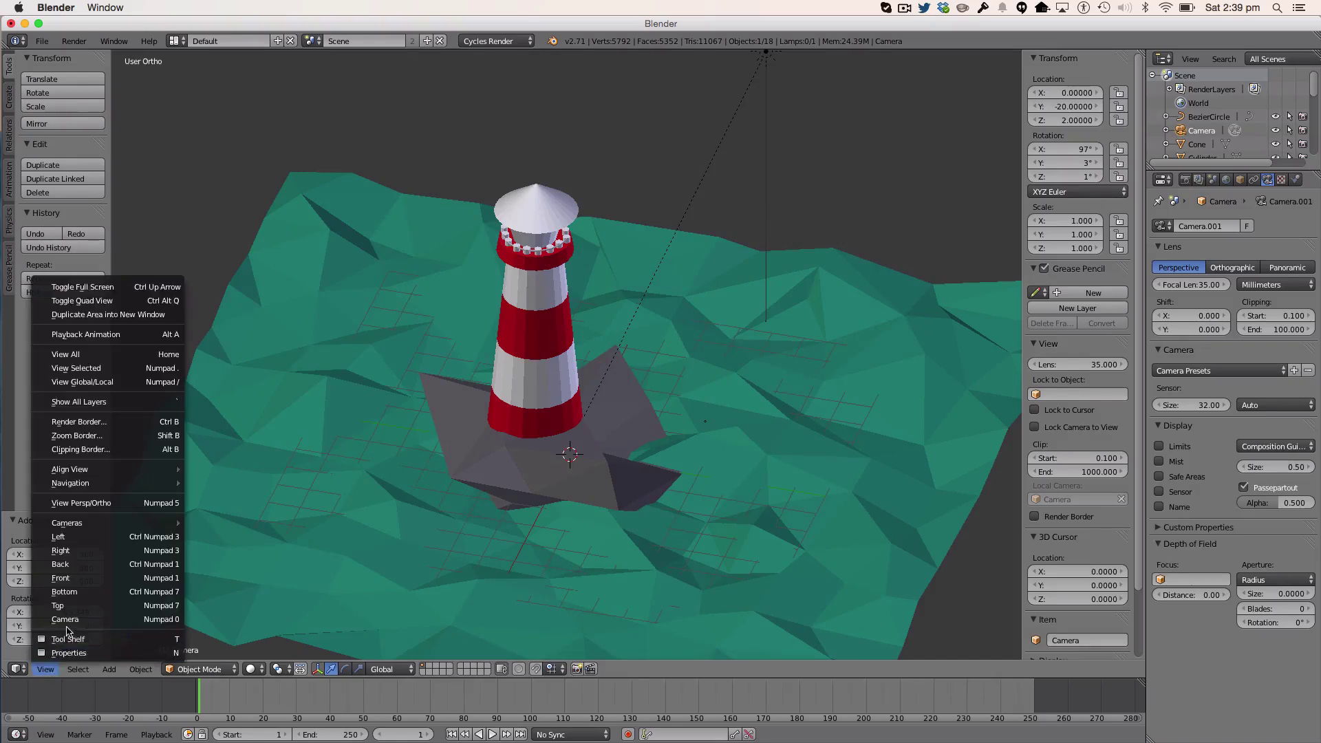
left_click(71, 622)
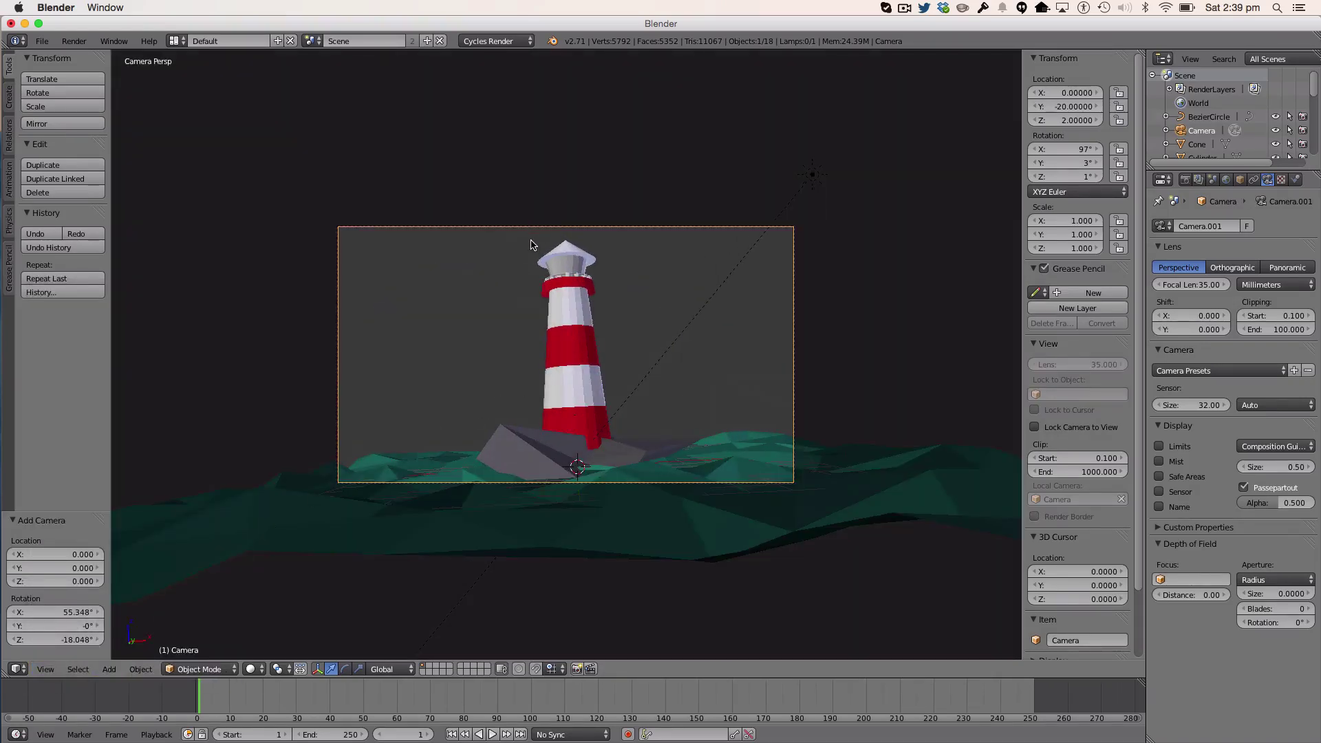
Step: Rotate the selected lighthouse parts 3.659° around the X axis to straighten the tower in the camera view
left_click(621, 353)
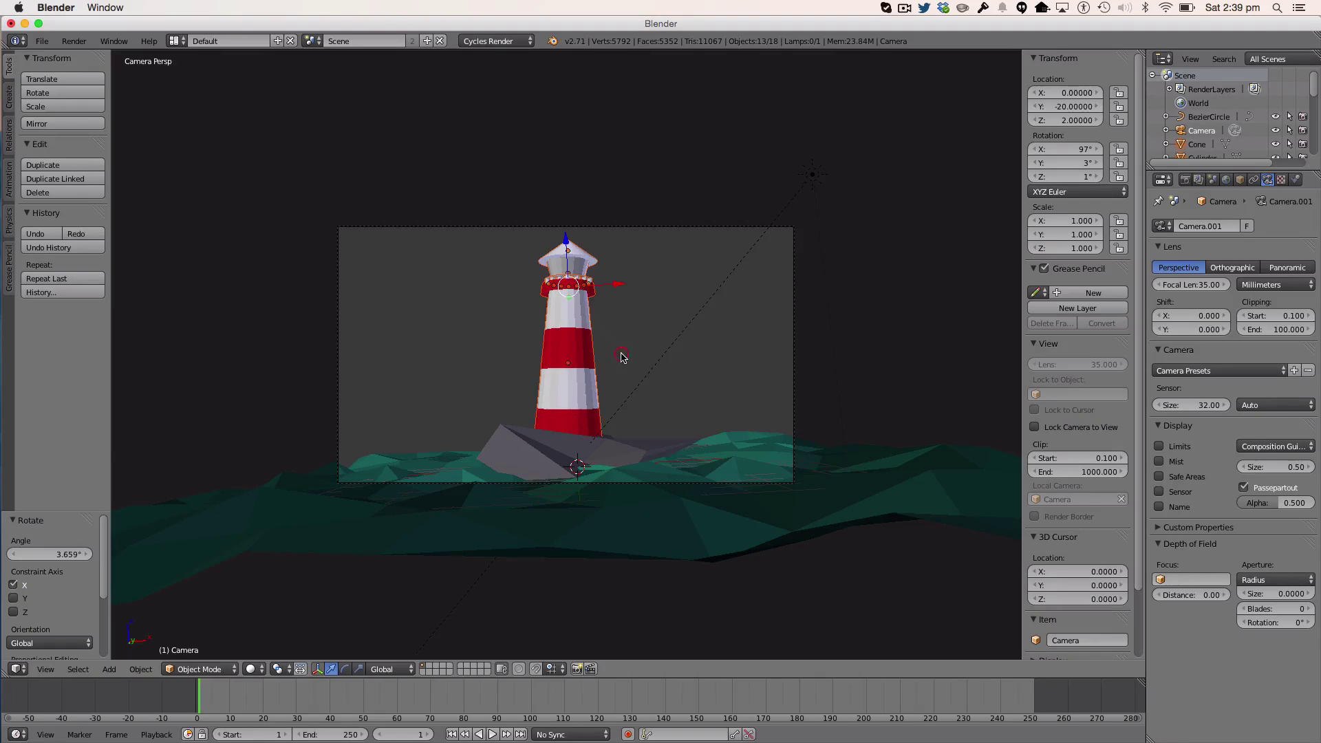
key("Tab")
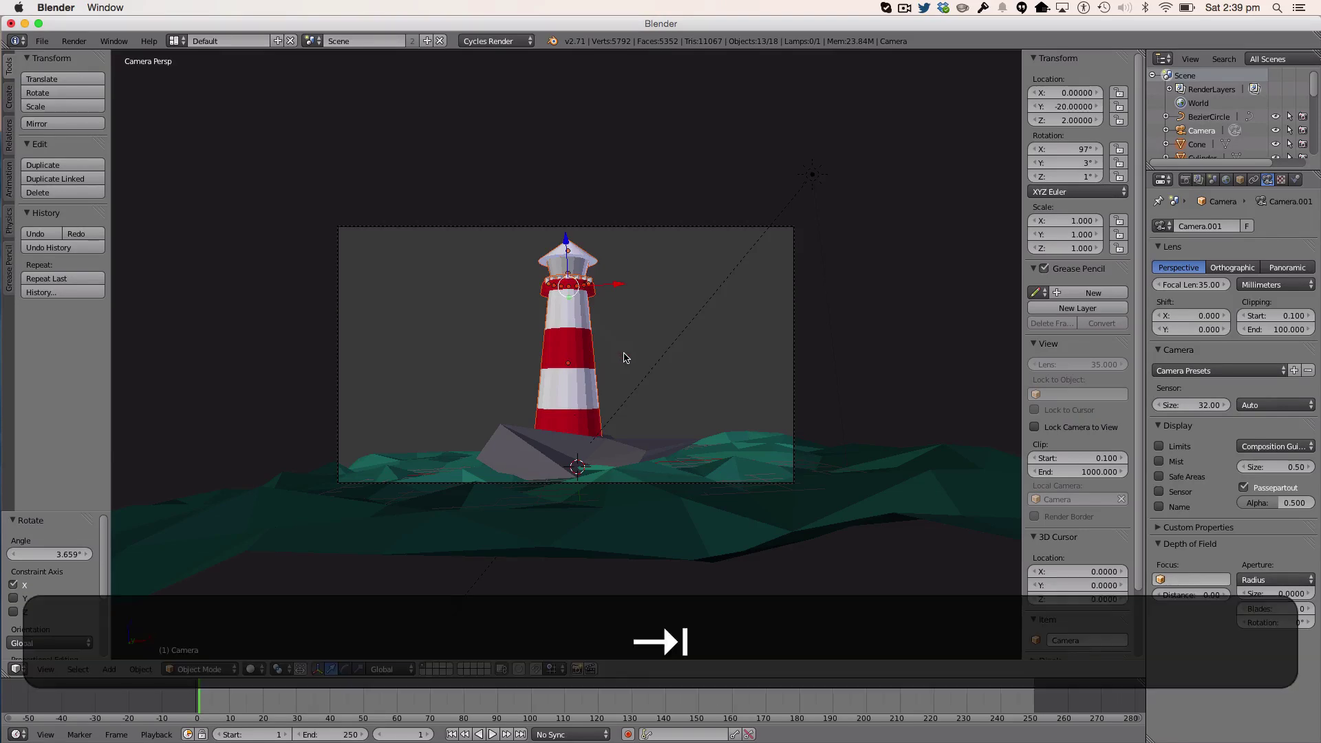
key("z")
key("z")
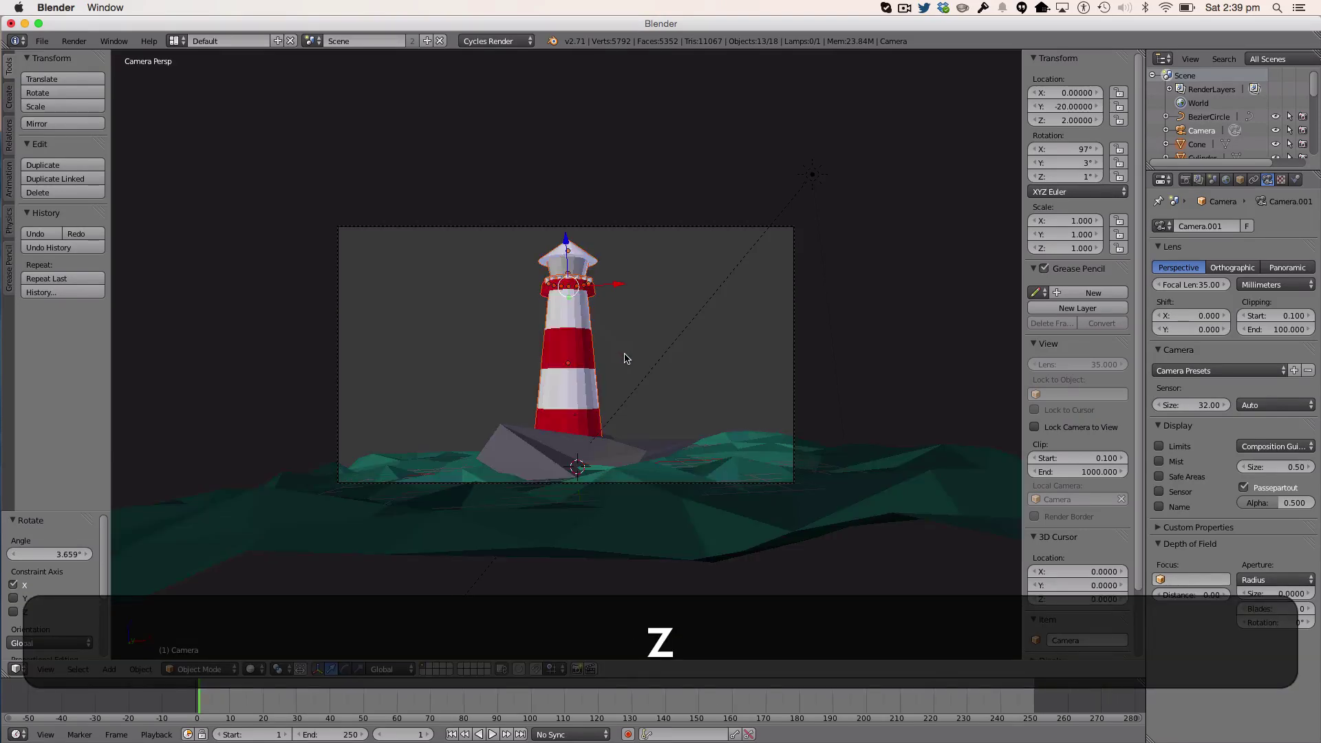
middle_click_drag(625, 358, 611, 395)
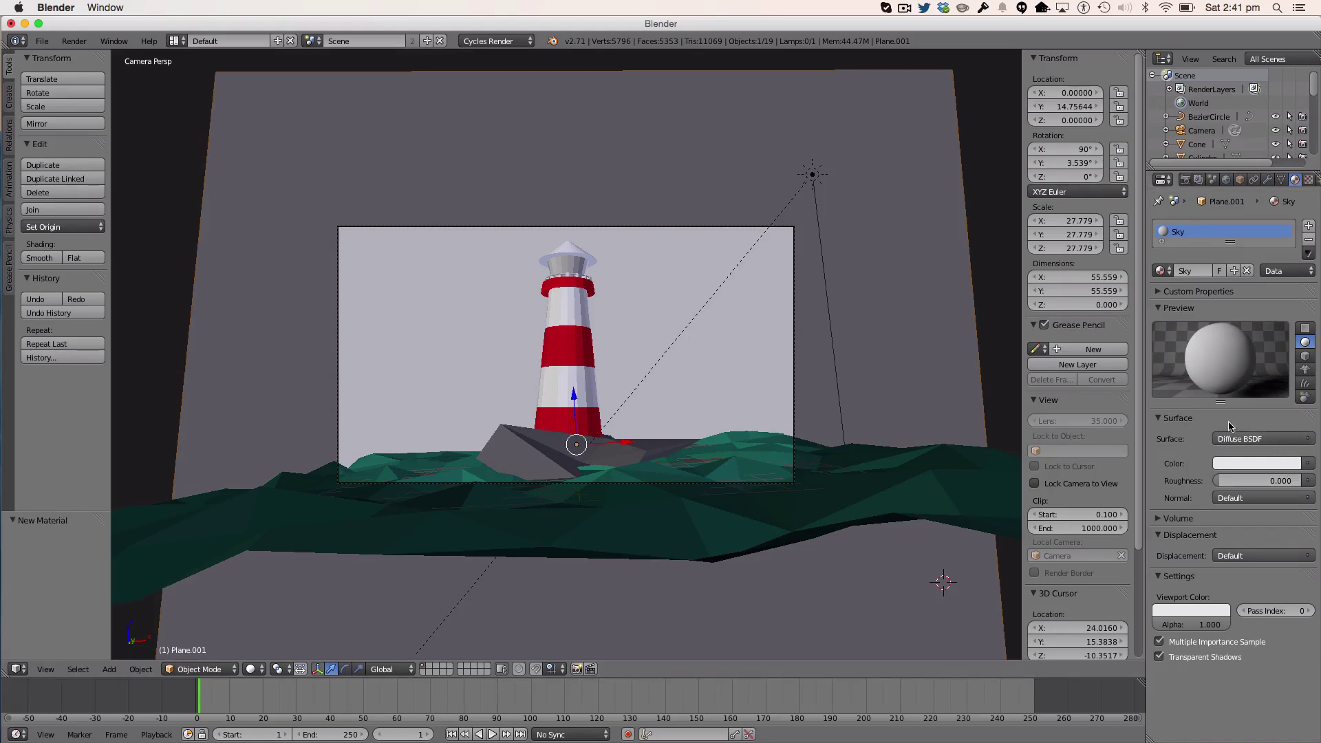
Step: Change the screen layout to Compositing and add a Texture Coordinate node to the Sky material, left of the Diffuse BSDF
left_click(178, 41)
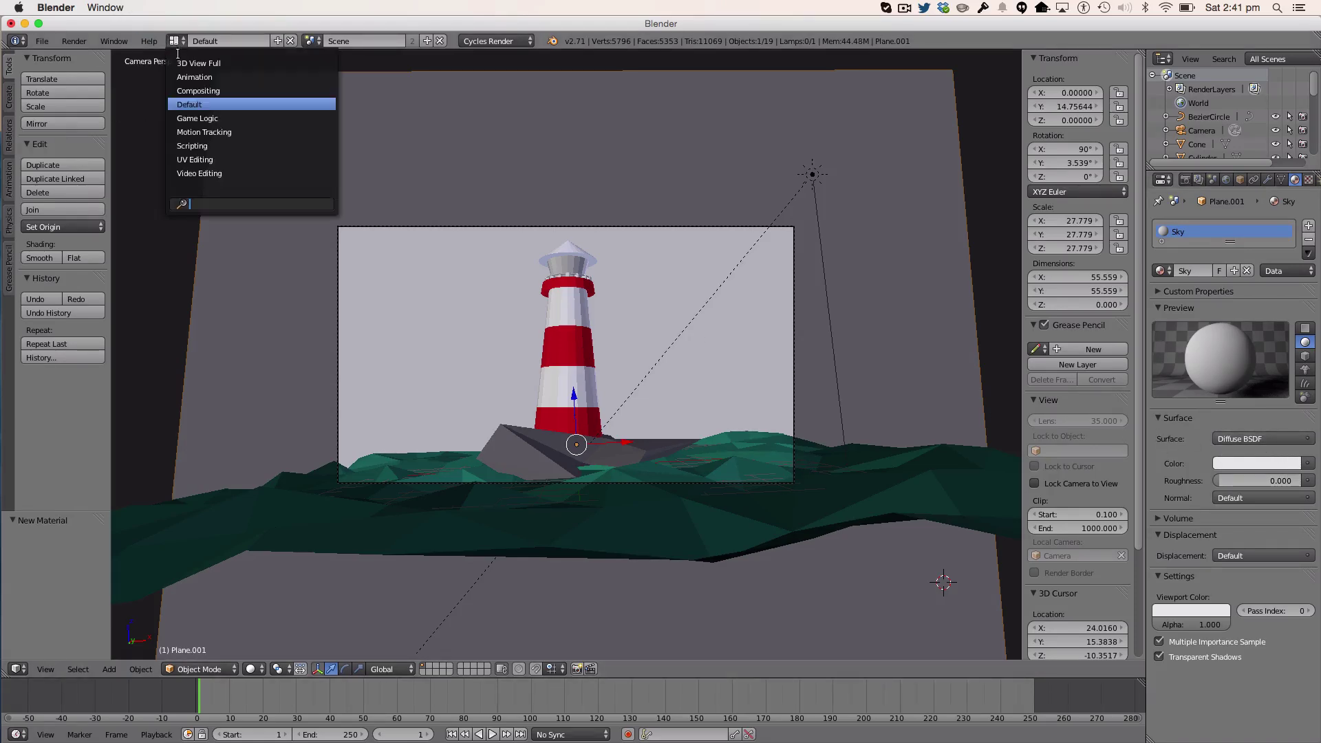
left_click(218, 93)
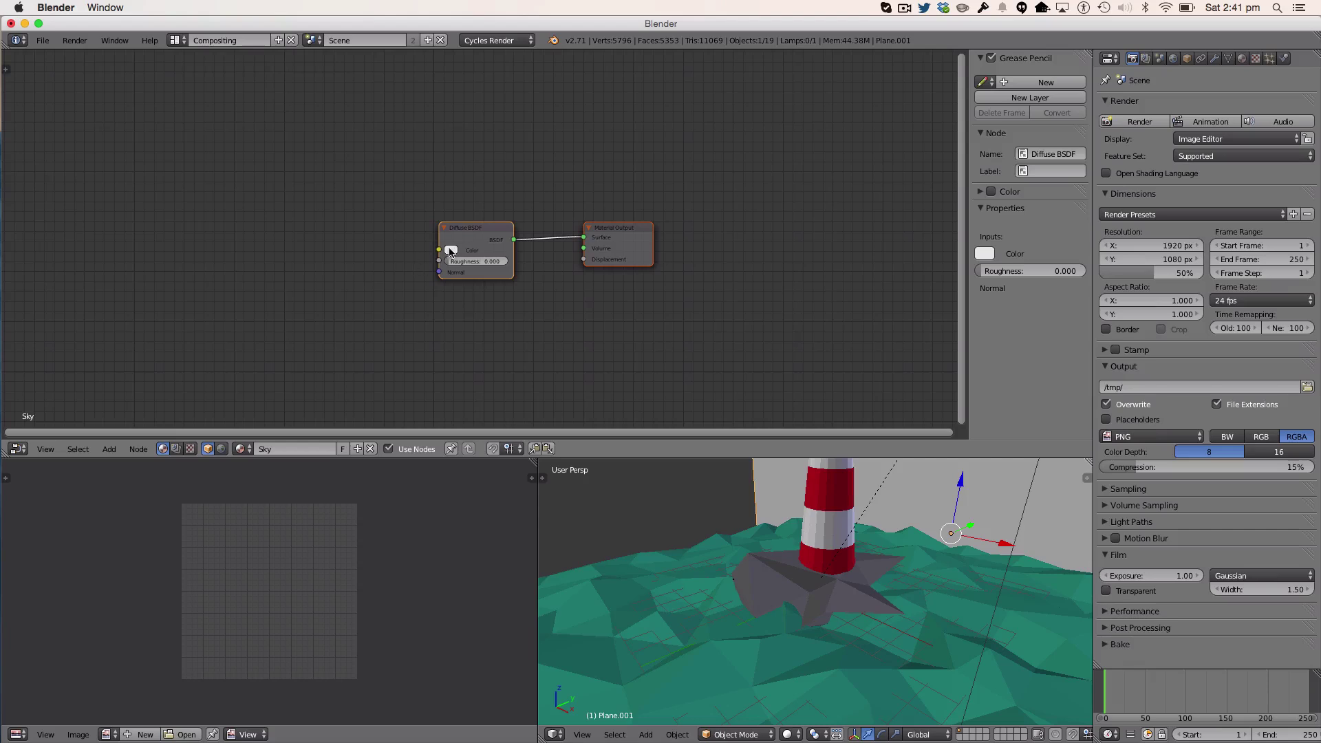
key("shift+a")
left_click(334, 252)
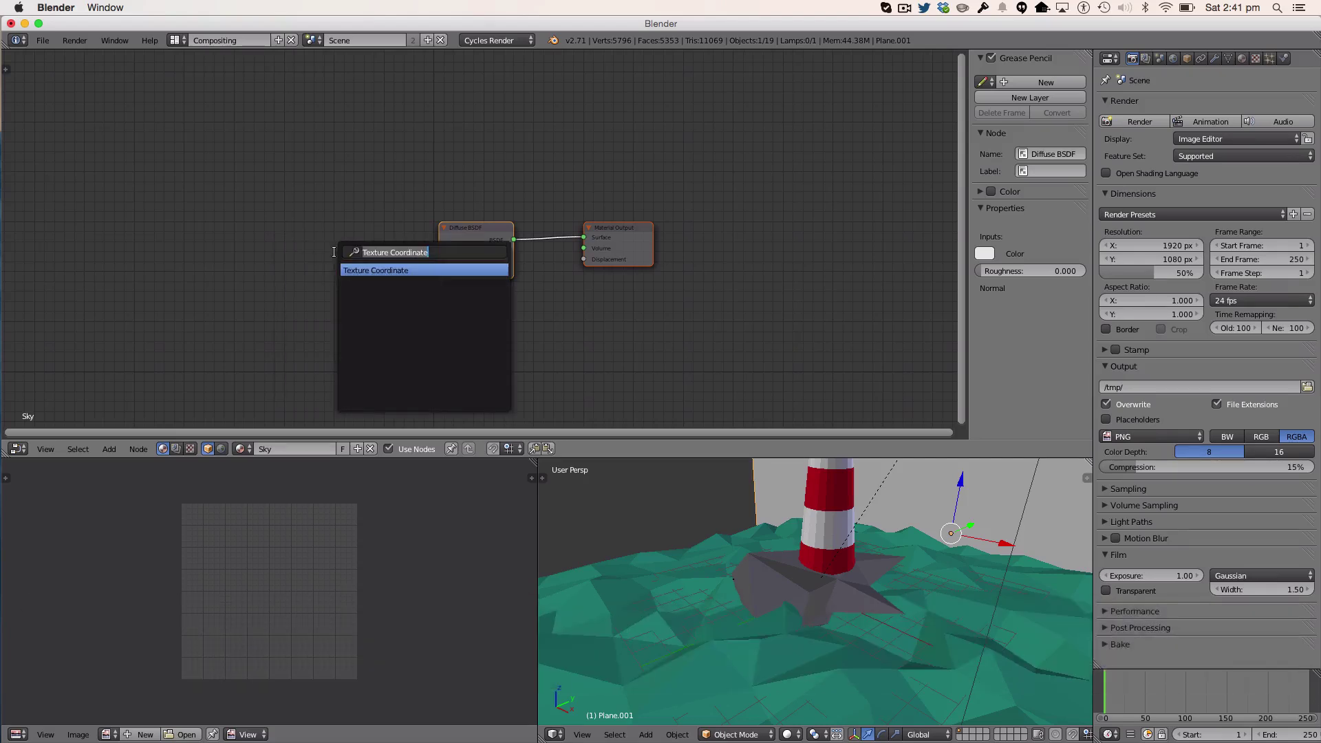
key("Return")
left_click(139, 187)
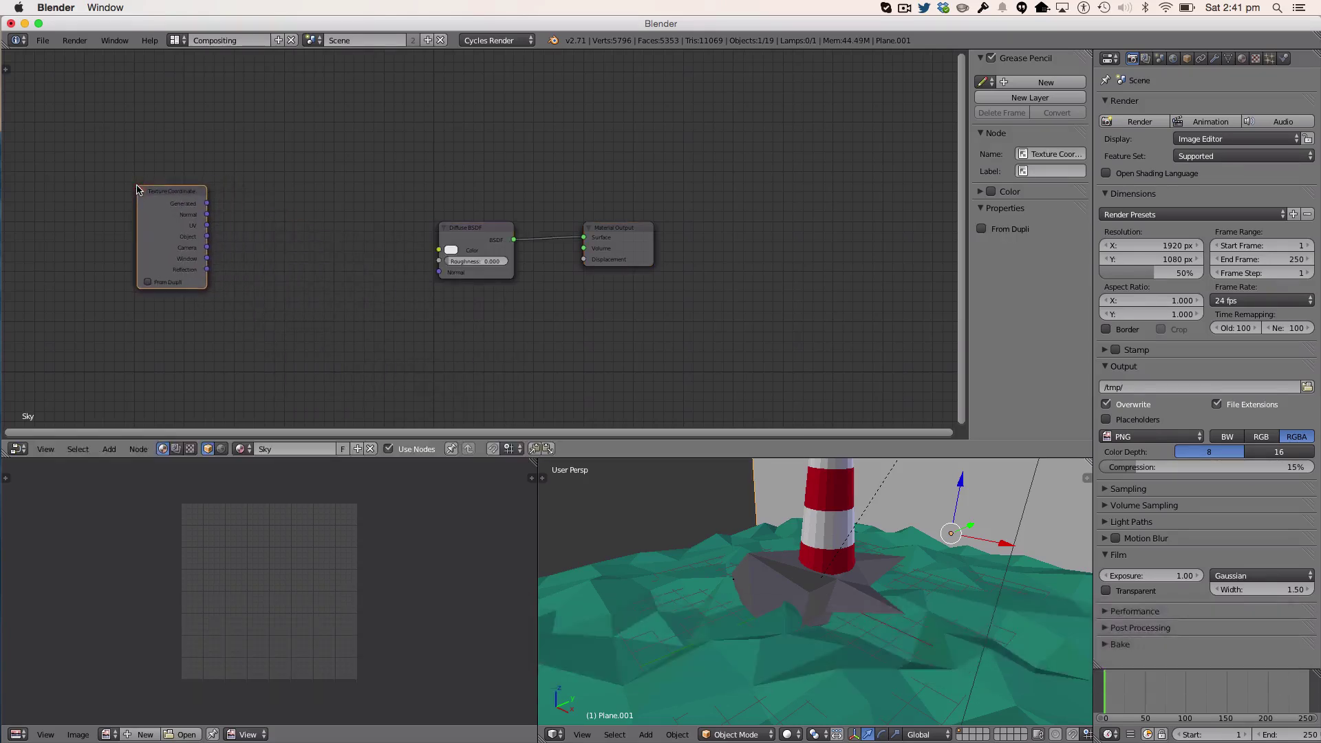
Step: Add a ColorRamp node to the Sky material, feed its Color output into the Diffuse BSDF's Color, and place it before that shader
key("shift+a")
left_click(275, 222)
type("color")
key("Return")
left_click(313, 202)
left_click_drag(475, 229, 432, 218)
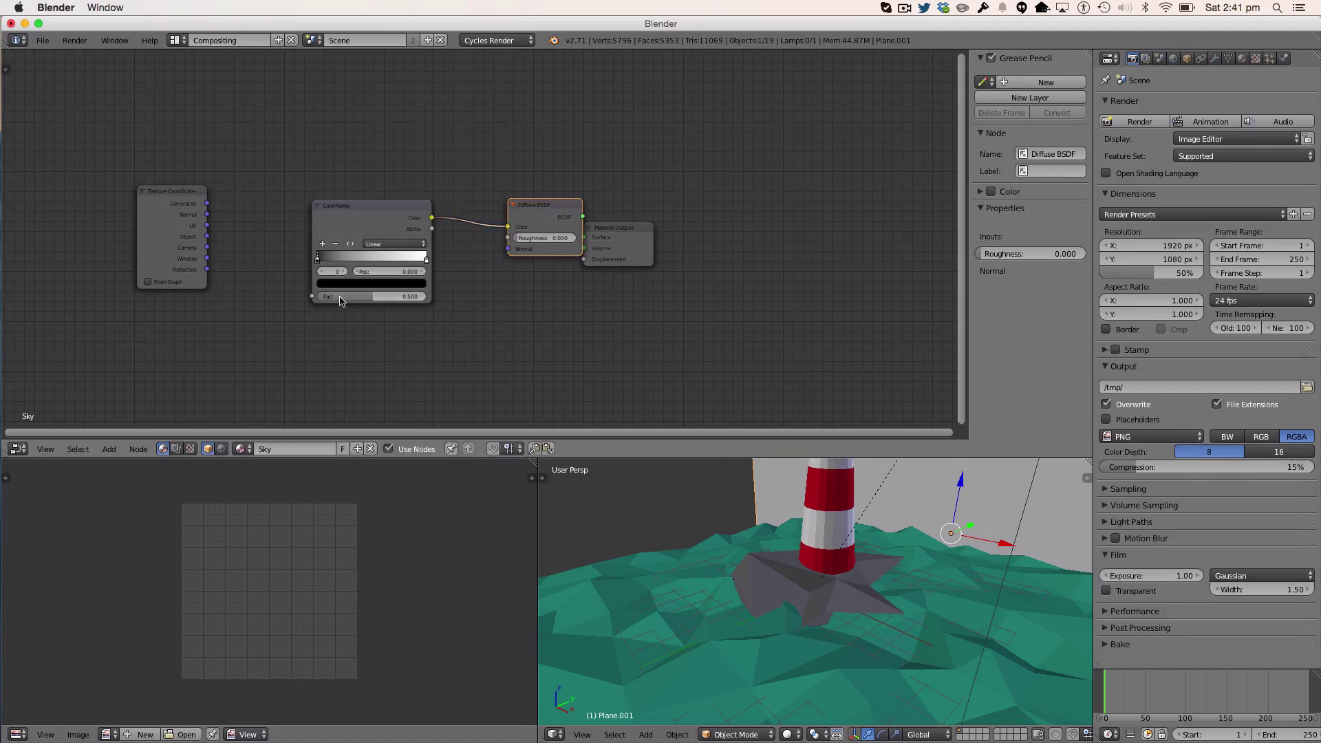
Step: Colour the ColorRamp's first stop turquoise and its last stop pale aqua
left_click(350, 283)
mouse_move(404, 171)
left_mouse_down()
mouse_move(404, 150)
mouse_move(356, 151)
left_mouse_up()
left_click(427, 260)
left_click(365, 282)
left_click_drag(376, 151, 373, 151)
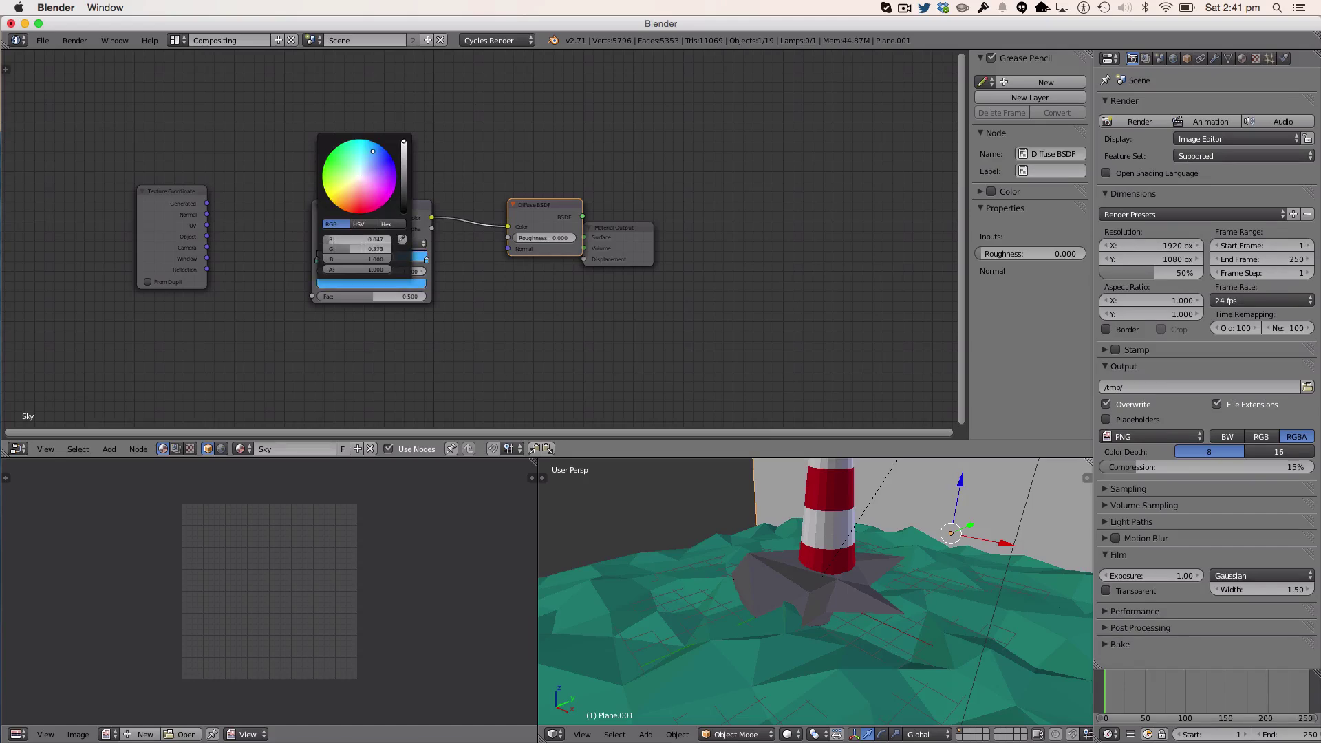
left_click(421, 283)
left_click_drag(382, 171, 358, 165)
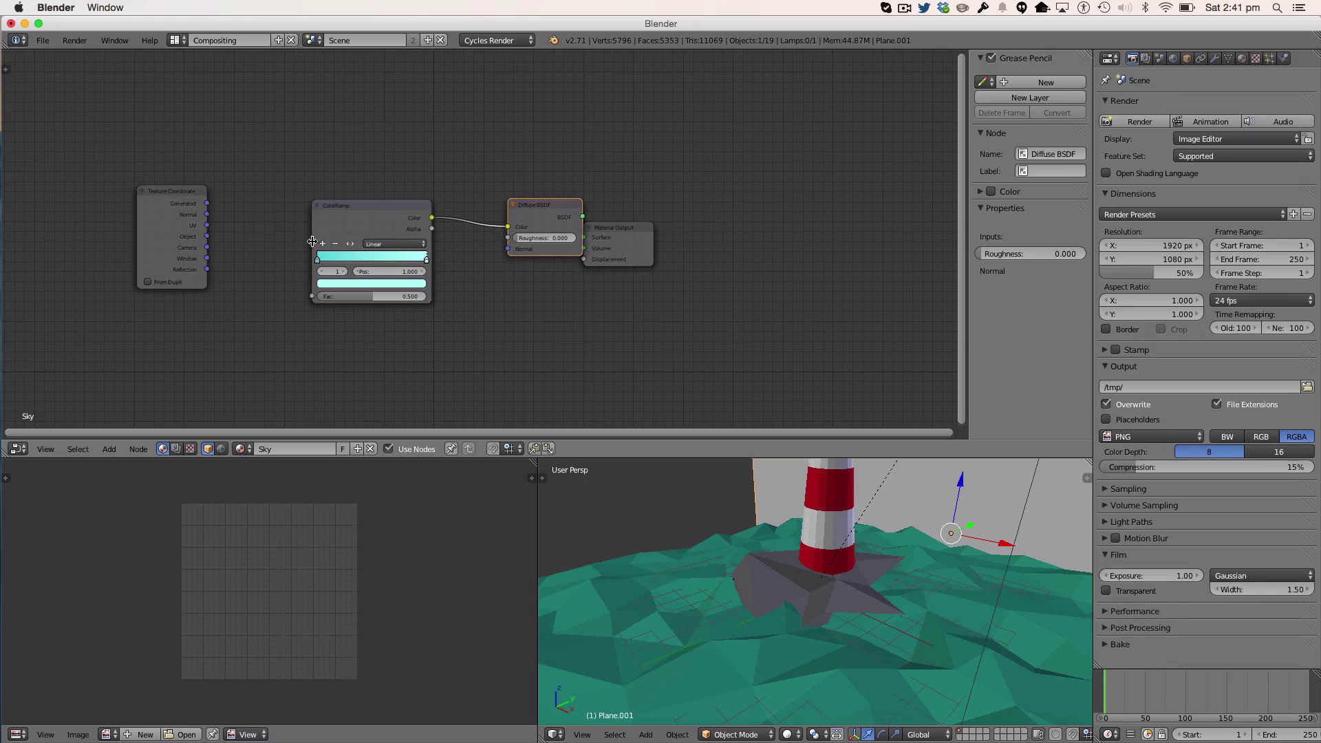
Step: Add a Gradient Texture node and link it between the Texture Coordinate's Generated output and the ColorRamp's Fac input
key("shift+a")
left_click(199, 236)
type("gr")
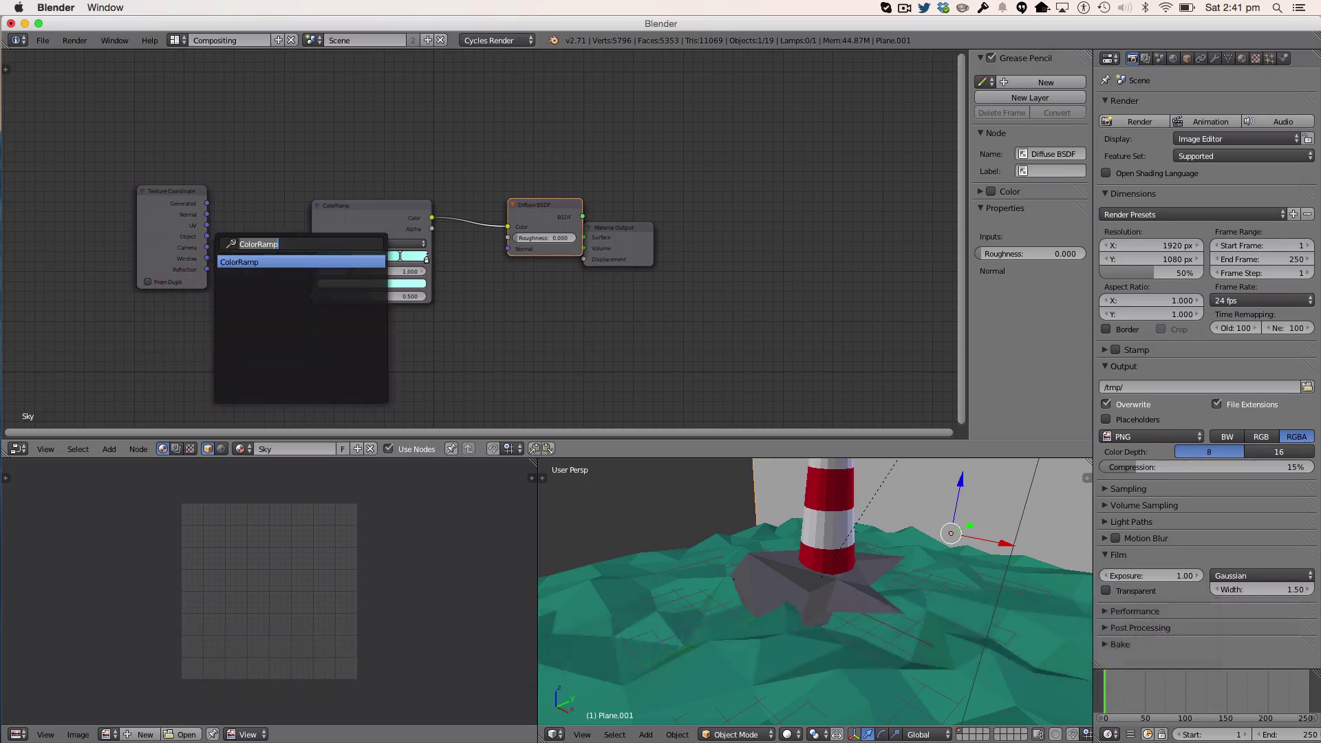
type("d")
key("BackSpace")
type("ad")
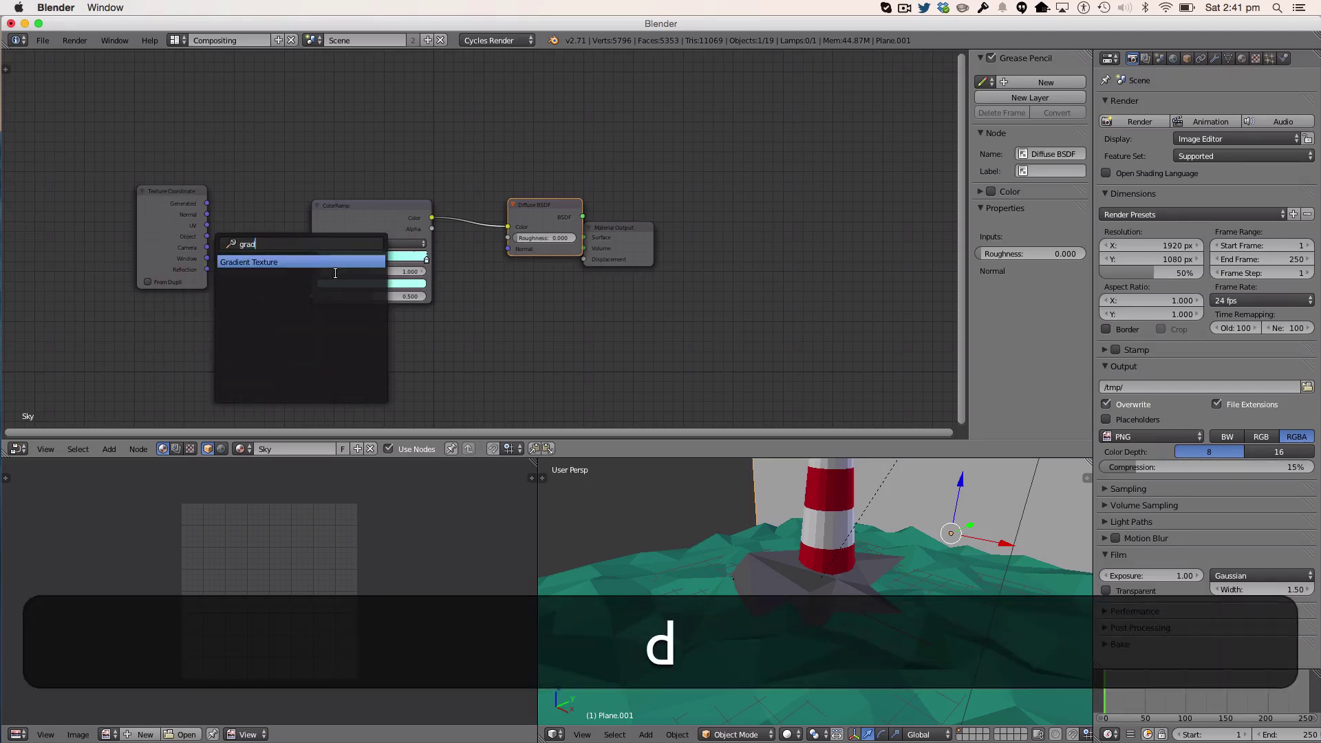
left_click(335, 262)
left_click(262, 234)
left_click_drag(206, 204, 227, 264)
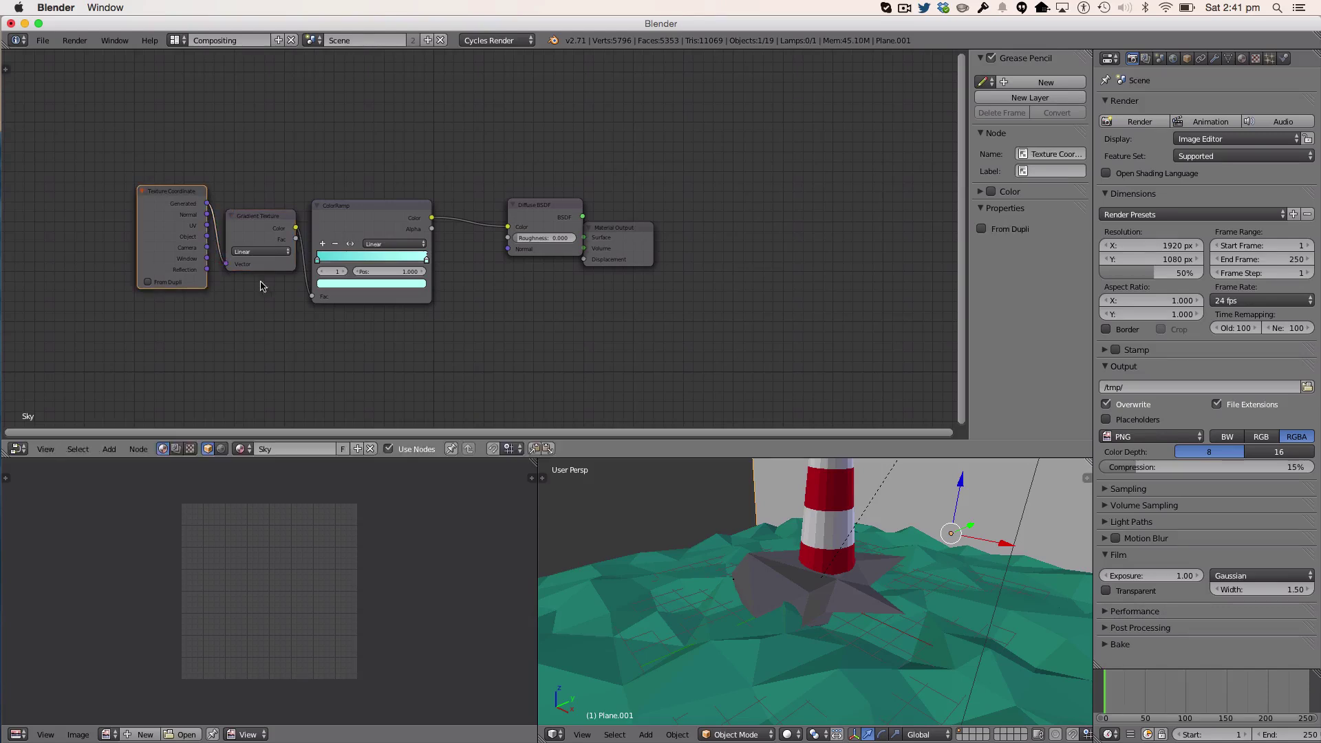
left_click_drag(546, 206, 505, 220)
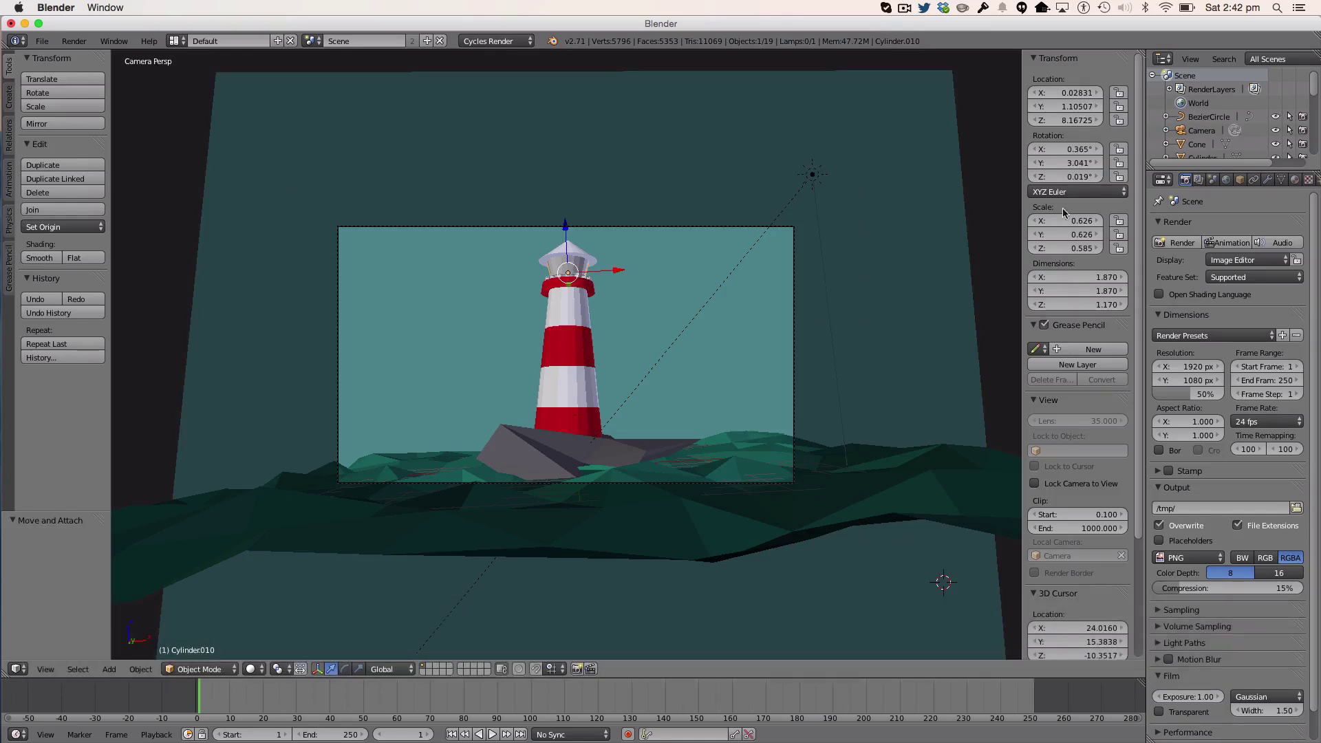
Step: Change the lantern's Glass material surface to Transparent BSDF
left_click(1295, 180)
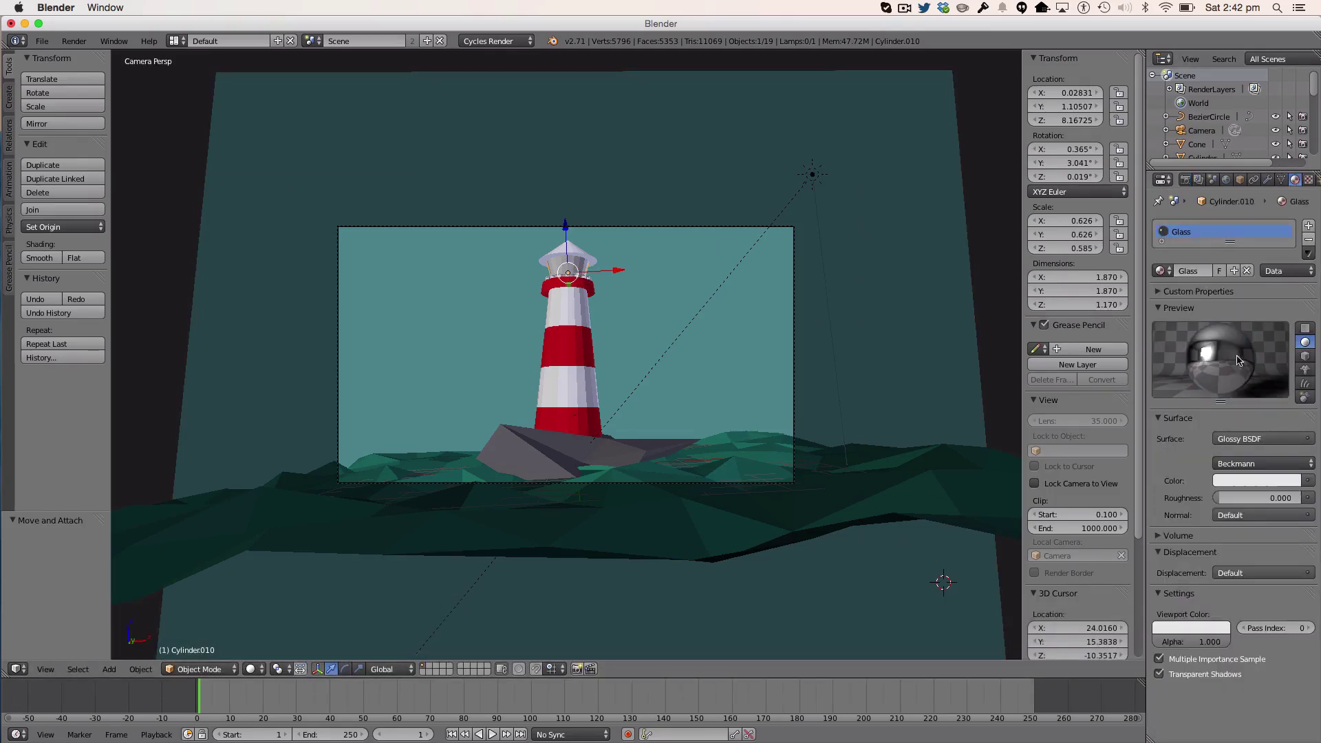
left_click(1237, 442)
left_click(1173, 333)
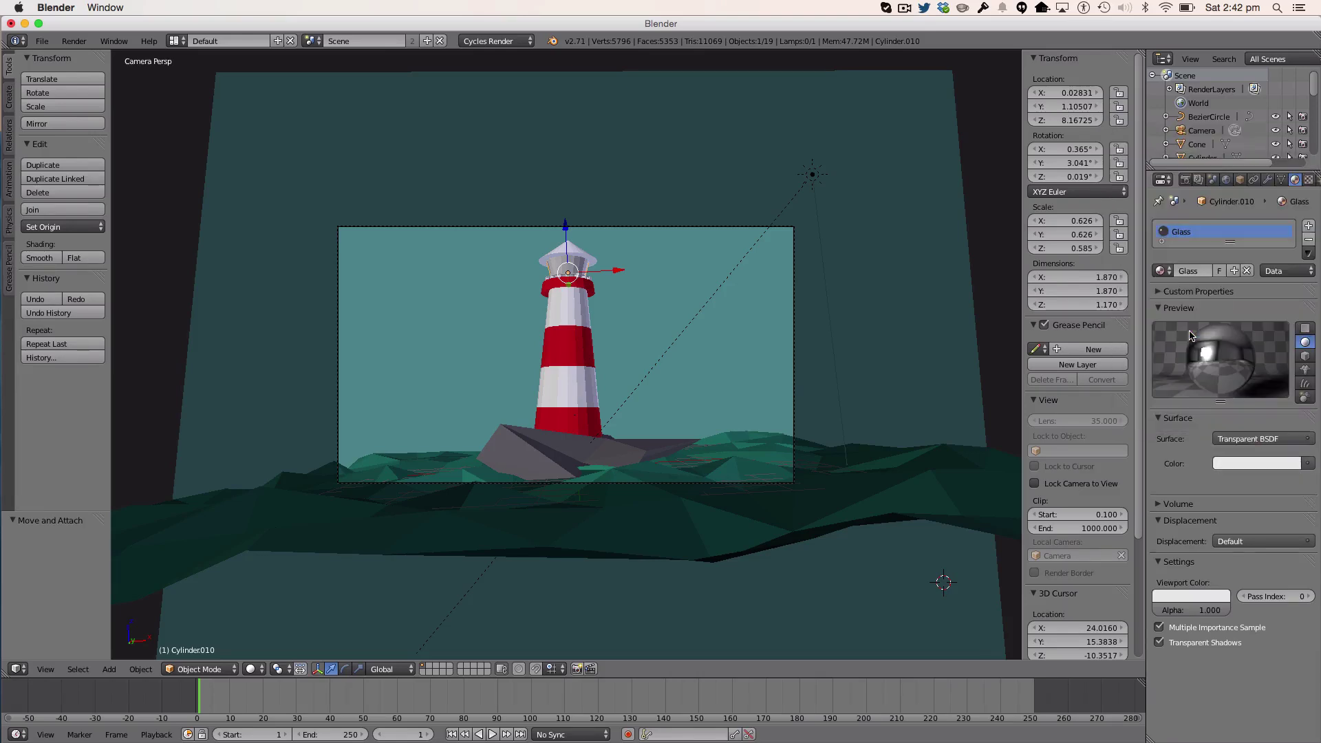
Step: Render a test image of the scene and return to the 3D view
left_click(1185, 179)
left_click(1178, 242)
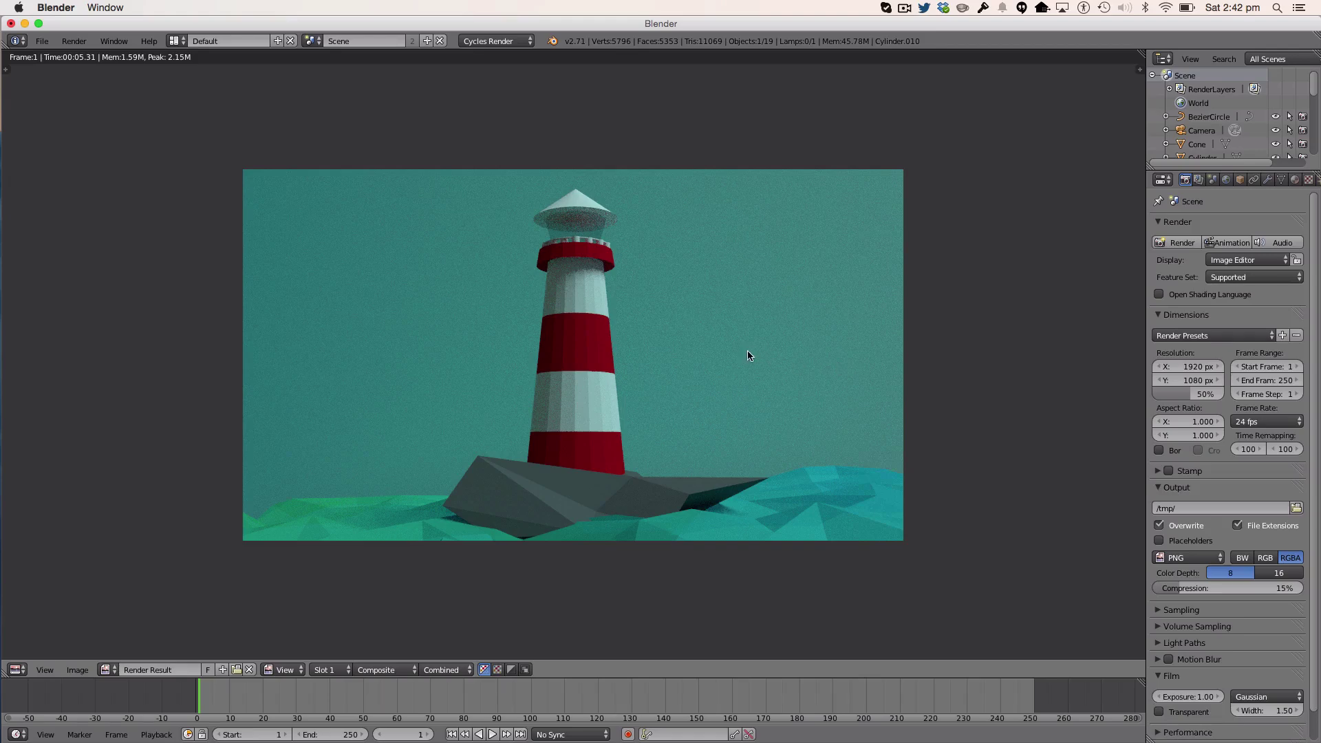
key("Escape")
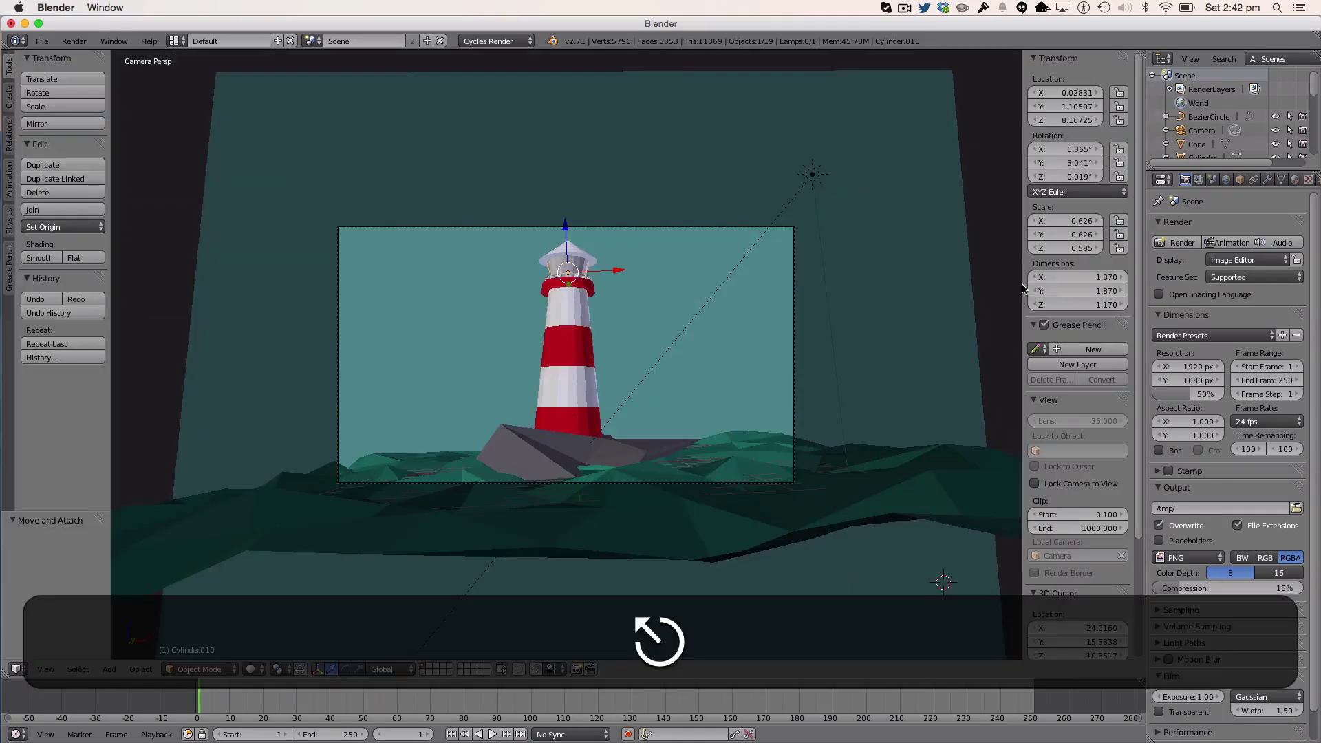
Step: Set the render samples to 200 and hide the viewport's properties sidebar
scroll(1242, 539, "down", 1)
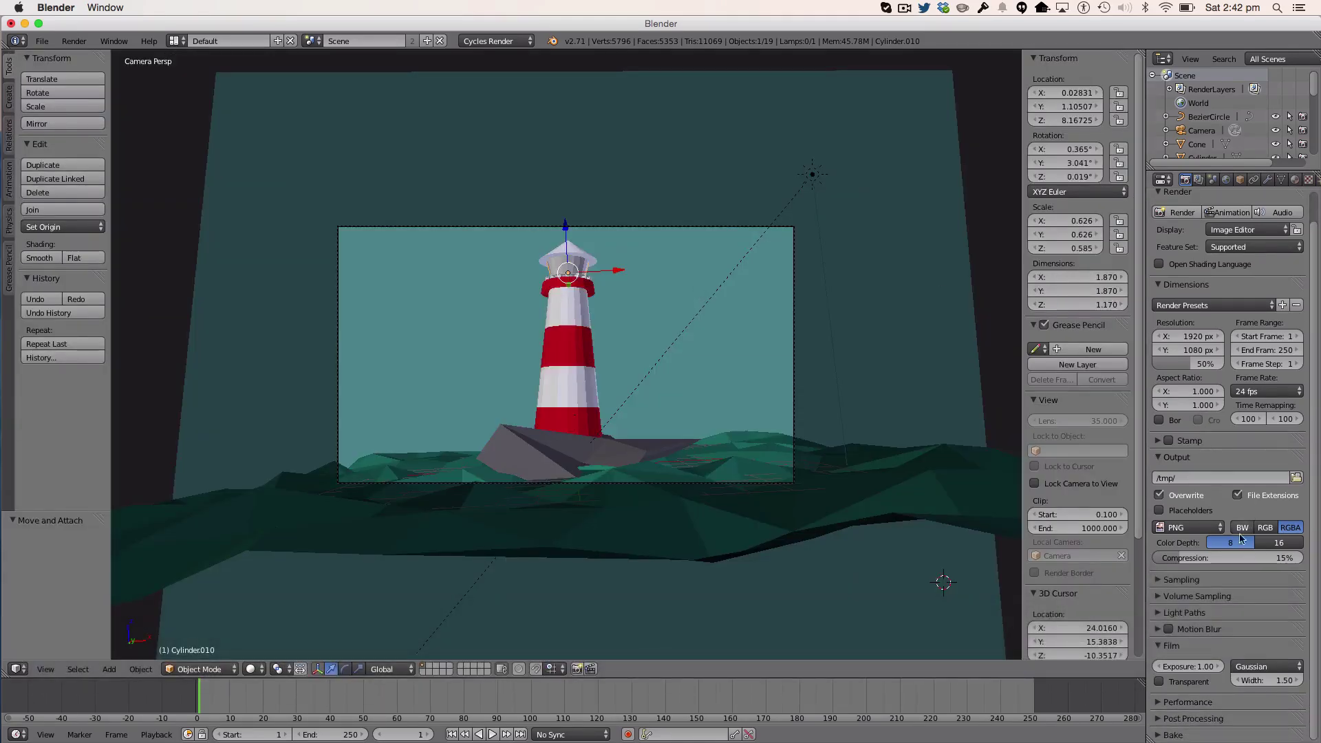
left_click(1211, 580)
left_click(1266, 648)
type("200")
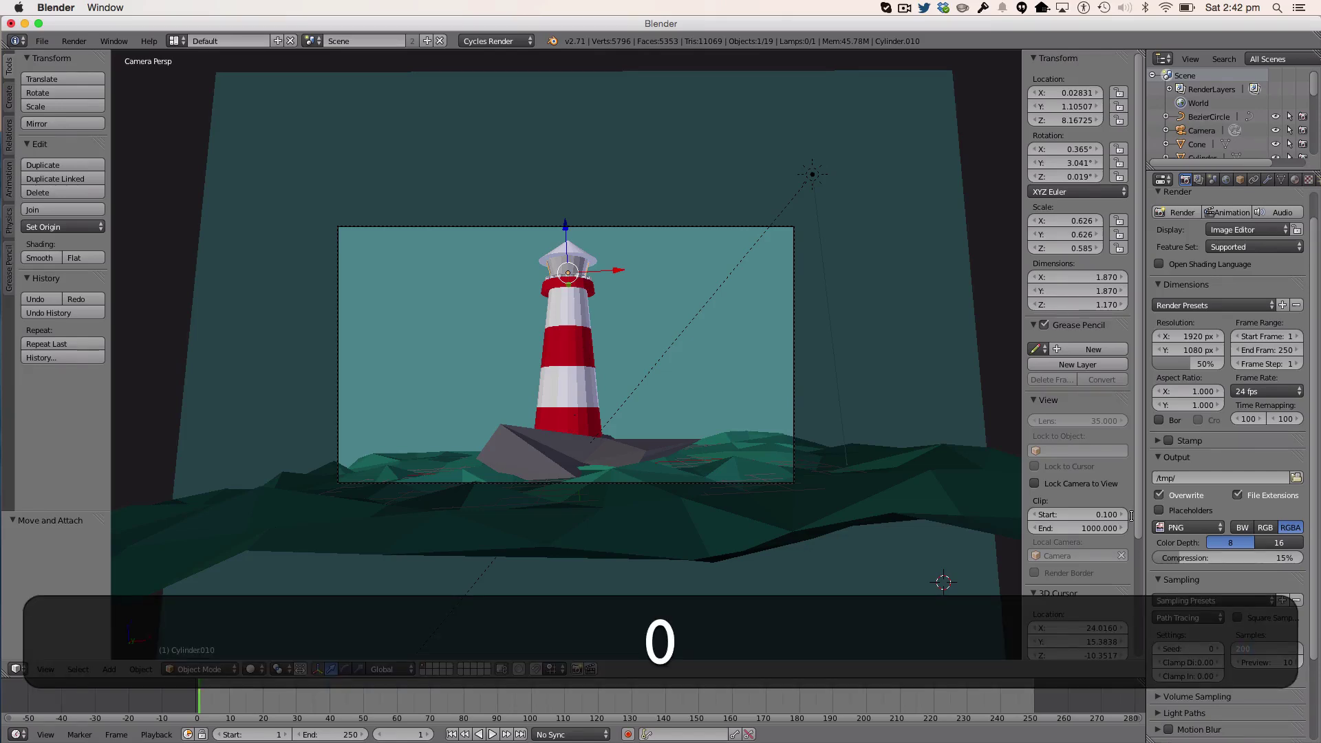
key("Return")
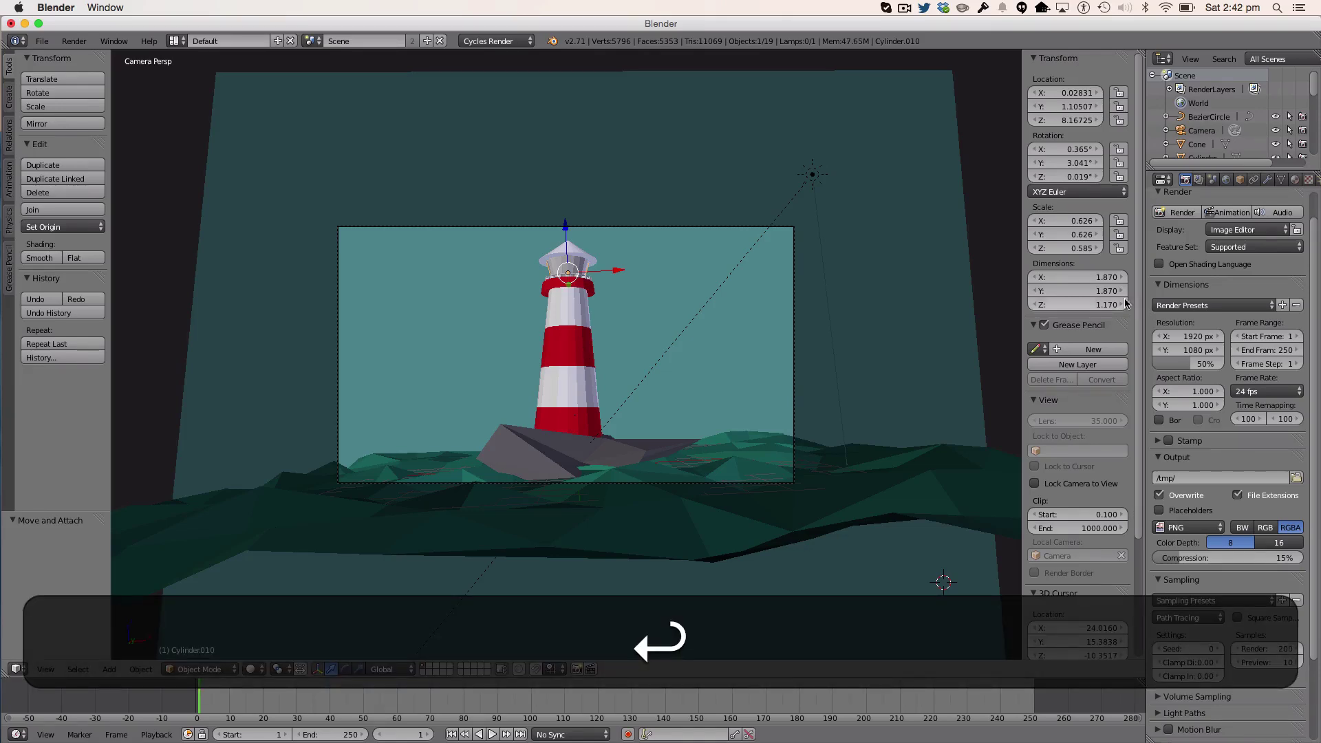
scroll(1225, 413, "up", 1)
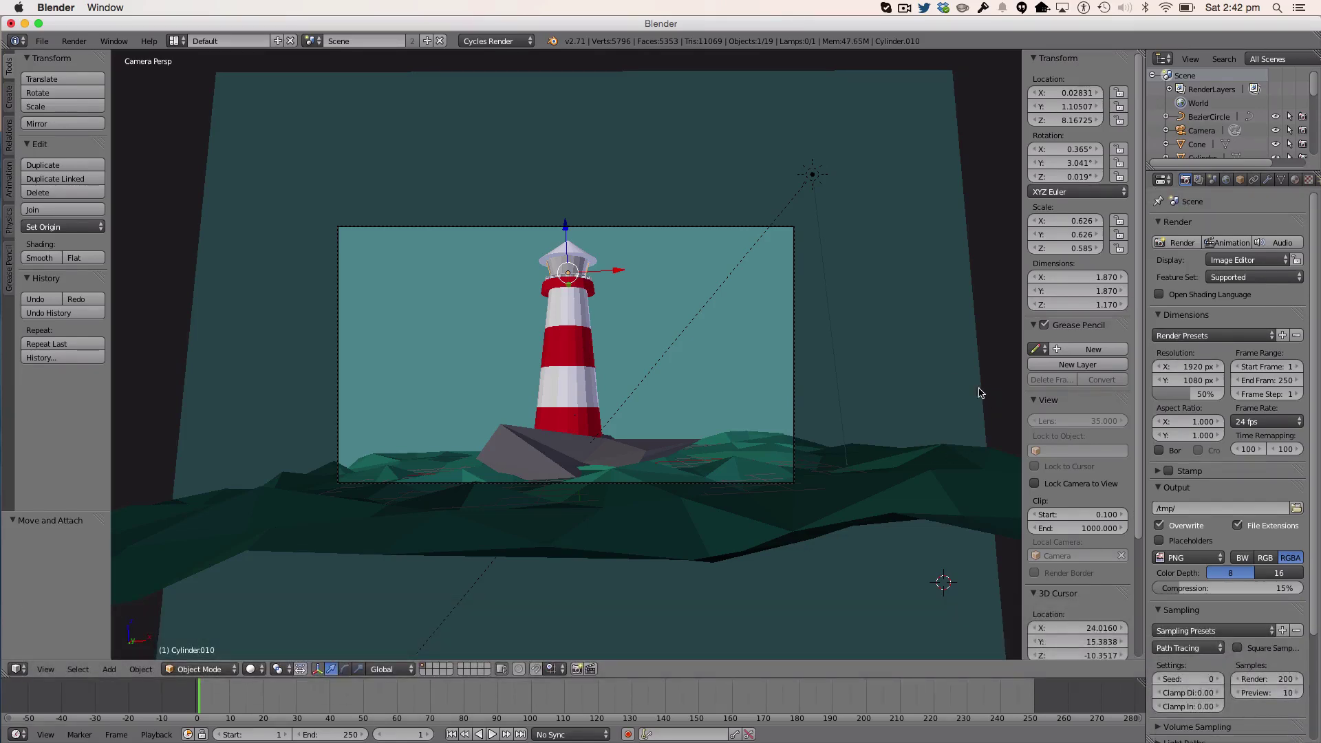
key("n")
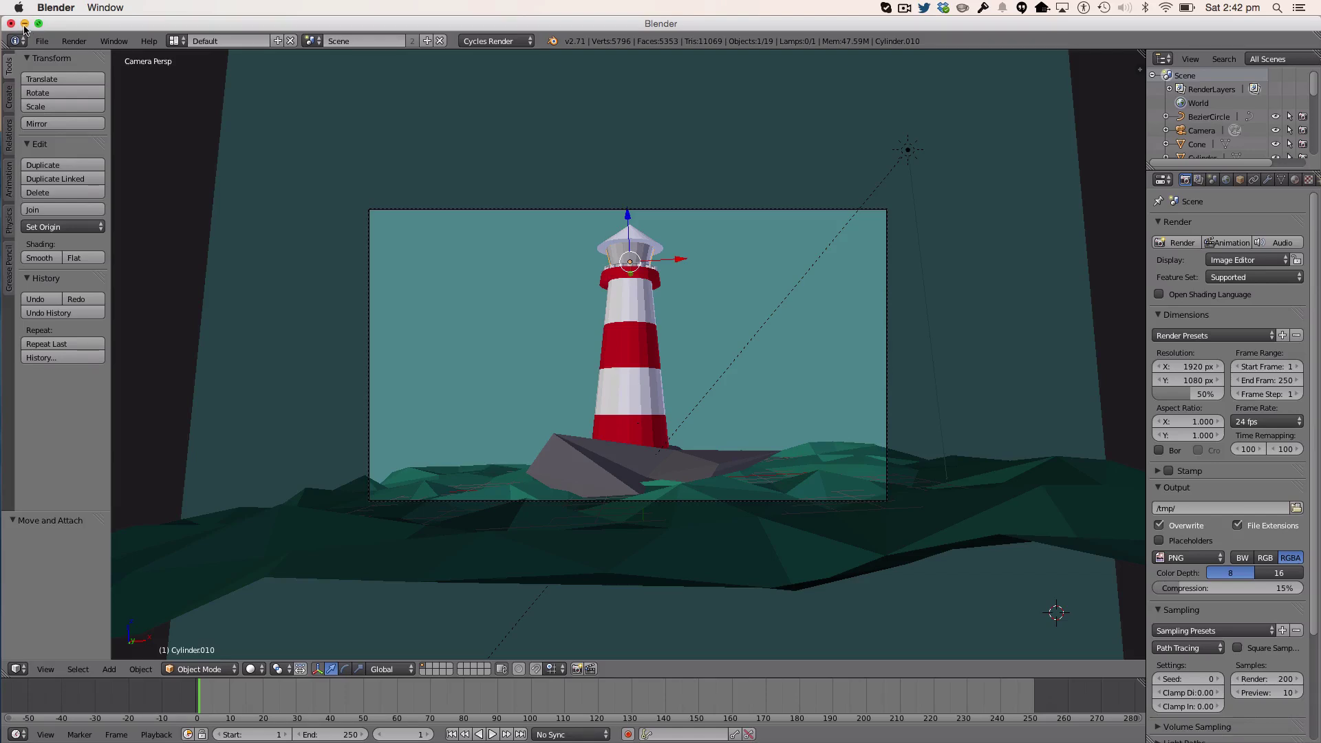
Step: Minimise Blender, examine the finished Lighthouse Render.png in Preview, and minimise its window
left_click(24, 24)
key("space")
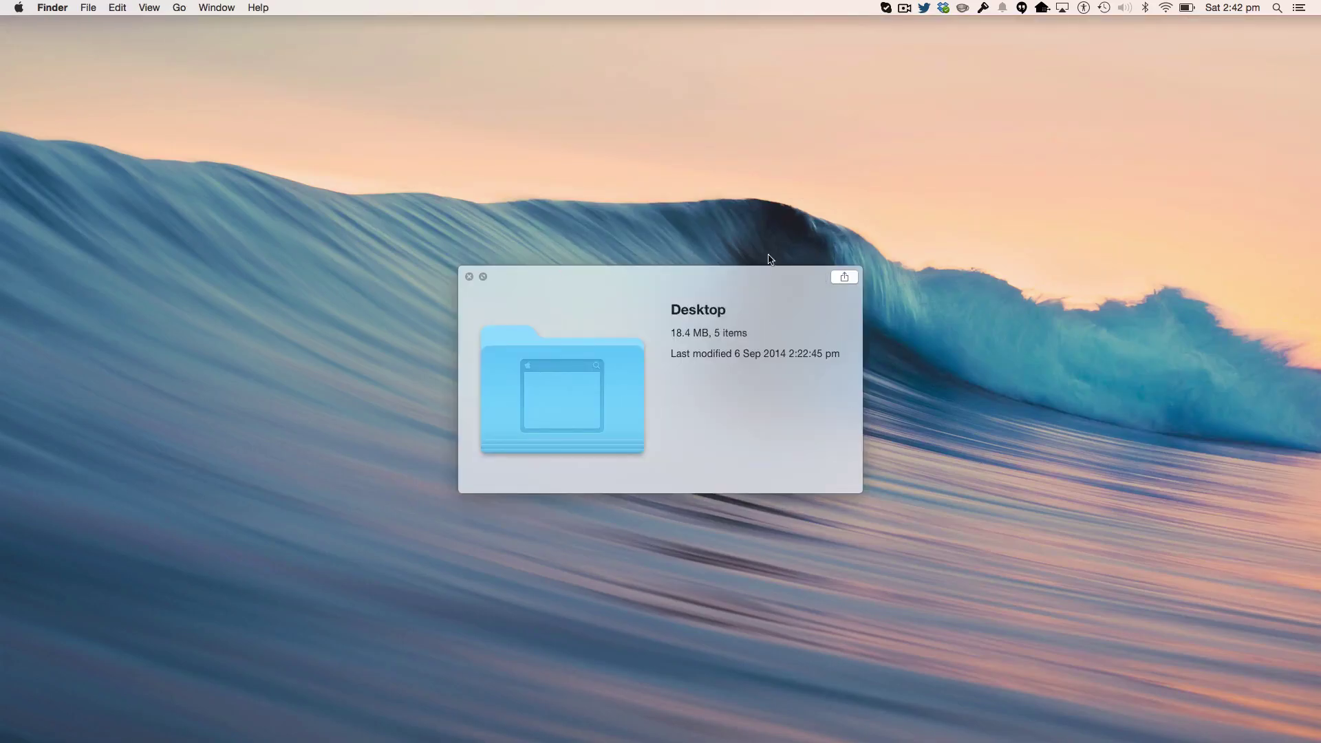
left_click(470, 276)
left_click_drag(846, 392, 770, 449)
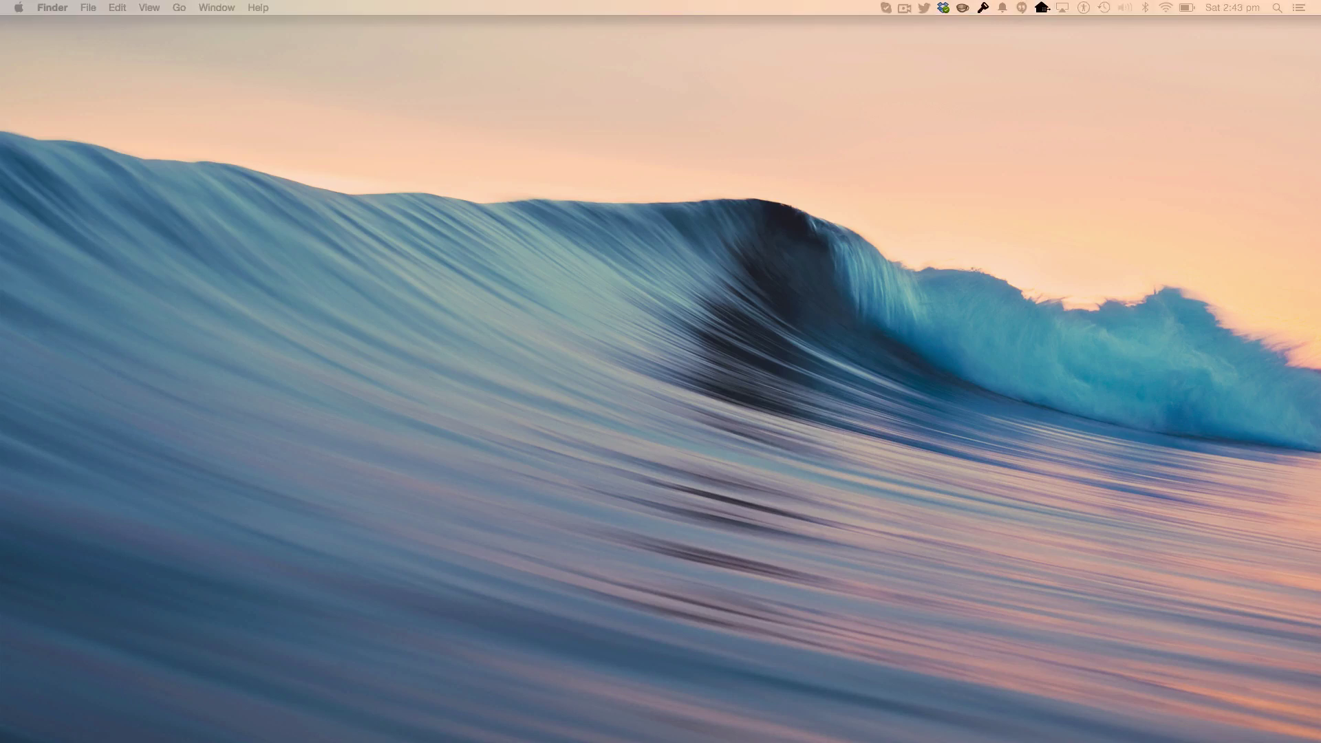
left_click_drag(1320, 27, 795, 112)
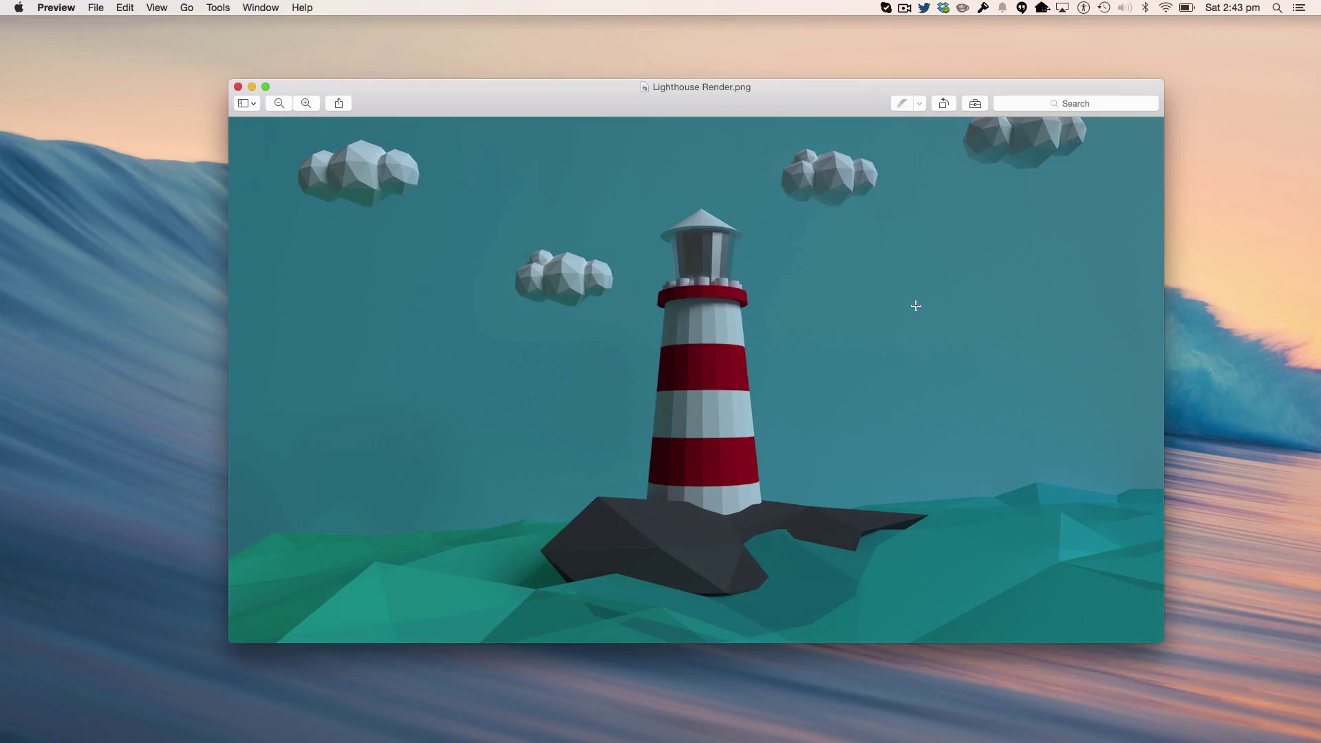
left_click(251, 87)
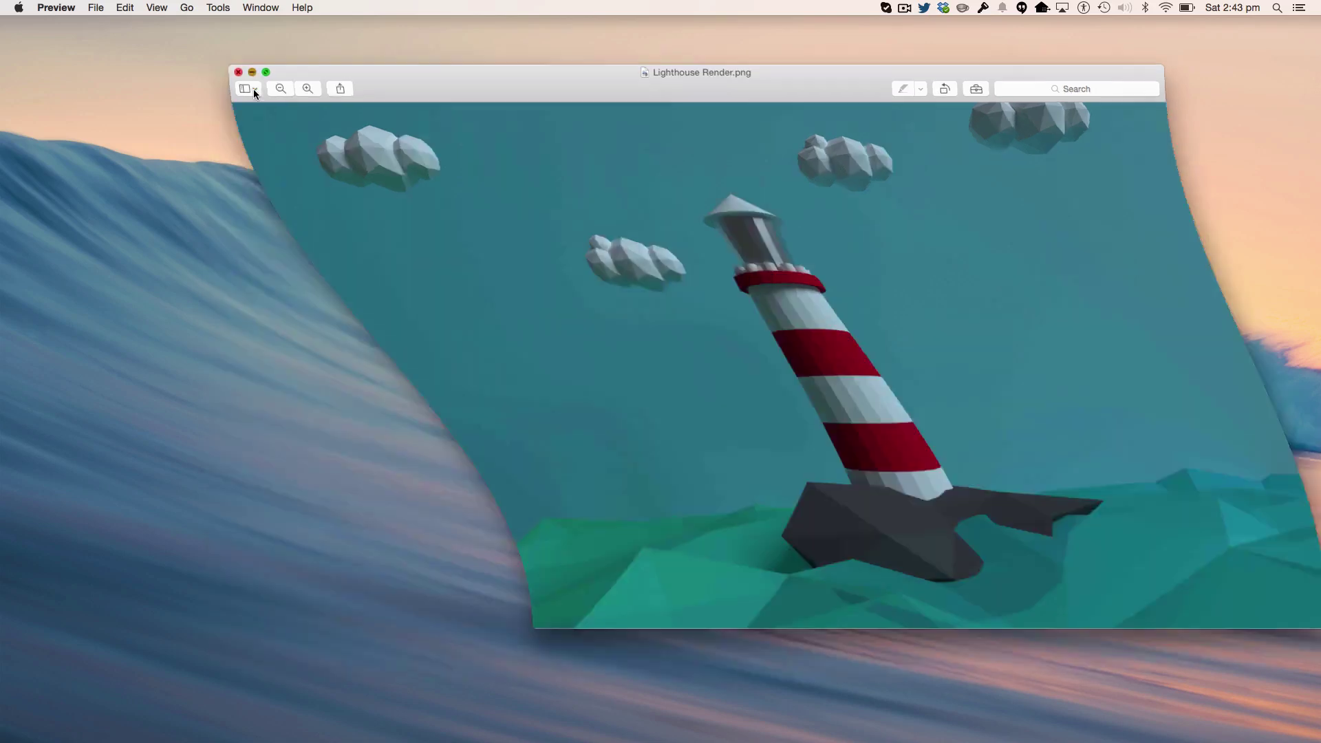
Step: Search for GIMP with Spotlight and launch it
key("super+space")
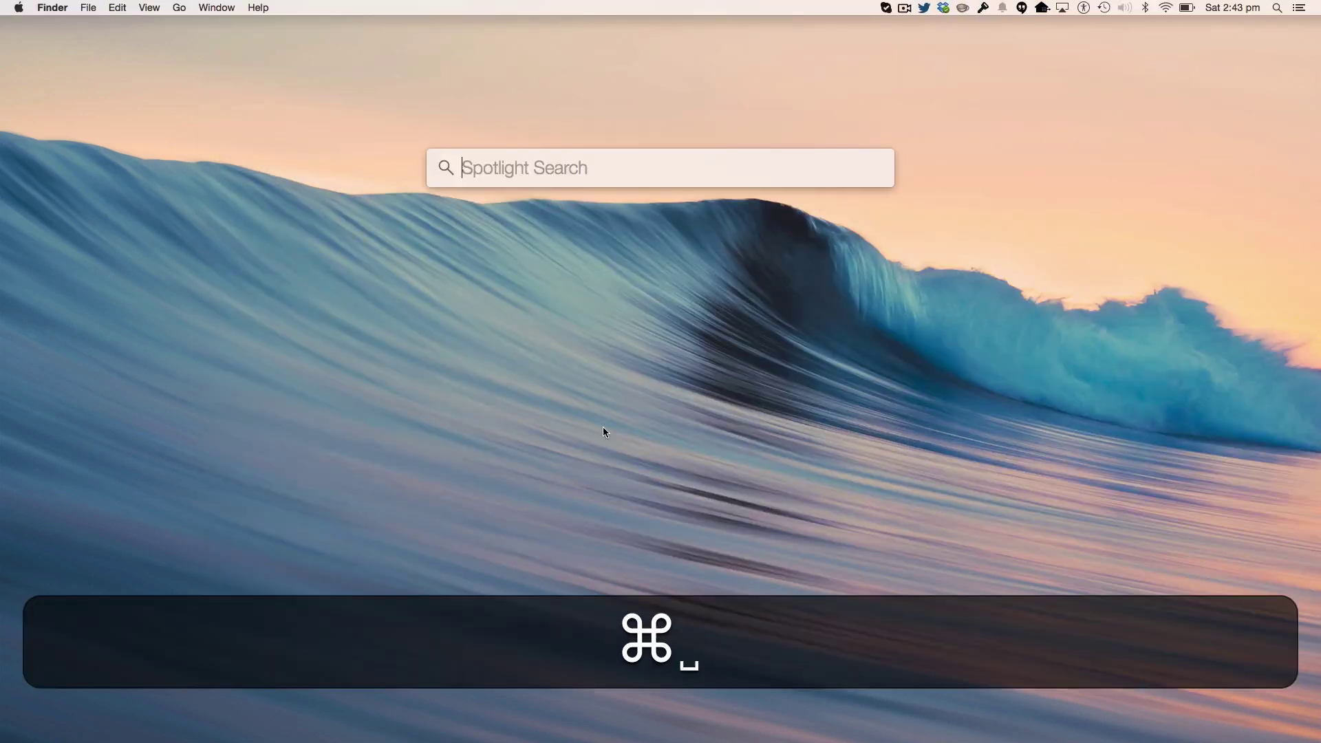
type("gimp")
key("Return")
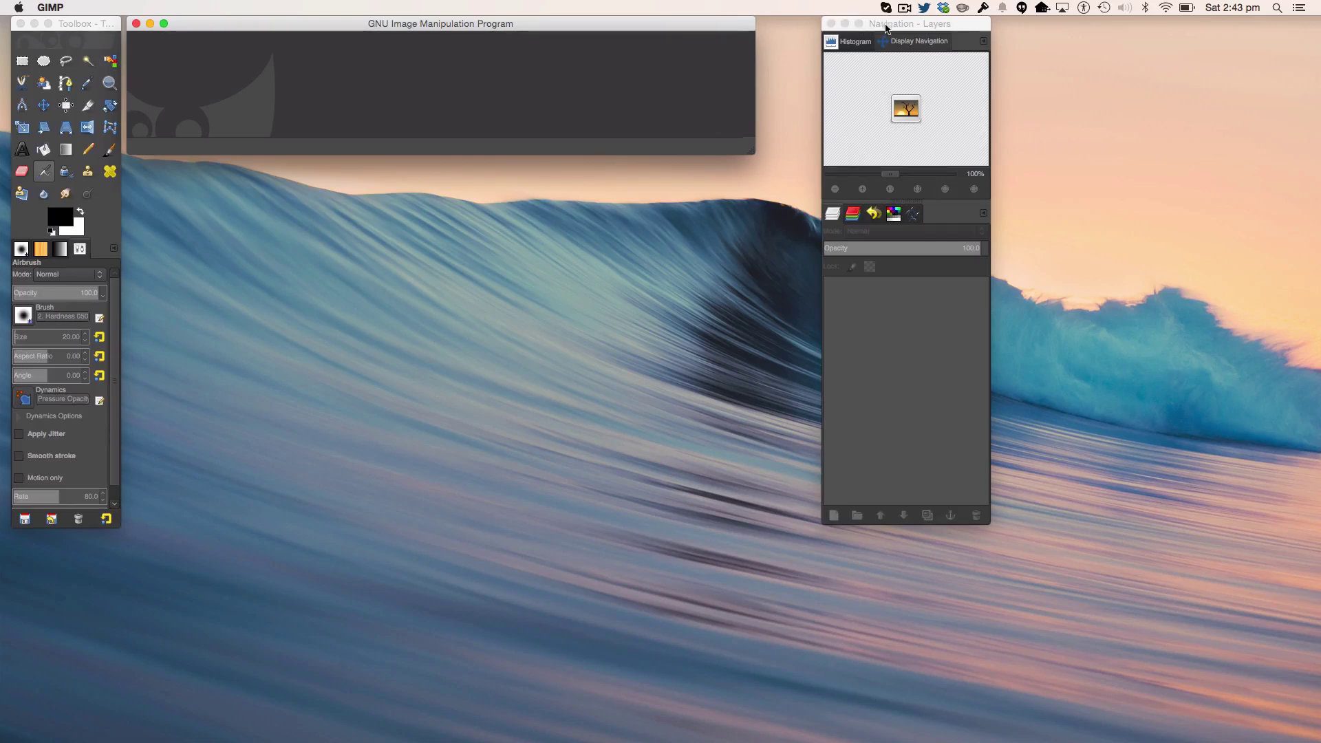
Step: Move the Navigation - Layers dock to the far right of the desktop and maximise the empty image window
left_click_drag(888, 27, 1200, 27)
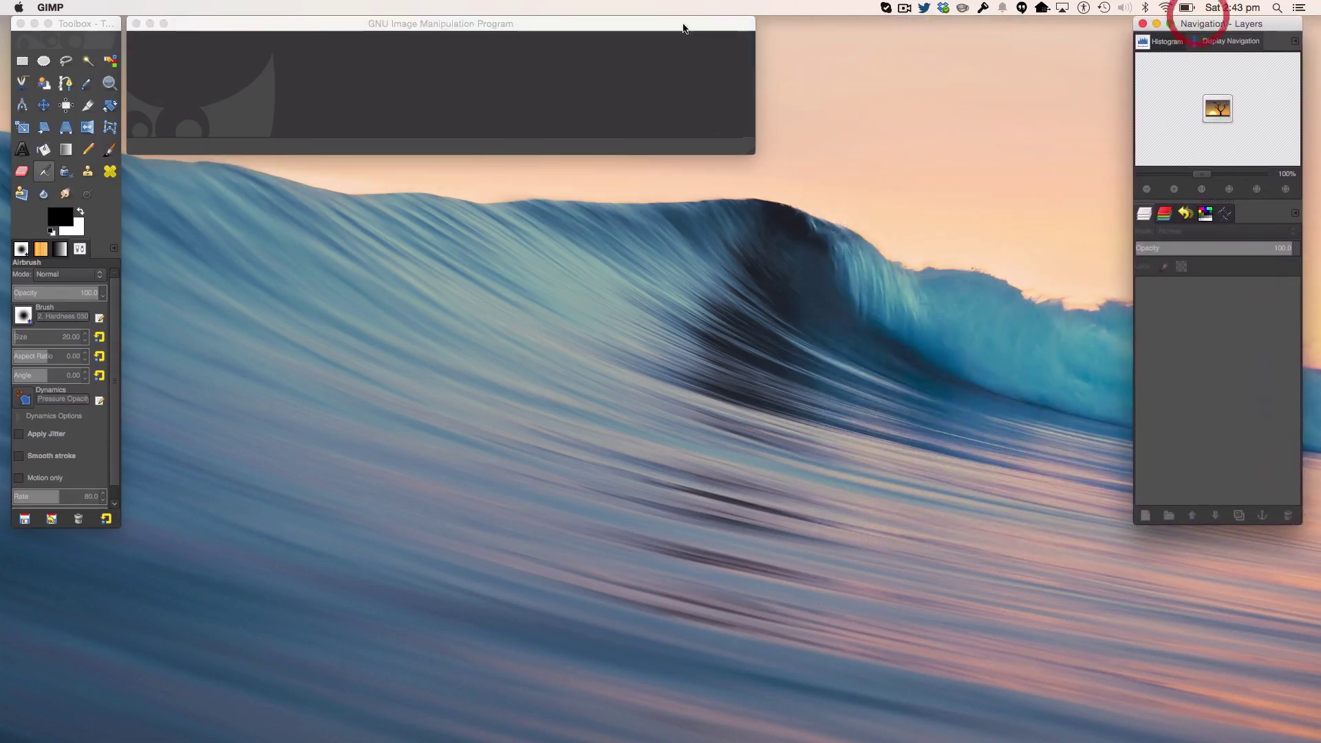
left_click_drag(683, 29, 766, 48)
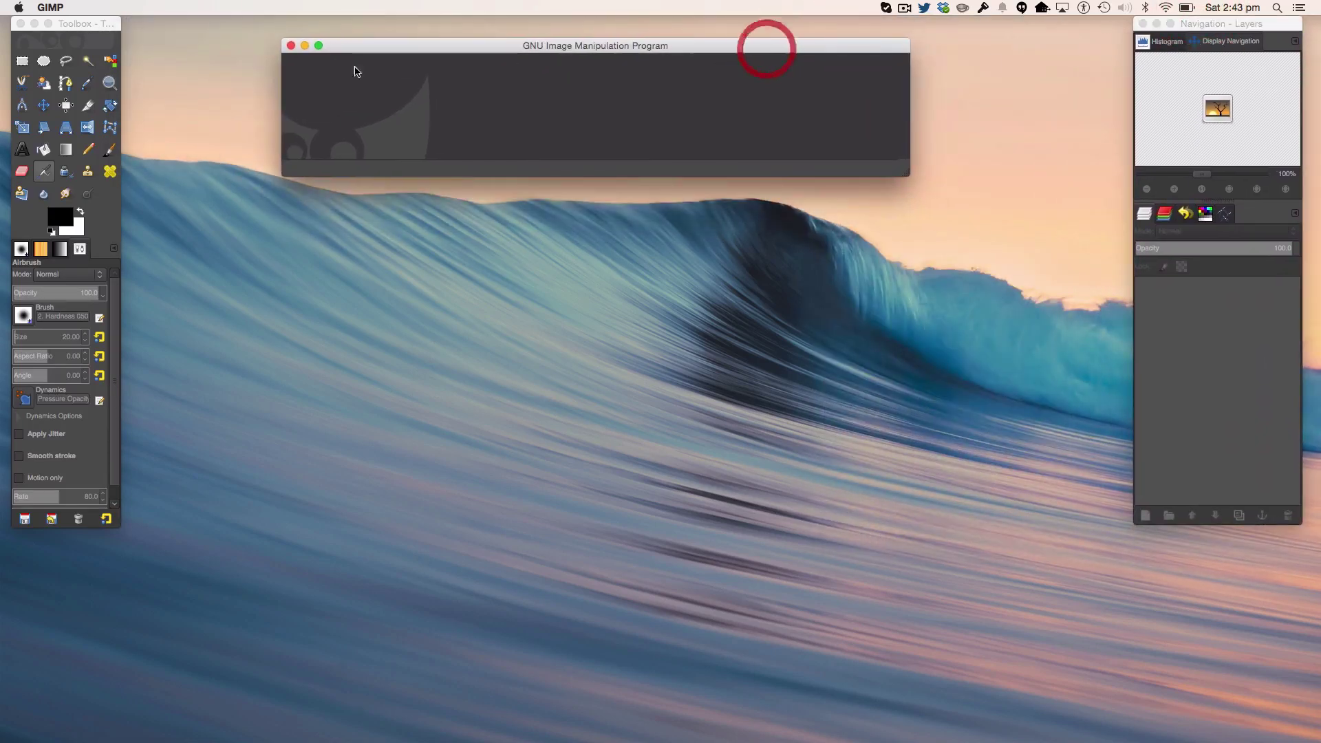
double_click(462, 47)
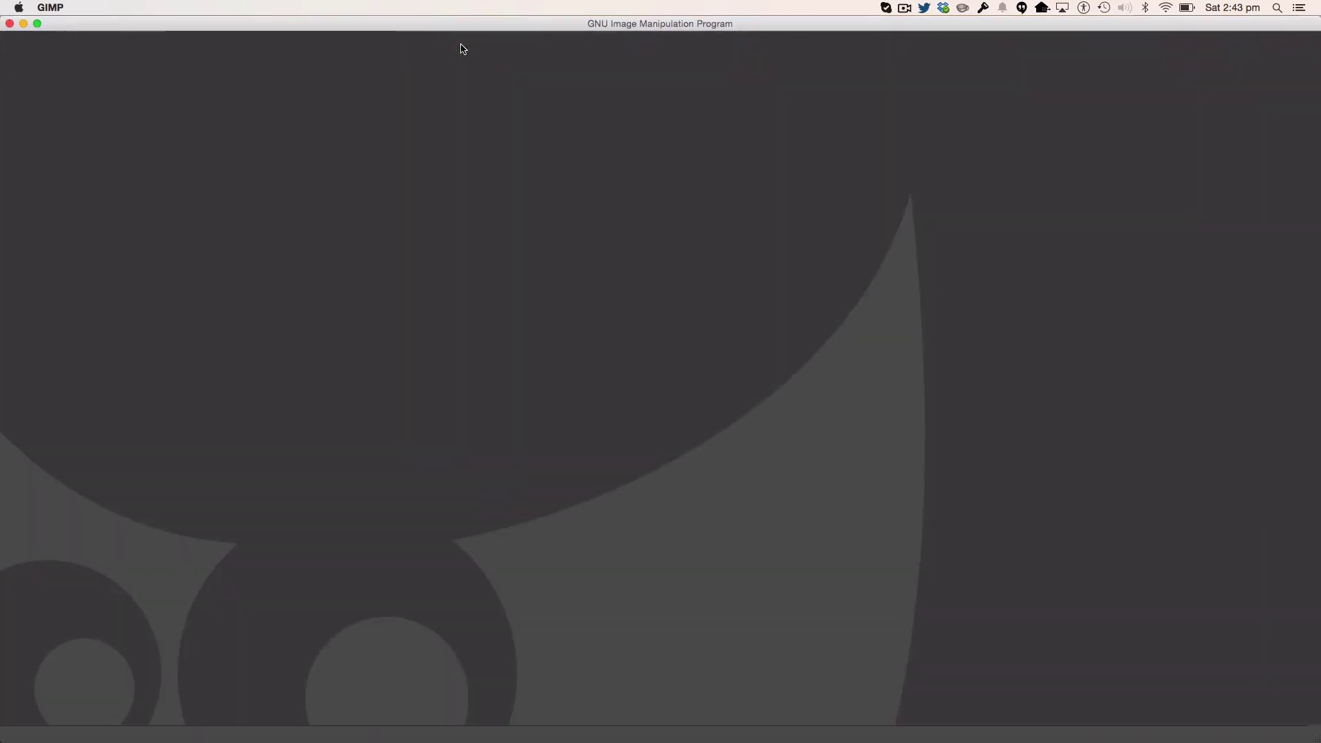
Step: Restore the empty image window to its smaller size, open Lighthouse Render.png from the recently used files, and move its window nearer the toolbox
double_click(473, 24)
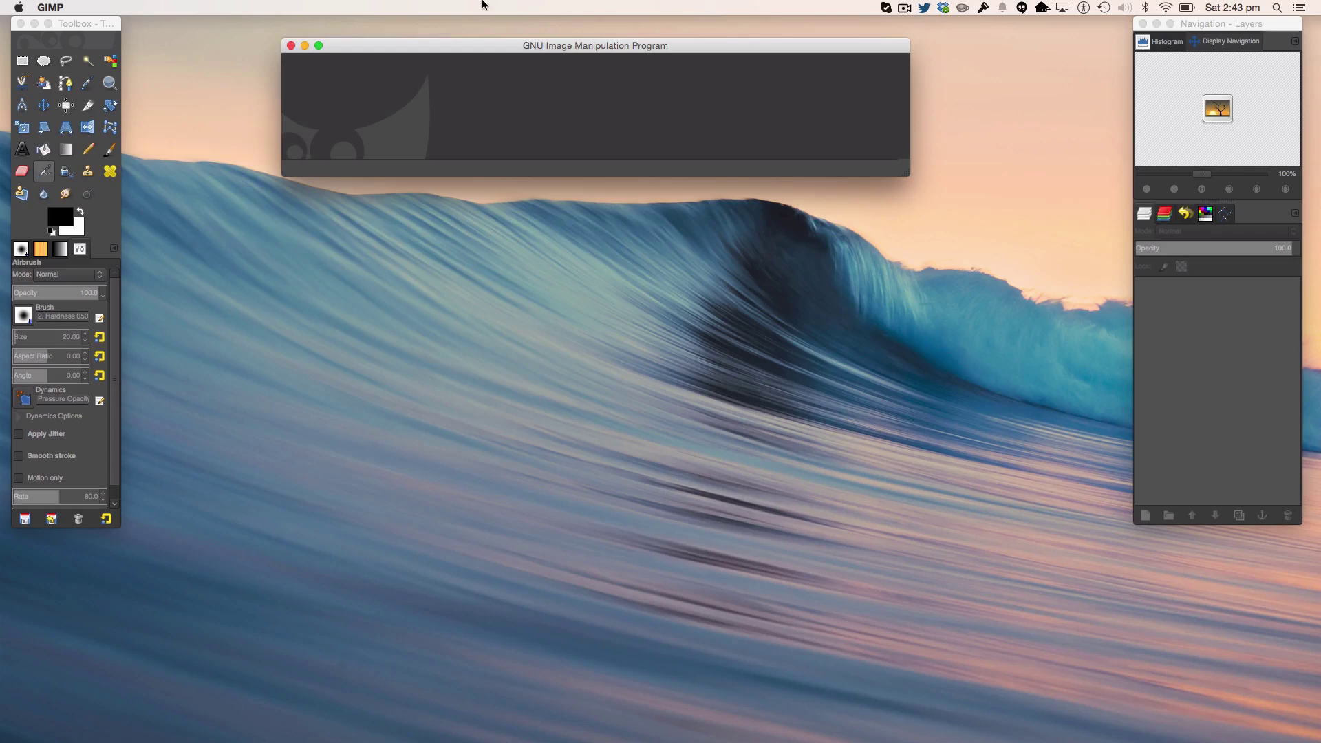
left_click(483, 5)
left_click(469, 106)
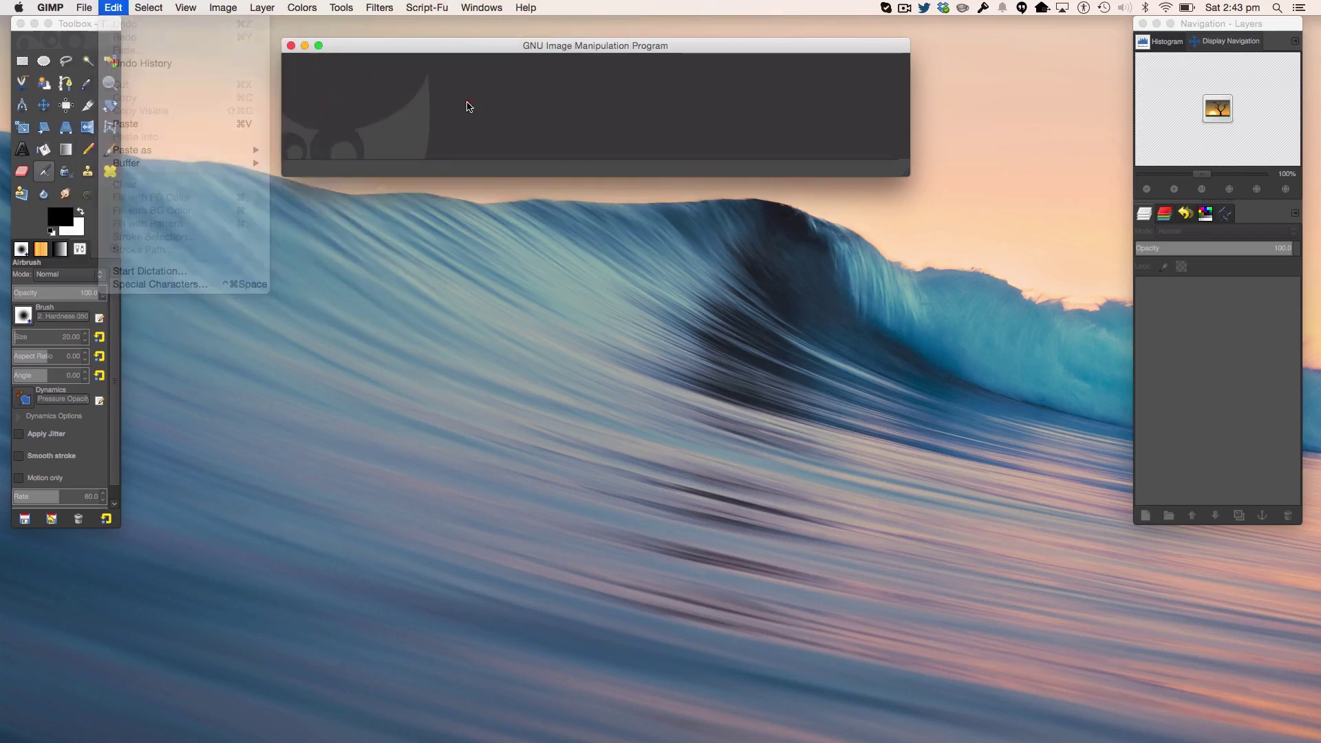
left_click(84, 8)
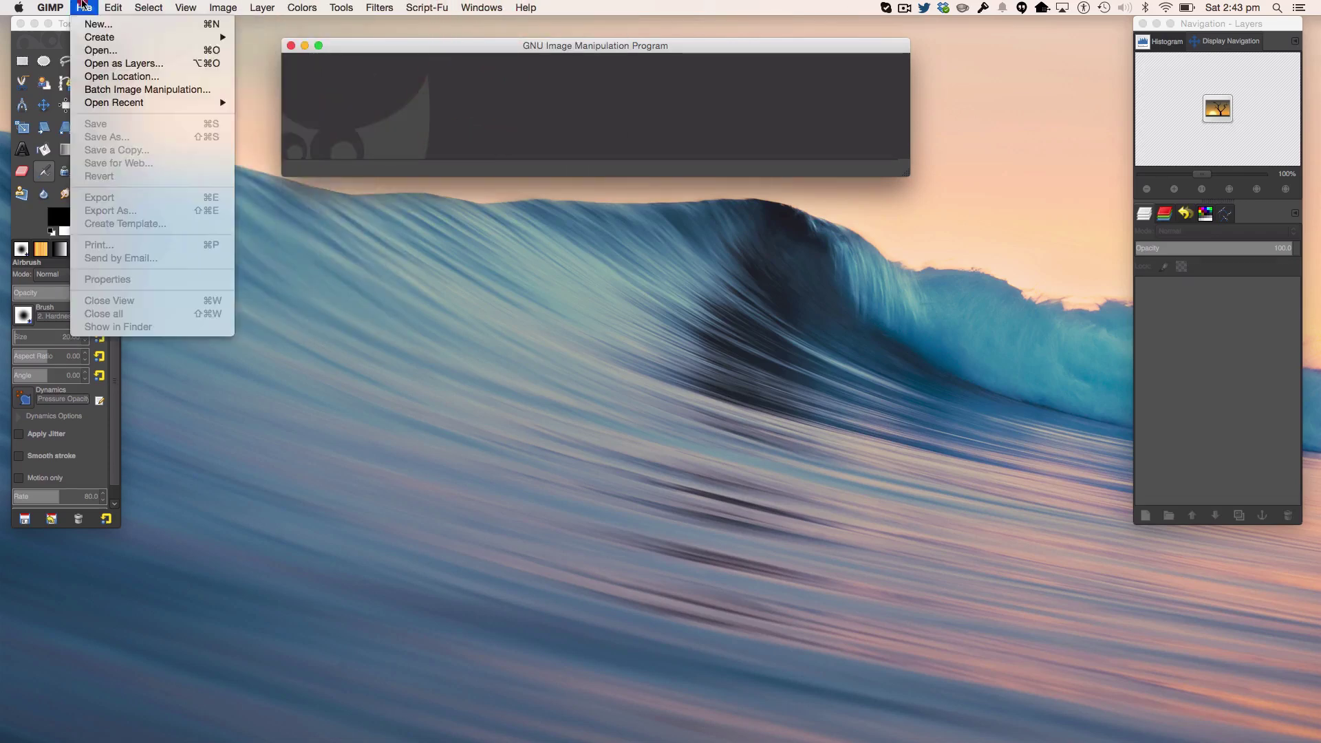
left_click(114, 51)
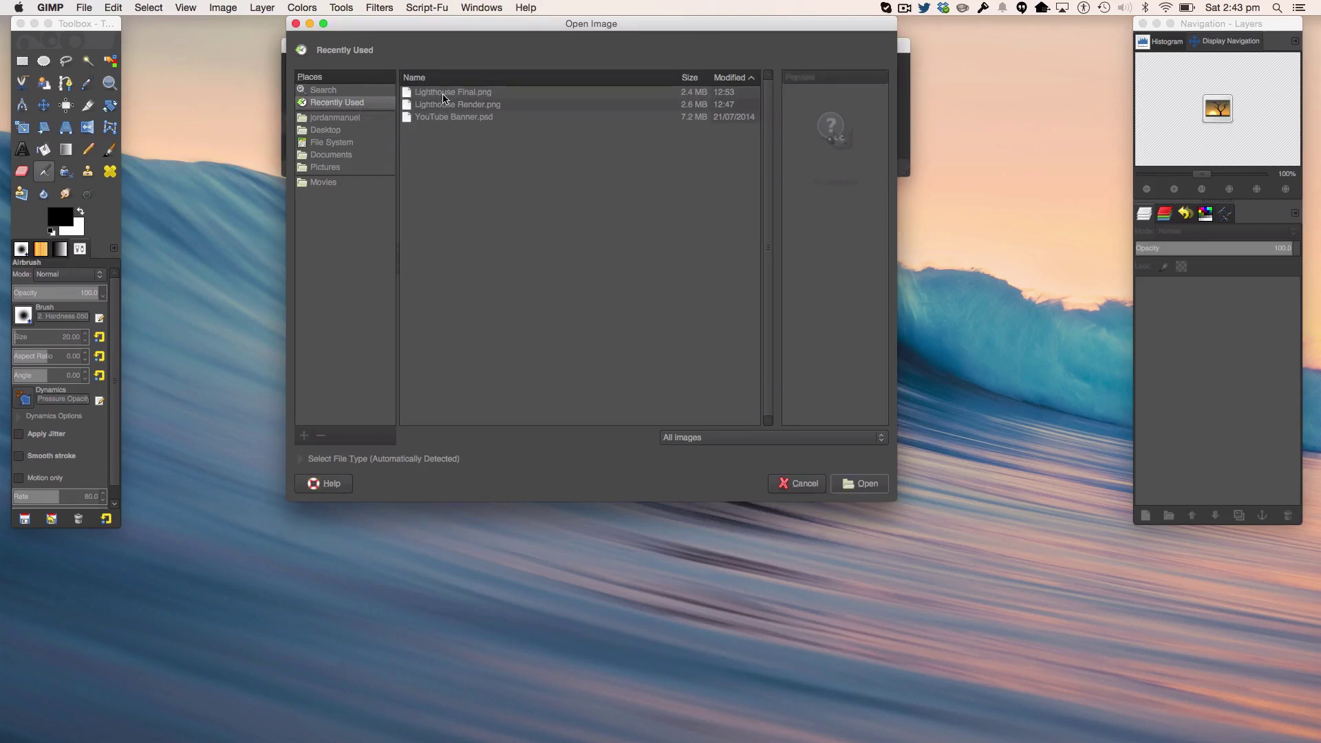
left_click(442, 104)
double_click(443, 104)
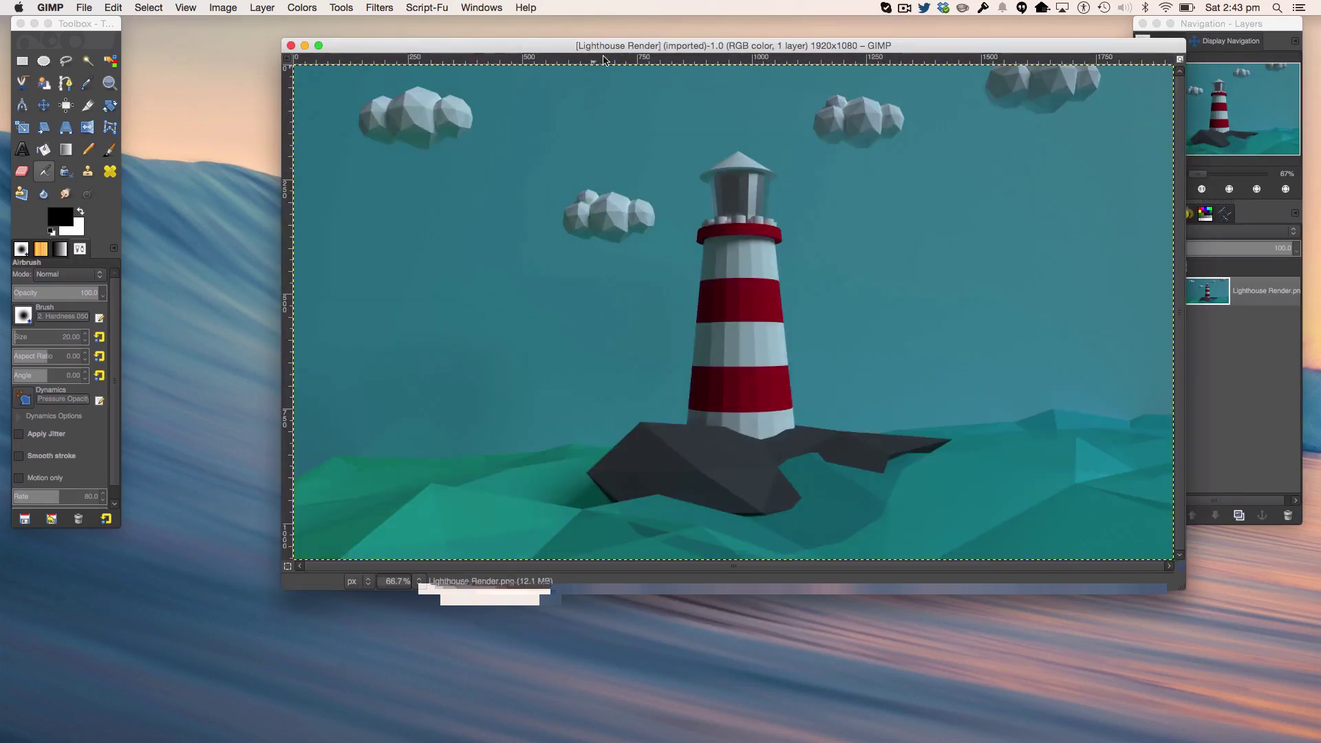
left_click_drag(610, 45, 509, 35)
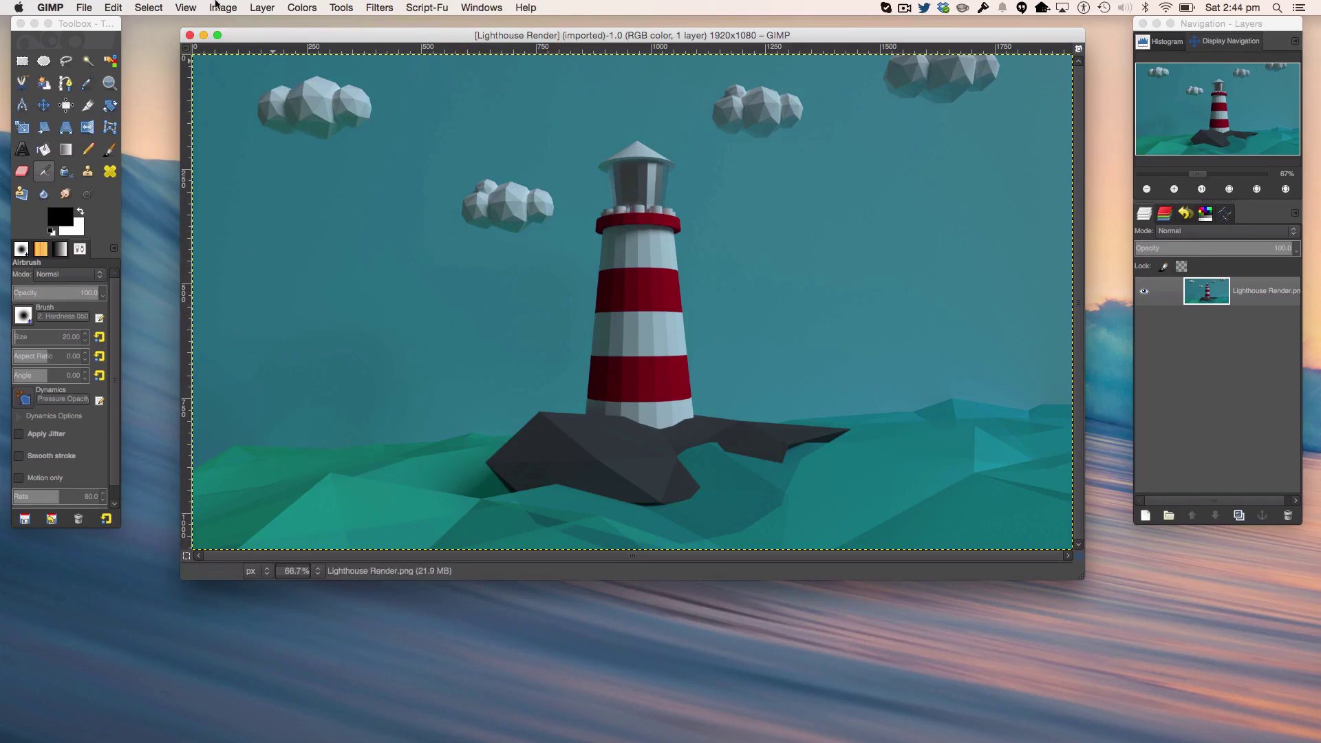
Step: Apply a gentle S-shaped value curve with Curves, lowering the darker tones and slightly raising the upper midtones
left_click(302, 7)
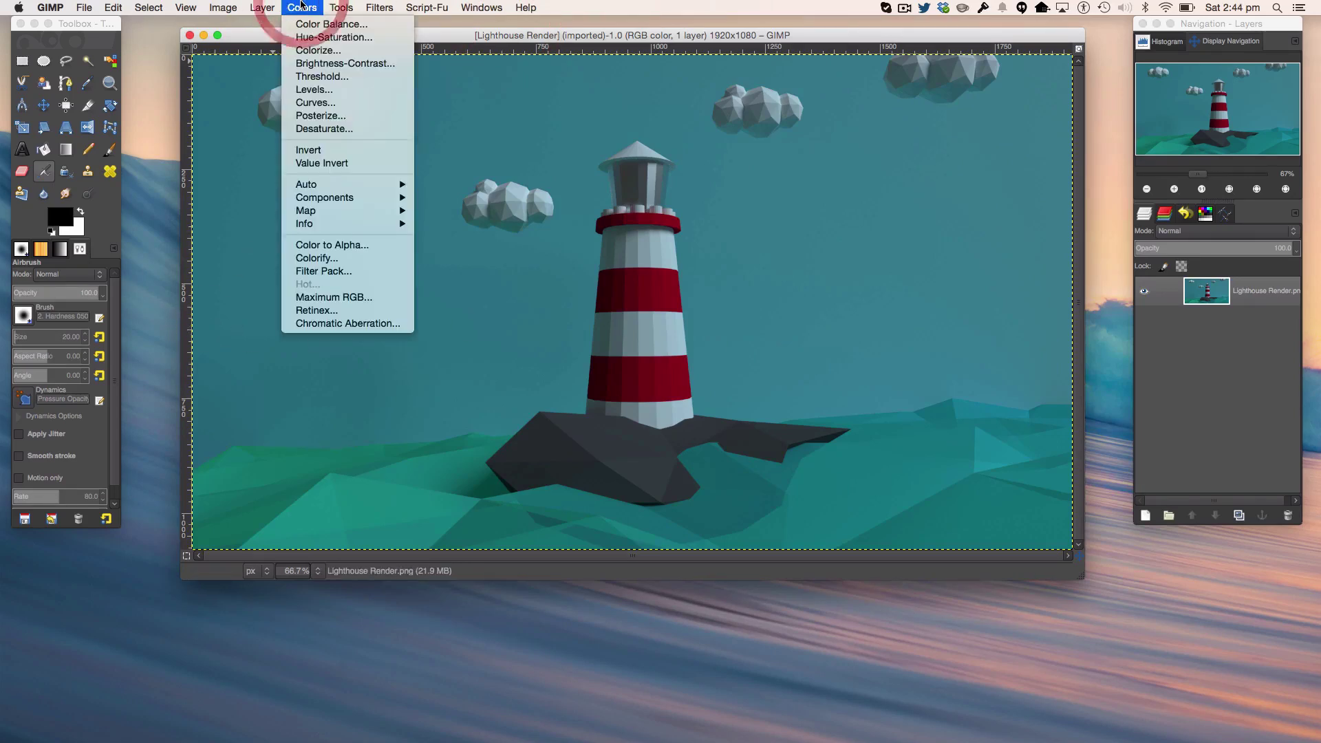
left_click(315, 104)
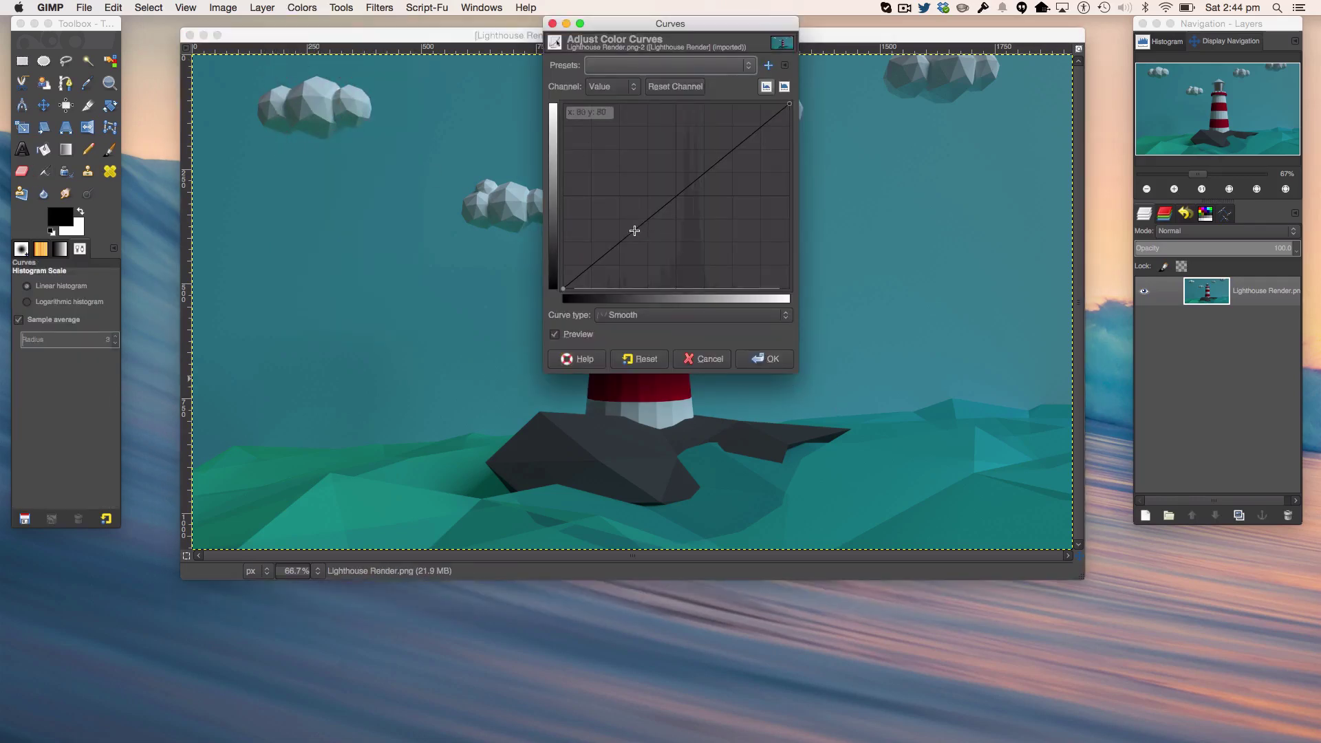
left_click_drag(636, 231, 646, 238)
left_click_drag(701, 193, 690, 183)
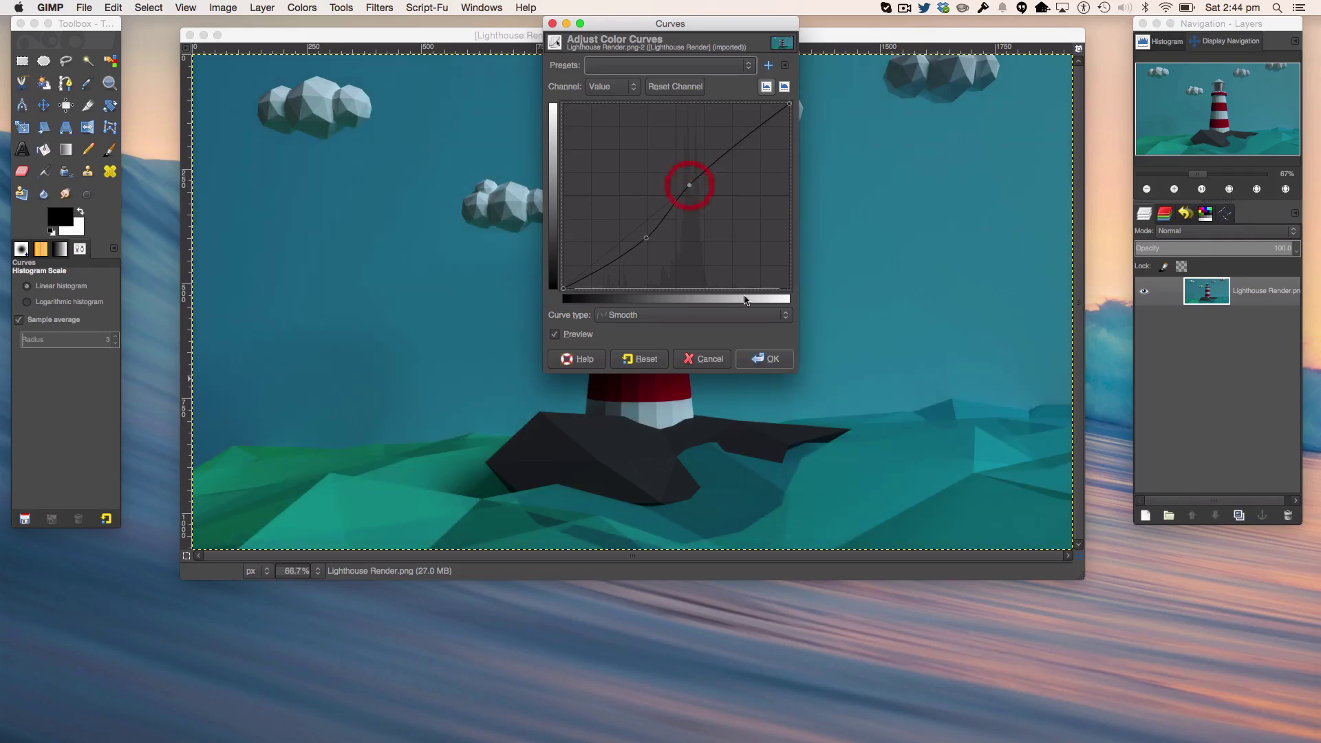
left_click(757, 352)
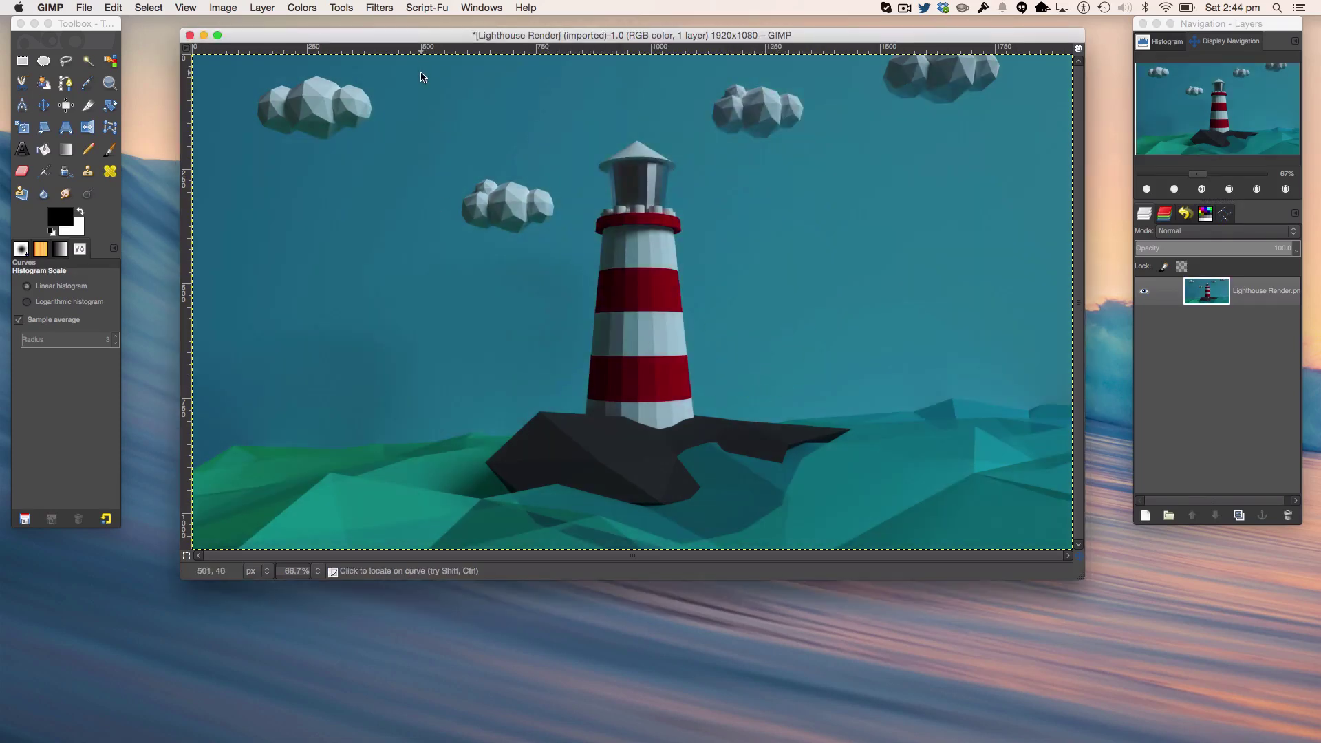
Step: Apply a Brightness-Contrast adjustment with brightness 19 and contrast 2
left_click(302, 8)
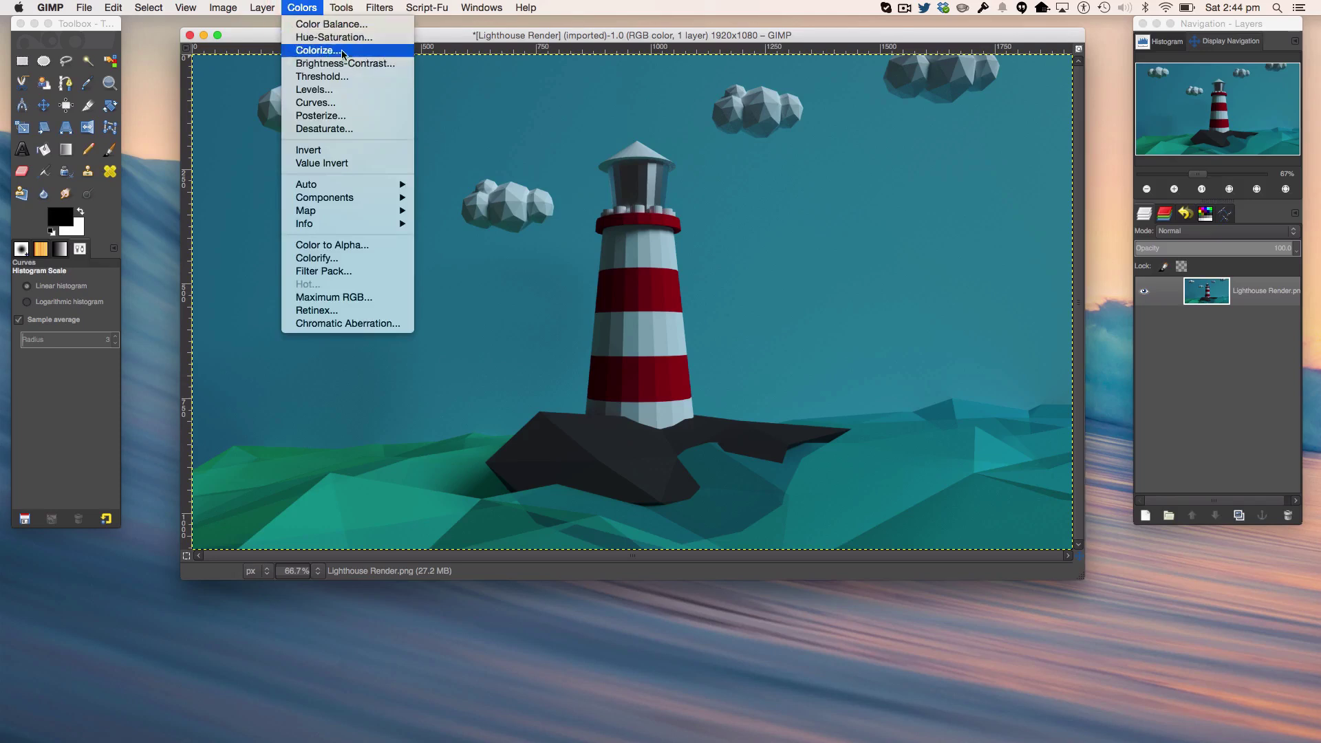
left_click(320, 62)
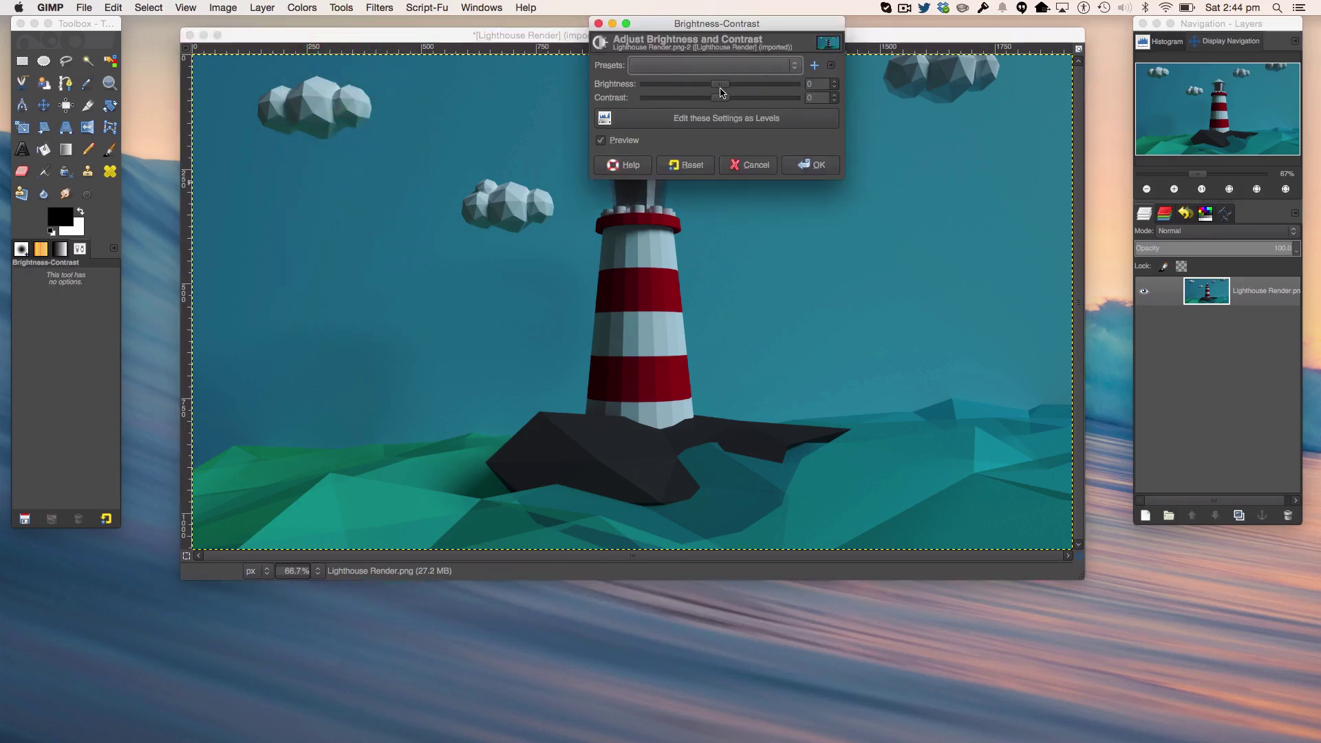
mouse_move(722, 86)
left_mouse_down()
mouse_move(734, 86)
mouse_move(721, 99)
left_mouse_up()
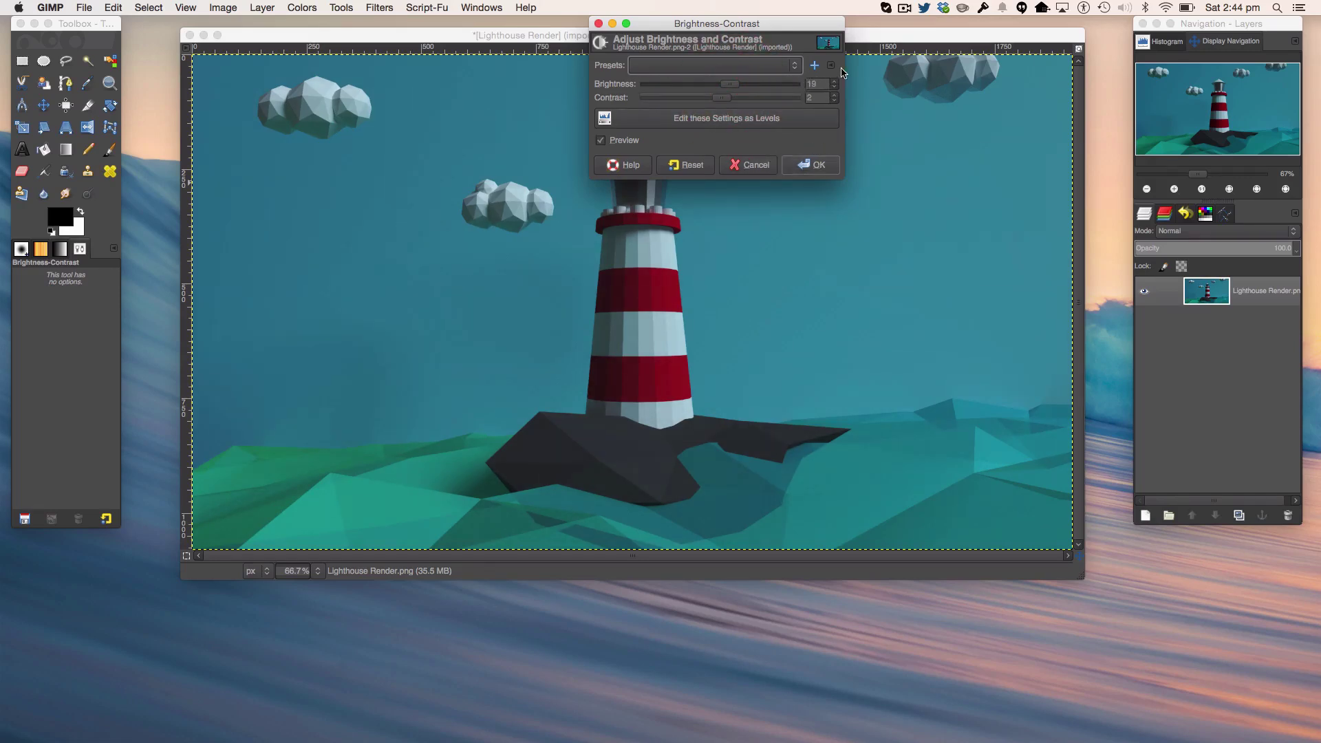
left_click(804, 166)
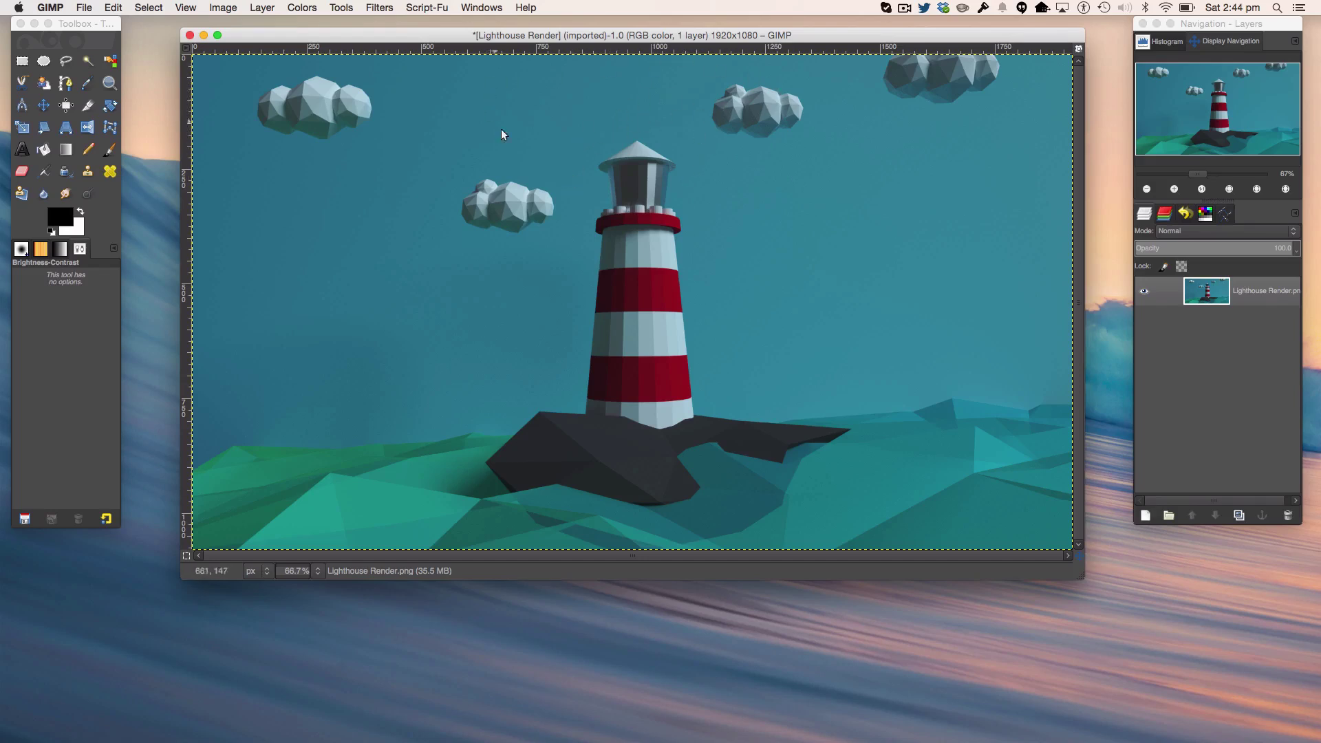
Step: Apply a Hue-Saturation adjustment to all colours with hue -6, moving the dialog off the lighthouse to judge the tint
left_click(307, 5)
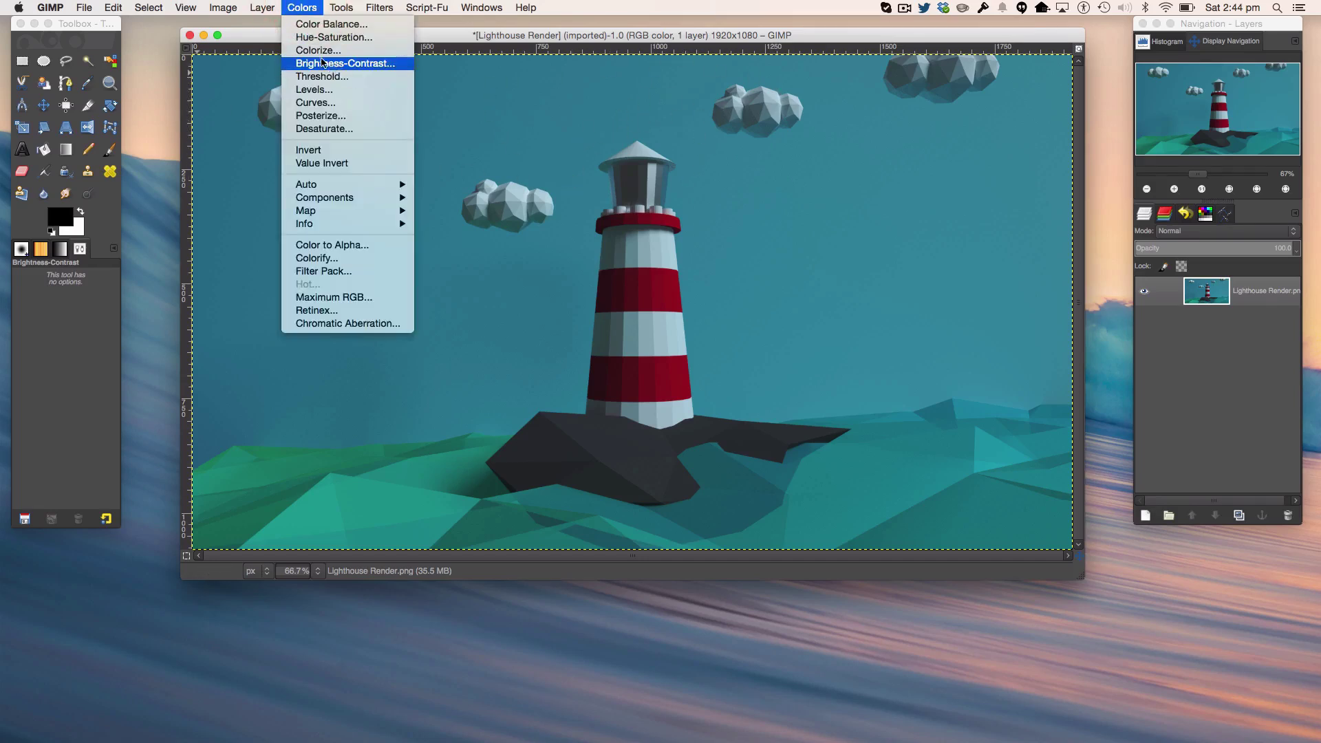
left_click(289, 38)
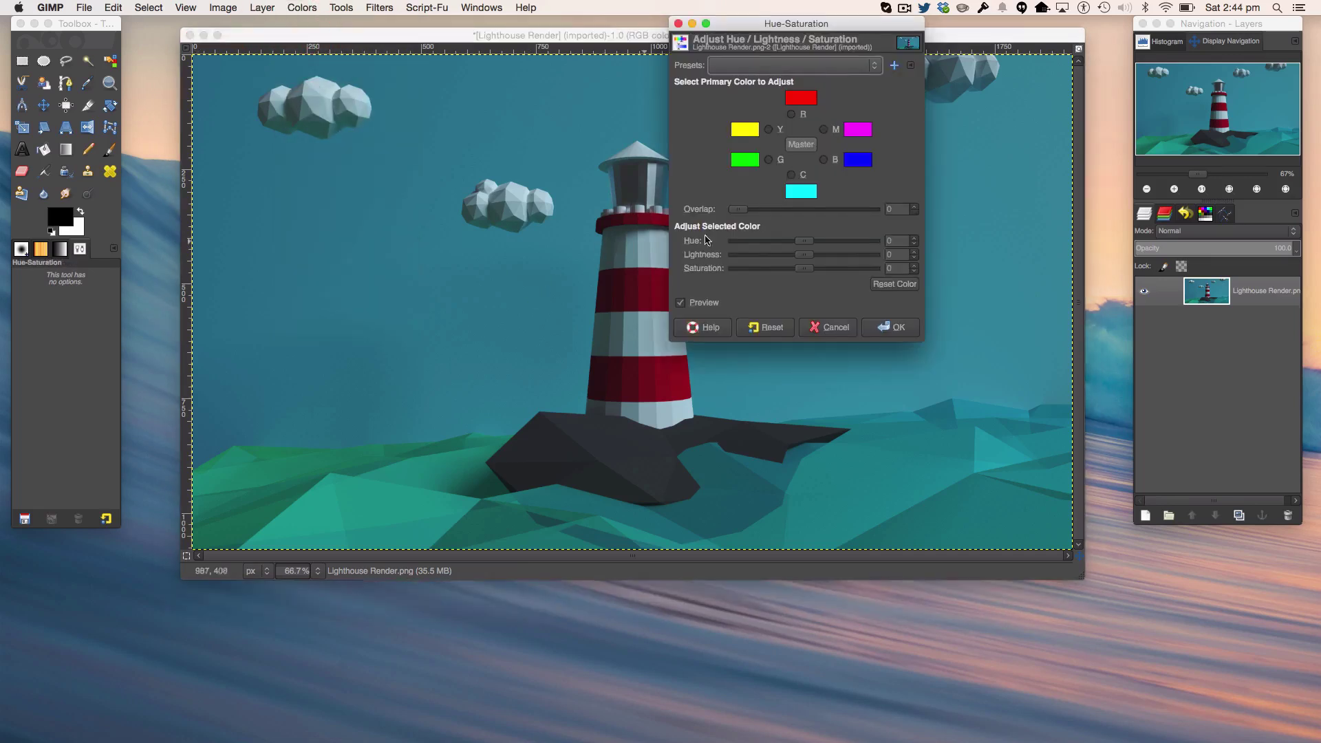
mouse_move(804, 241)
left_mouse_down()
mouse_move(712, 243)
mouse_move(793, 243)
left_mouse_up()
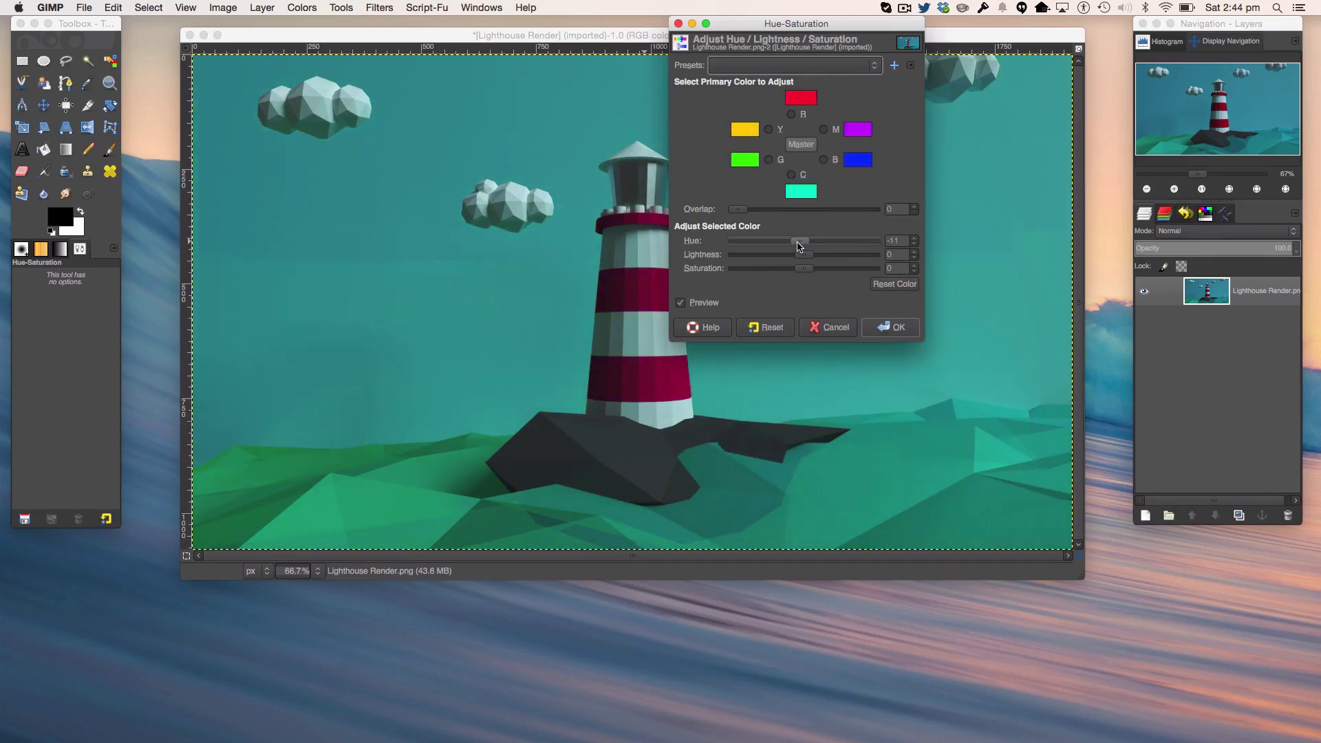
left_click_drag(800, 247, 797, 246)
left_click(893, 242)
left_click_drag(788, 34, 907, 92)
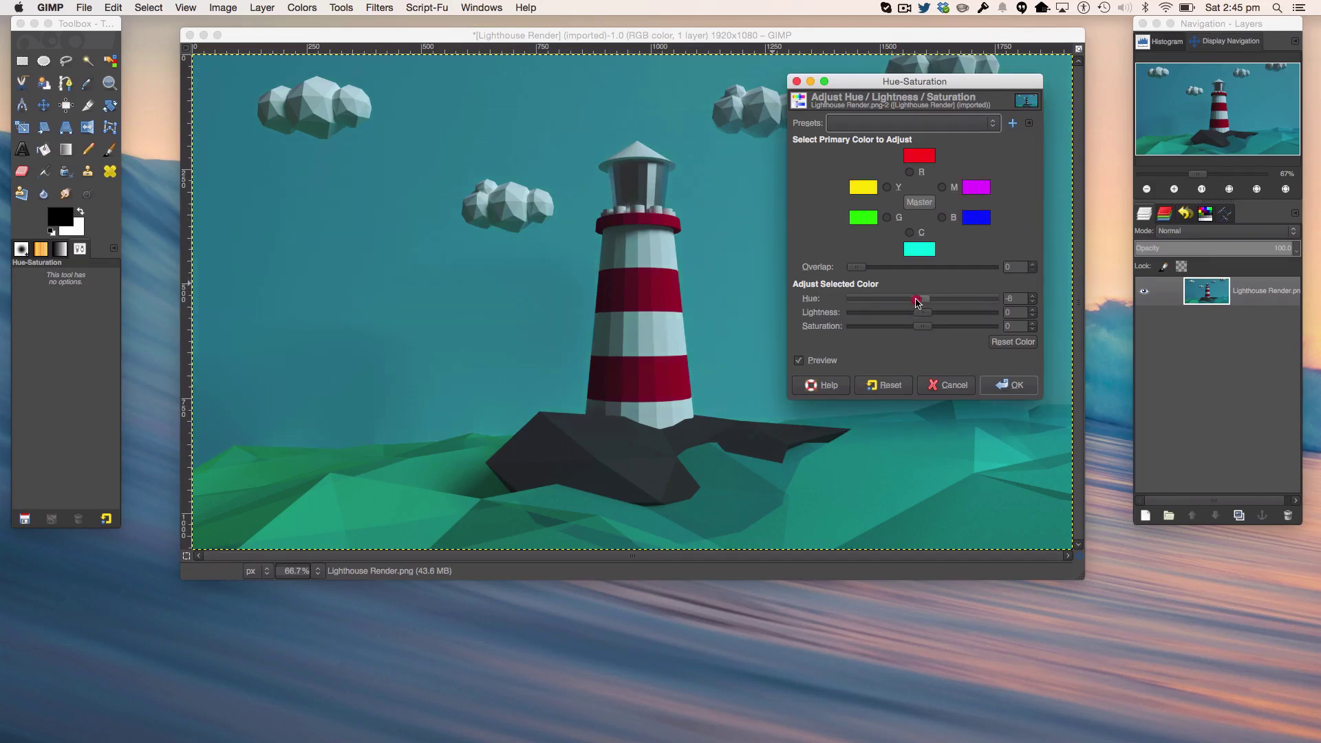
left_click(991, 386)
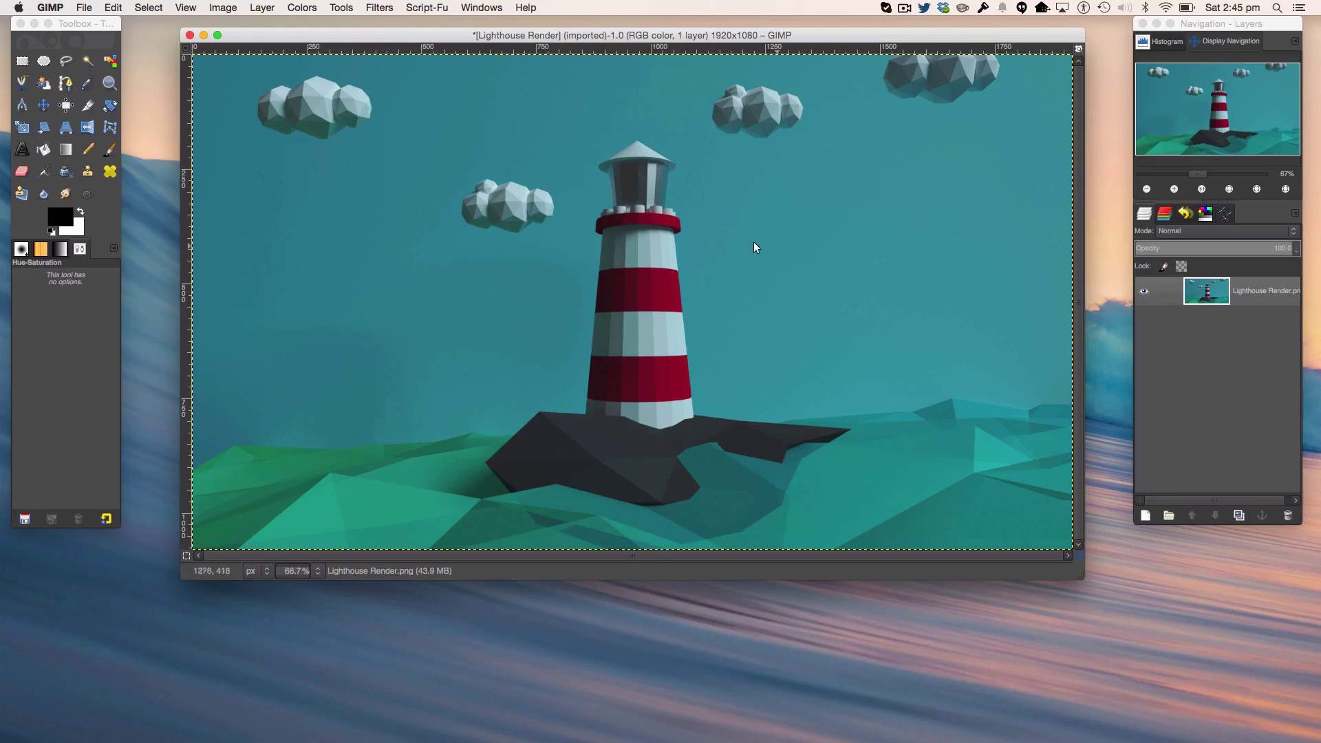
left_click(379, 8)
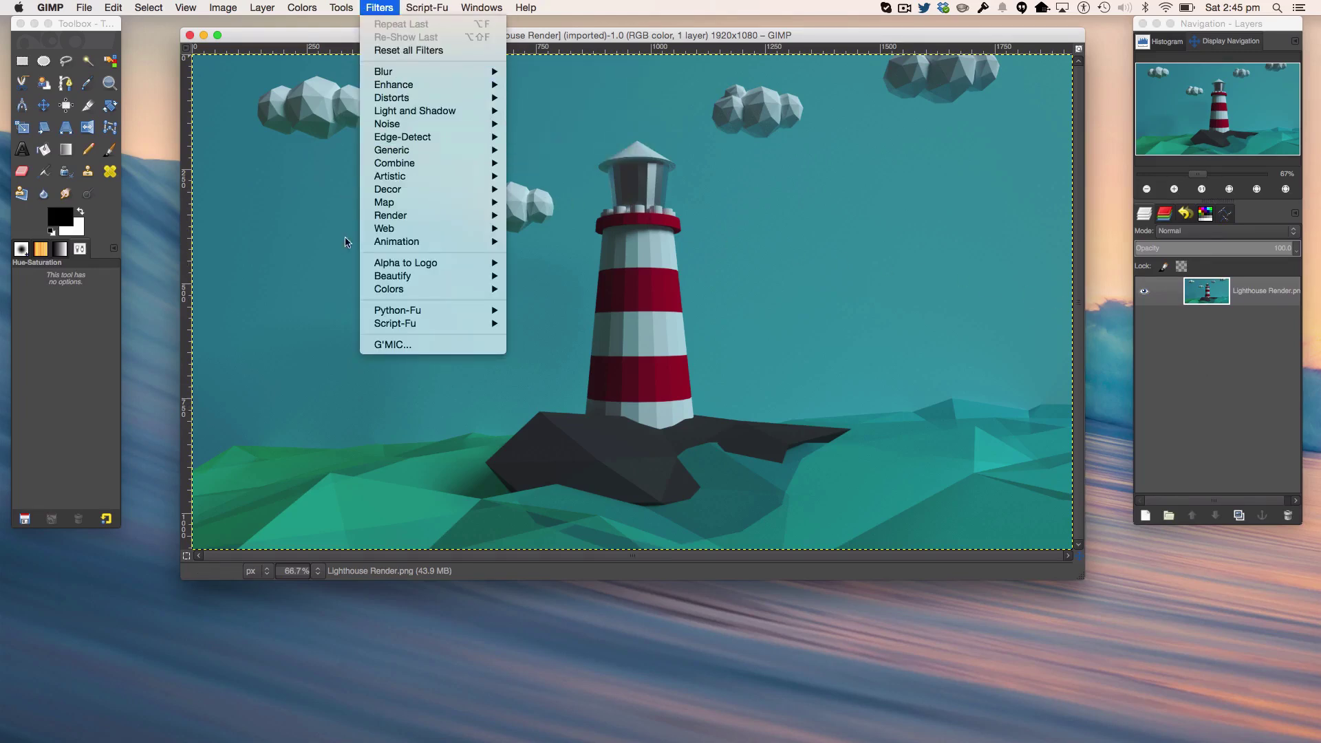
mouse_move(303, 7)
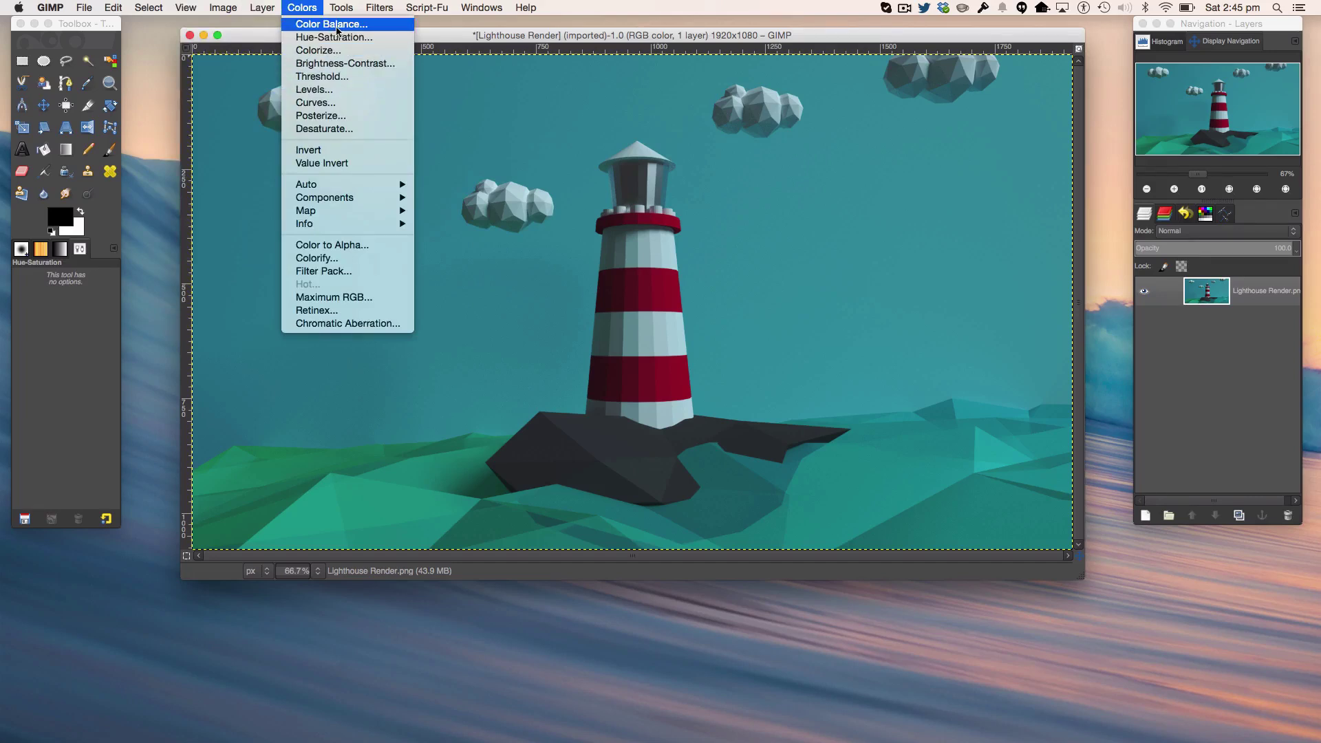
left_click(315, 103)
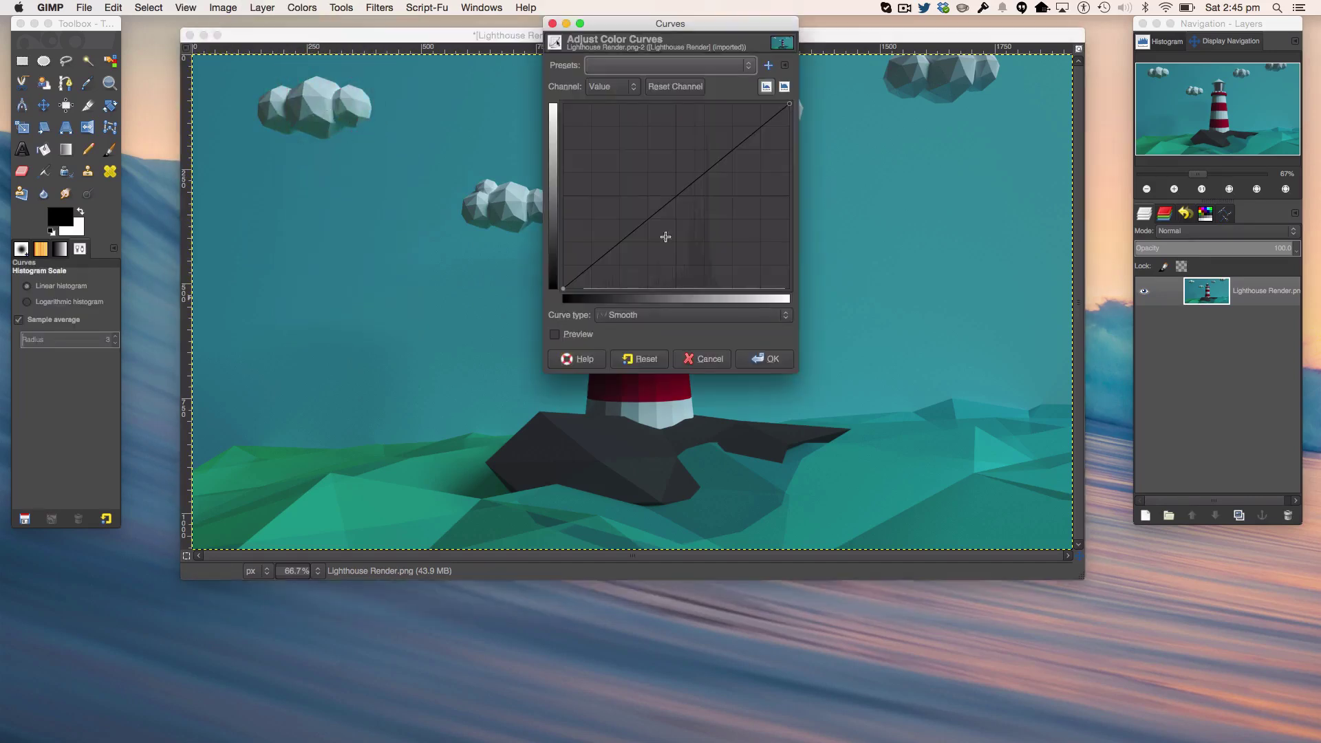
left_click_drag(633, 235, 693, 142)
left_click(654, 174)
left_click(640, 359)
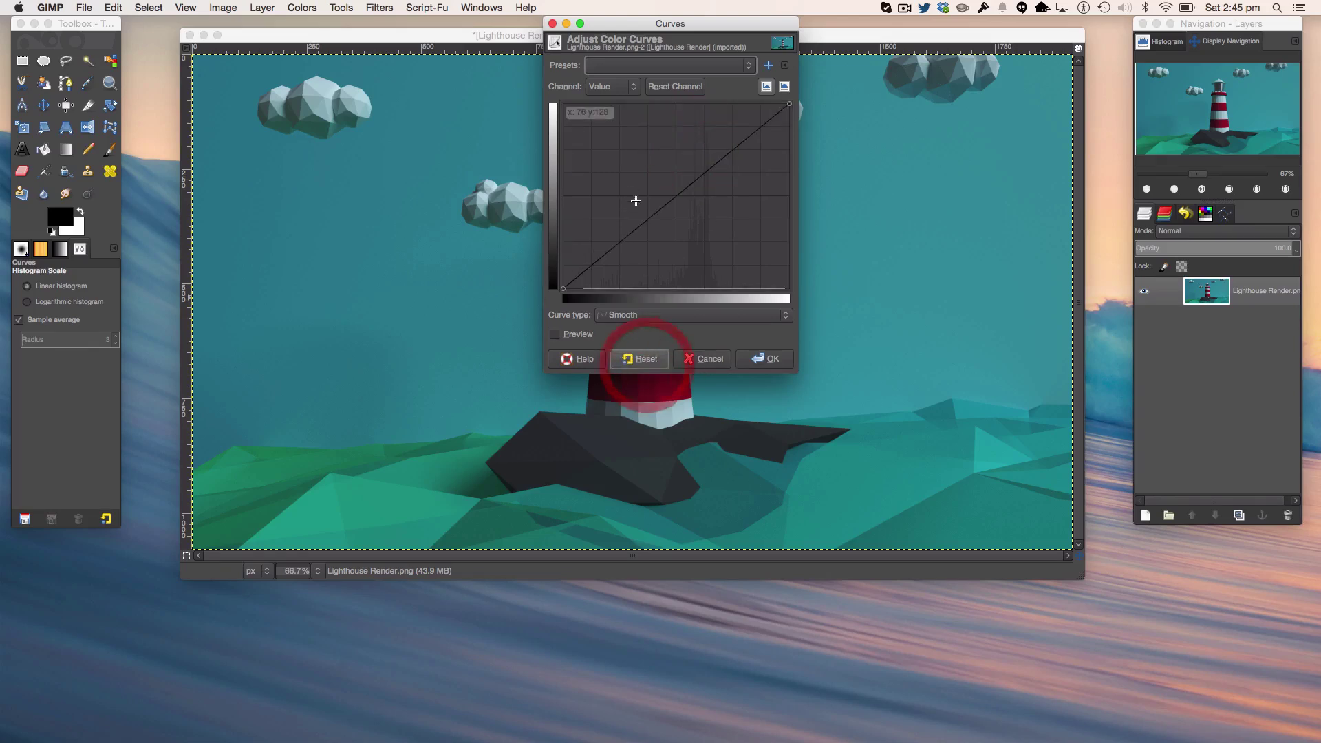
left_click(680, 256)
left_click(688, 264)
left_click(704, 359)
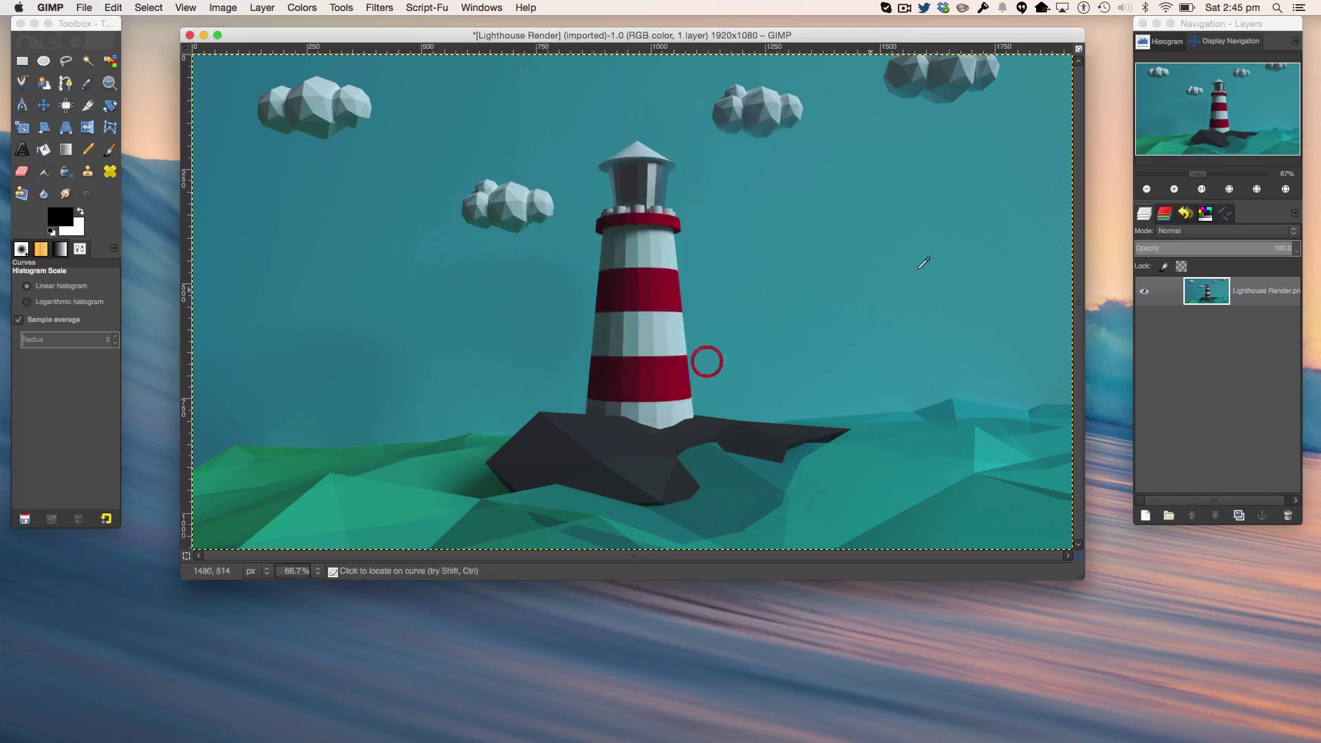
Step: Try brightening the image with a raised value curve in Curves, and undo the adjustment
left_click(561, 34)
left_click(302, 8)
left_click(364, 105)
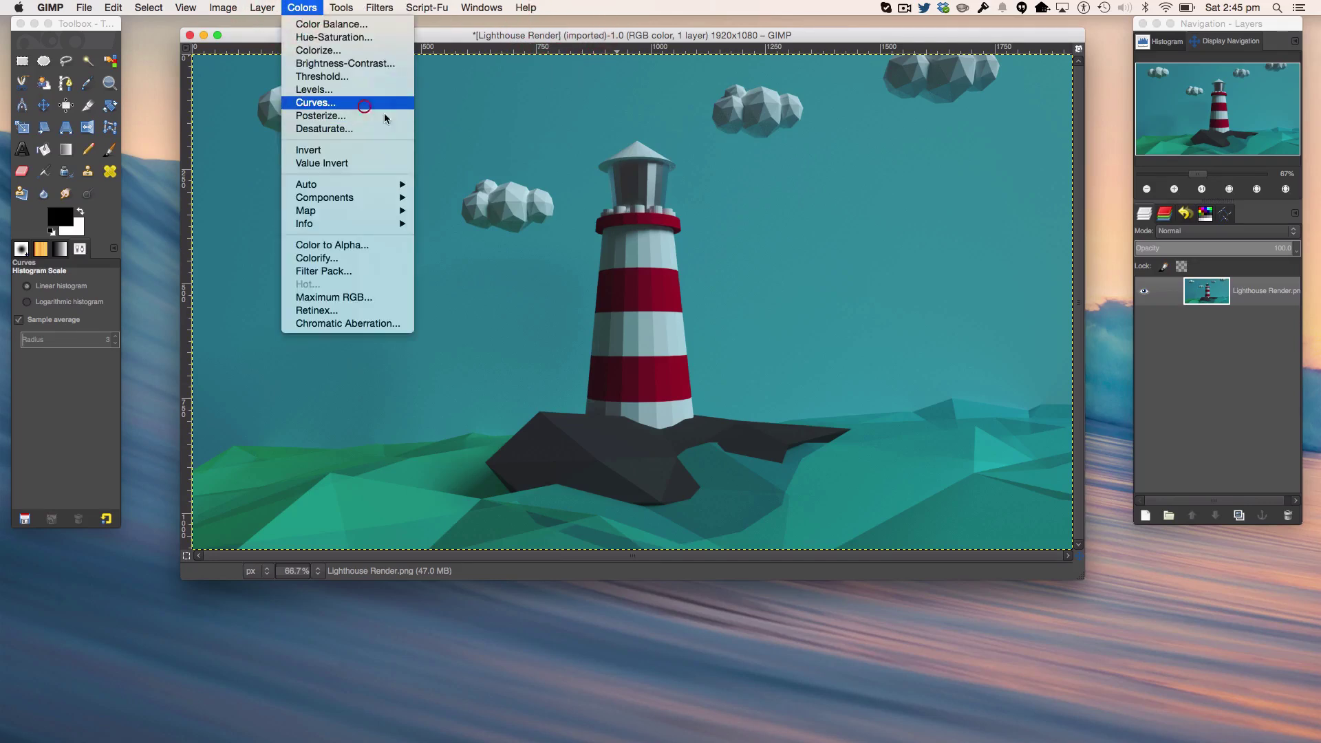
mouse_move(642, 215)
left_mouse_down()
mouse_move(667, 270)
mouse_move(631, 205)
left_mouse_up()
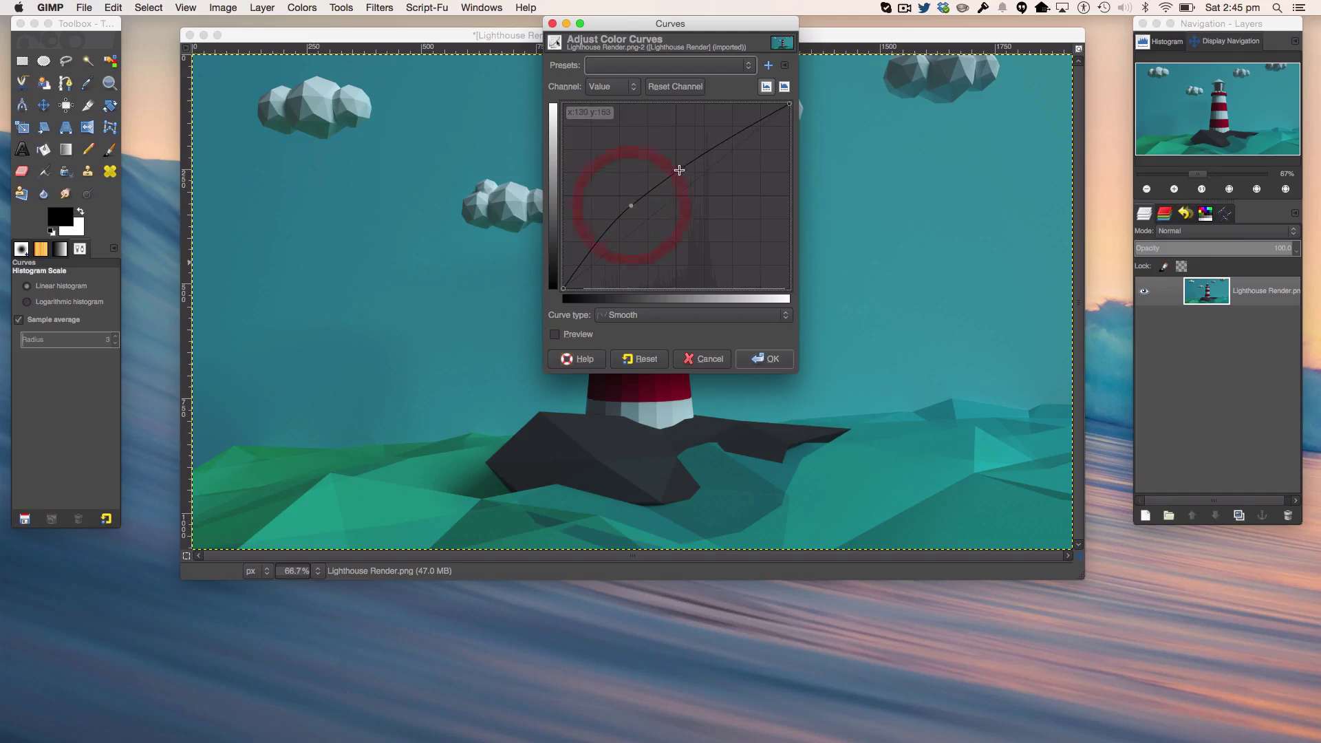
left_click(689, 171)
left_click(765, 359)
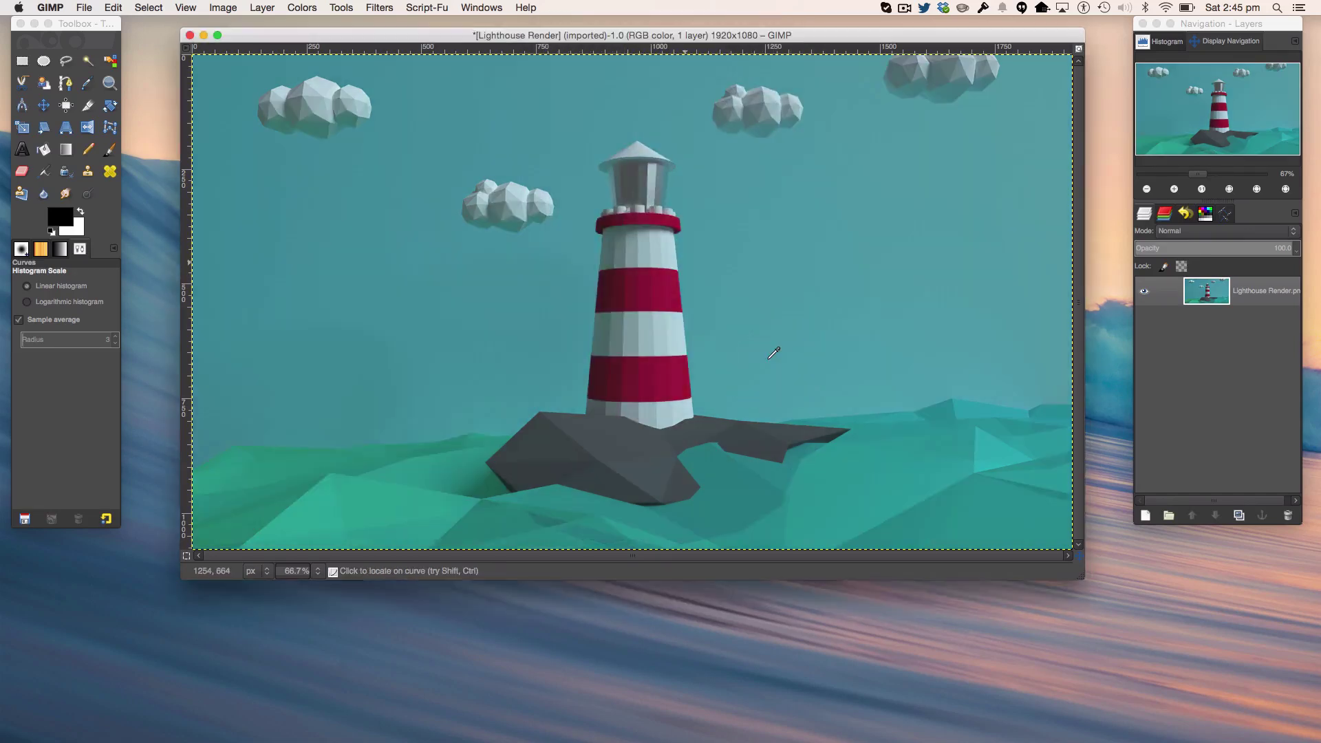
key("super+z")
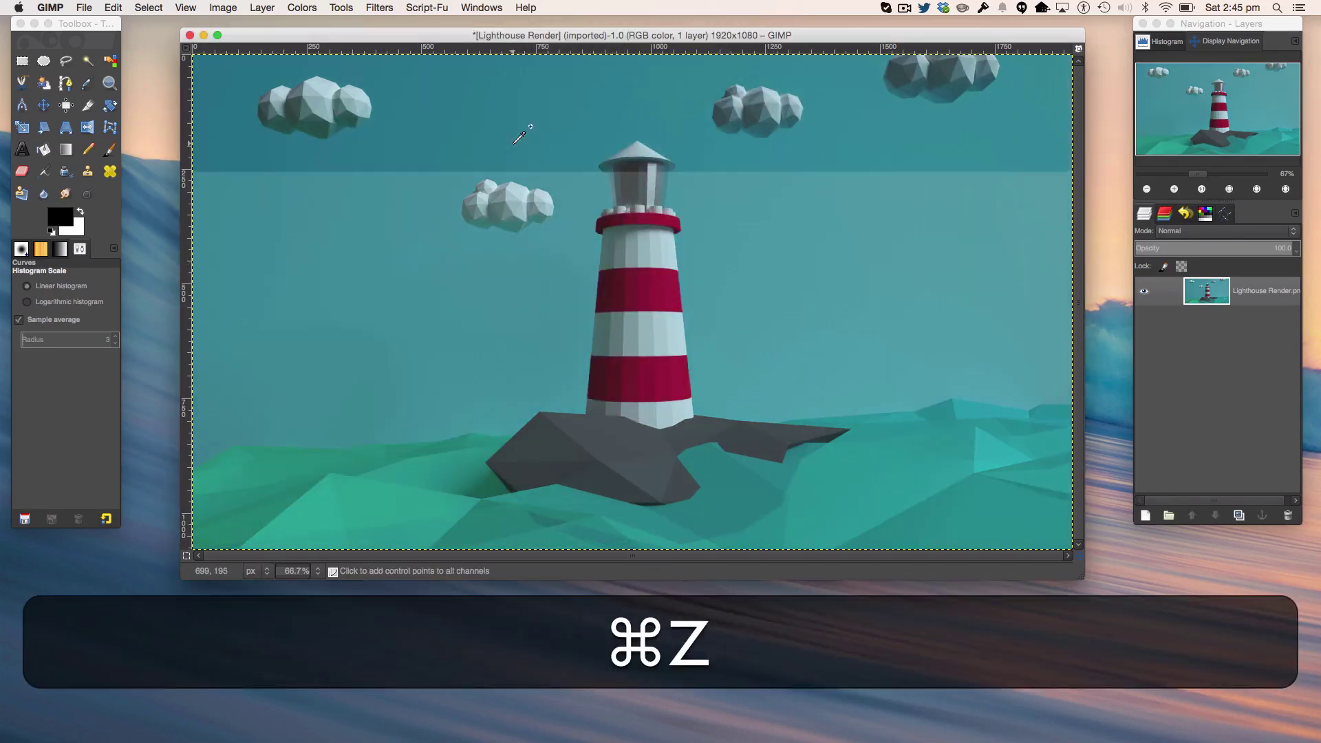
Step: Start a new Curves adjustment with preview enabled, raise the upper midtones, and bring the shadow point back near the diagonal for contrast
left_click(302, 7)
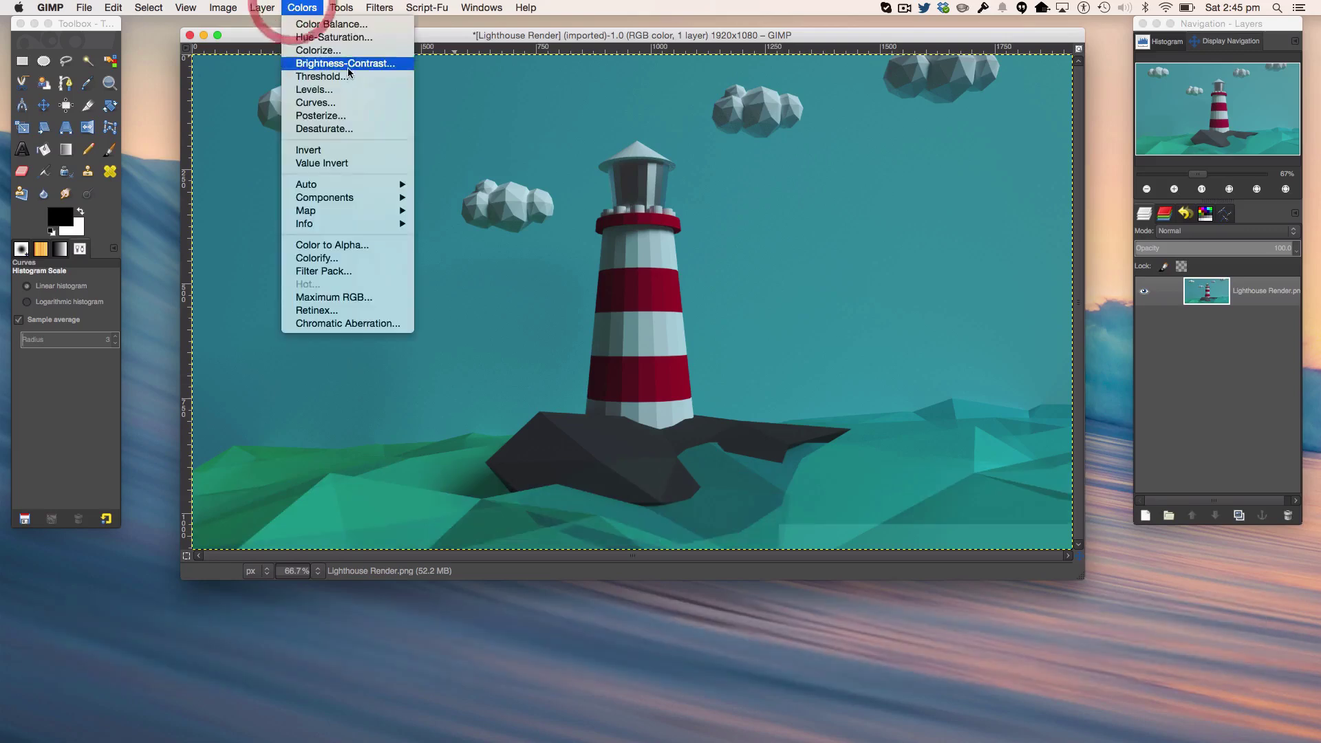
left_click(340, 103)
left_click(577, 326)
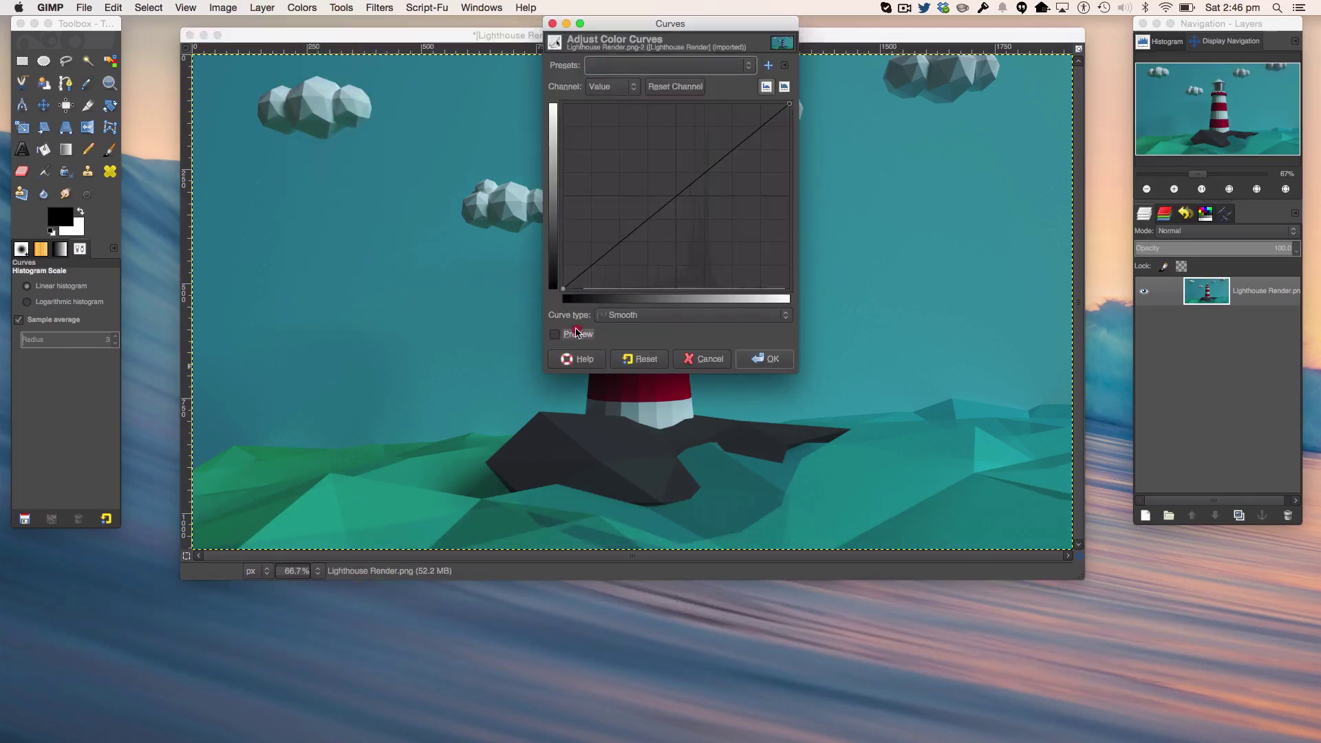
left_click_drag(626, 233, 617, 219)
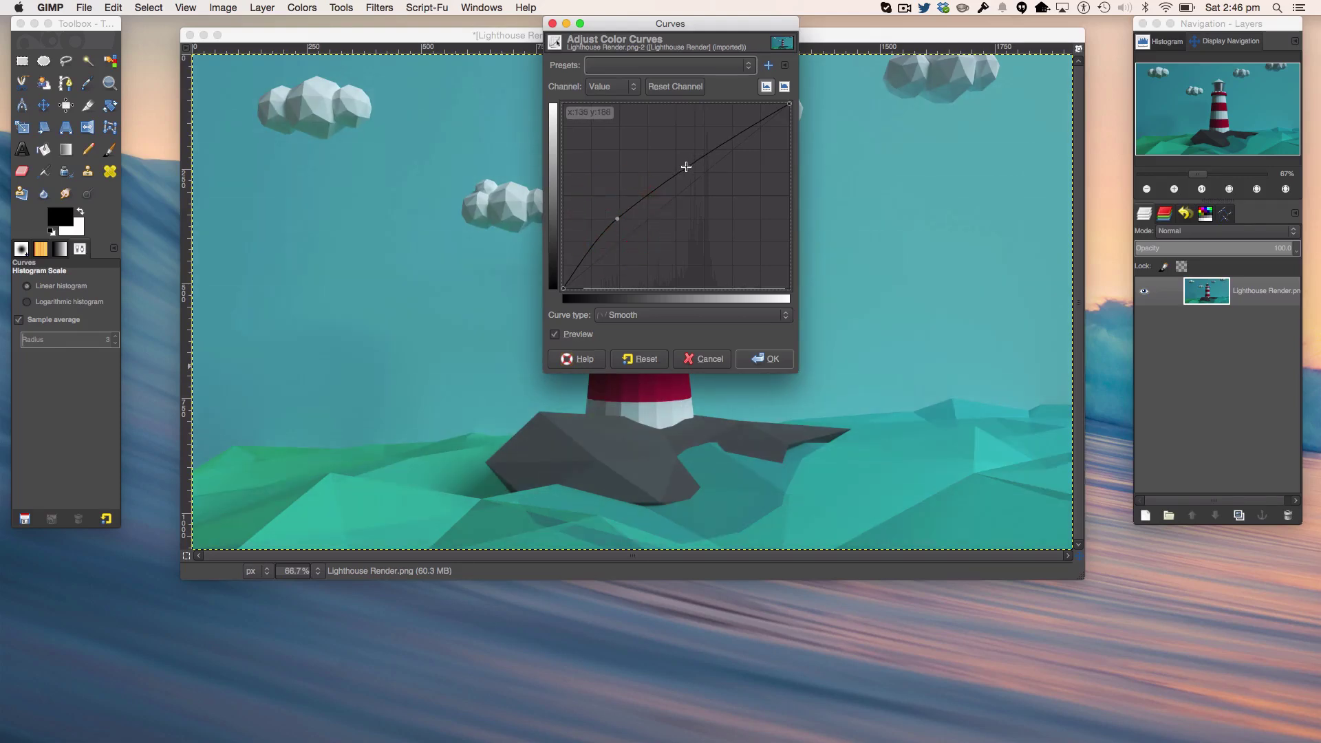
mouse_move(684, 168)
left_mouse_down()
mouse_move(703, 174)
mouse_move(692, 161)
left_mouse_up()
left_click_drag(618, 219, 643, 221)
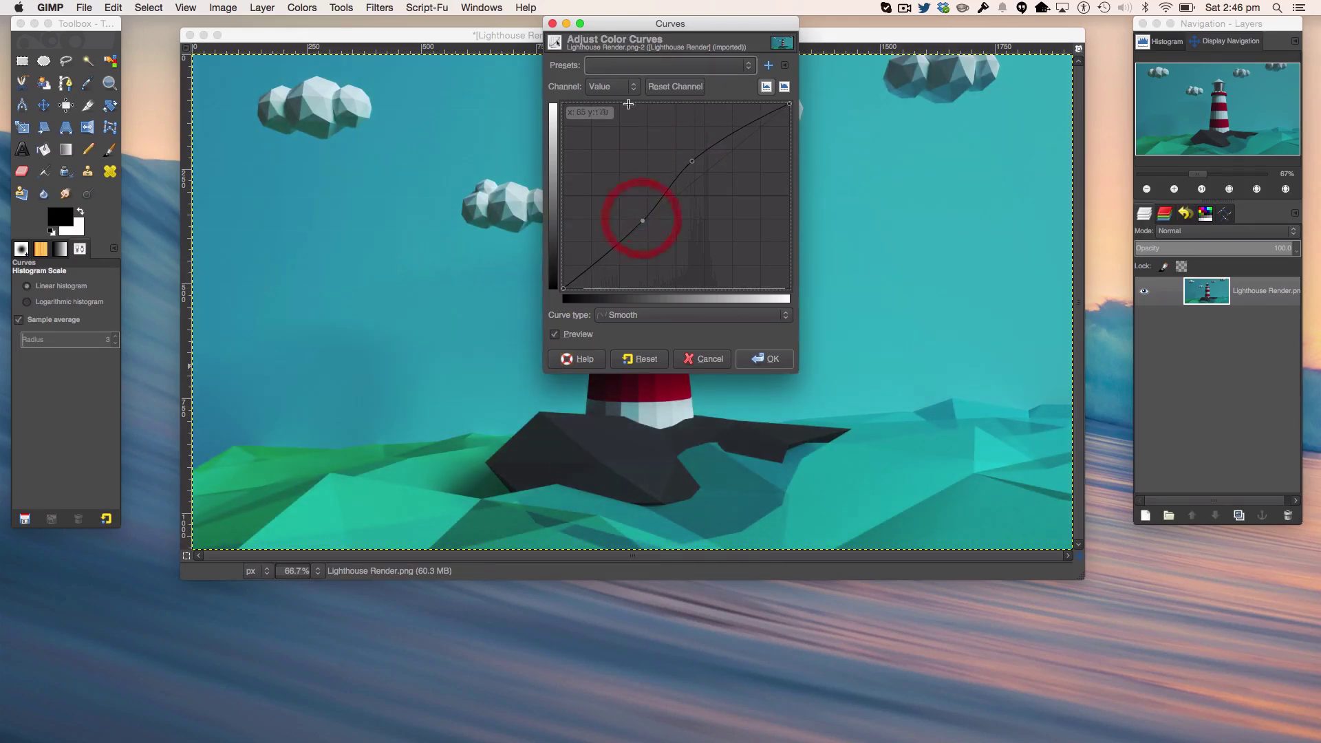
Step: Move the Curves dialog clear of the lighthouse, soften the upper midtone point, lower the shadow point along the diagonal, and apply the curve
left_click_drag(677, 21, 364, 46)
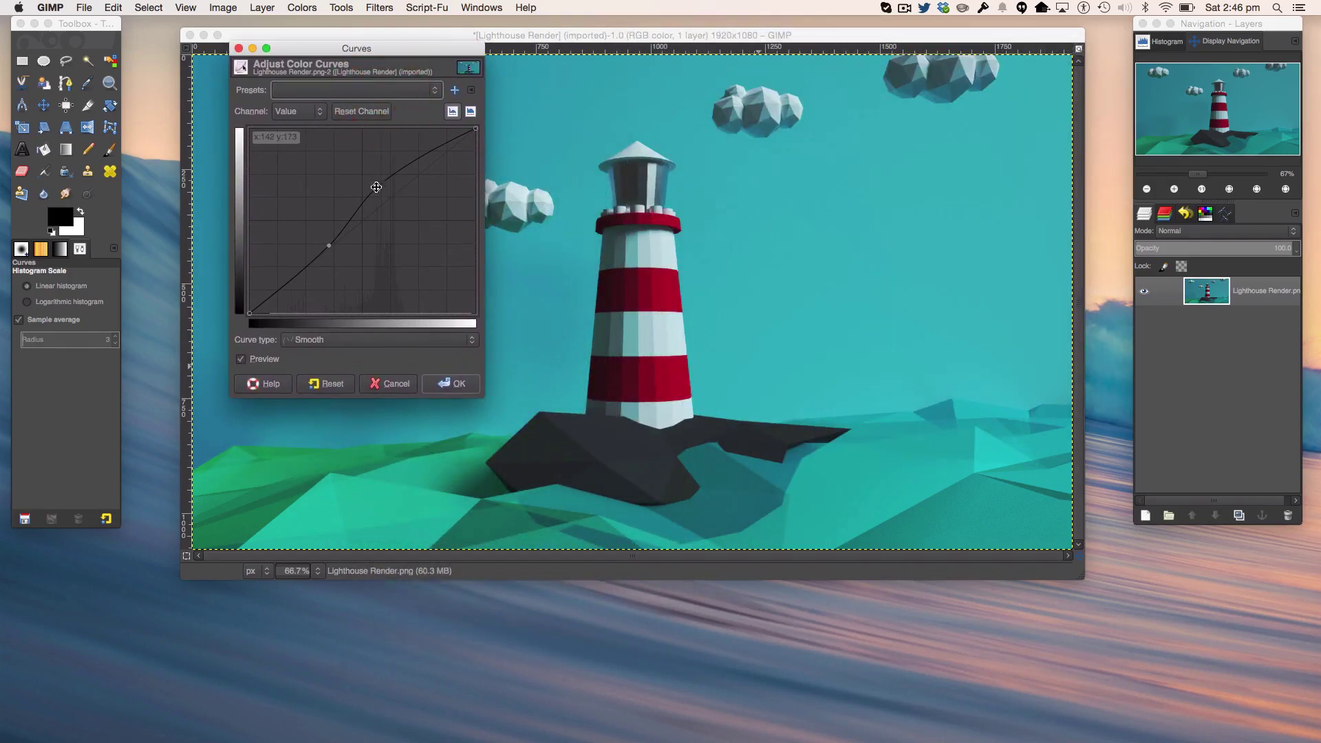
left_click_drag(376, 185, 382, 187)
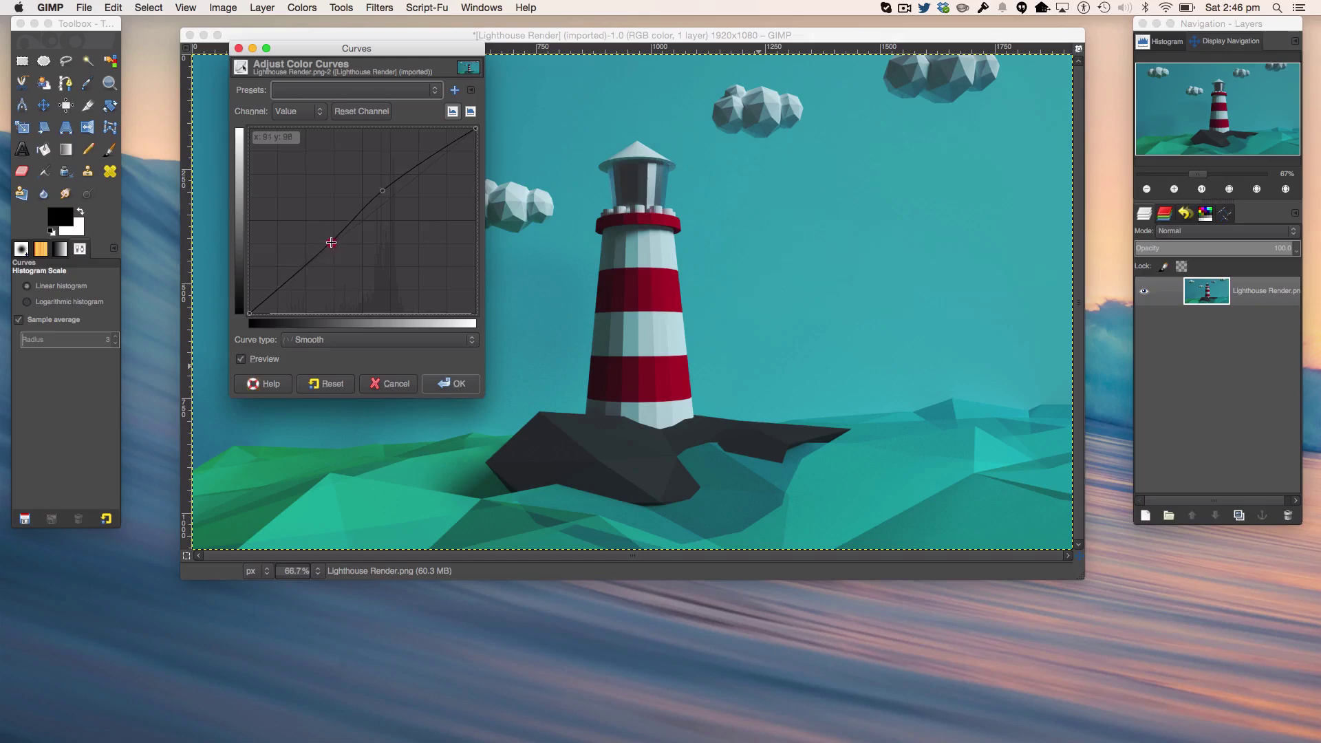
left_click_drag(331, 242, 316, 253)
left_click(454, 383)
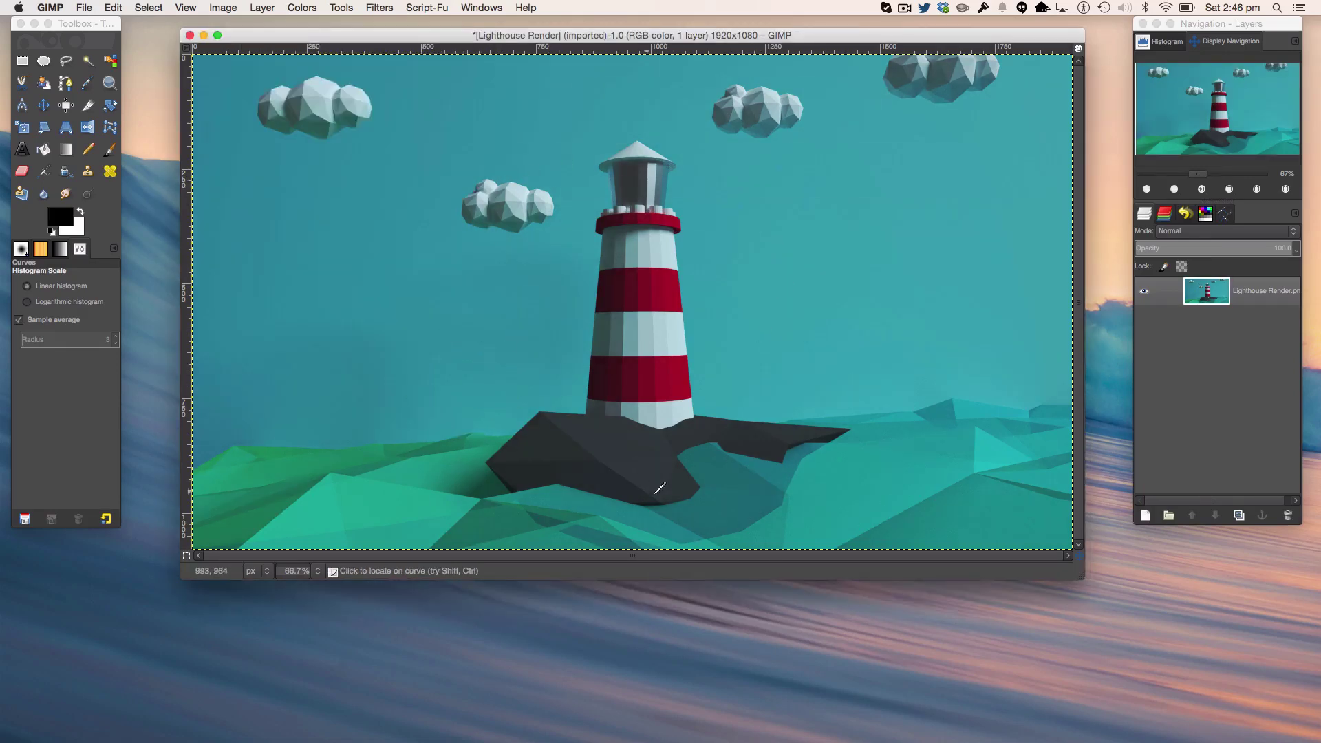
Step: Add a new transparent layer above the render and fill it with a vertical linear black-to-white gradient spanning the image height
left_click(1144, 516)
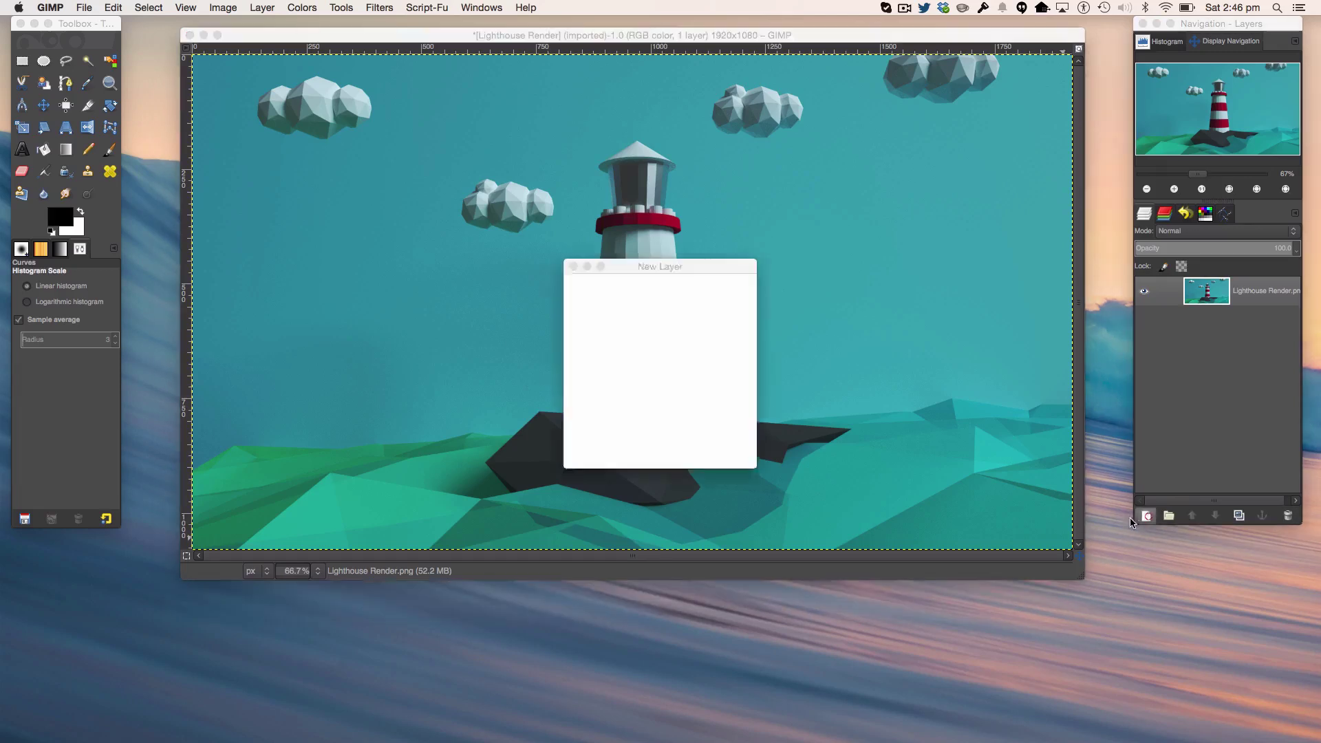
left_click(717, 454)
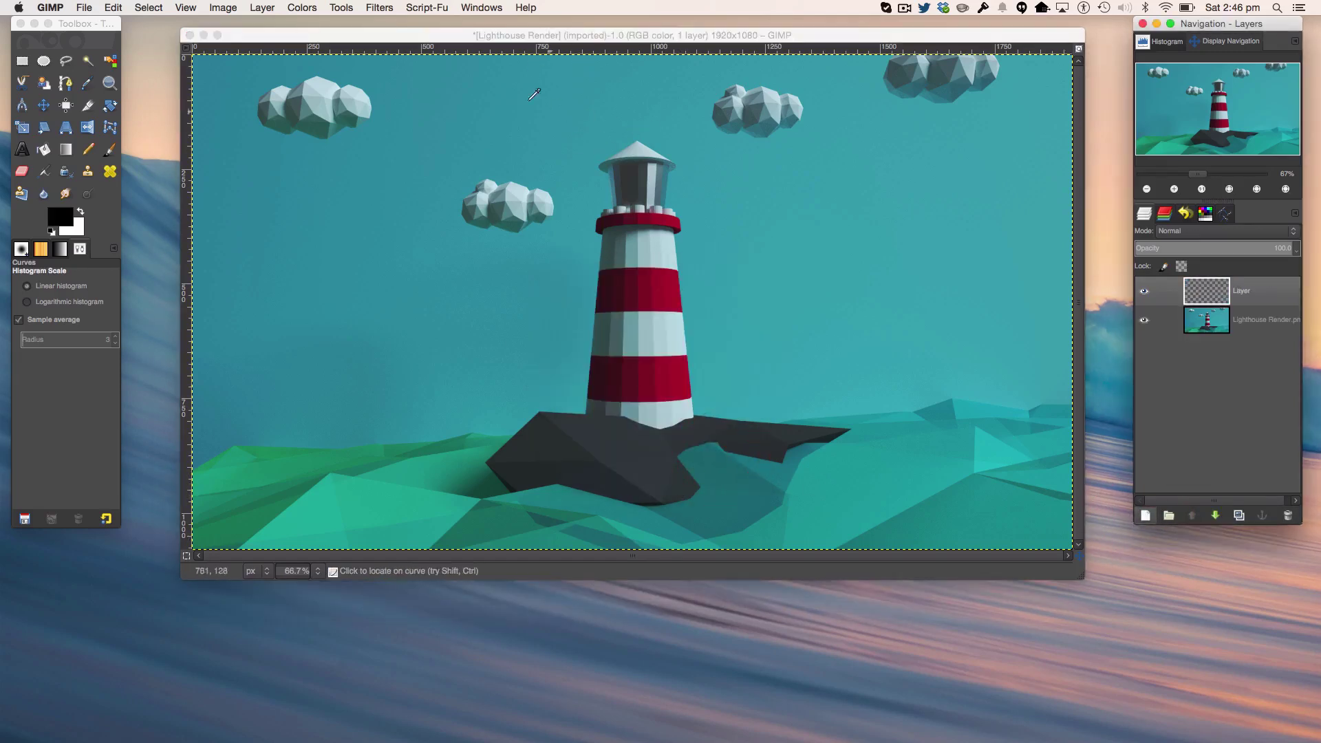
left_click(297, 7)
left_click(295, 8)
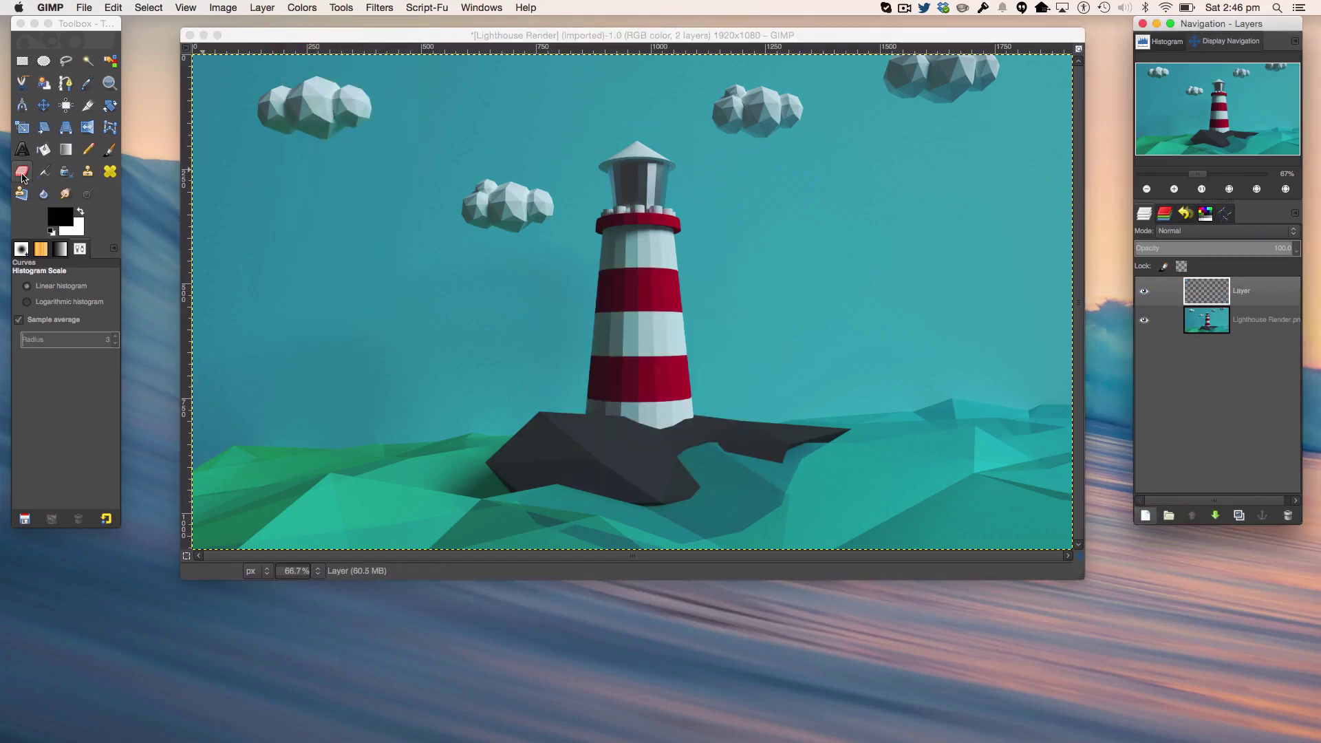
left_click(65, 149)
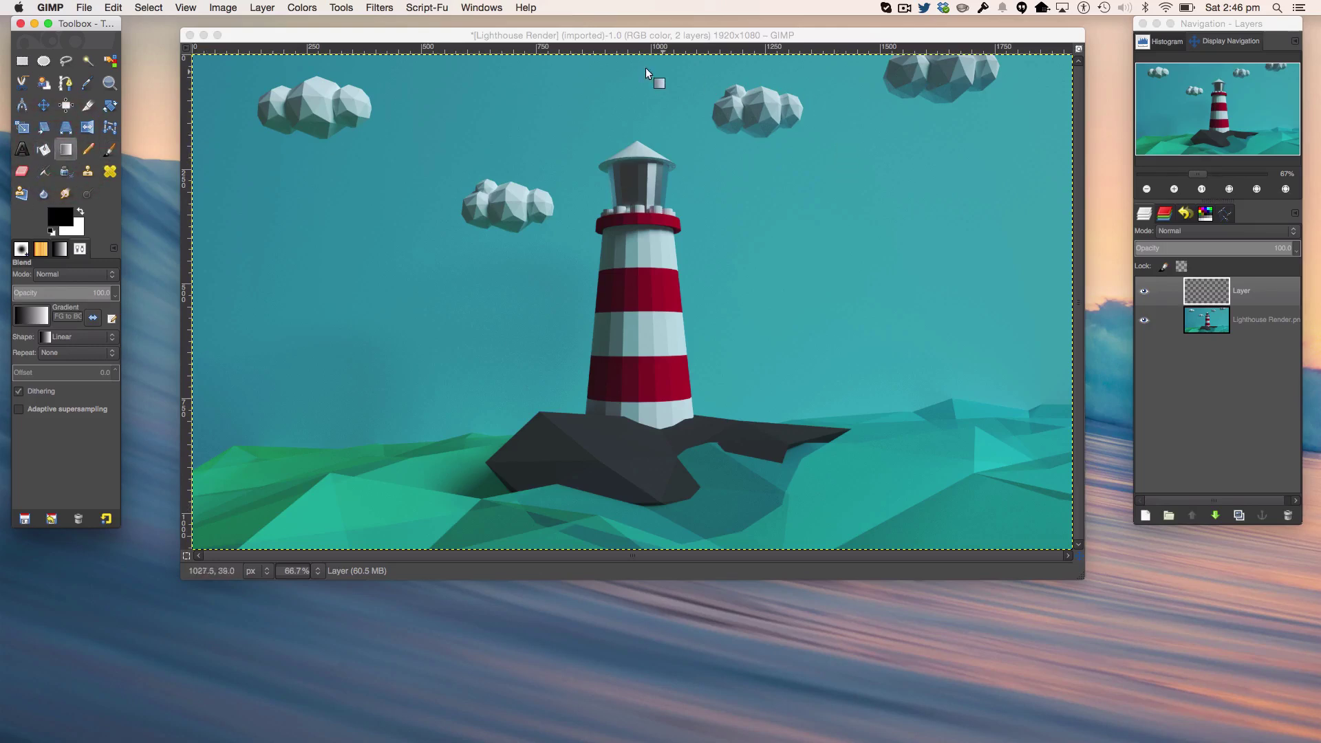
left_click_drag(625, 61, 626, 306)
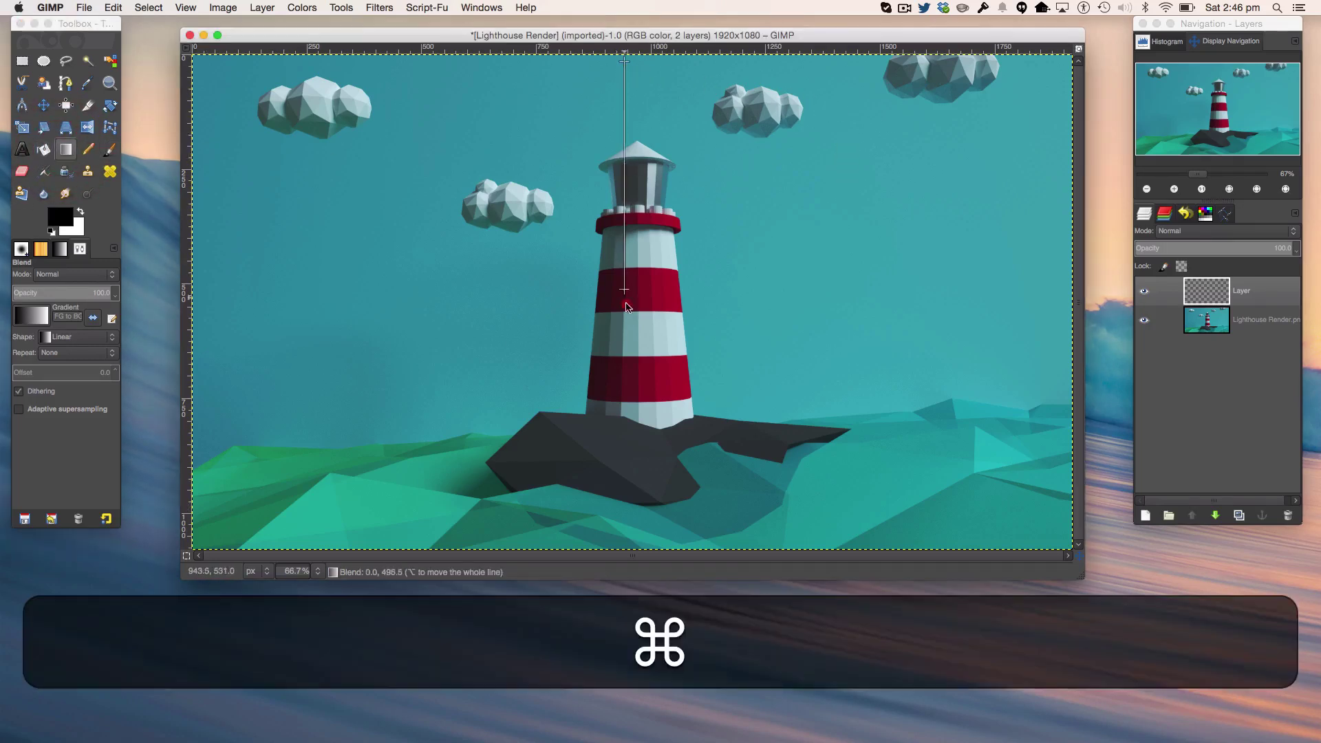
left_click_drag(633, 453, 641, 546, "super")
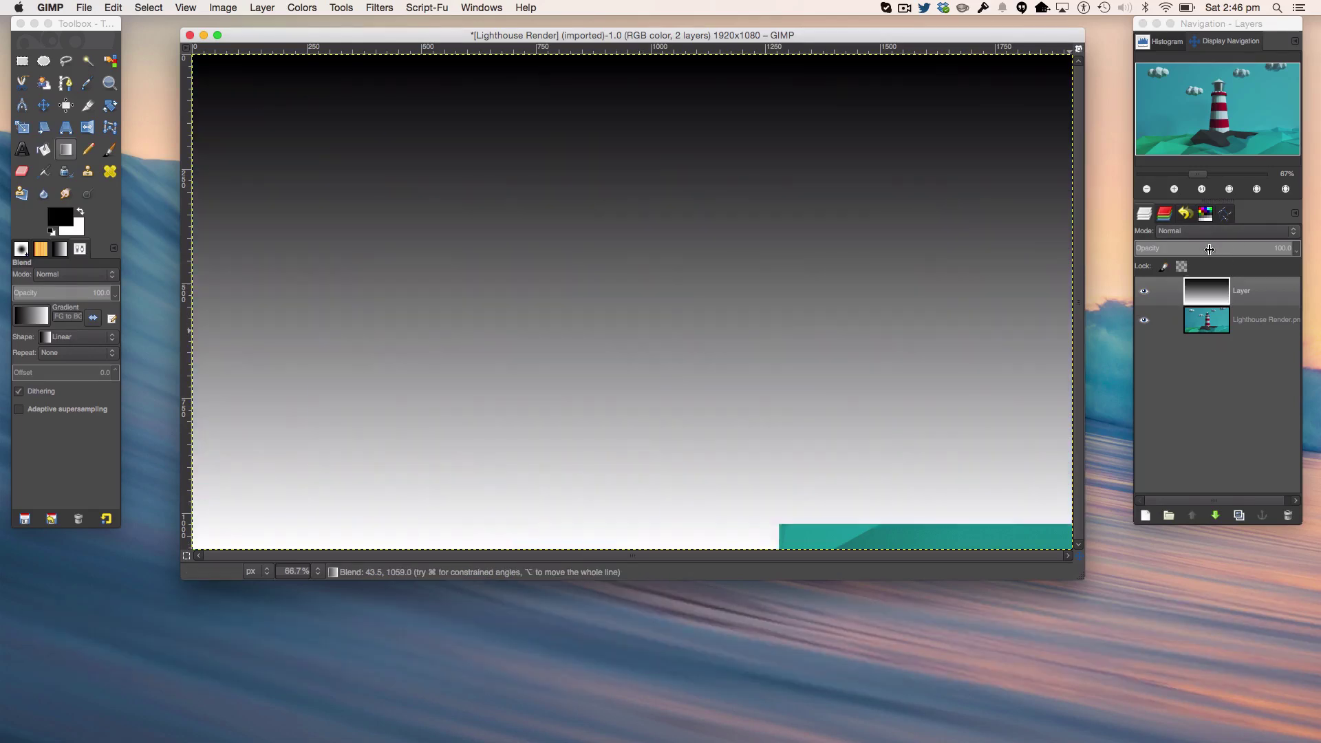
Step: Set the black-to-white gradient layer's blend mode to Soft light and its opacity to about 63.6
left_click(1215, 232)
left_click(1196, 372)
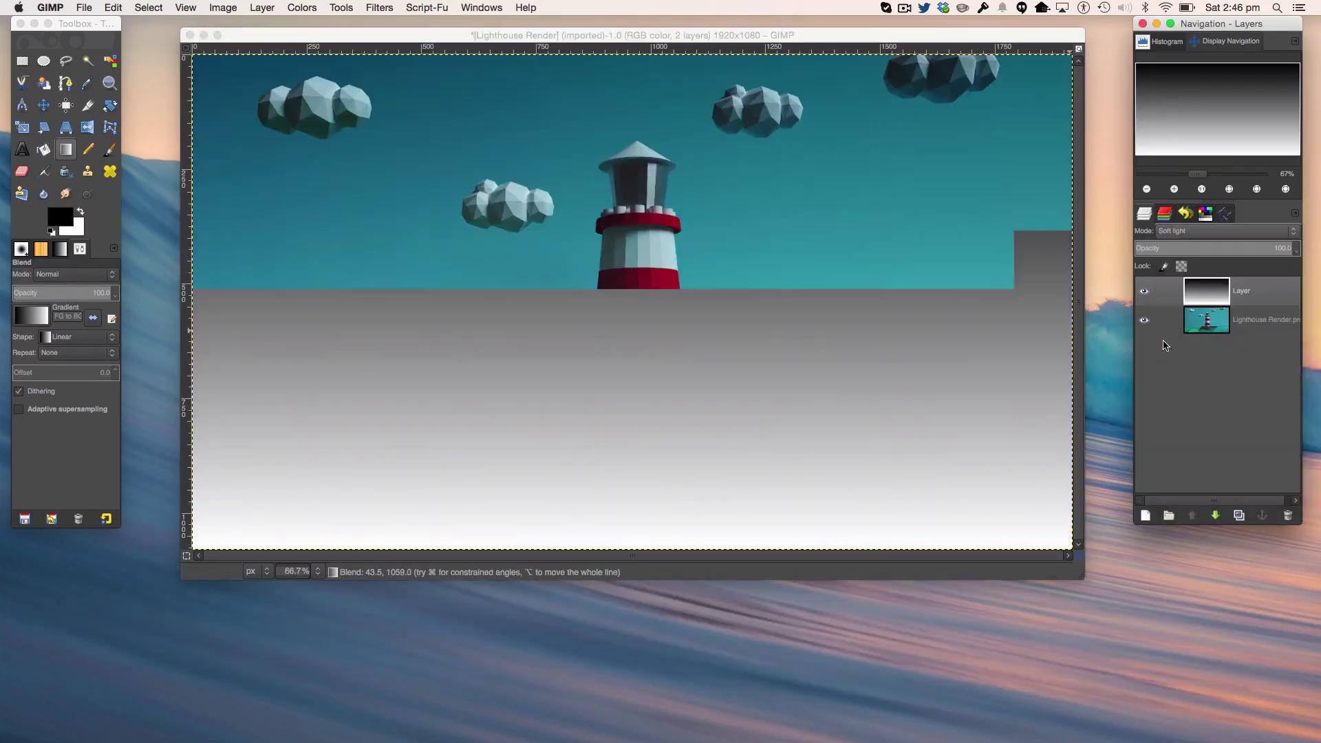
left_click_drag(1262, 240, 1235, 240)
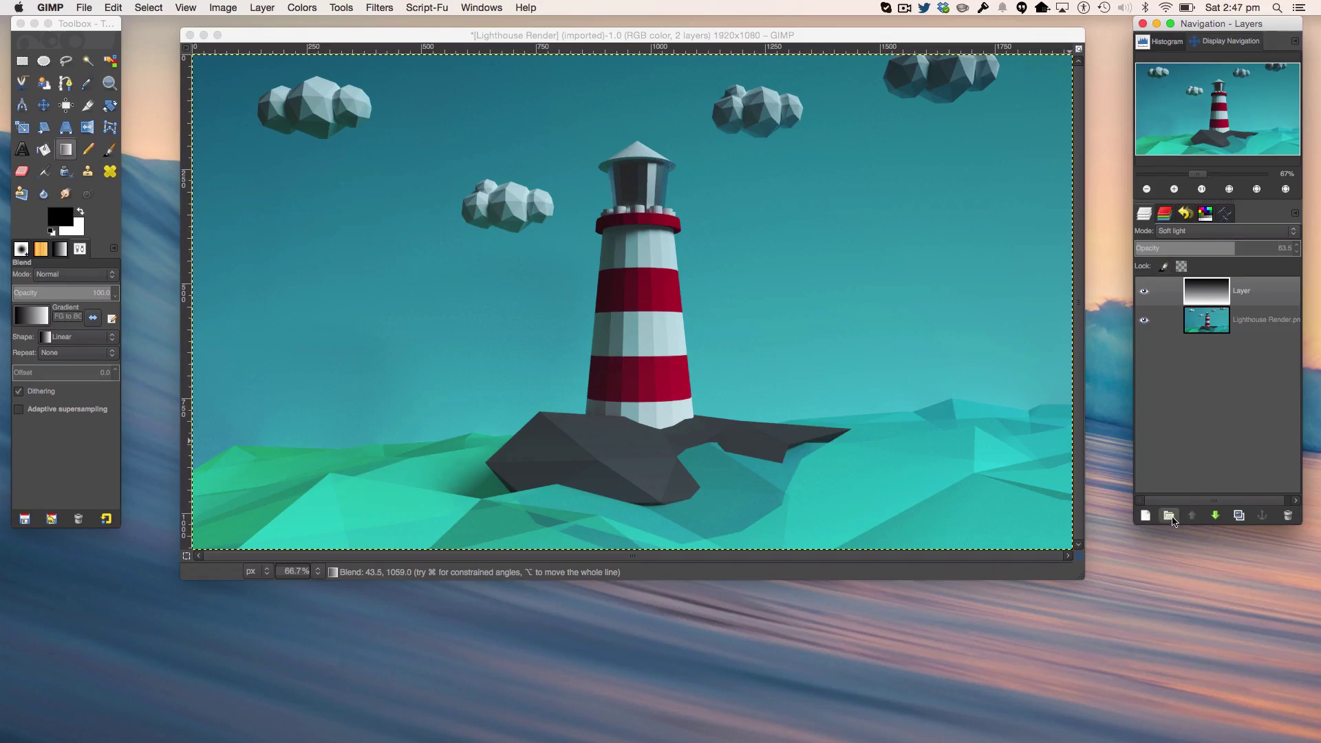
Step: Add another transparent layer on top and set the foreground colour to the saved green (RGB 99, 169, 122)
left_click(1145, 516)
left_click(730, 454)
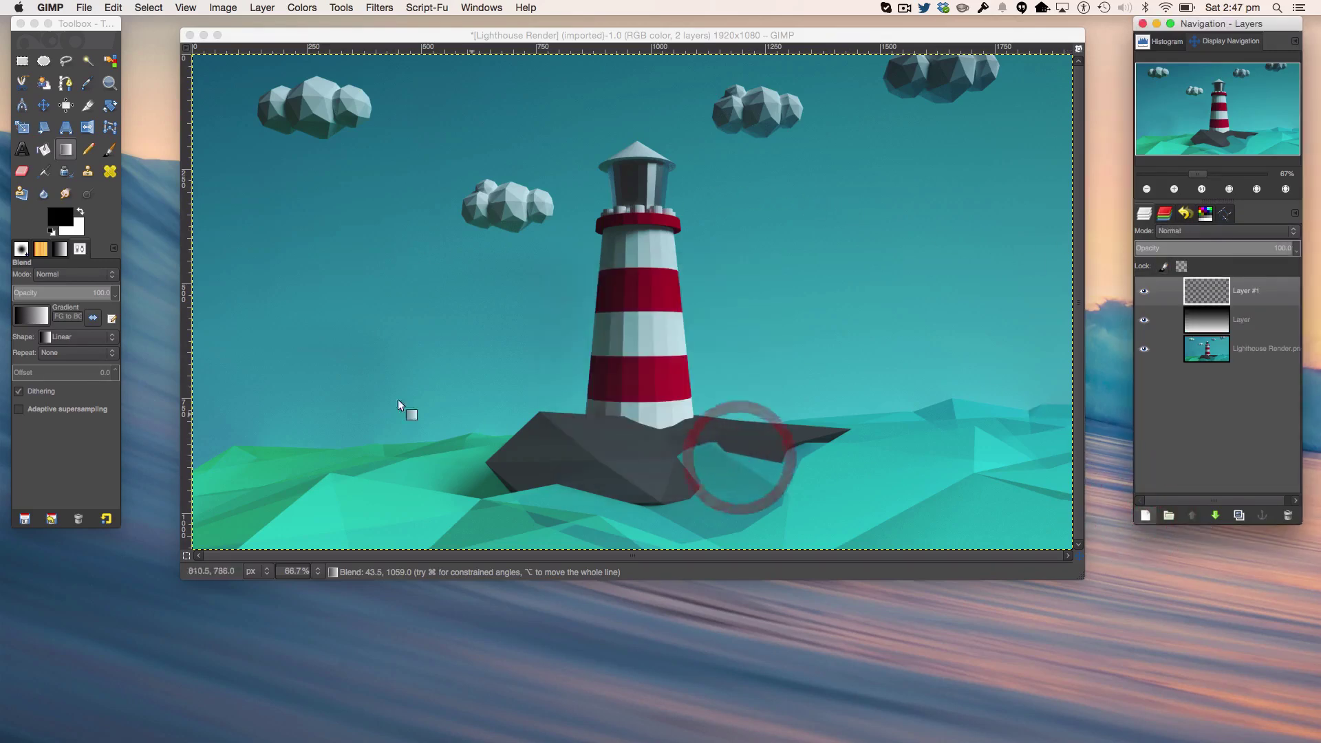
left_click(54, 213)
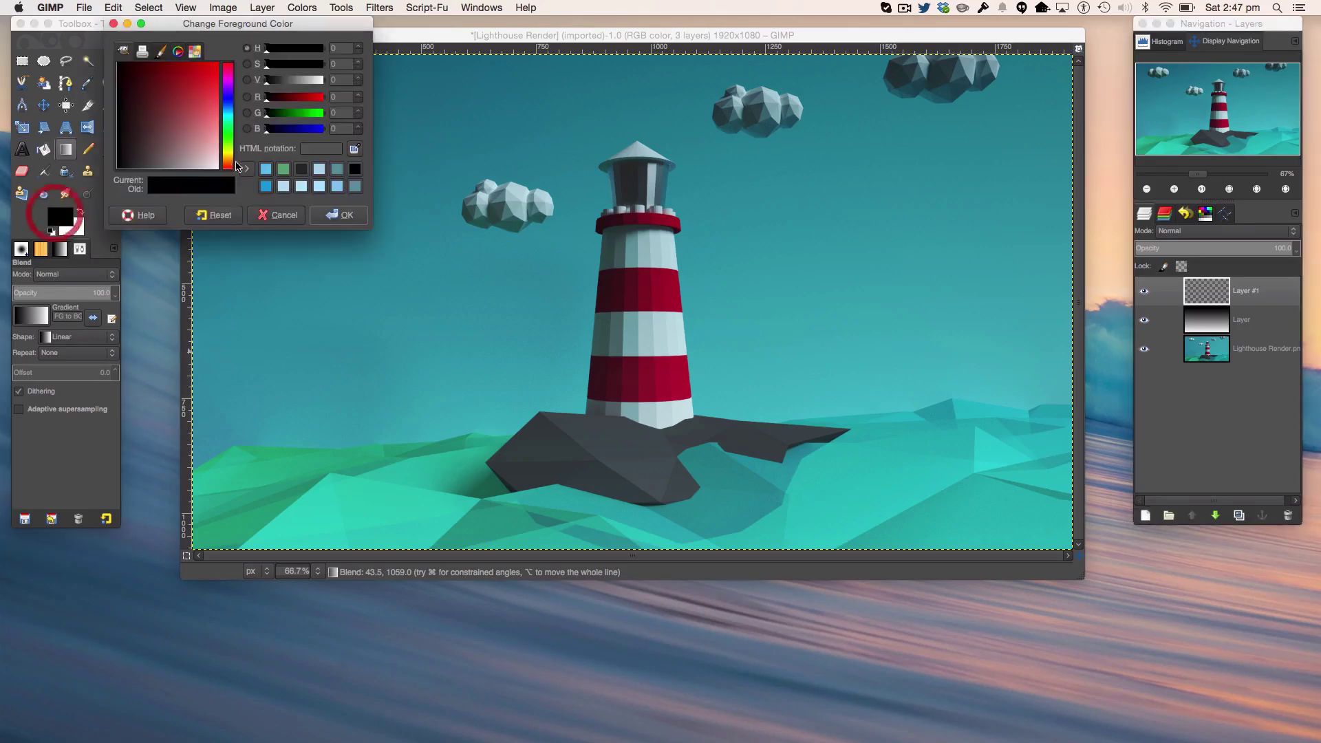
left_click(283, 169)
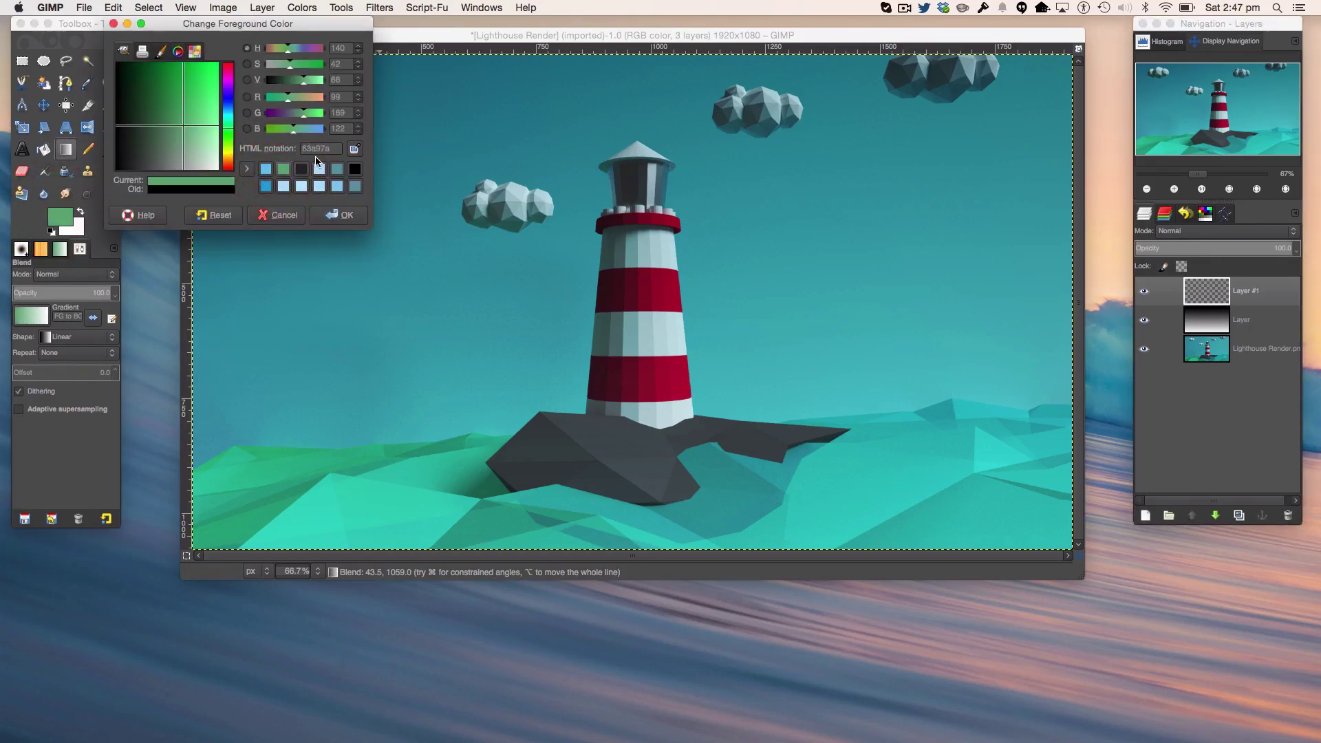
left_click(340, 215)
Step: Set the background colour to the saved light blue (RGB 103, 194, 236) and fill the new layer with a vertical green-to-blue gradient
left_click(71, 227)
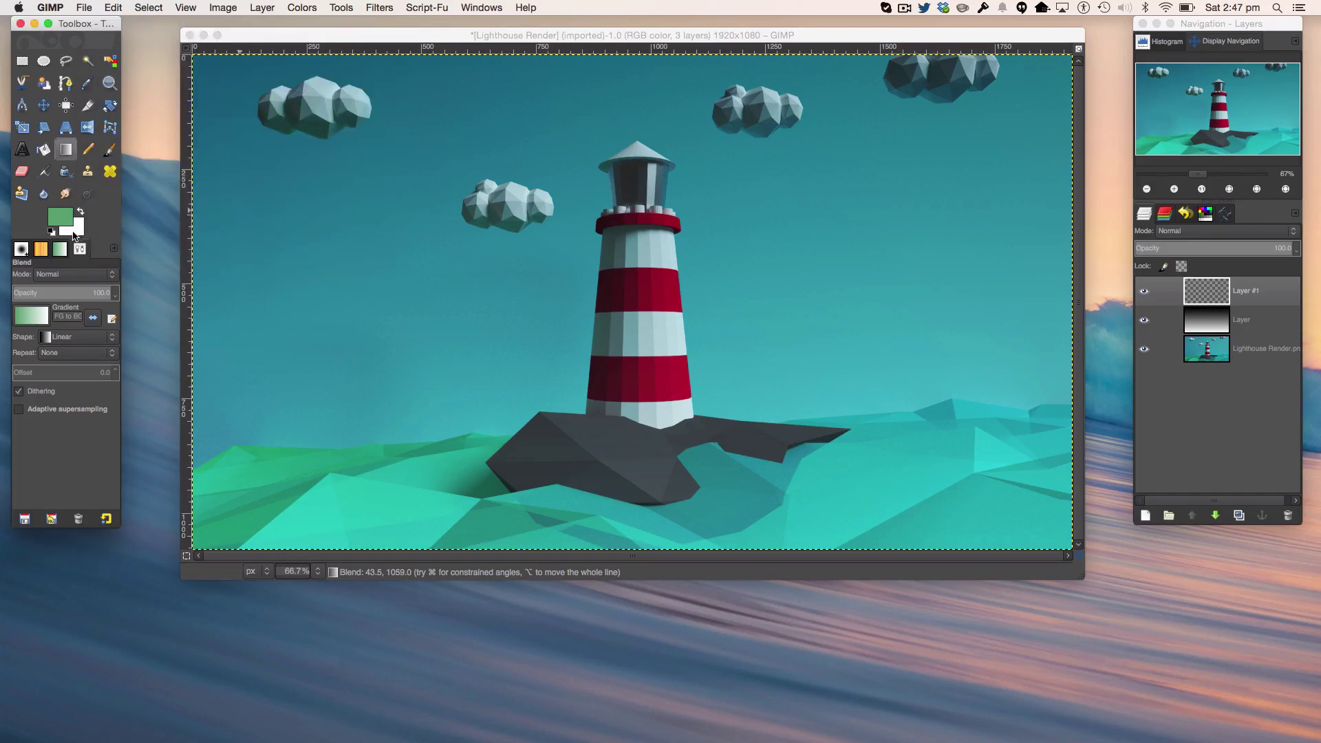
left_click(283, 168)
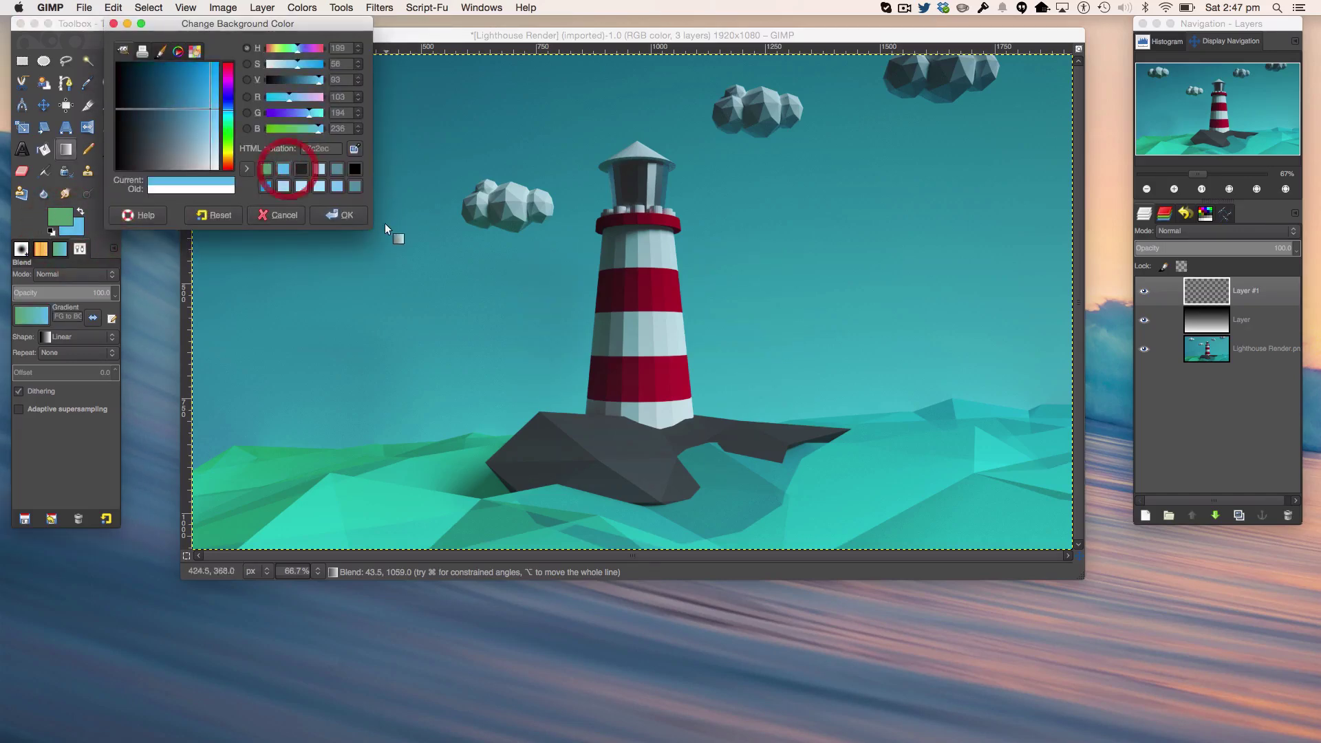
left_click(340, 215)
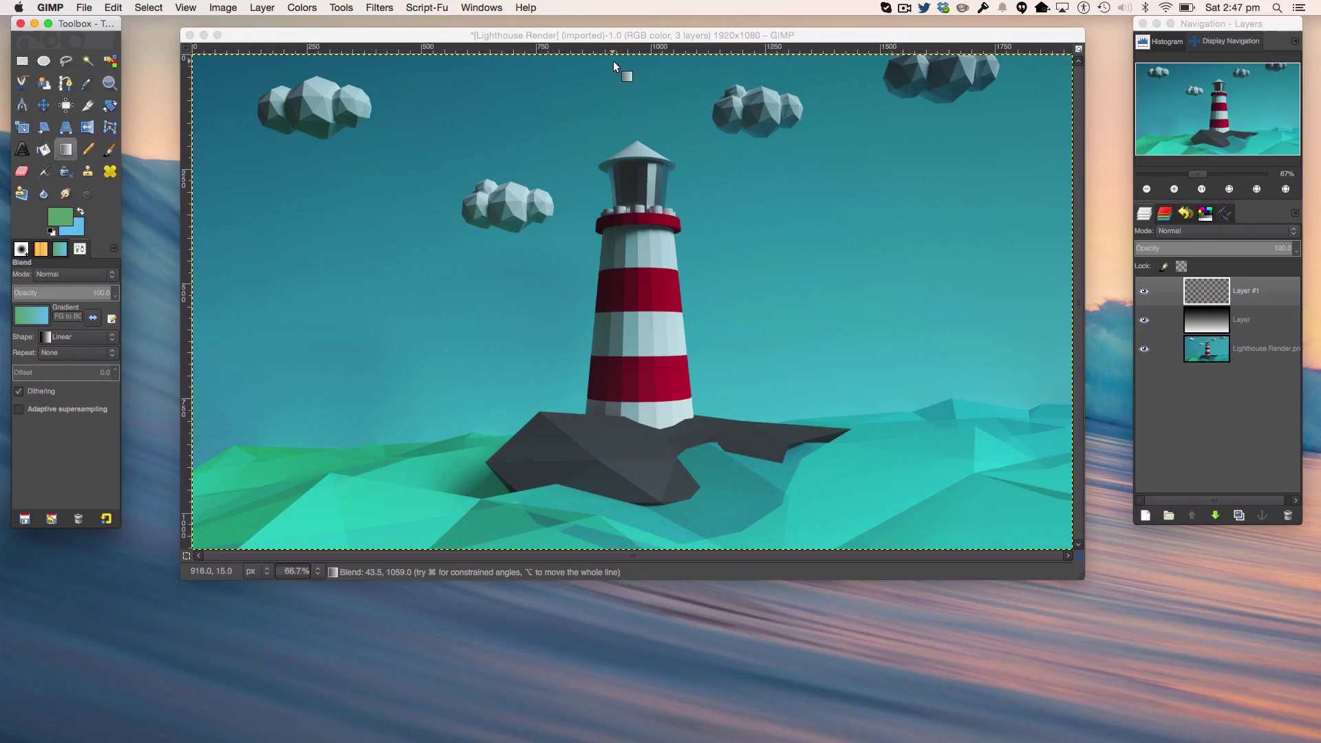
left_click_drag(613, 61, 638, 551)
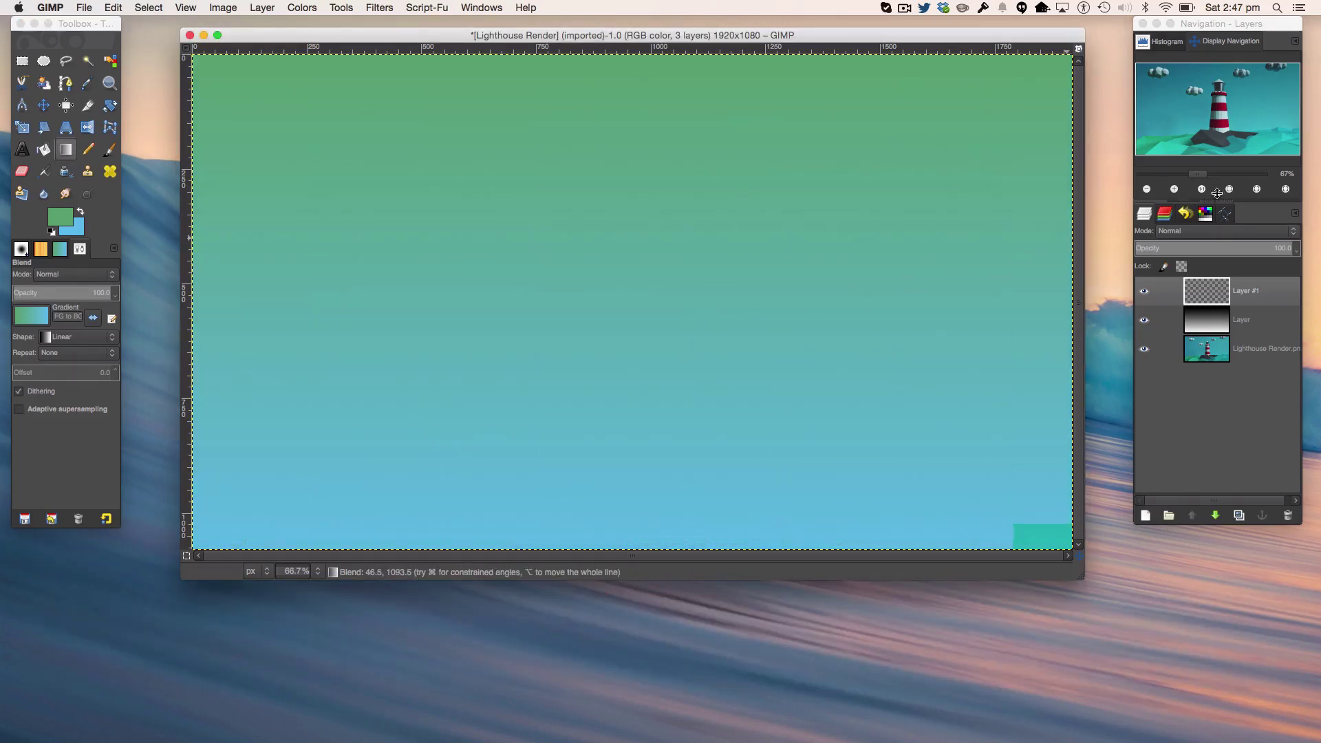
Step: Set the green-to-blue gradient layer's blend mode to Overlay and reduce its opacity to about 41.3
left_click(1179, 232)
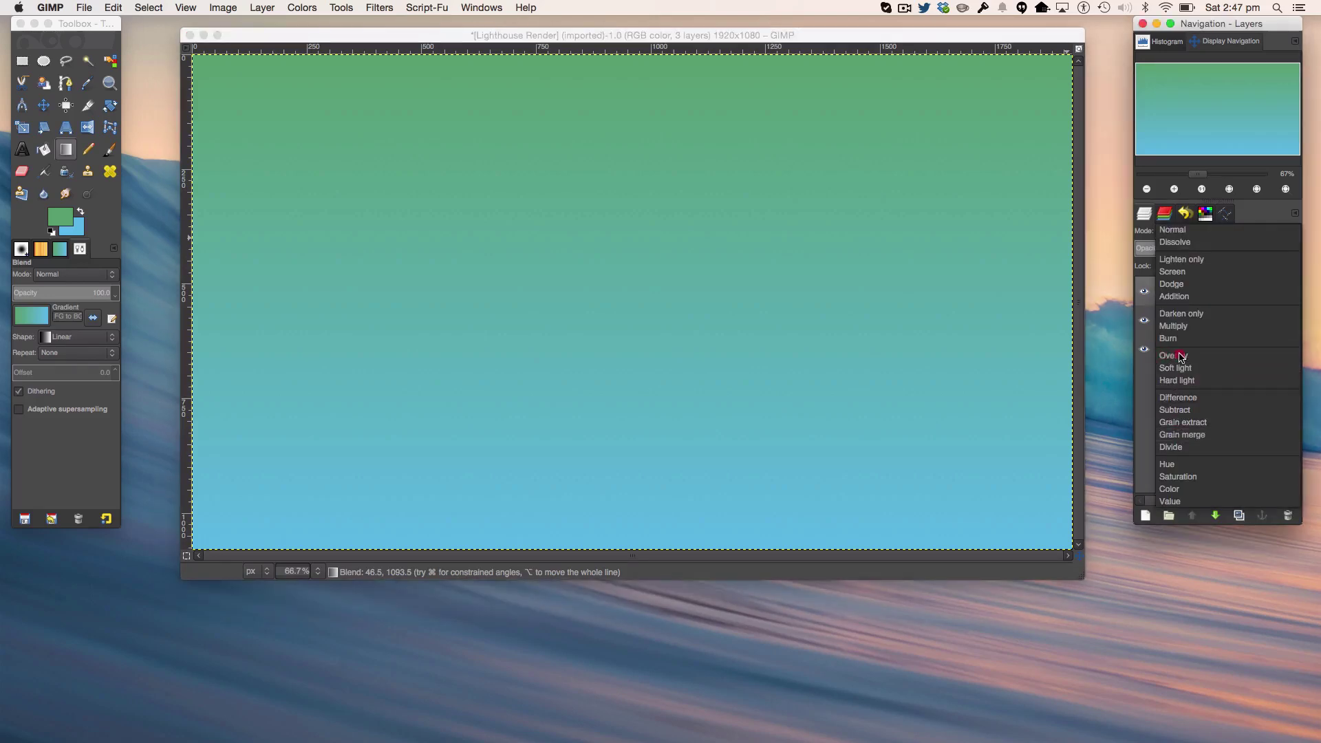
left_click(1181, 357)
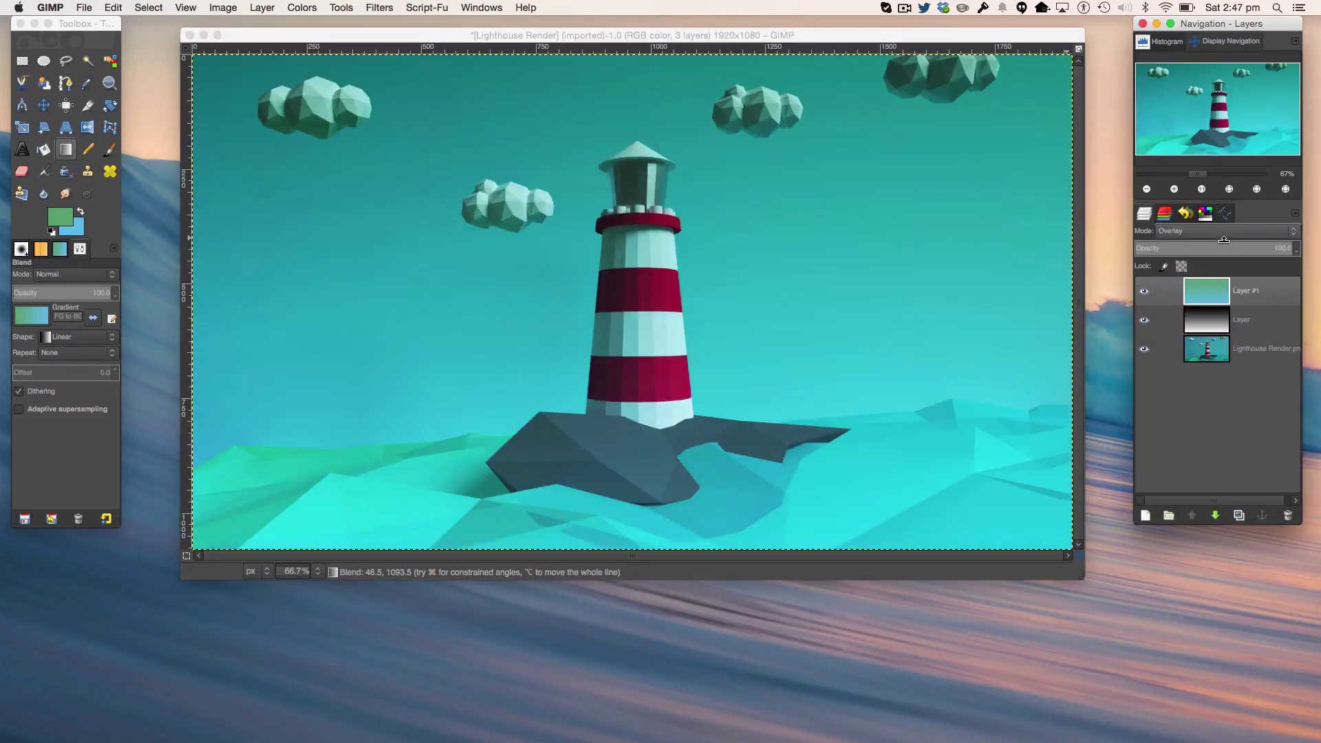
left_click_drag(1224, 239, 1231, 241)
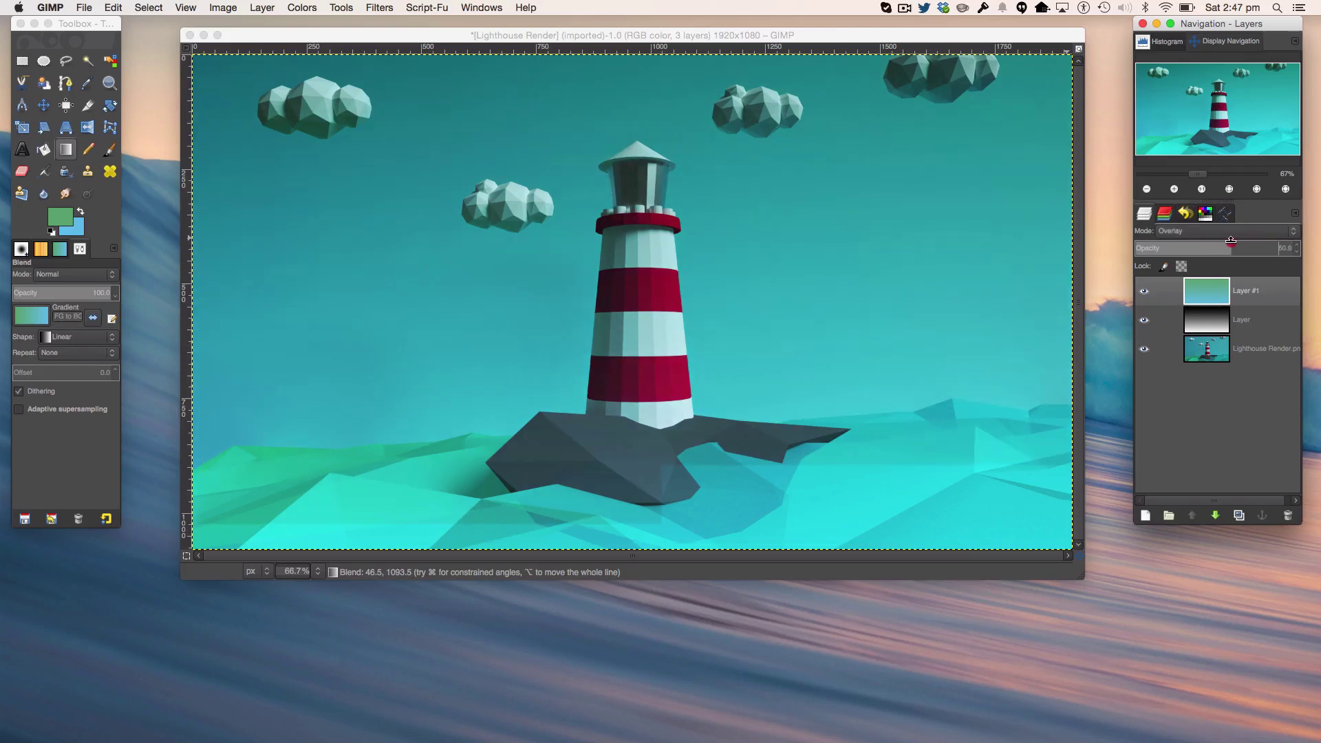
mouse_move(1231, 241)
left_mouse_down()
mouse_move(1098, 257)
mouse_move(1215, 234)
left_mouse_up()
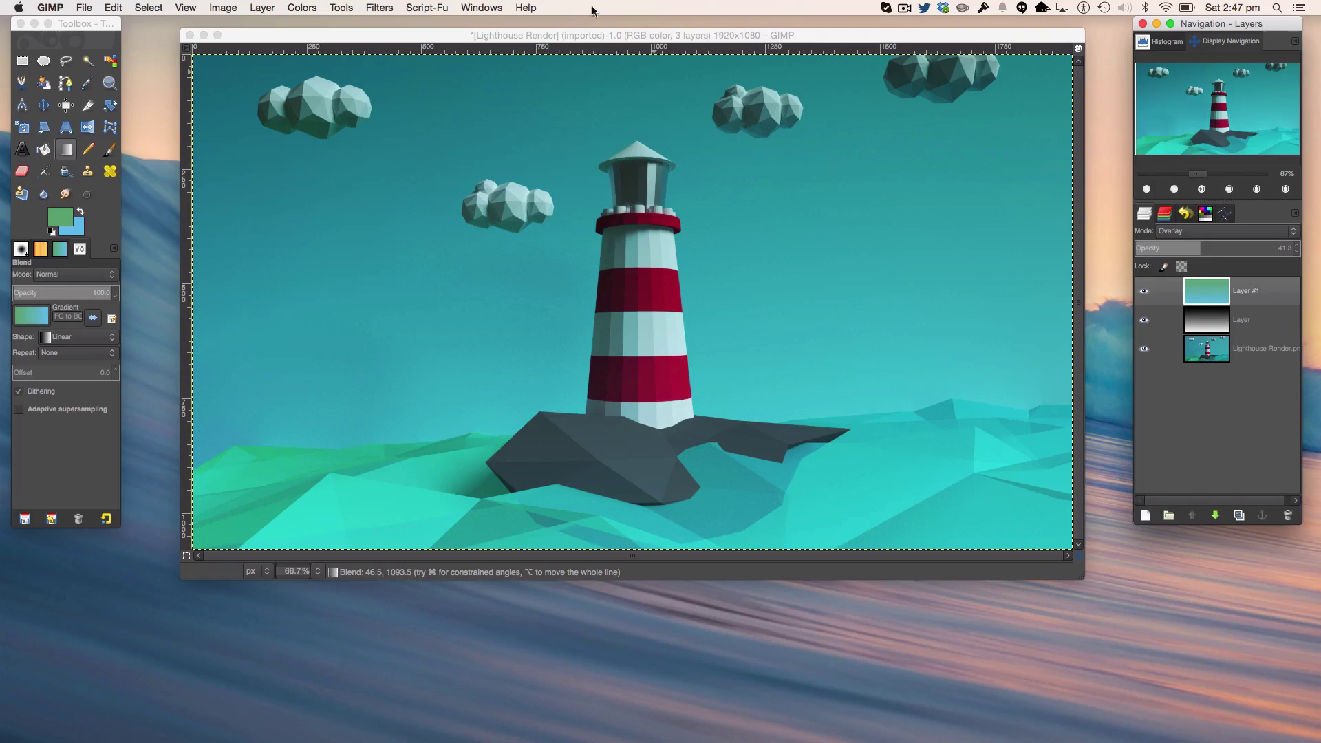
left_click(616, 35)
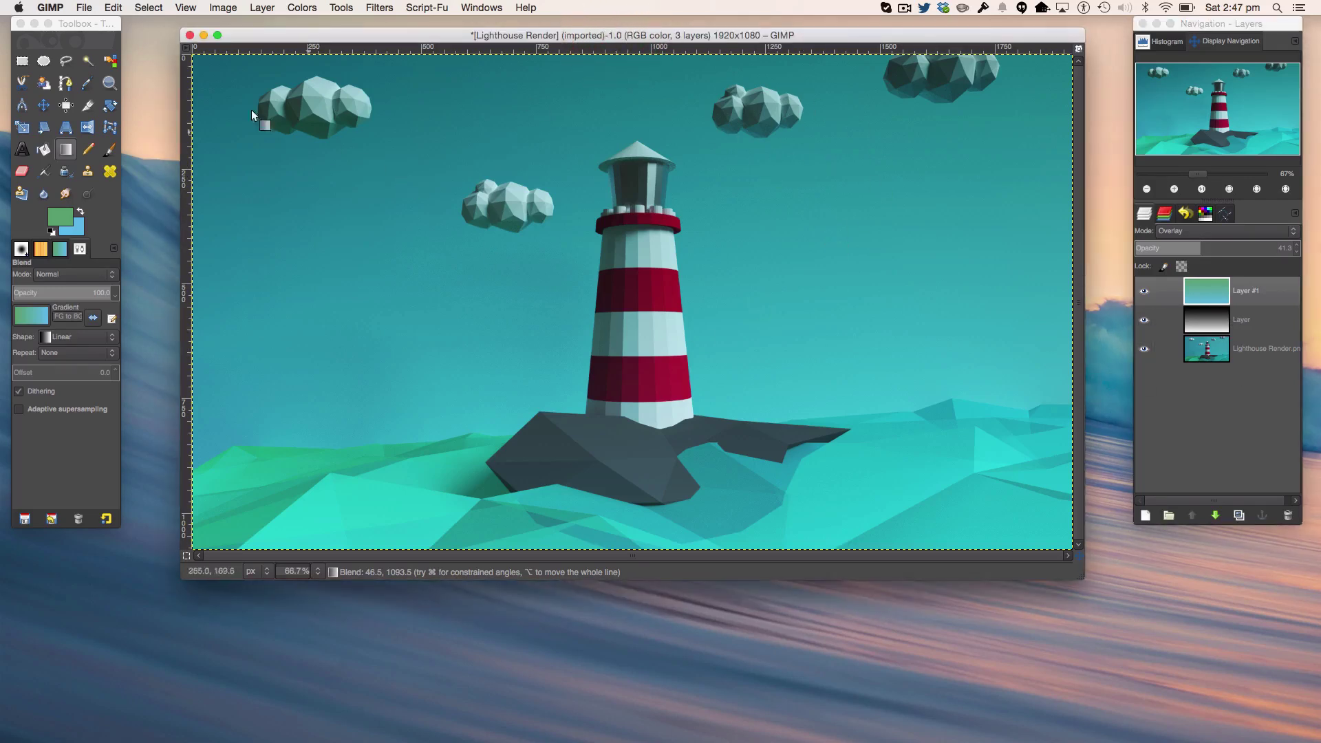
left_click(84, 8)
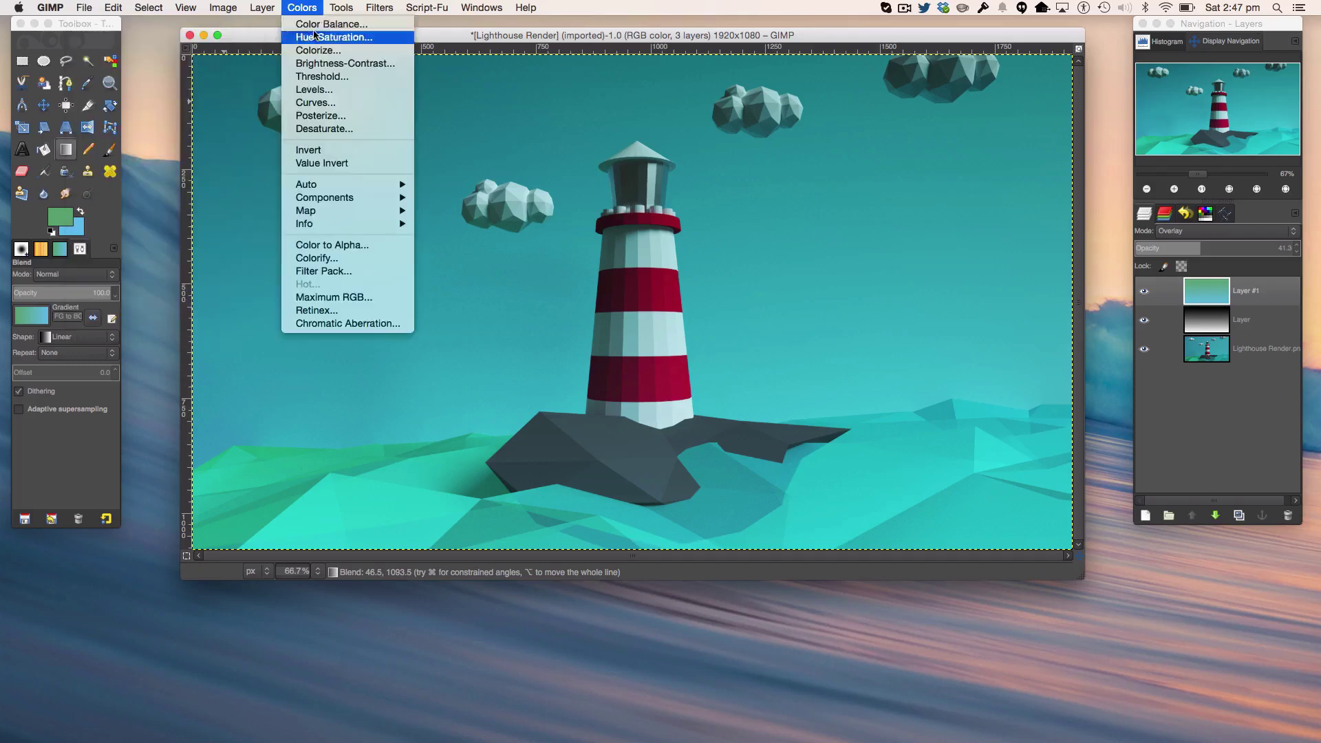
left_click(223, 35)
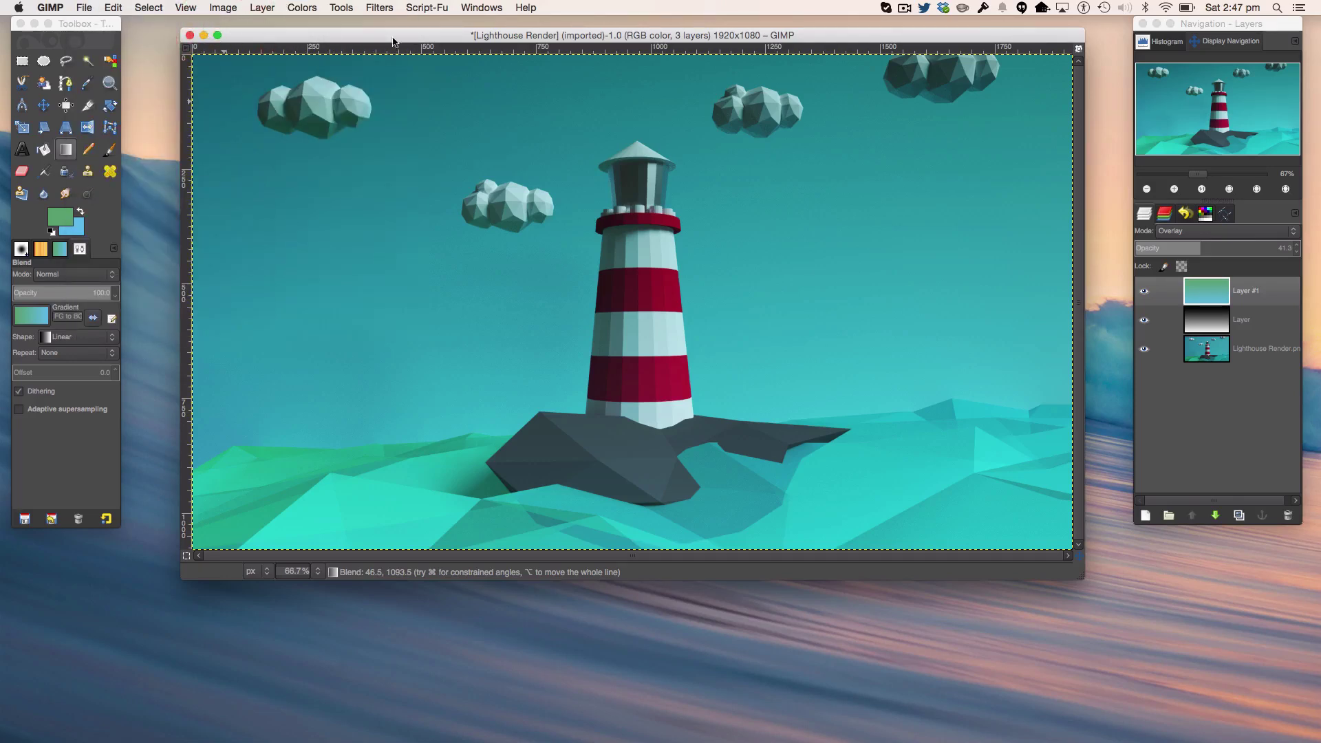